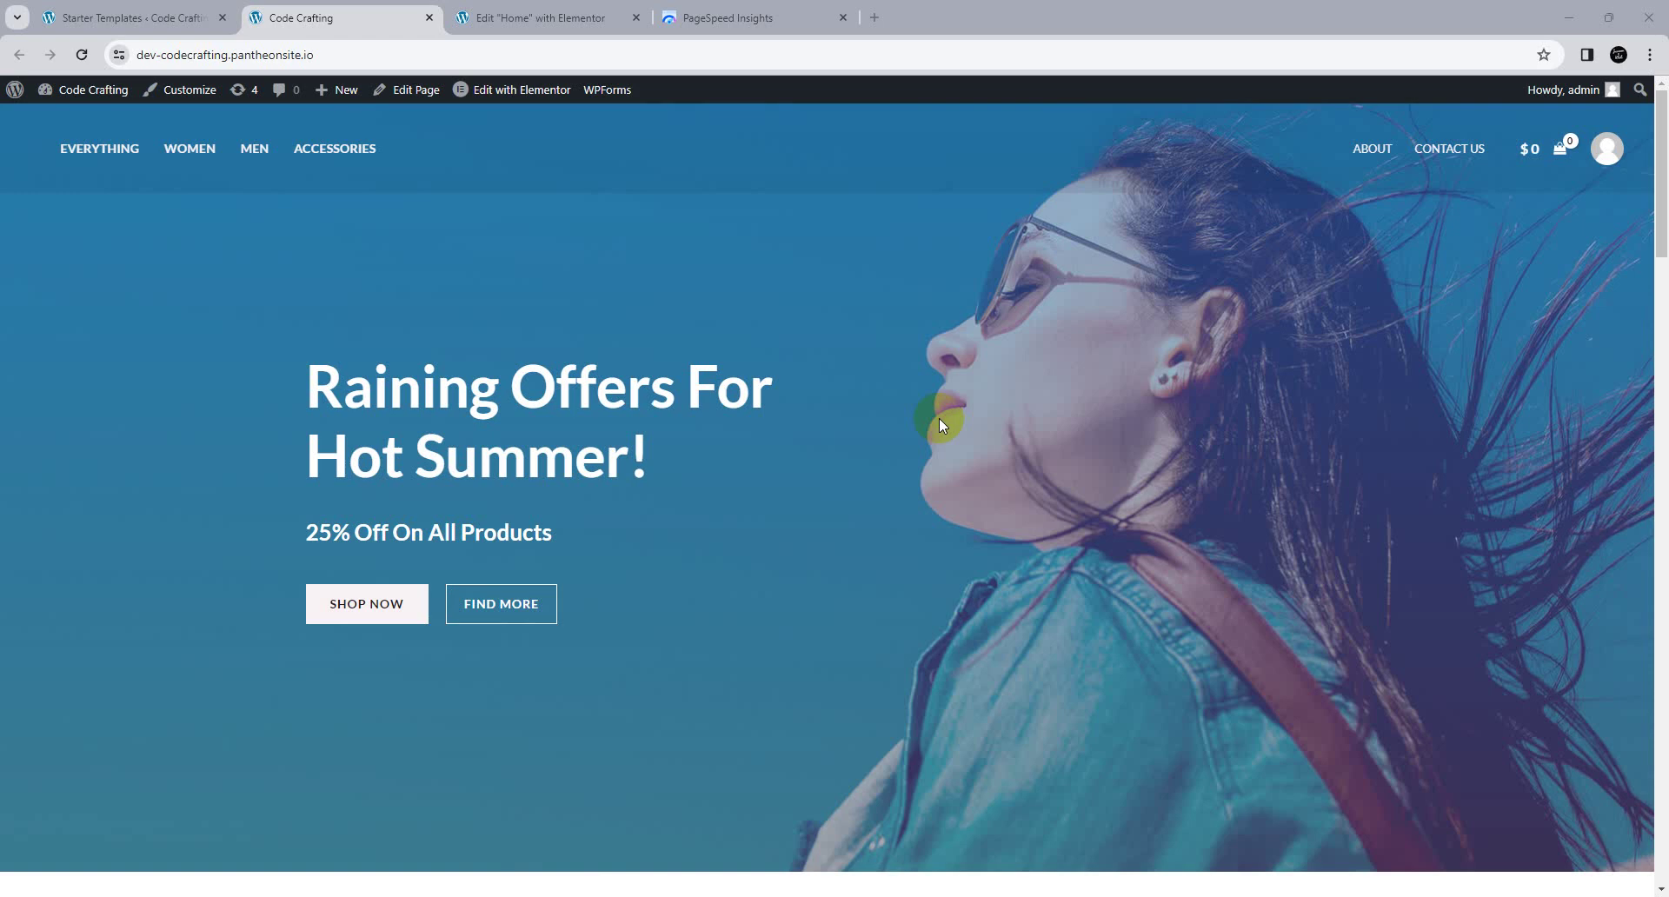
Step: Switch to the Elementor editor of the Home page and show the list of available widgets
left_click(487, 16)
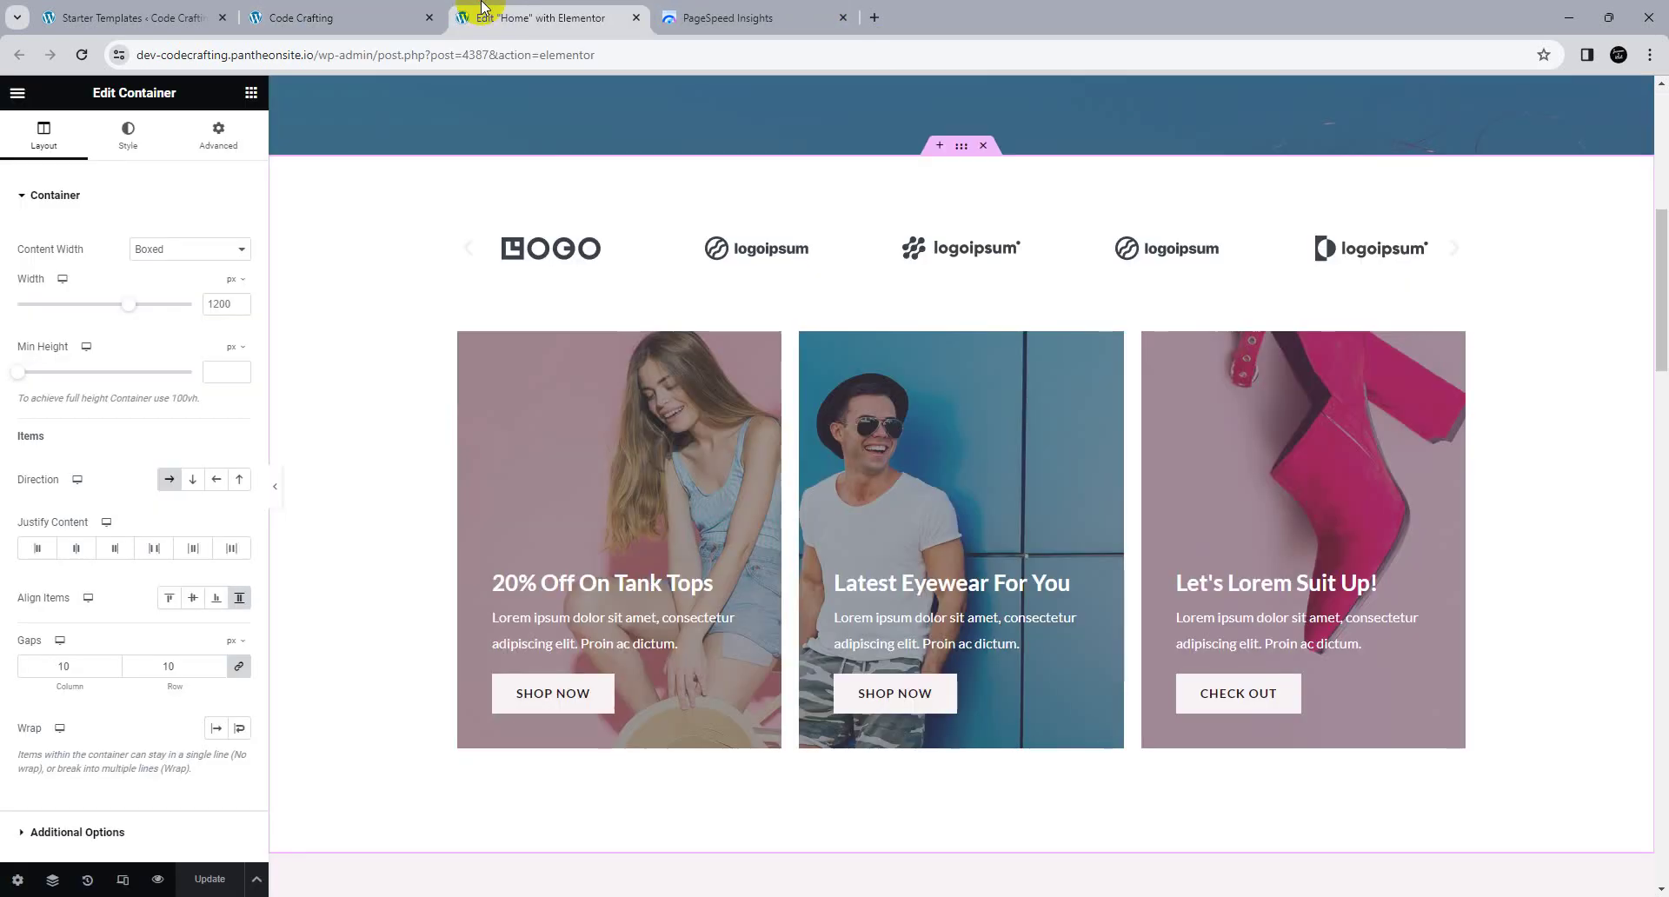
left_click(252, 93)
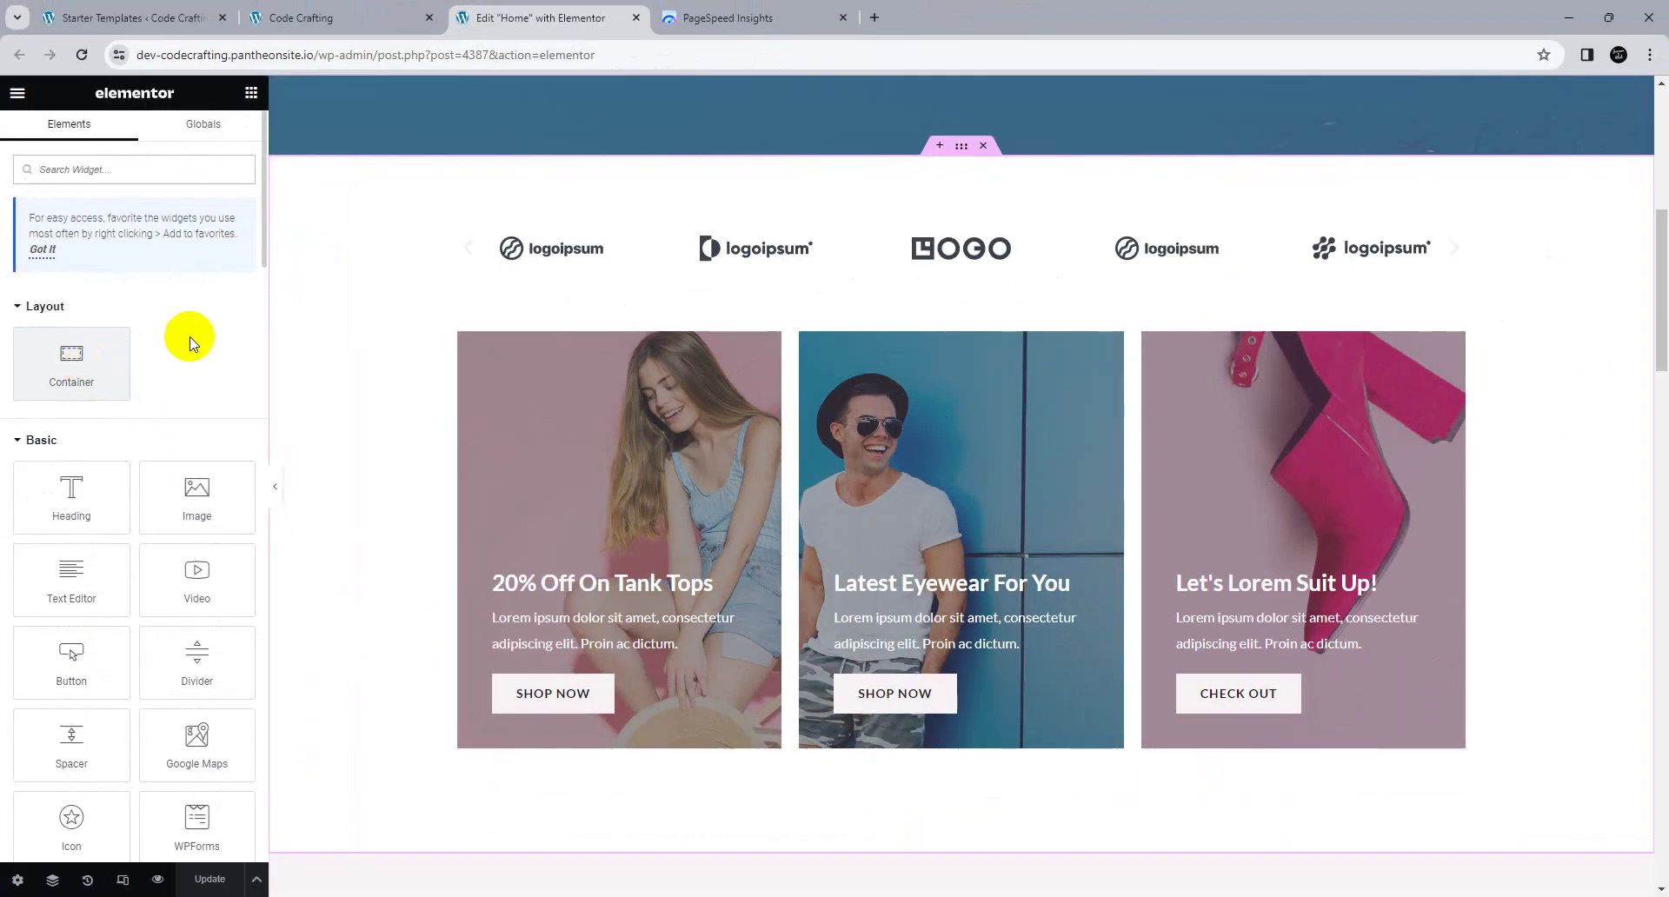
Step: Look through the live home page from the hero banner down to the footer and back
left_click(328, 17)
scroll(499, 253, "down", 5)
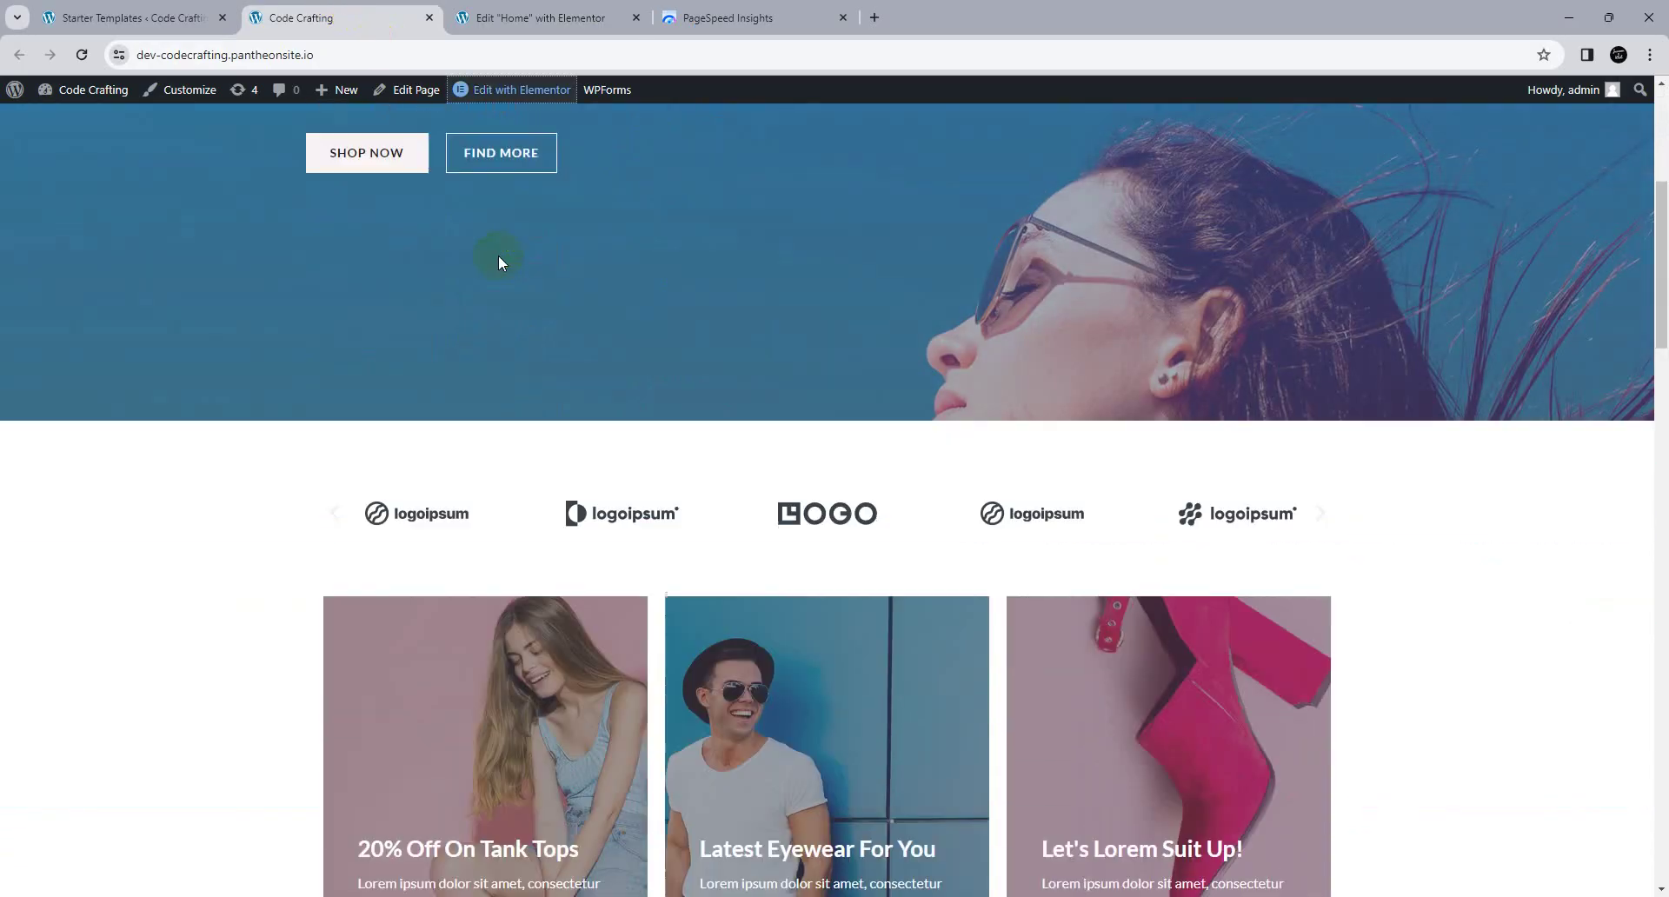
scroll(499, 254, "down", 14)
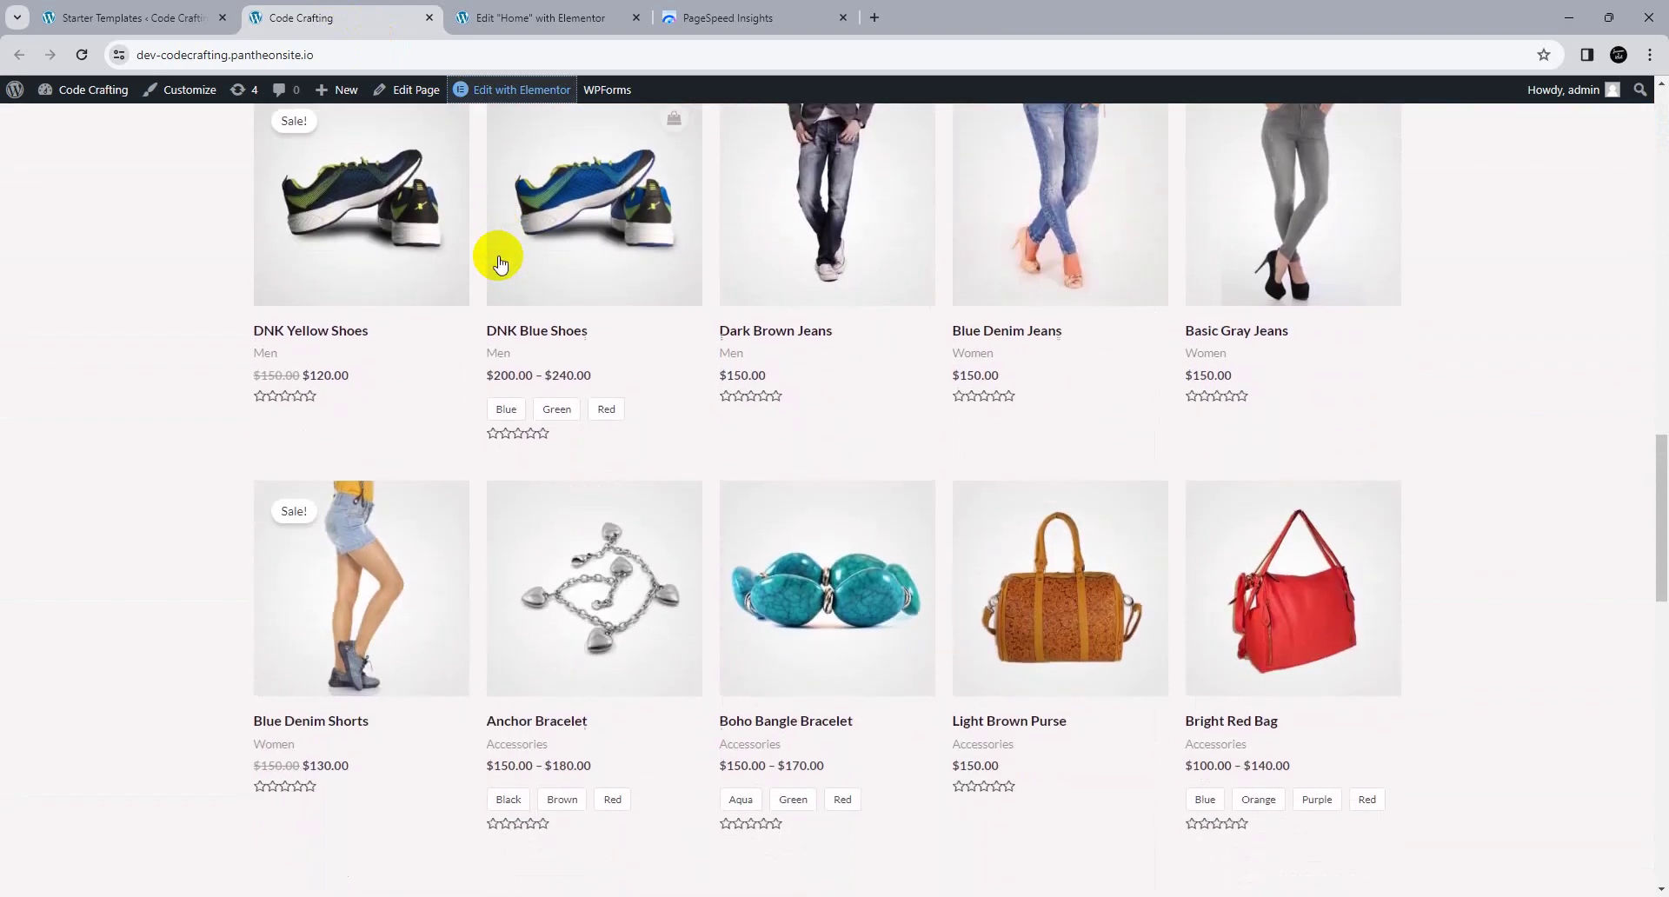
scroll(500, 263, "down", 15)
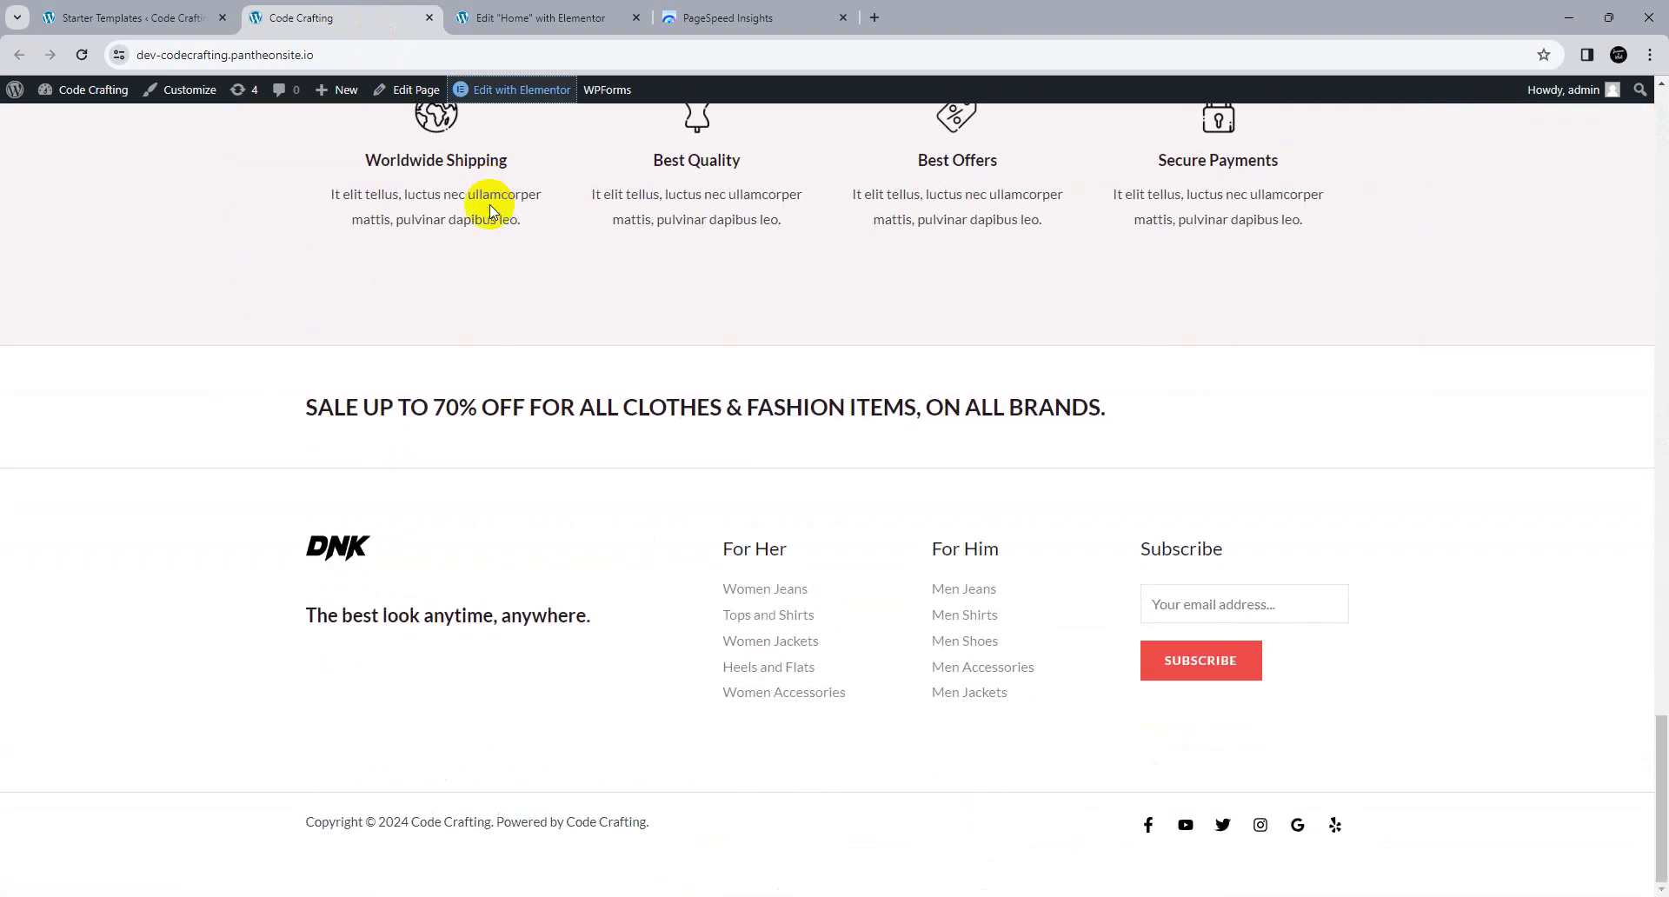
scroll(570, 404, "up", 20)
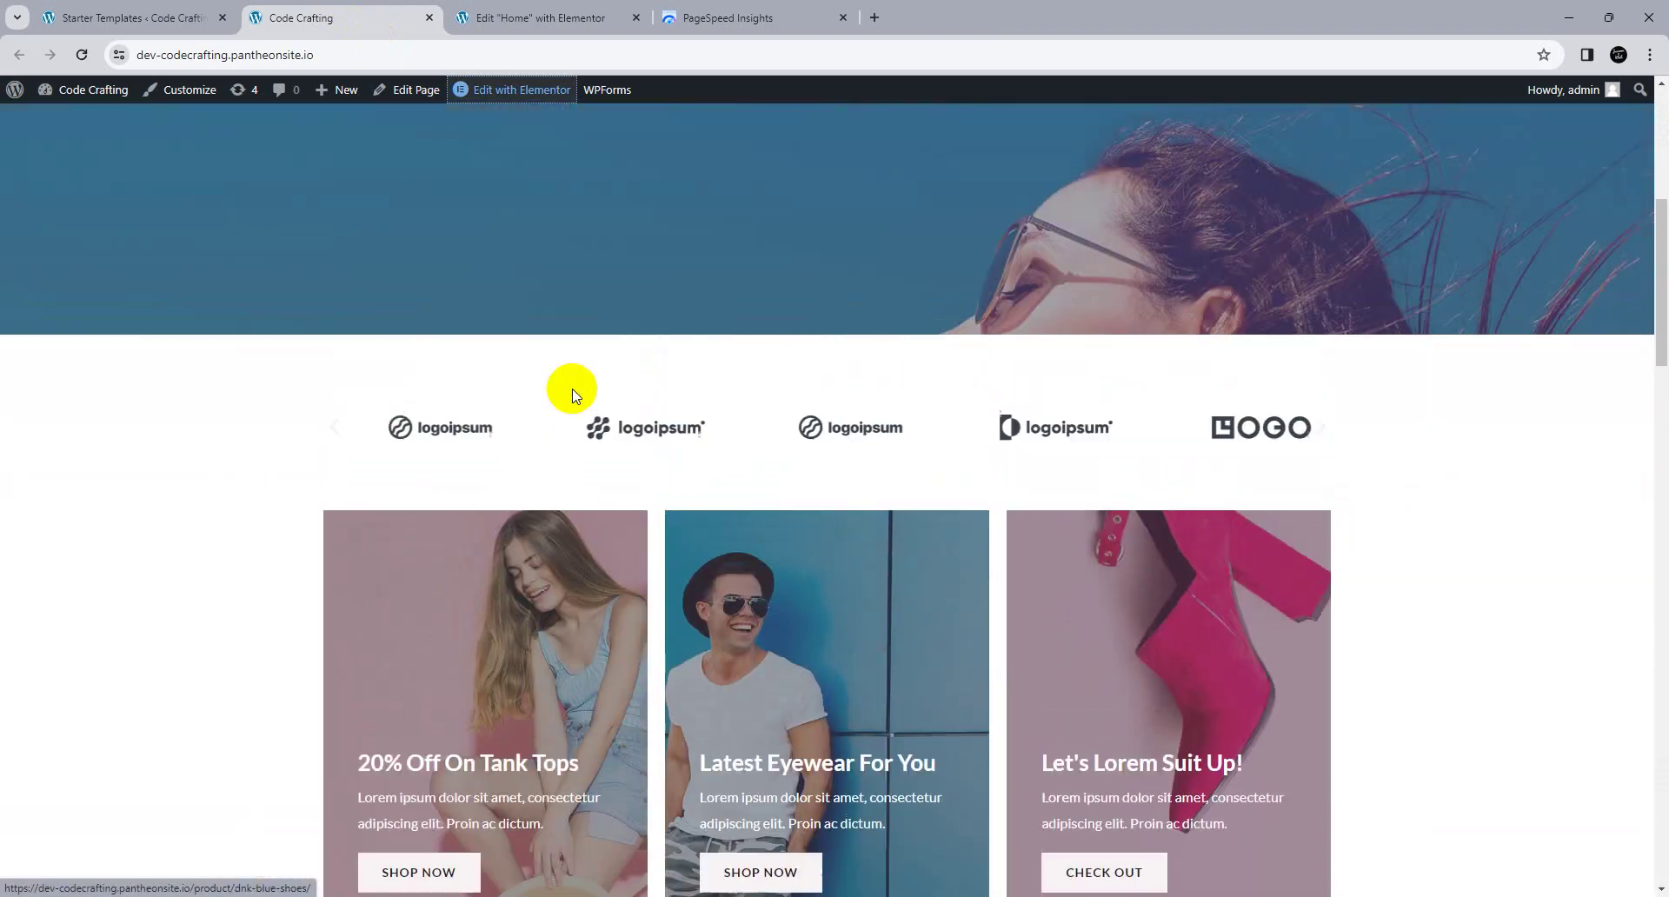
scroll(573, 396, "up", 5)
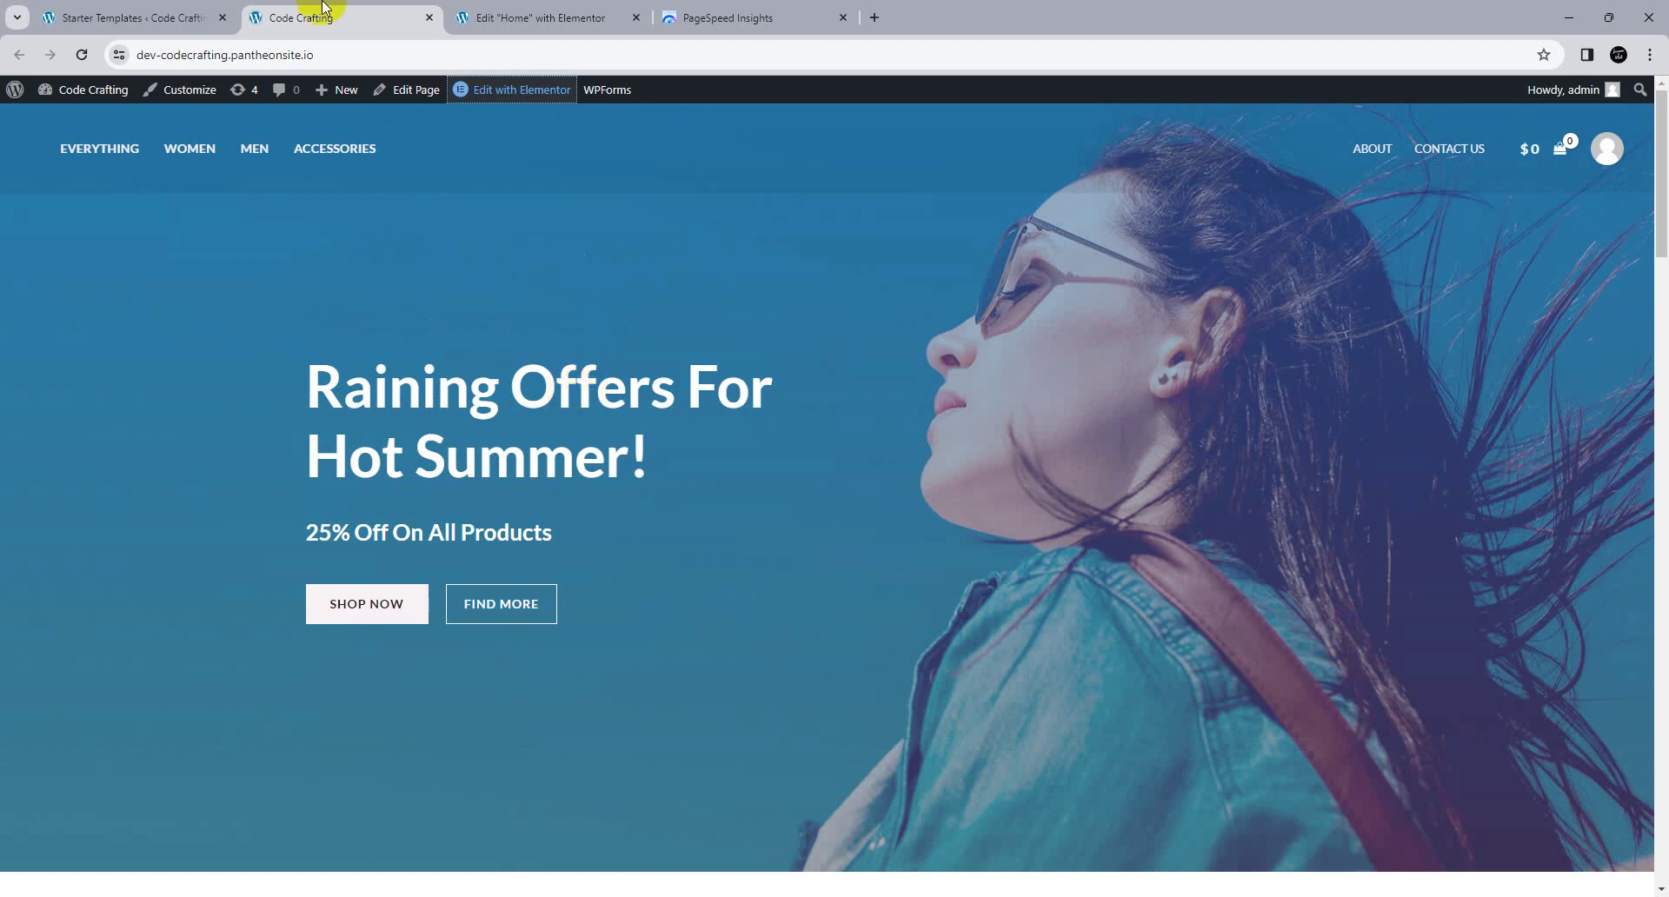
Step: Return to the Elementor editor and examine the hero section, the logo carousel and the three promotional cards
left_click(565, 15)
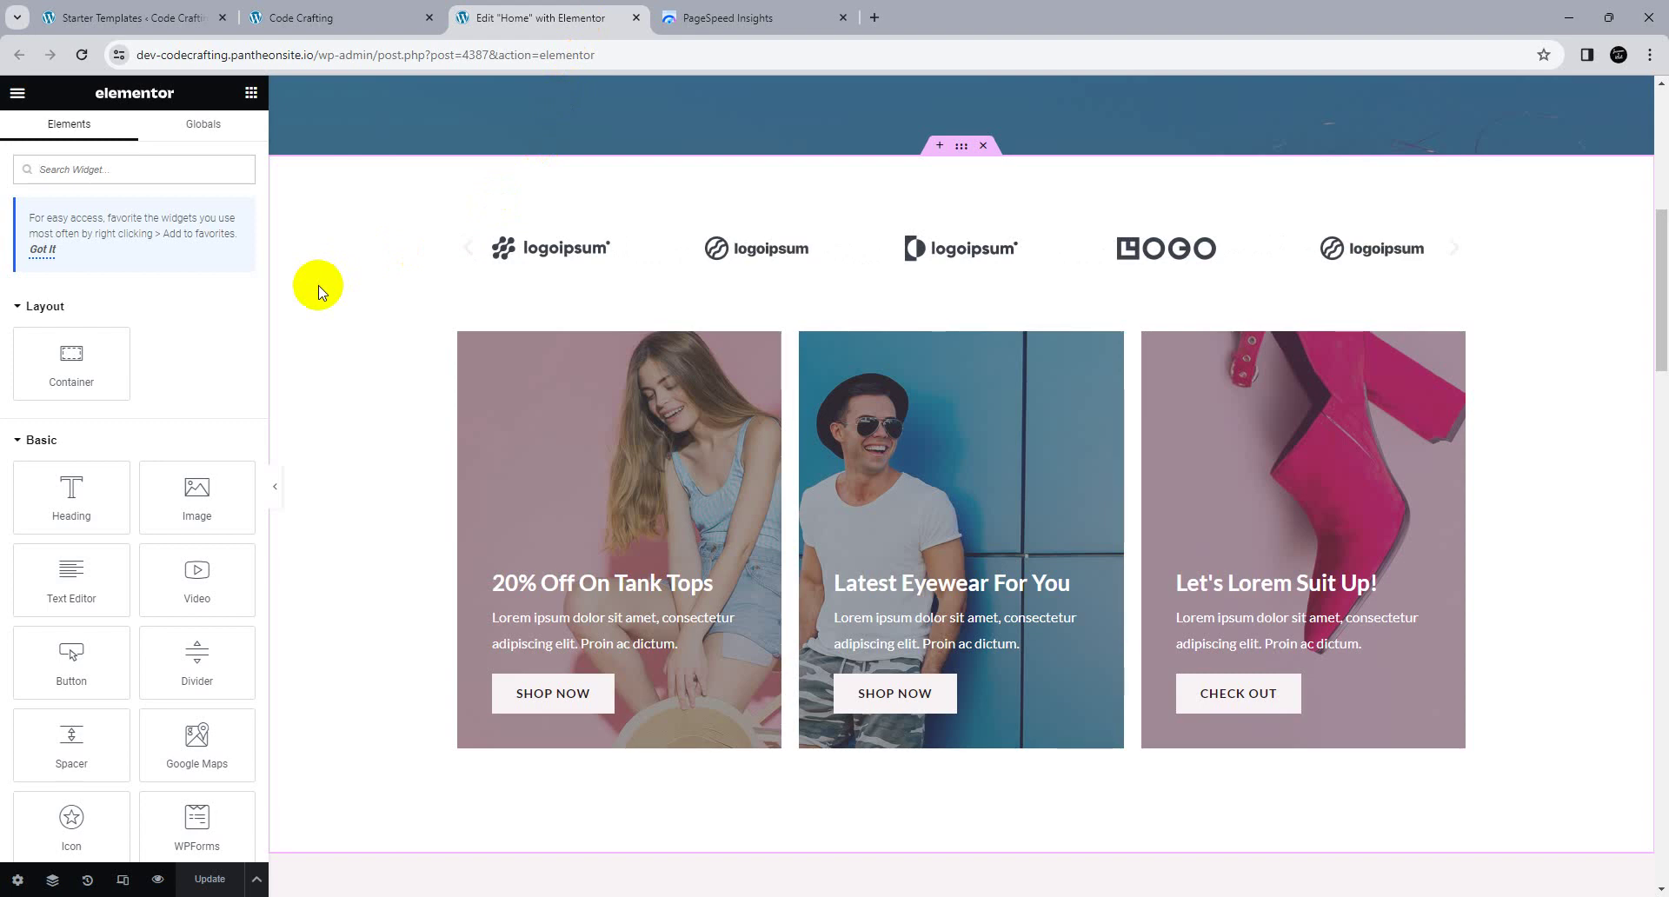
scroll(864, 312, "up", 3)
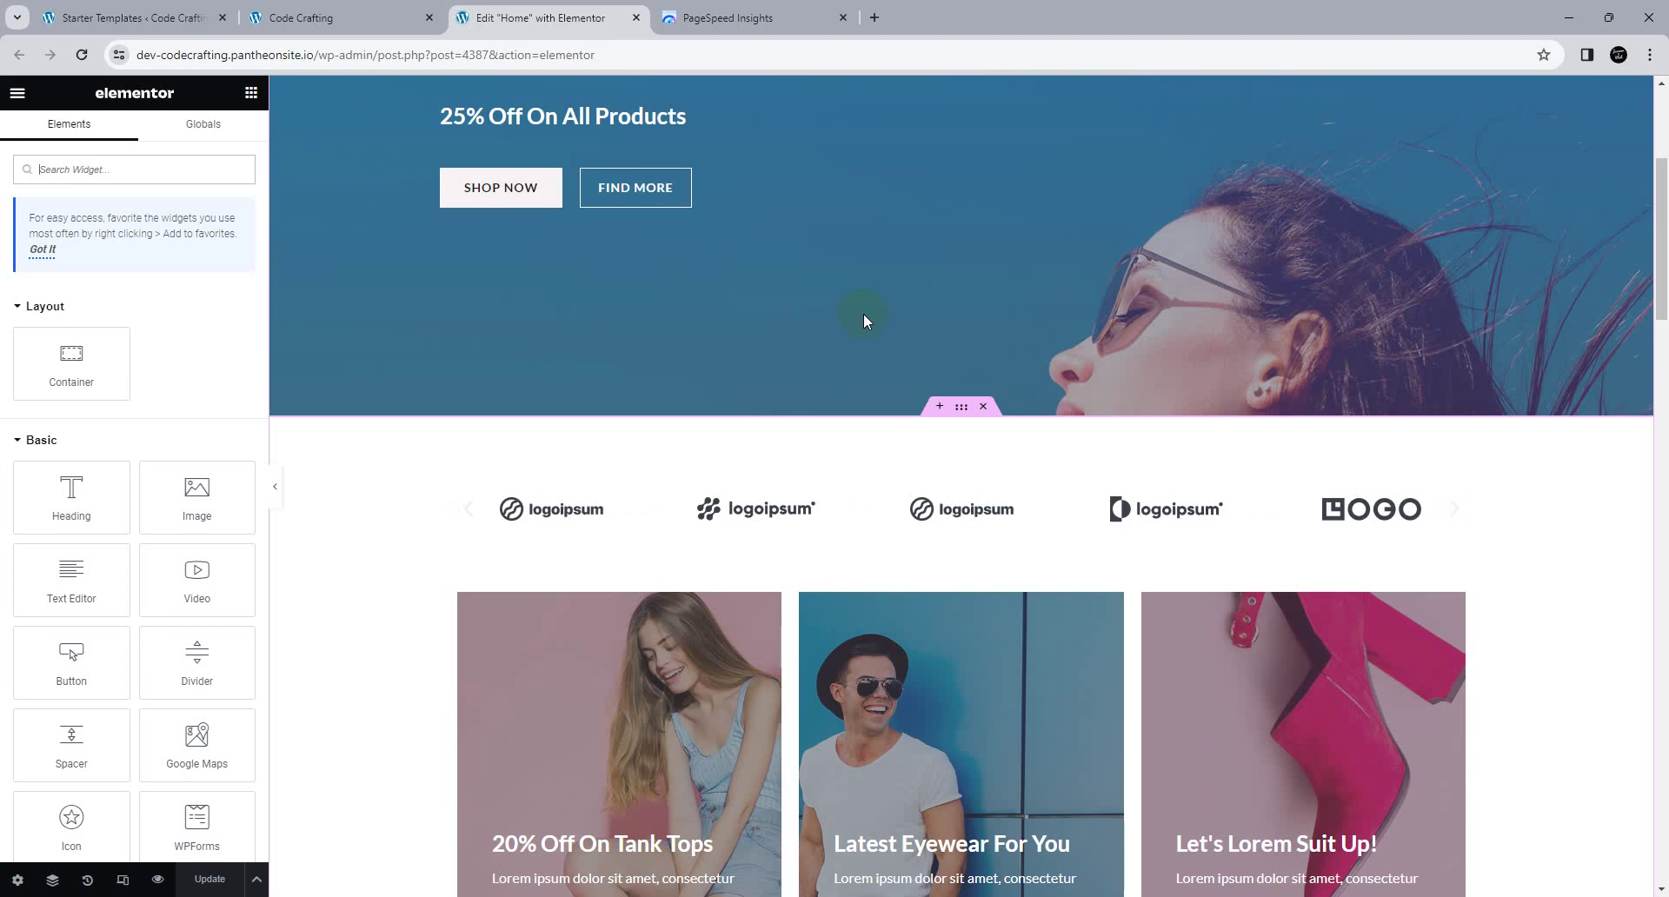
scroll(774, 574, "down", 4)
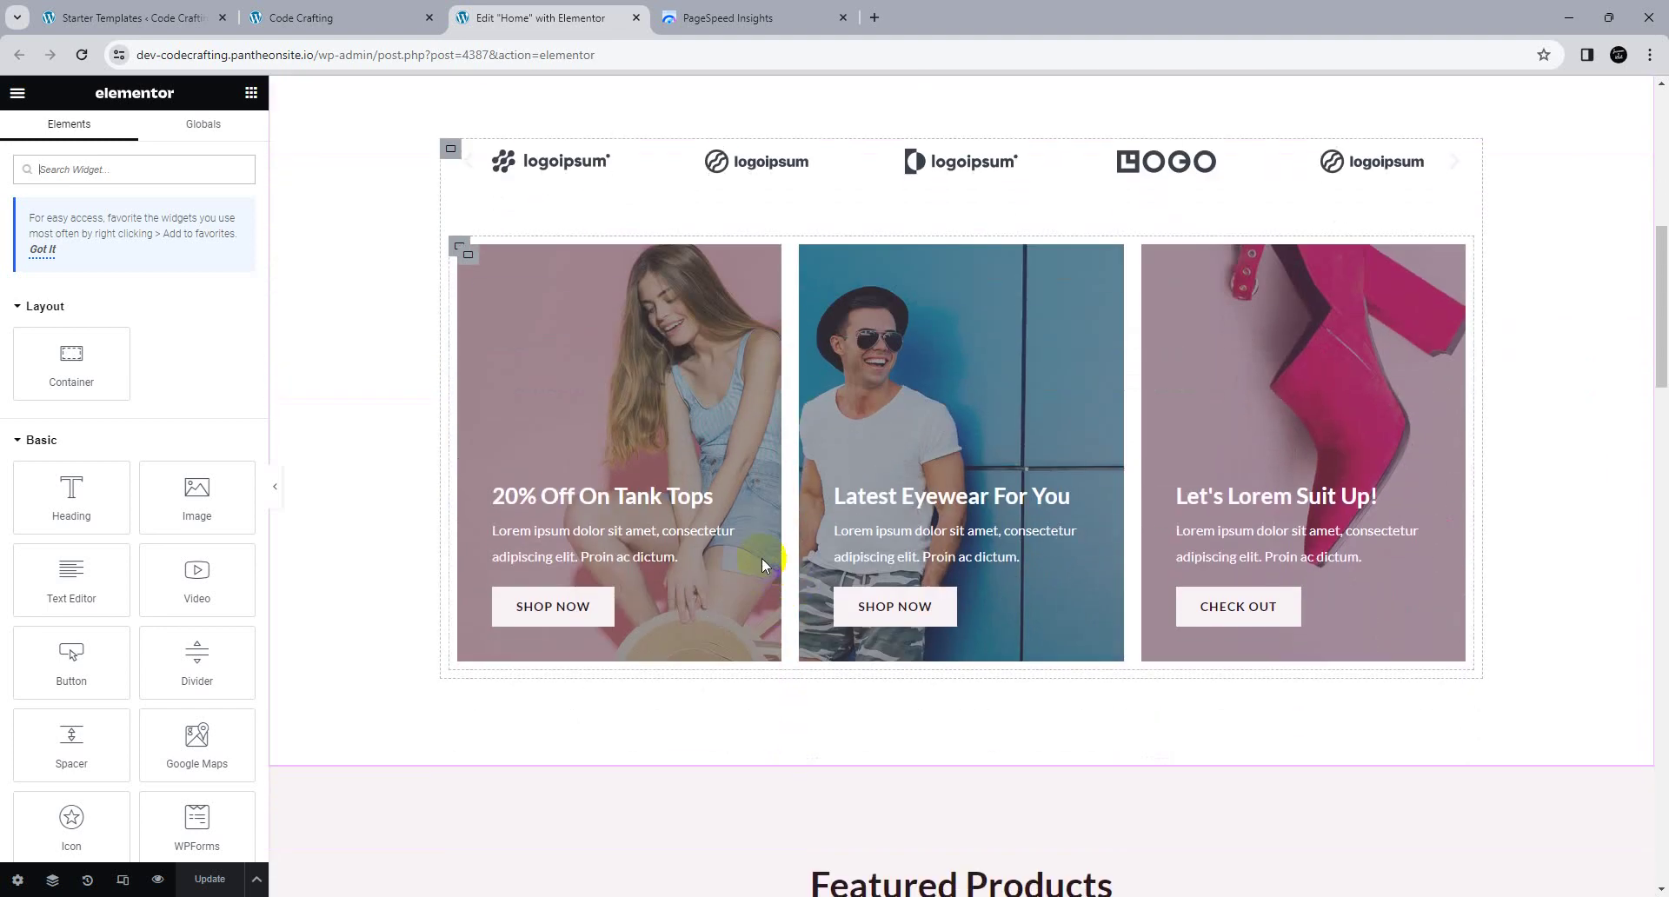
scroll(679, 440, "up", 3)
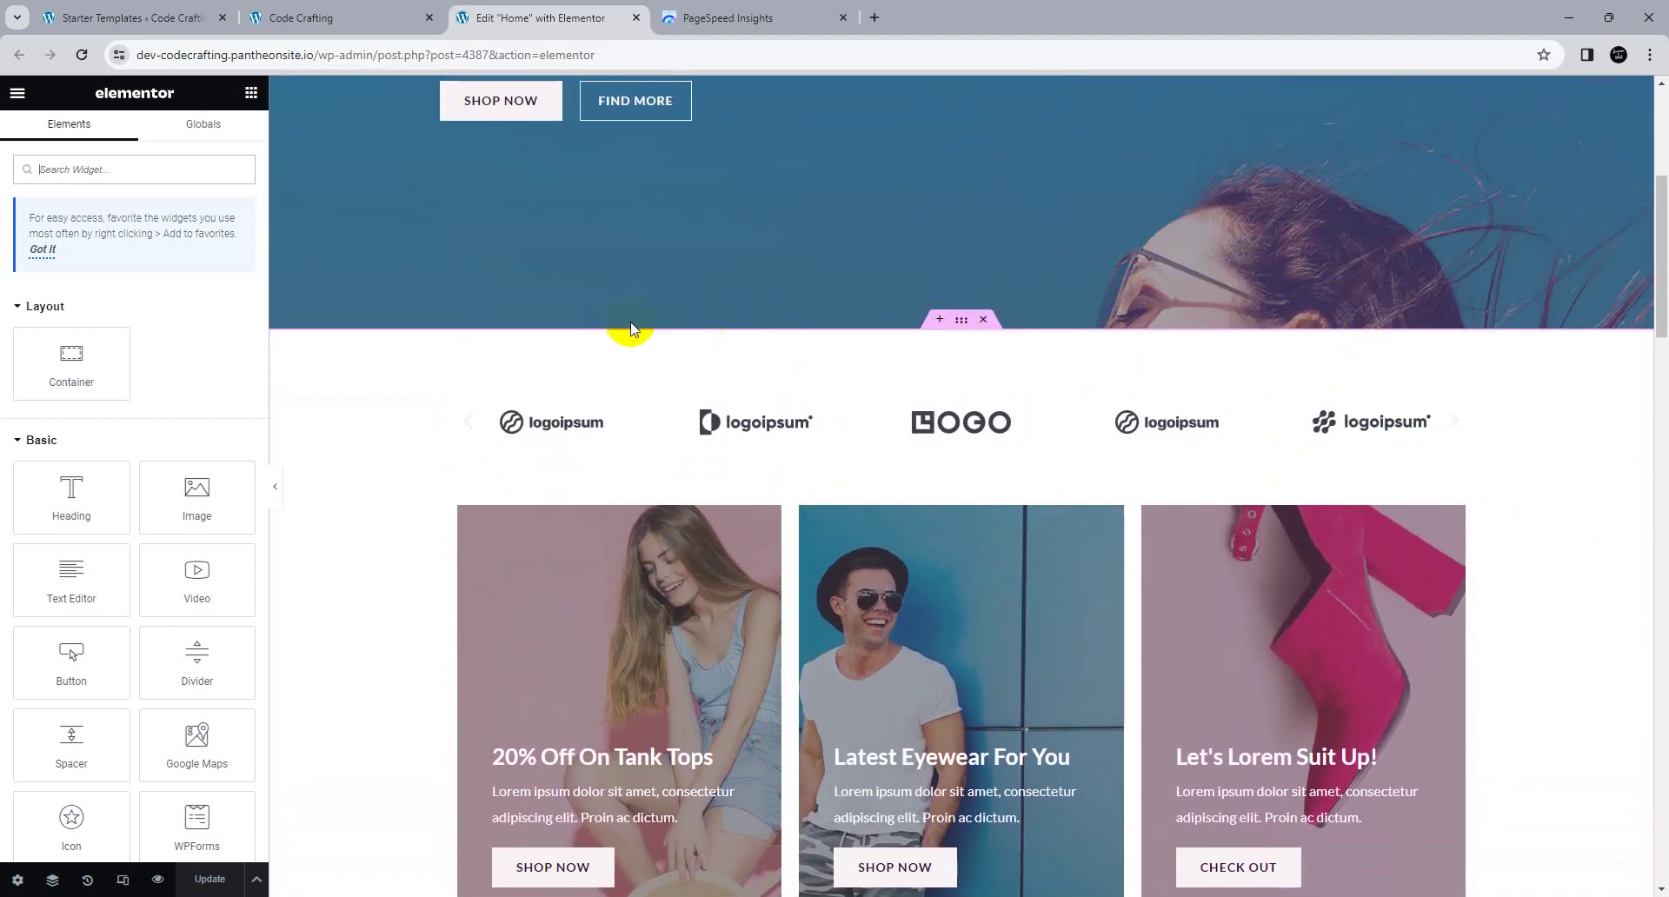
scroll(272, 378, "down", 3)
scroll(291, 429, "up", 2)
scroll(134, 440, "up", 3)
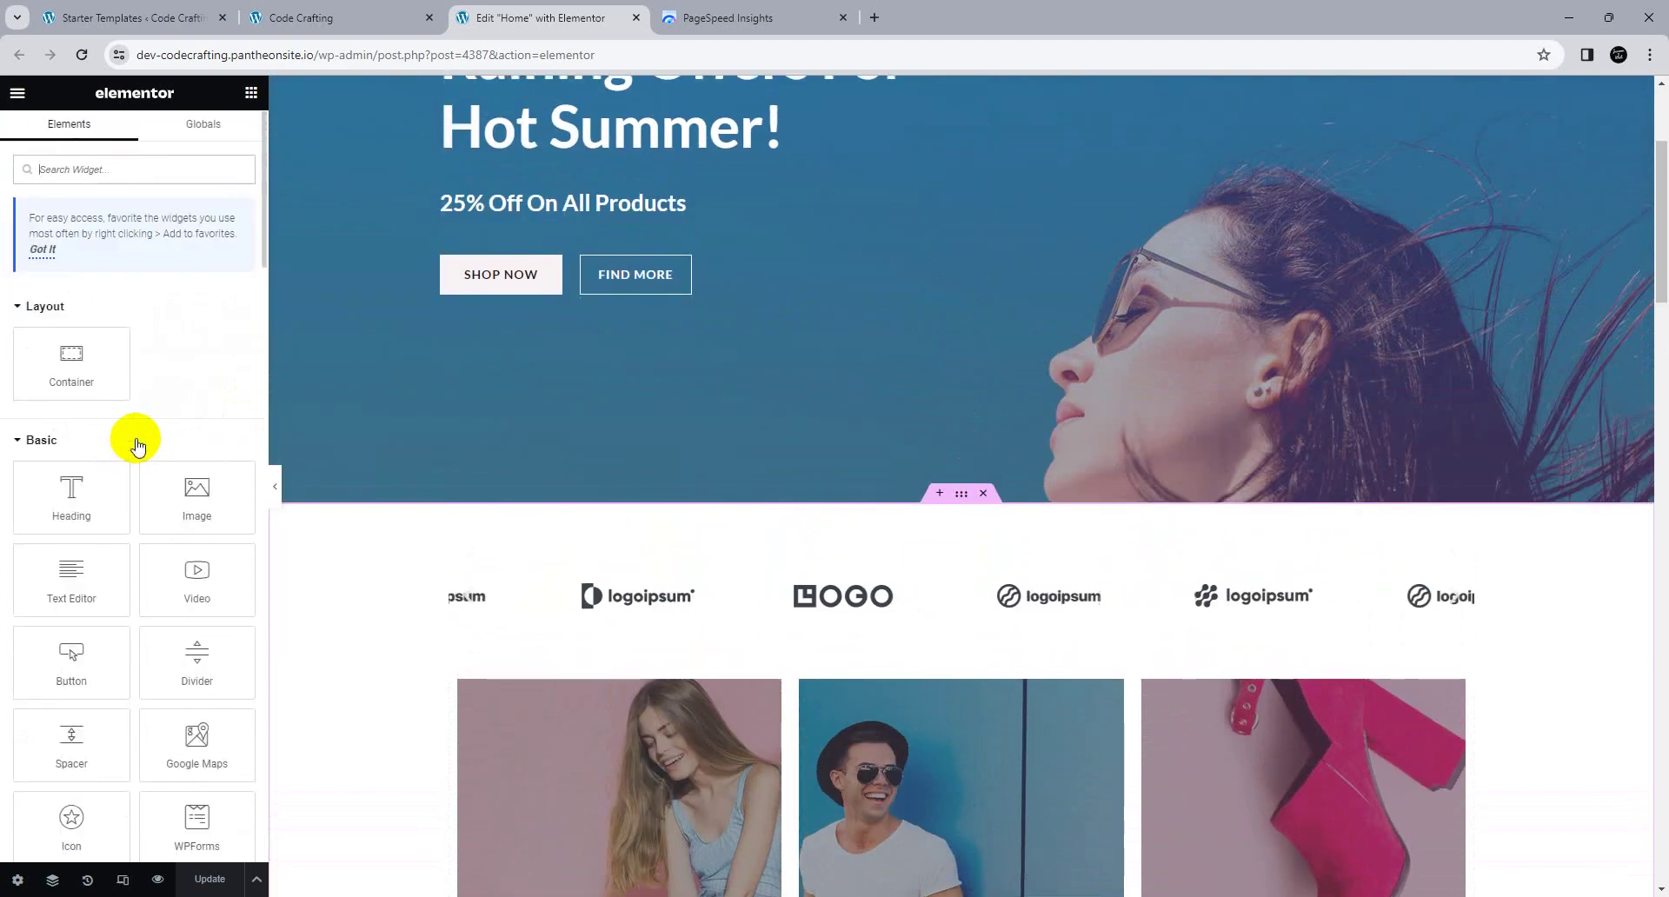
scroll(914, 325, "down", 4)
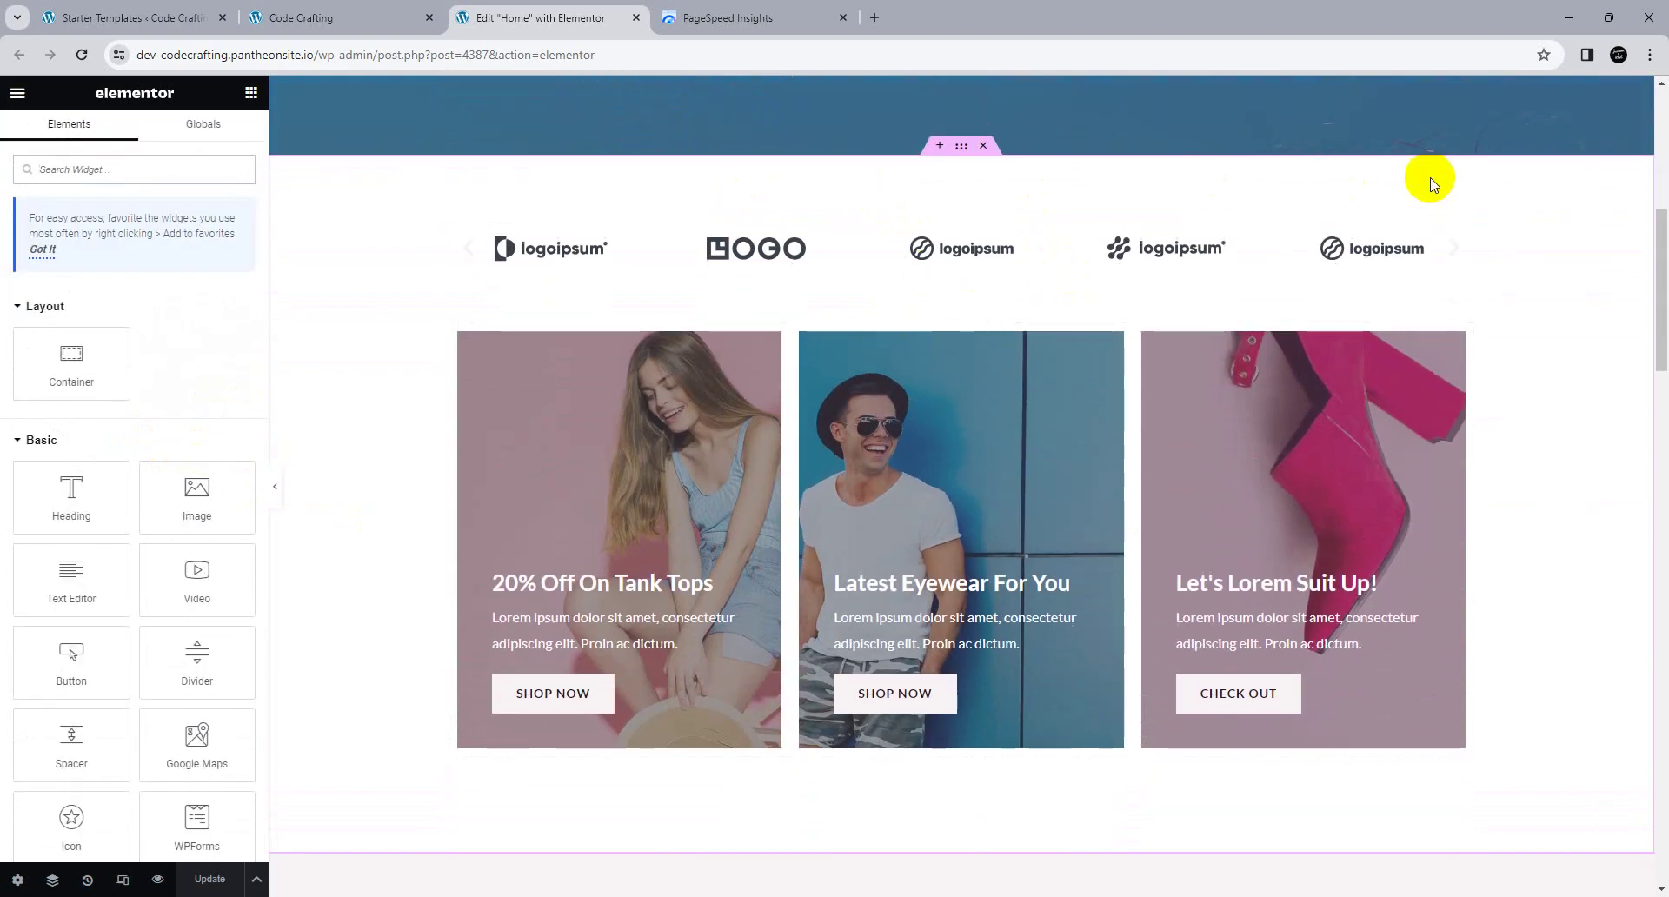
Step: Inspect the settings of the section below the hero: its outer and nested containers, the logo carousel and the three card containers
left_click(960, 150)
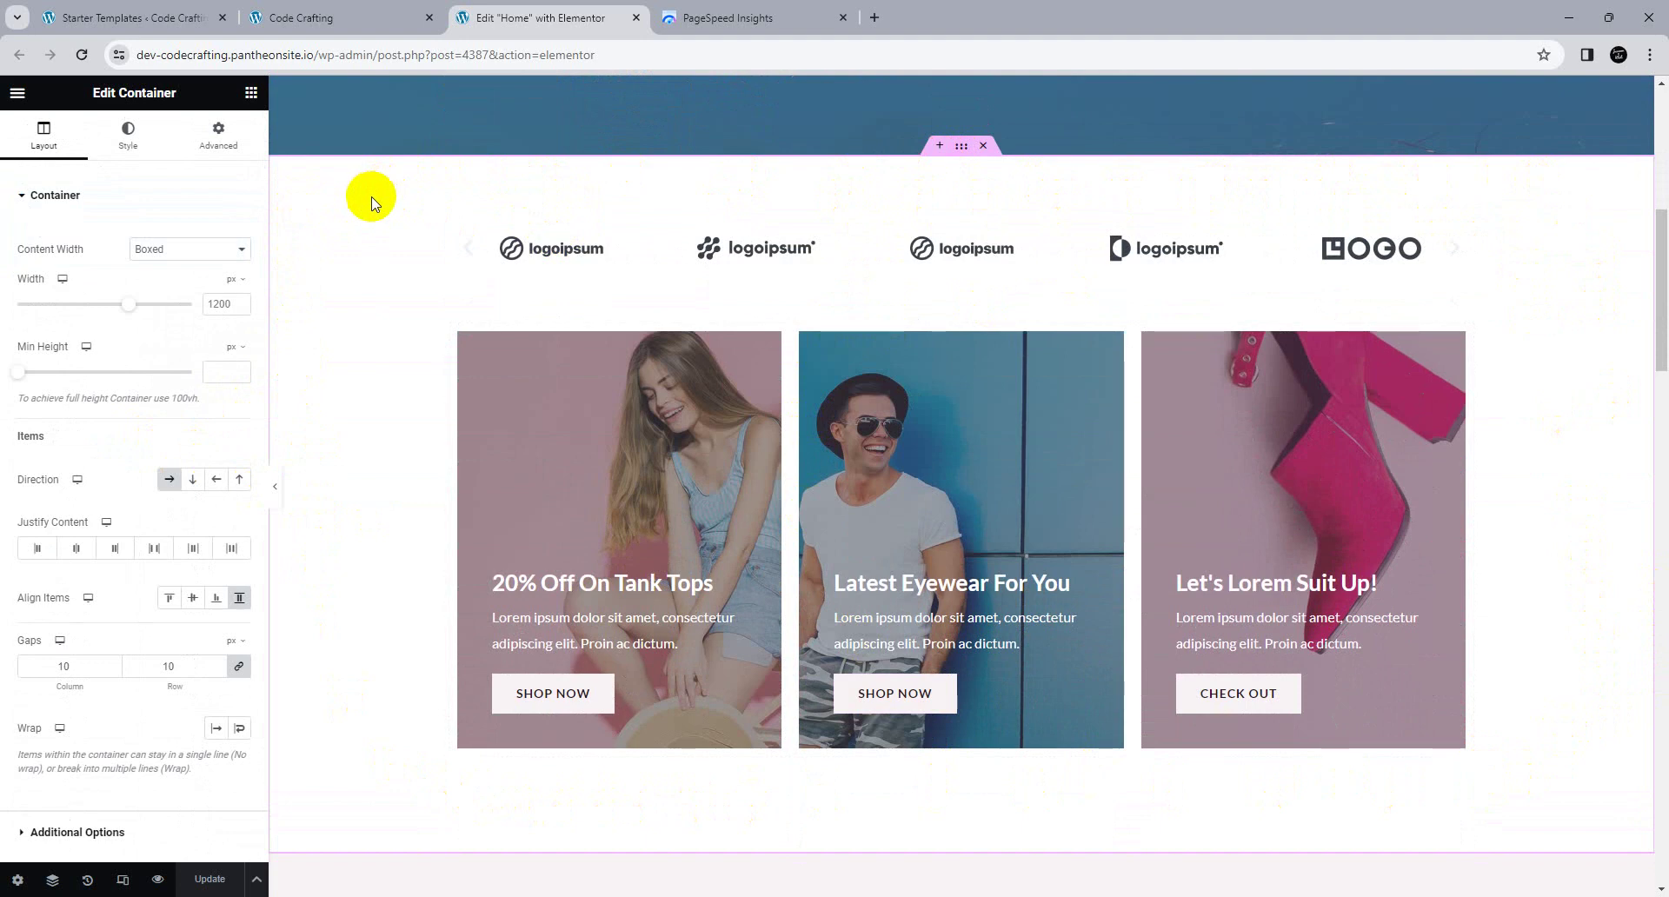
mouse_move(451, 238)
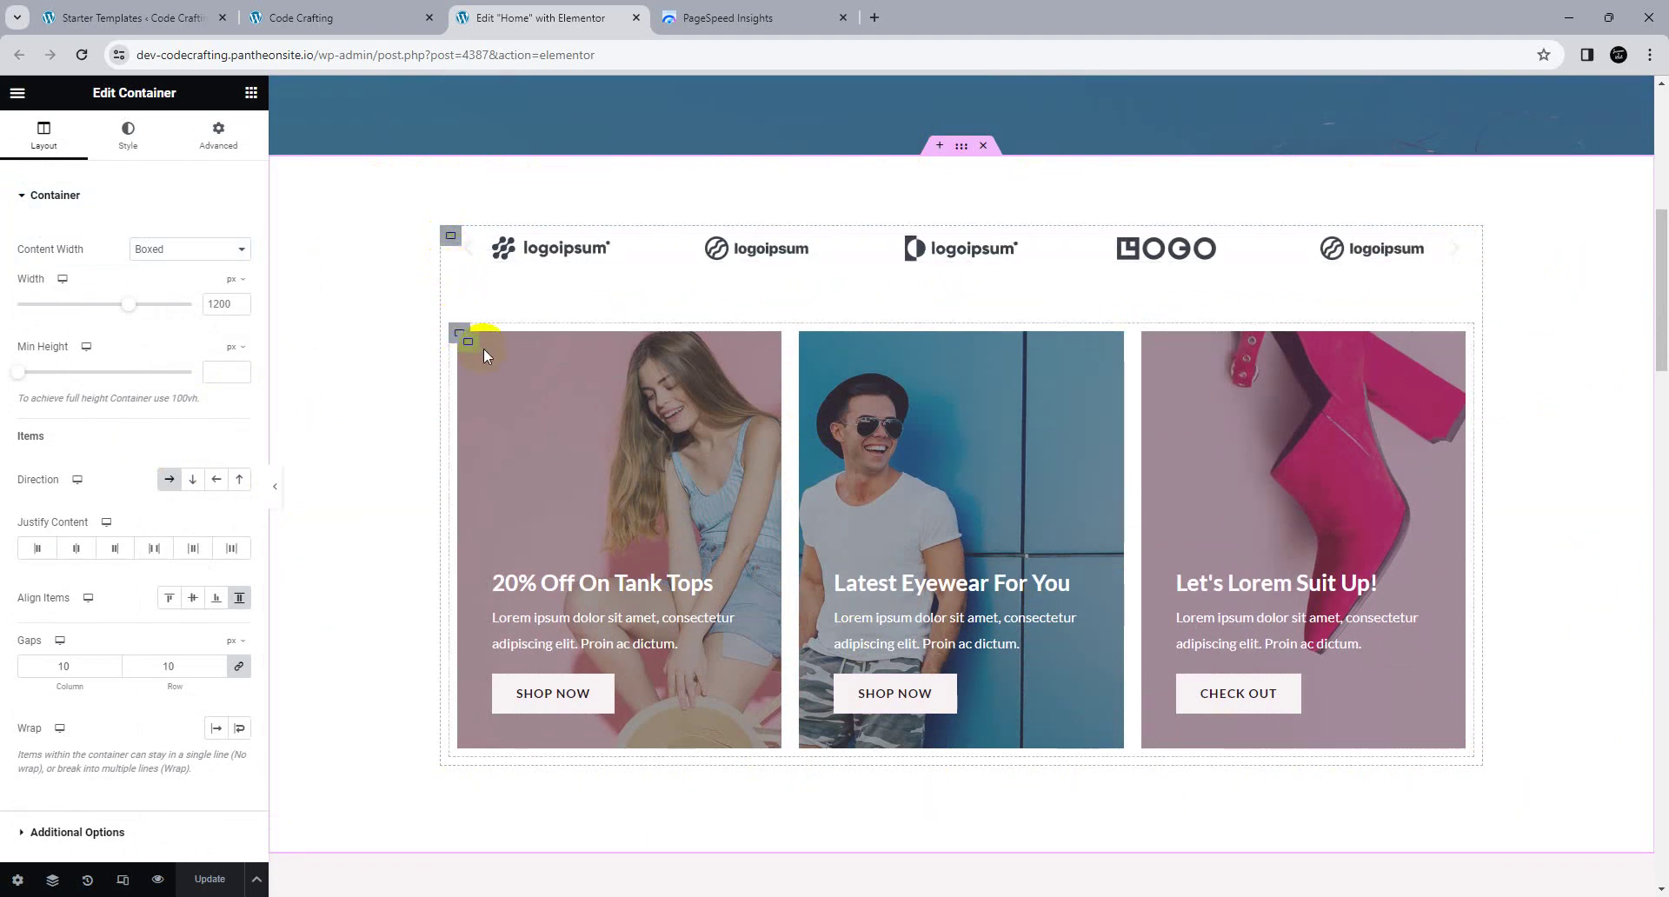
left_click(450, 239)
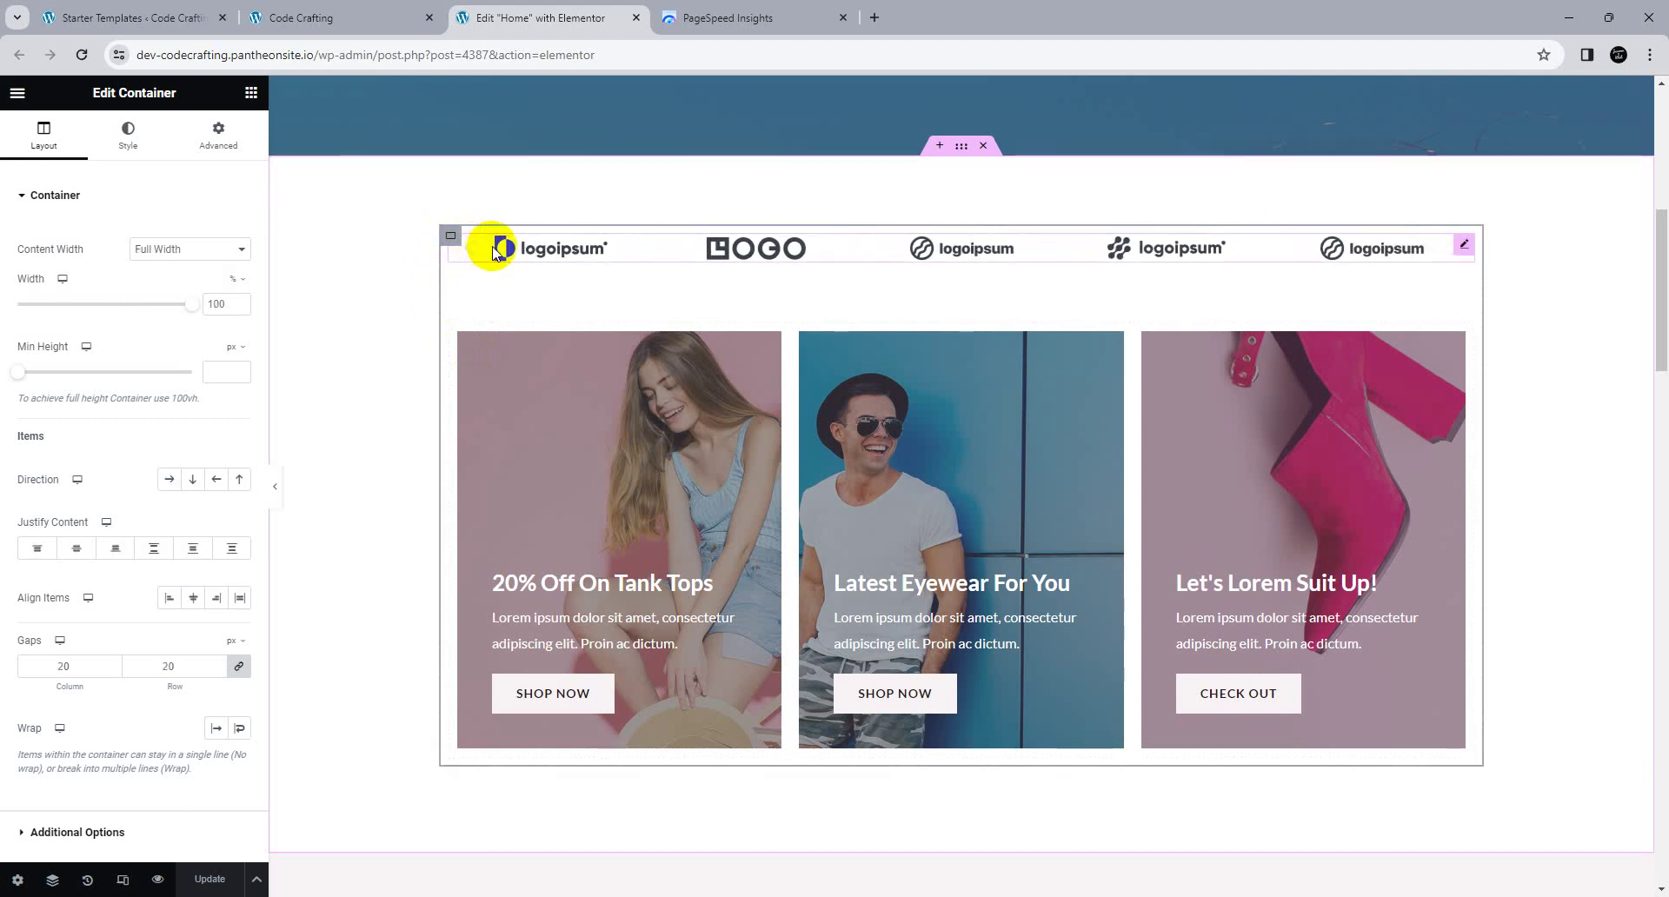
left_click(1284, 261)
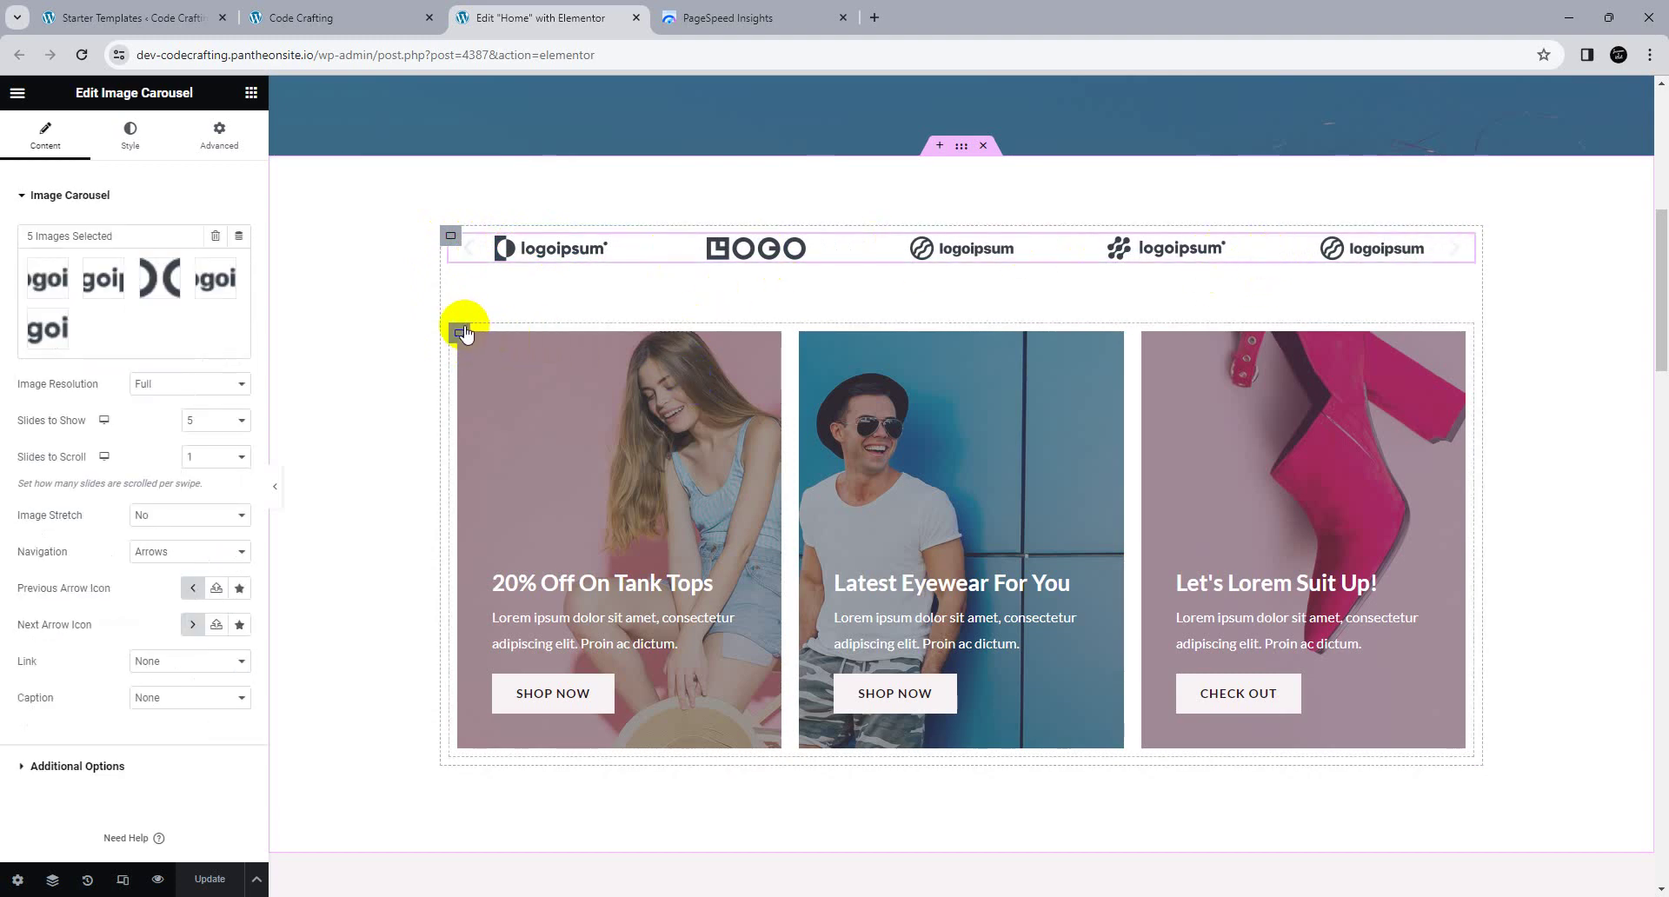
left_click(460, 332)
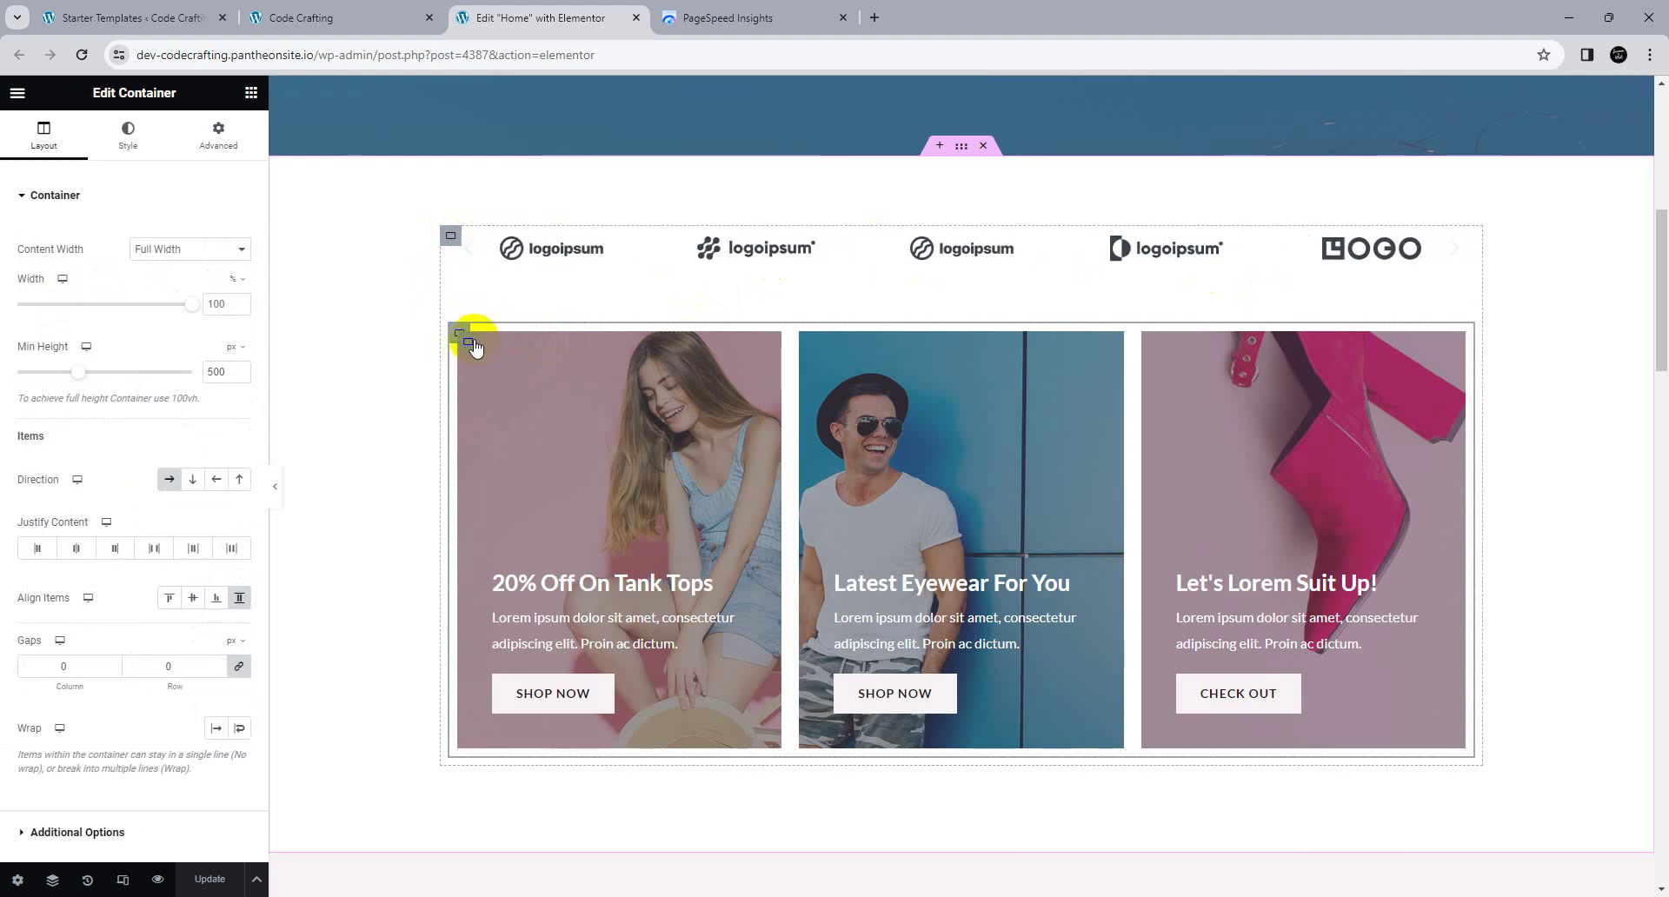
left_click(1144, 343)
left_click(812, 344)
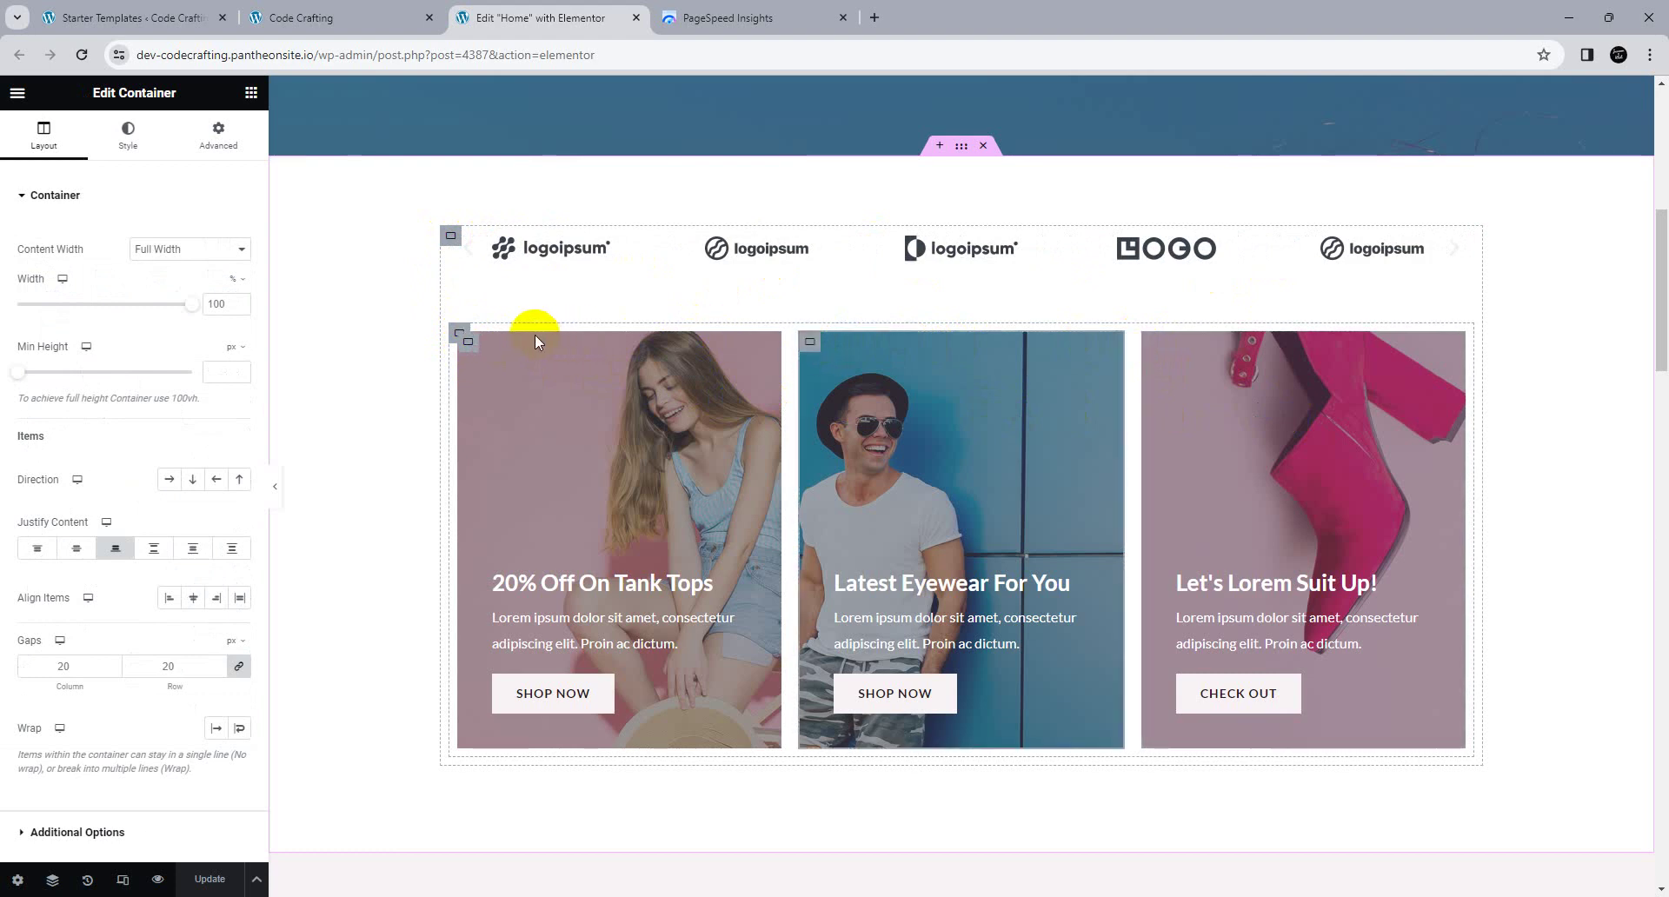
left_click(469, 346)
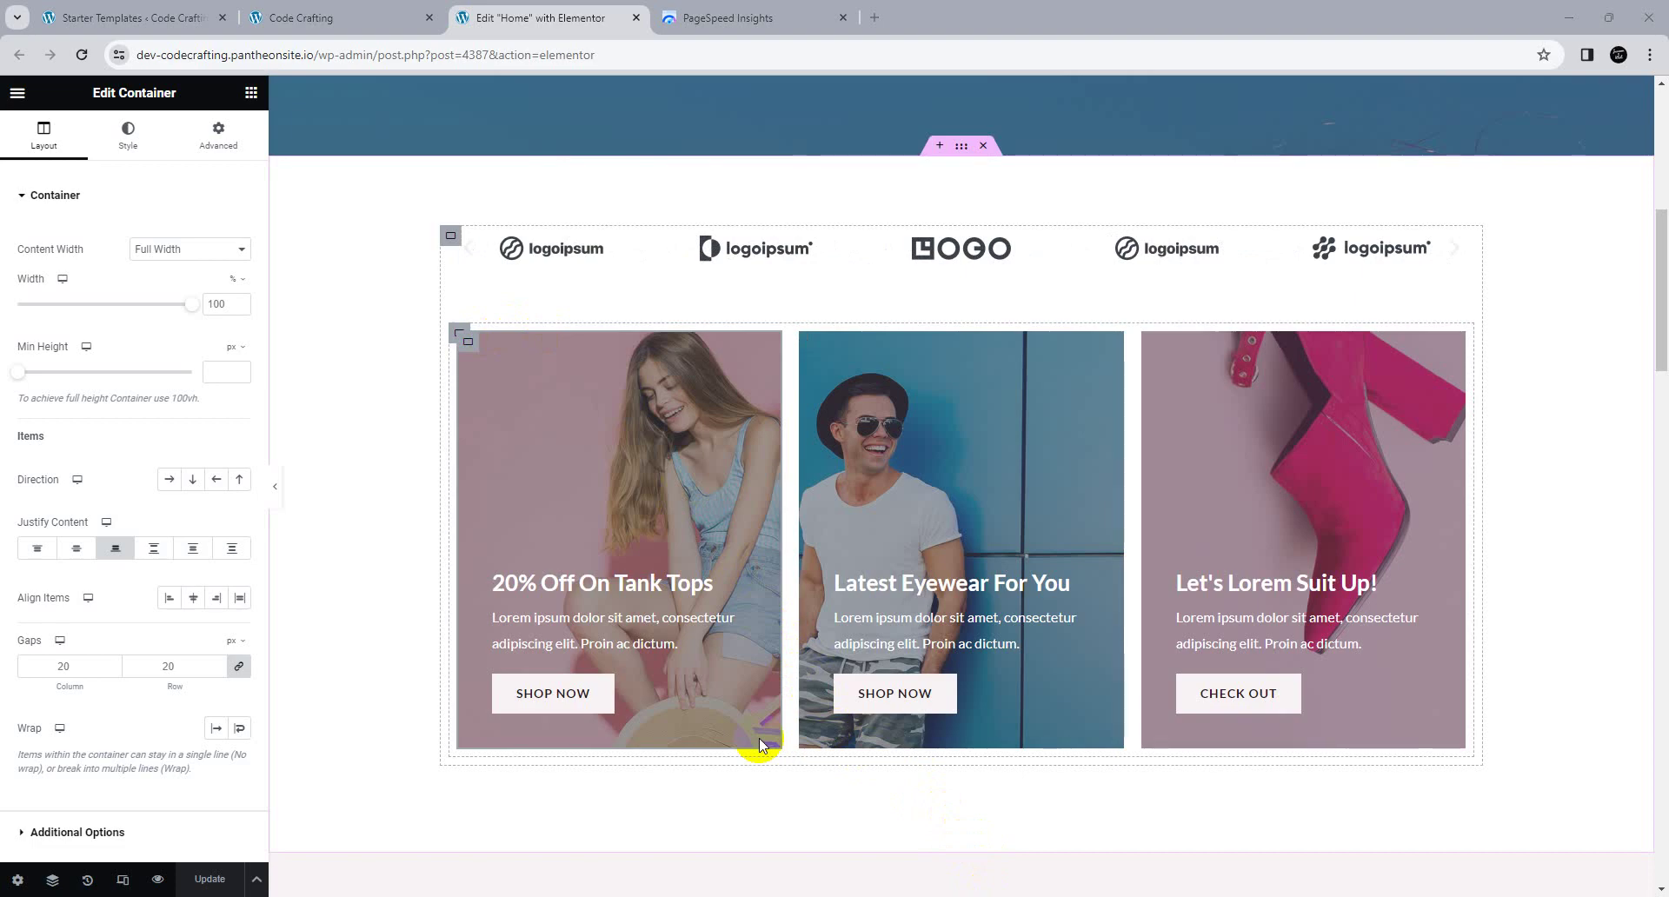
Step: Add a container structure with two cells above one full-width cell at the end of the page, and delete it
scroll(759, 744, "down", 15)
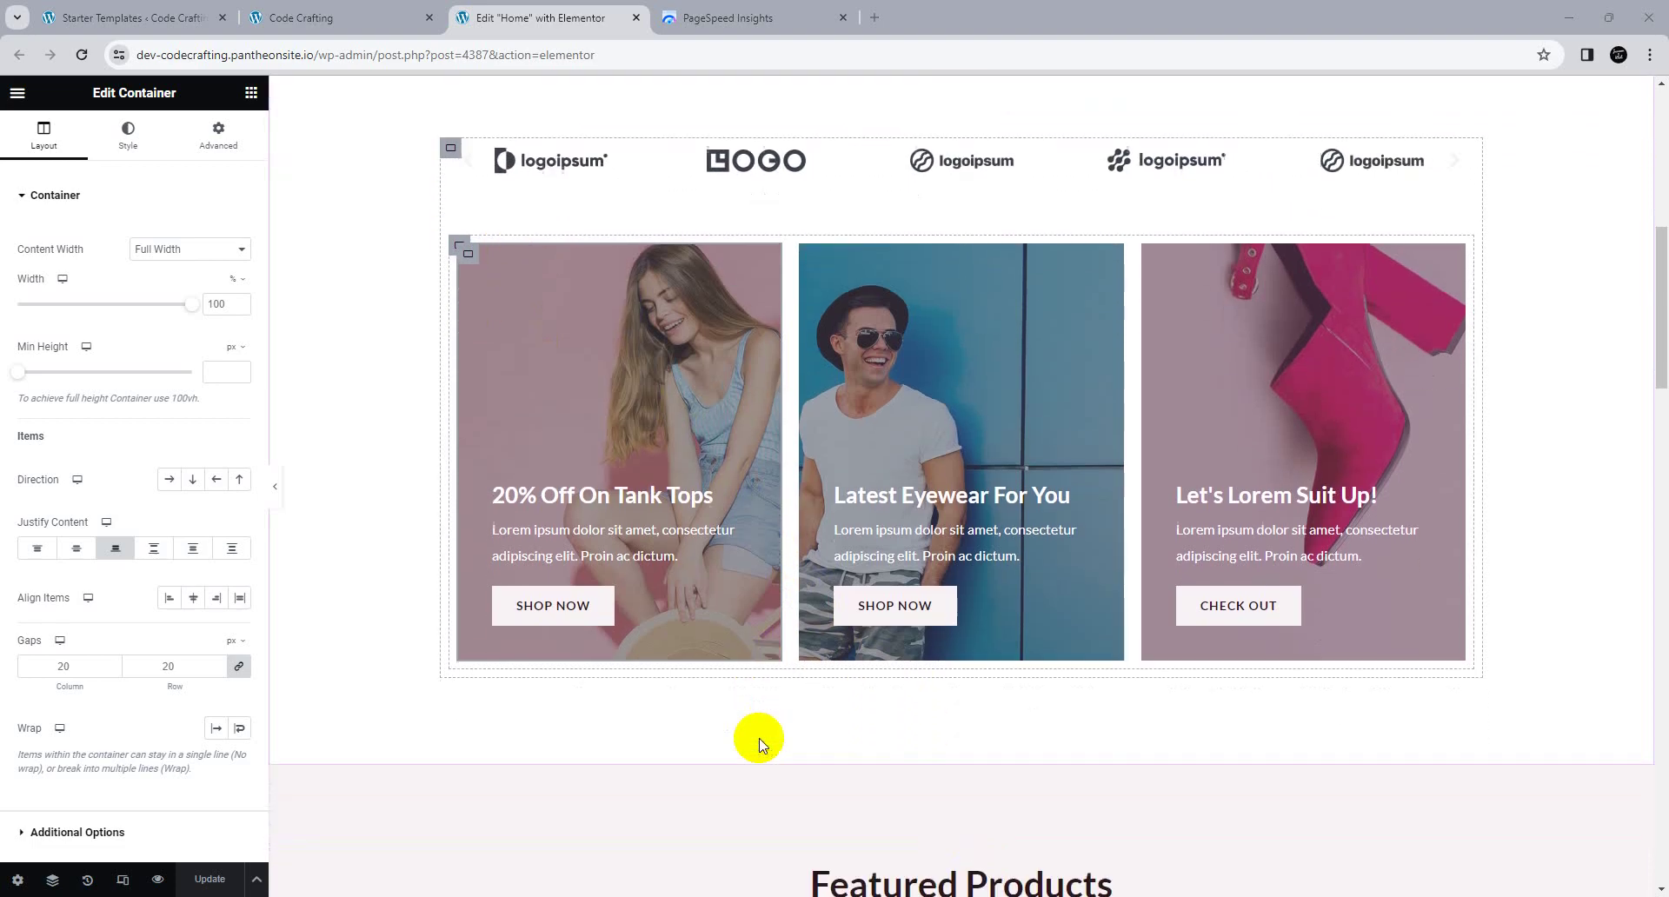
scroll(767, 693, "down", 10)
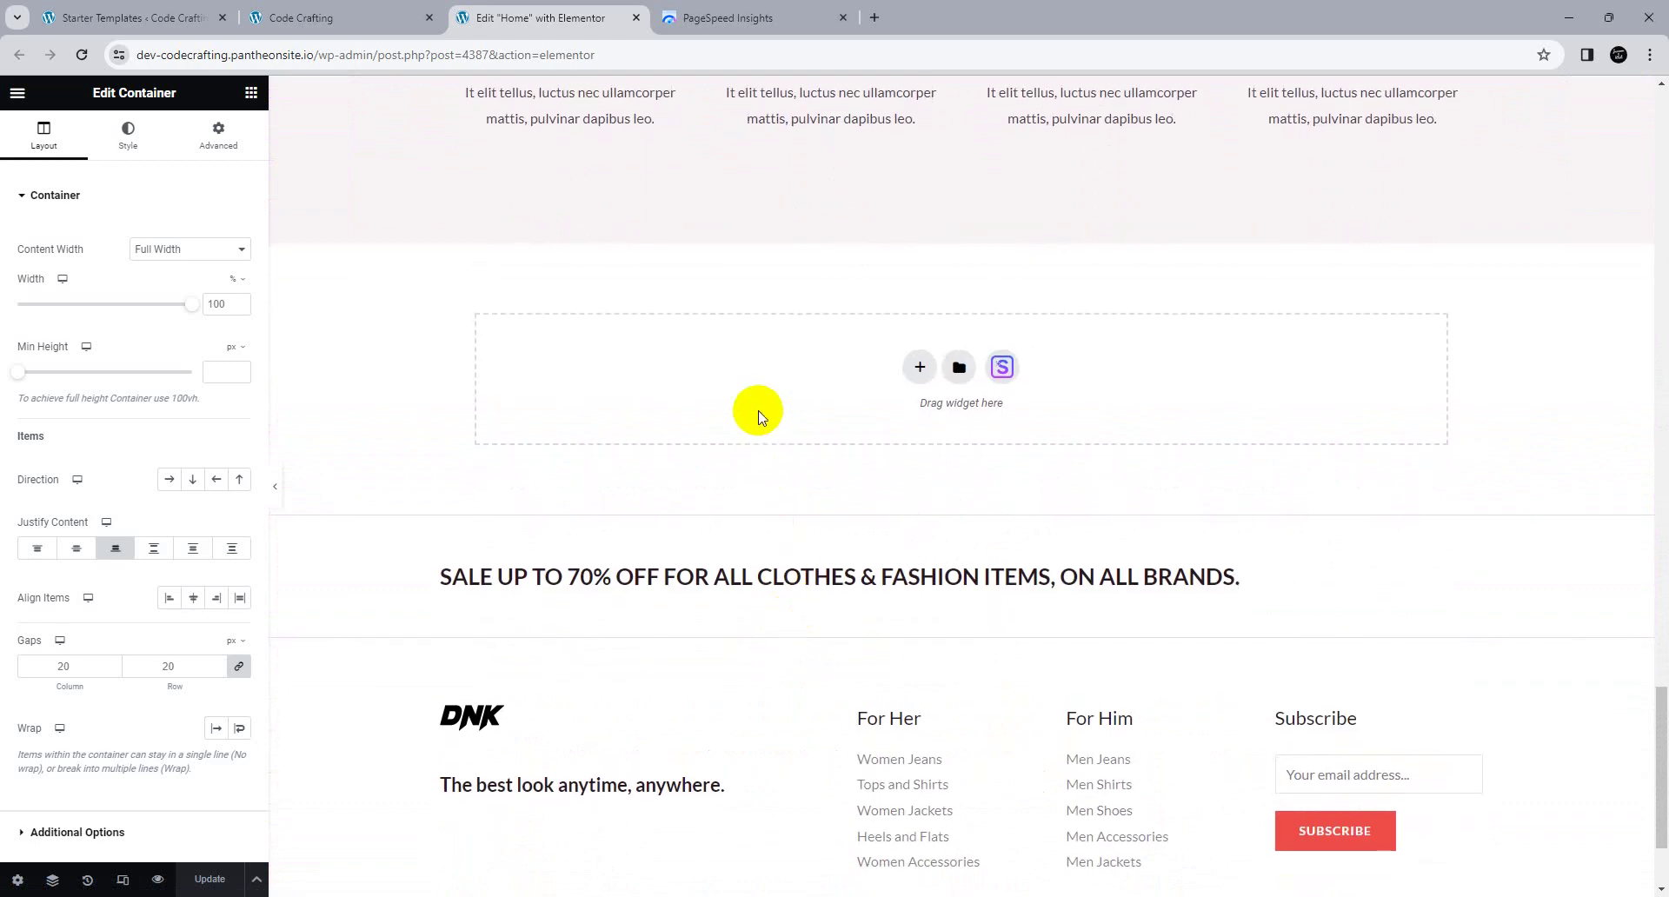
left_click(919, 367)
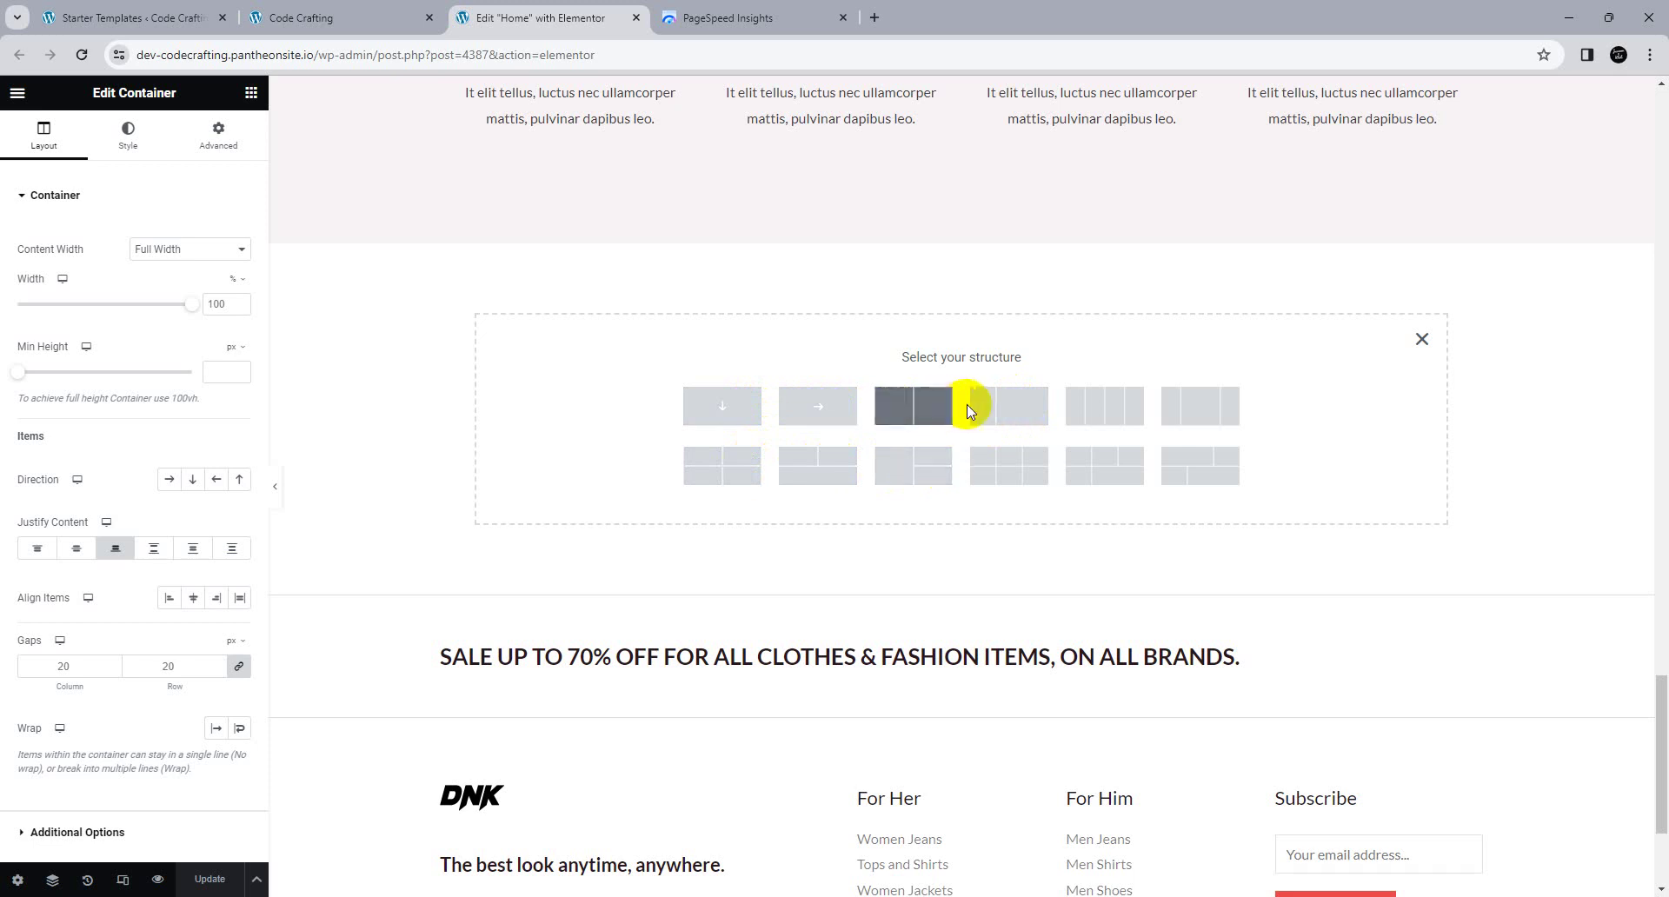
left_click(836, 471)
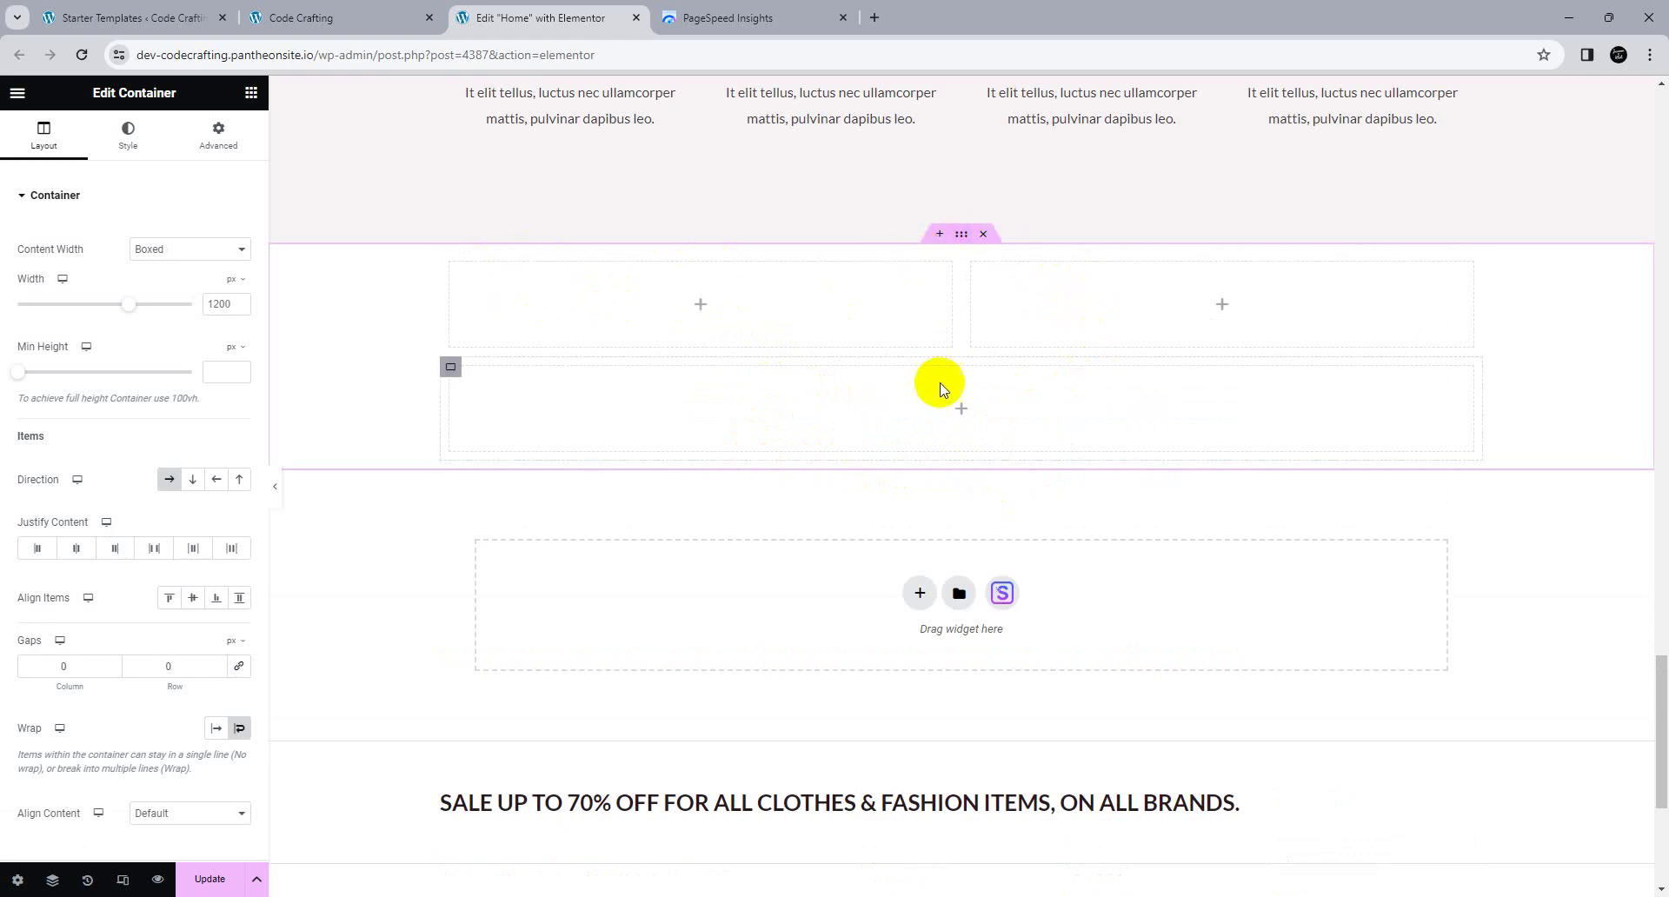
left_click(983, 234)
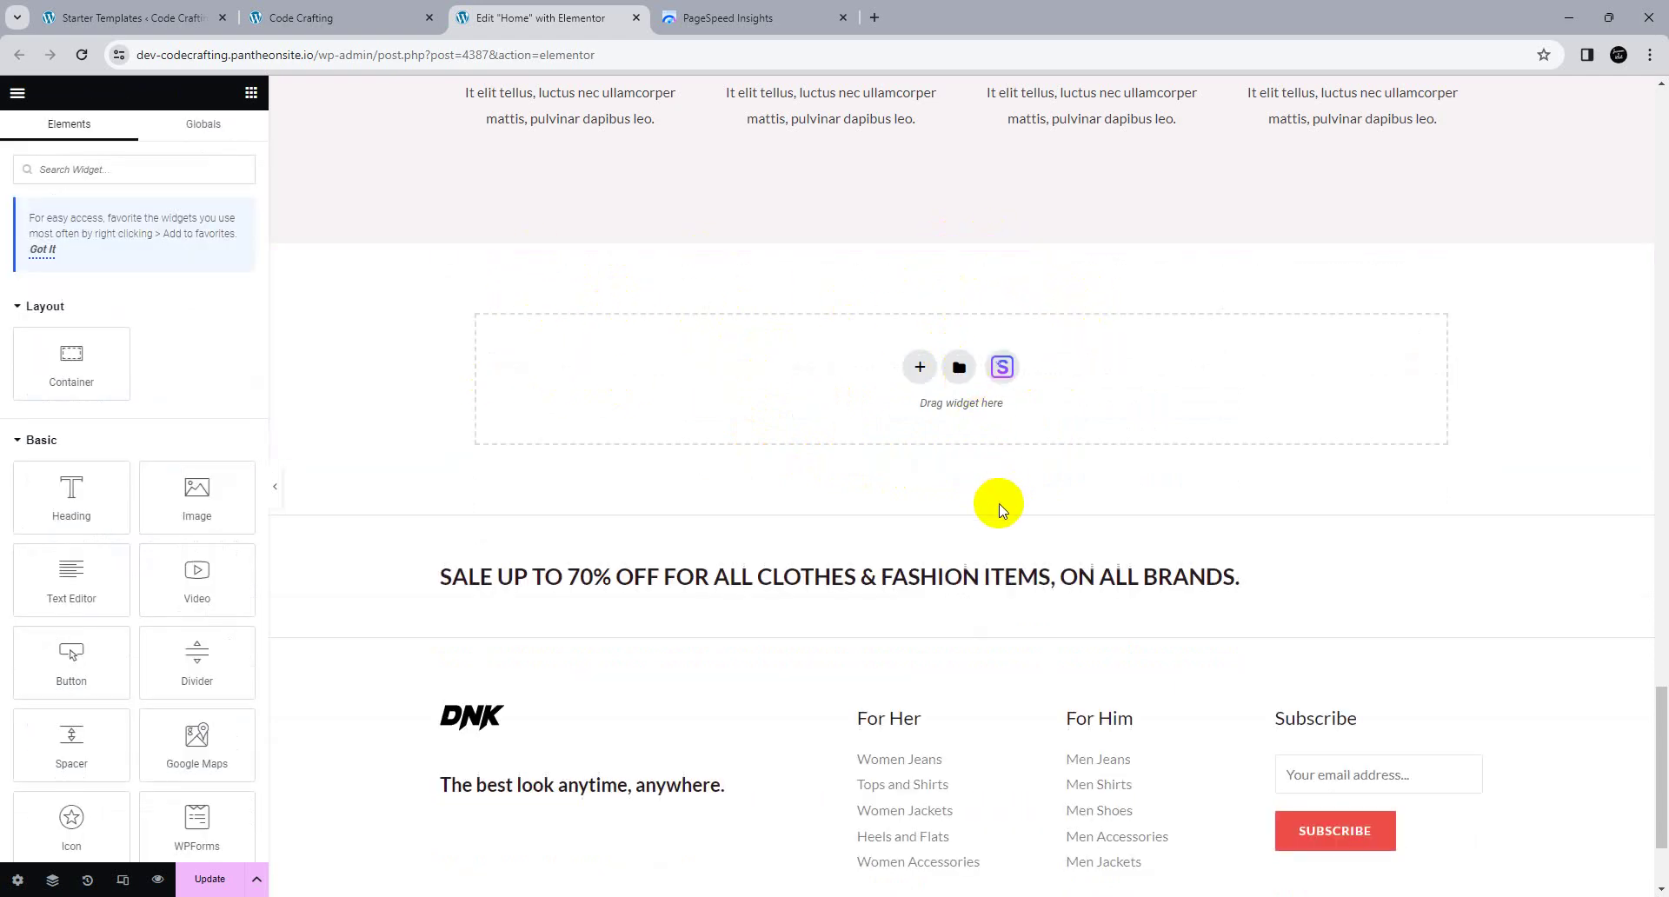
Step: Try a four-cell structure with a wide and a narrow cell above a narrow and a wide one, and delete it
left_click(920, 365)
left_click(1028, 479)
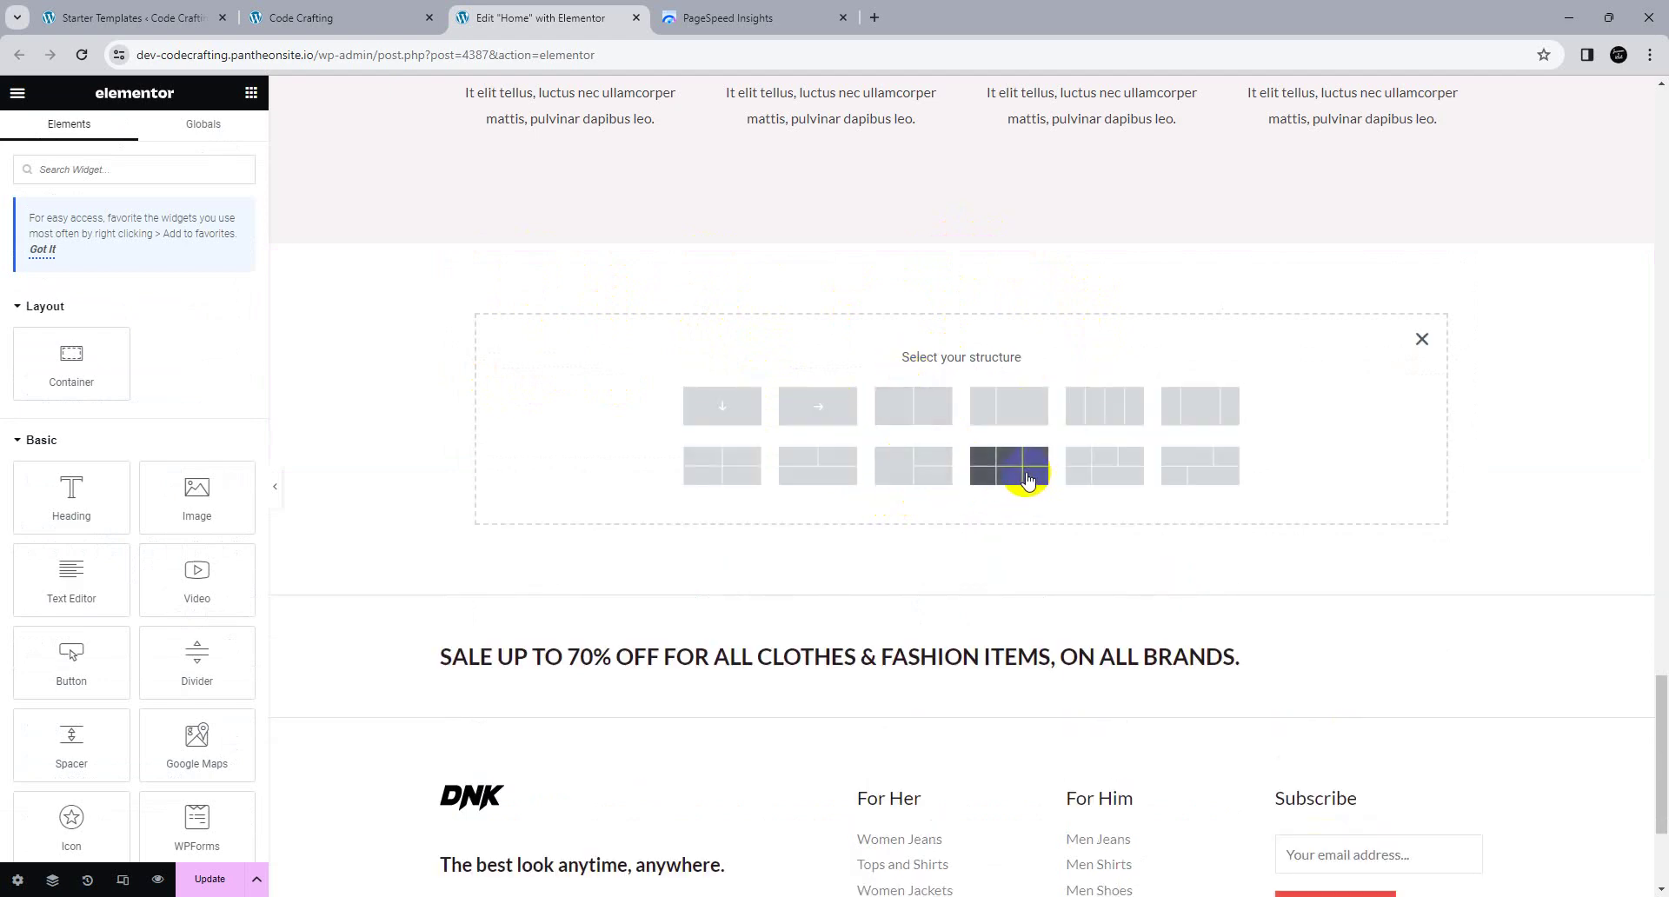
left_click(1182, 474)
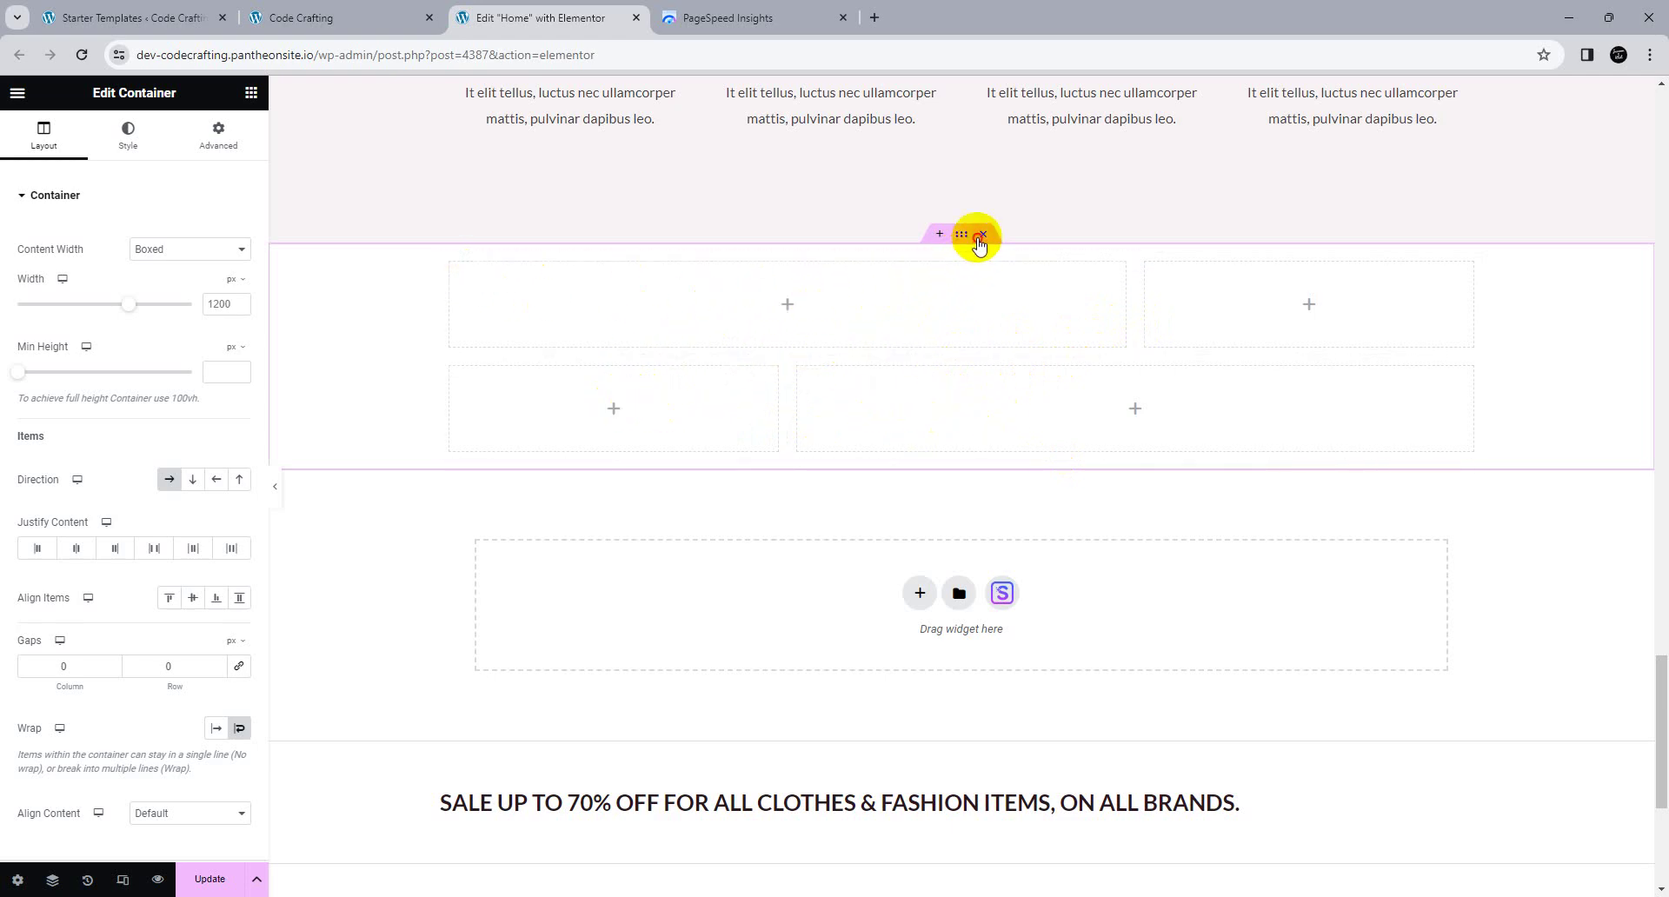
left_click(983, 234)
Step: Add a single container with horizontal direction below the page's last section
left_click(920, 367)
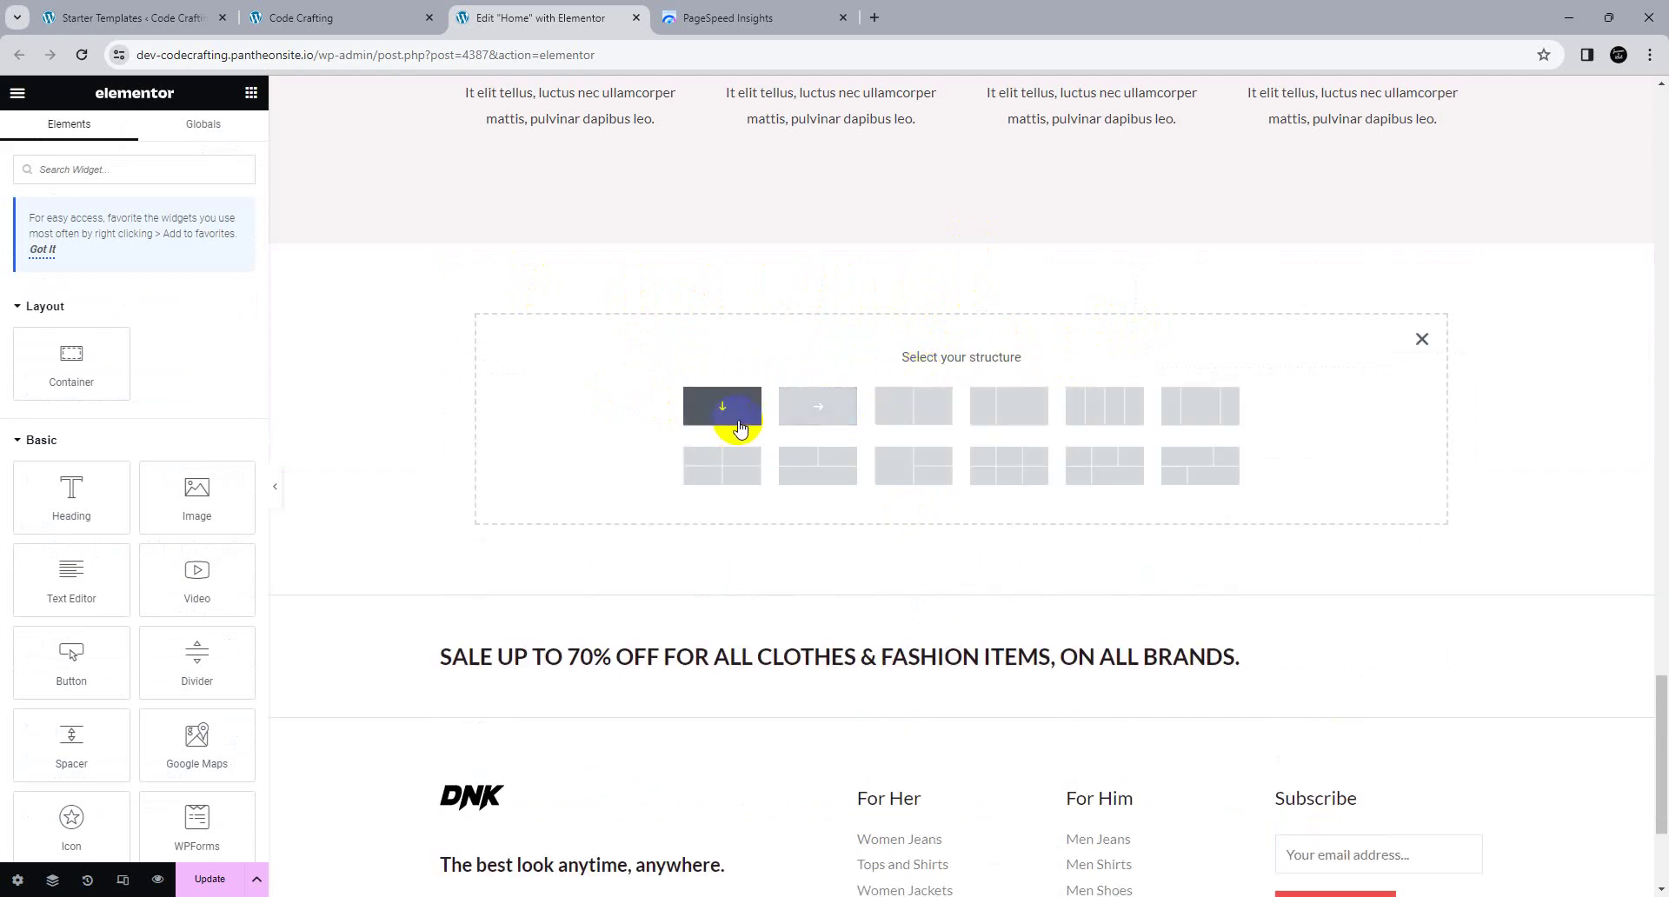
left_click(808, 421)
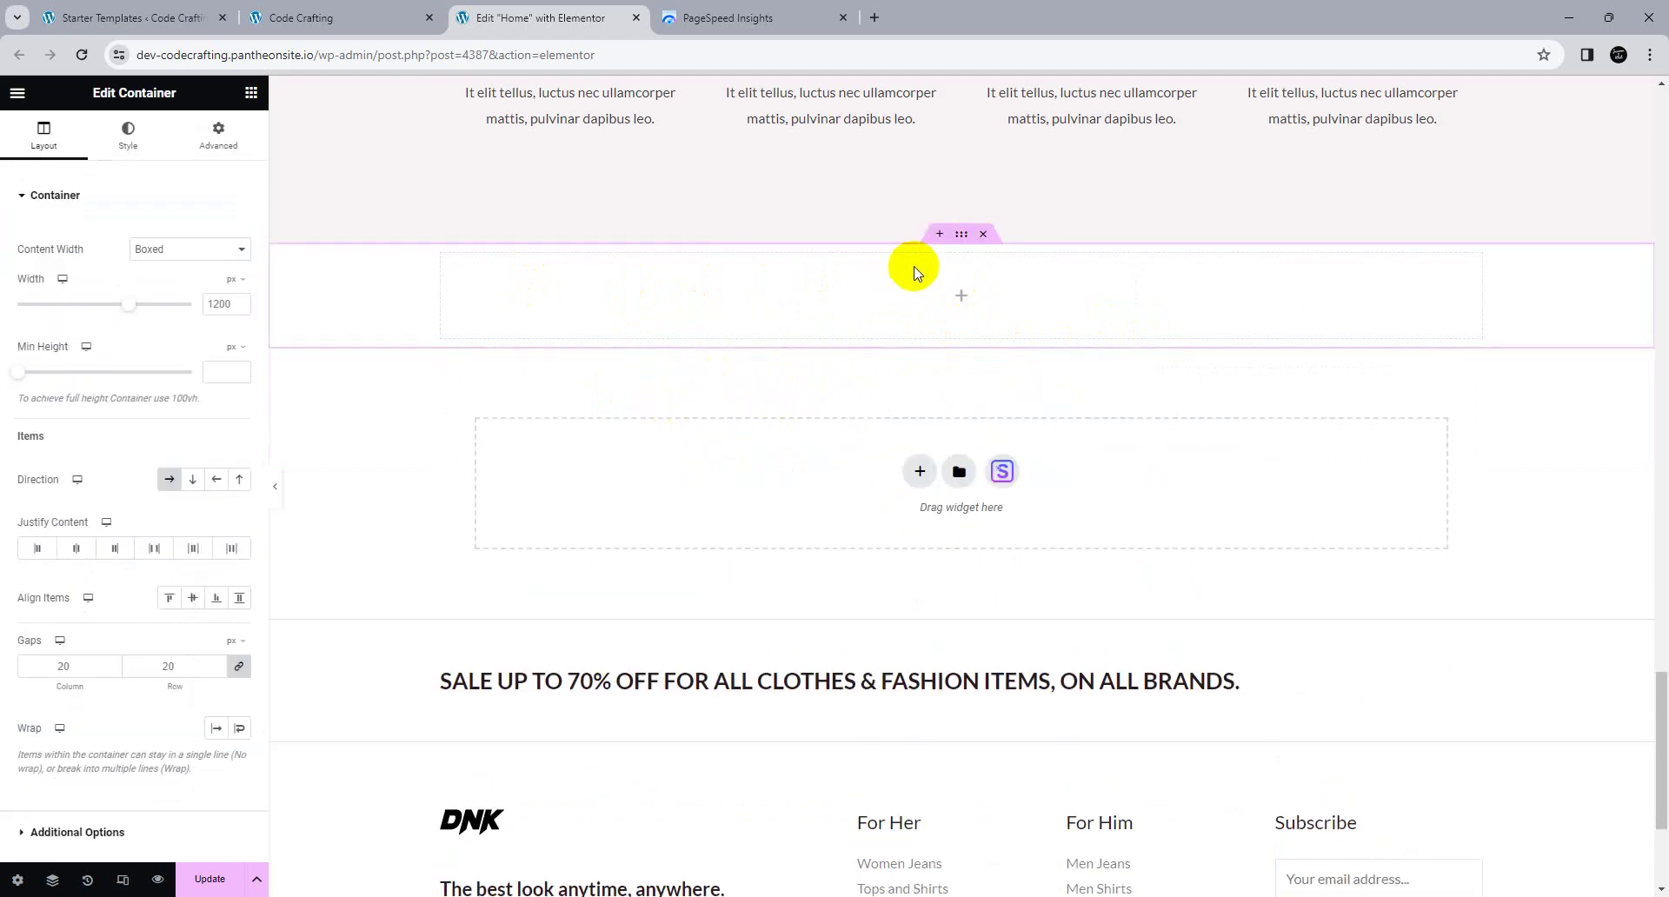
Step: Try Full Width as the new container's content width, and return it to Boxed
left_click(171, 250)
left_click(169, 278)
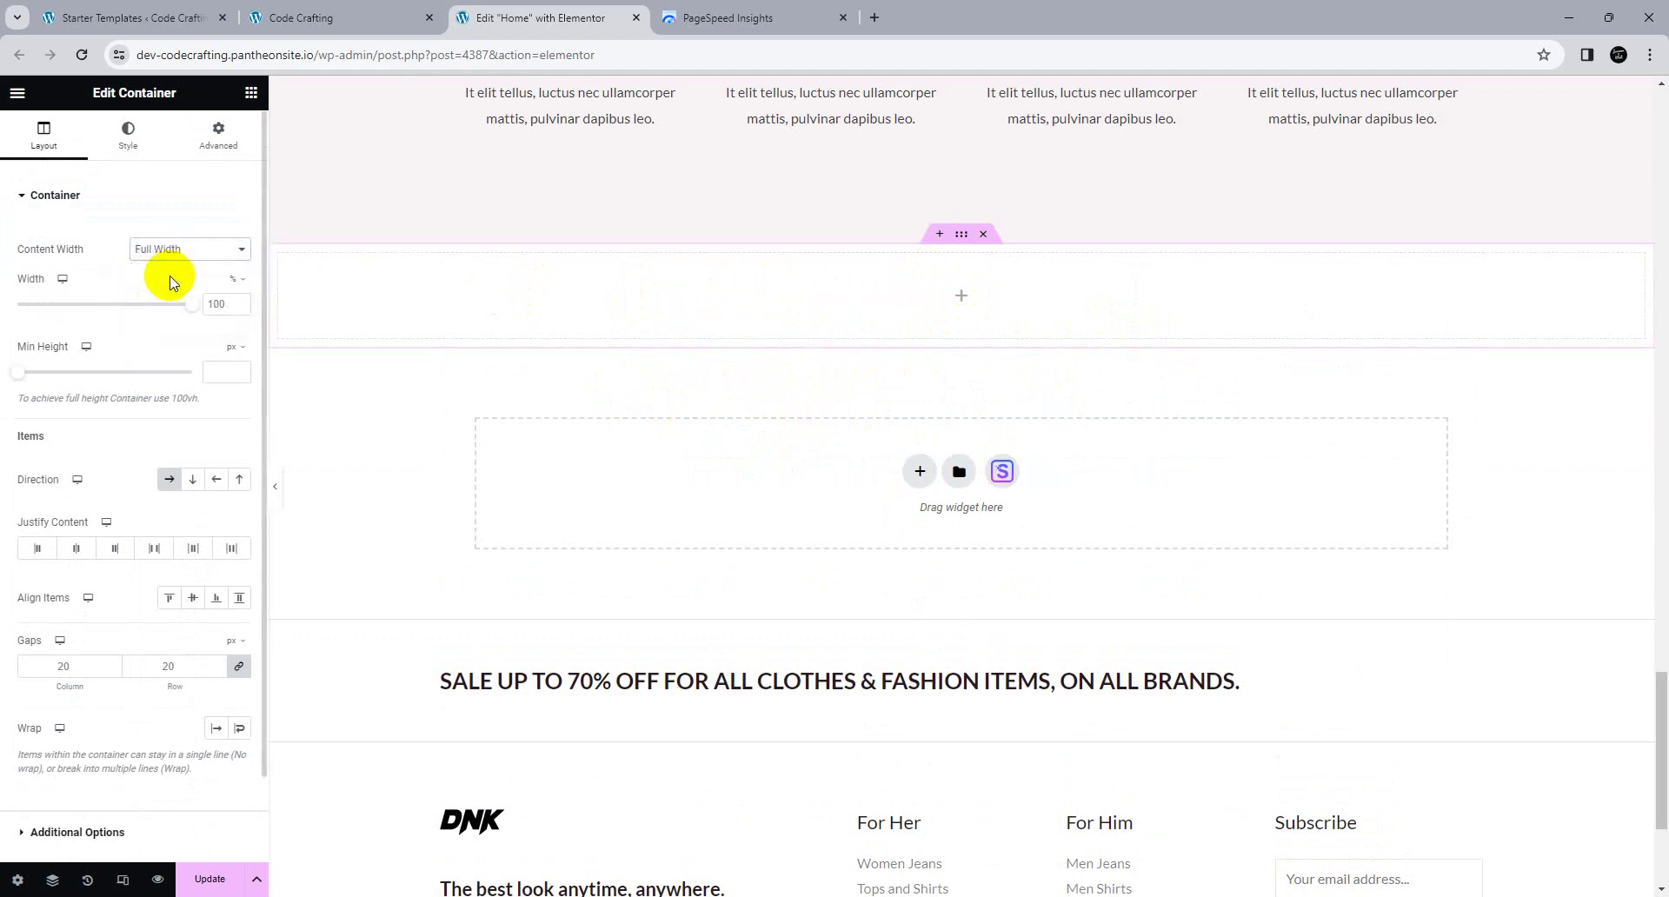
left_click(179, 248)
left_click(179, 267)
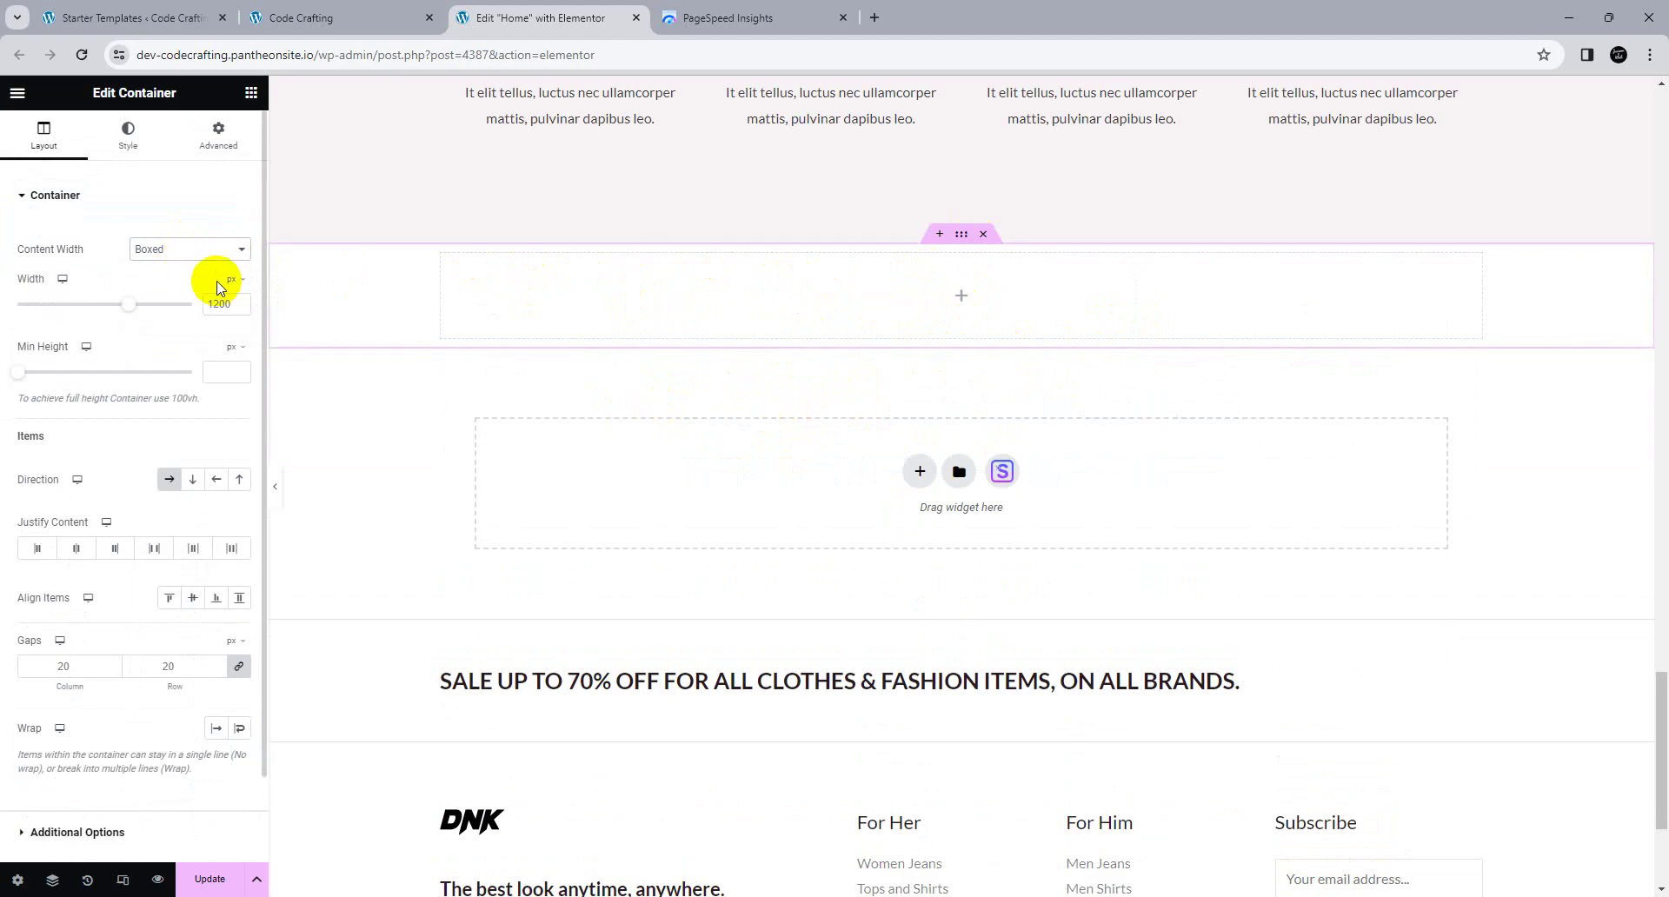
Step: Inspect the layout settings of the Featured Products section's container, and return to the empty container at the page's end
scroll(596, 343, "up", 6)
scroll(362, 292, "up", 10)
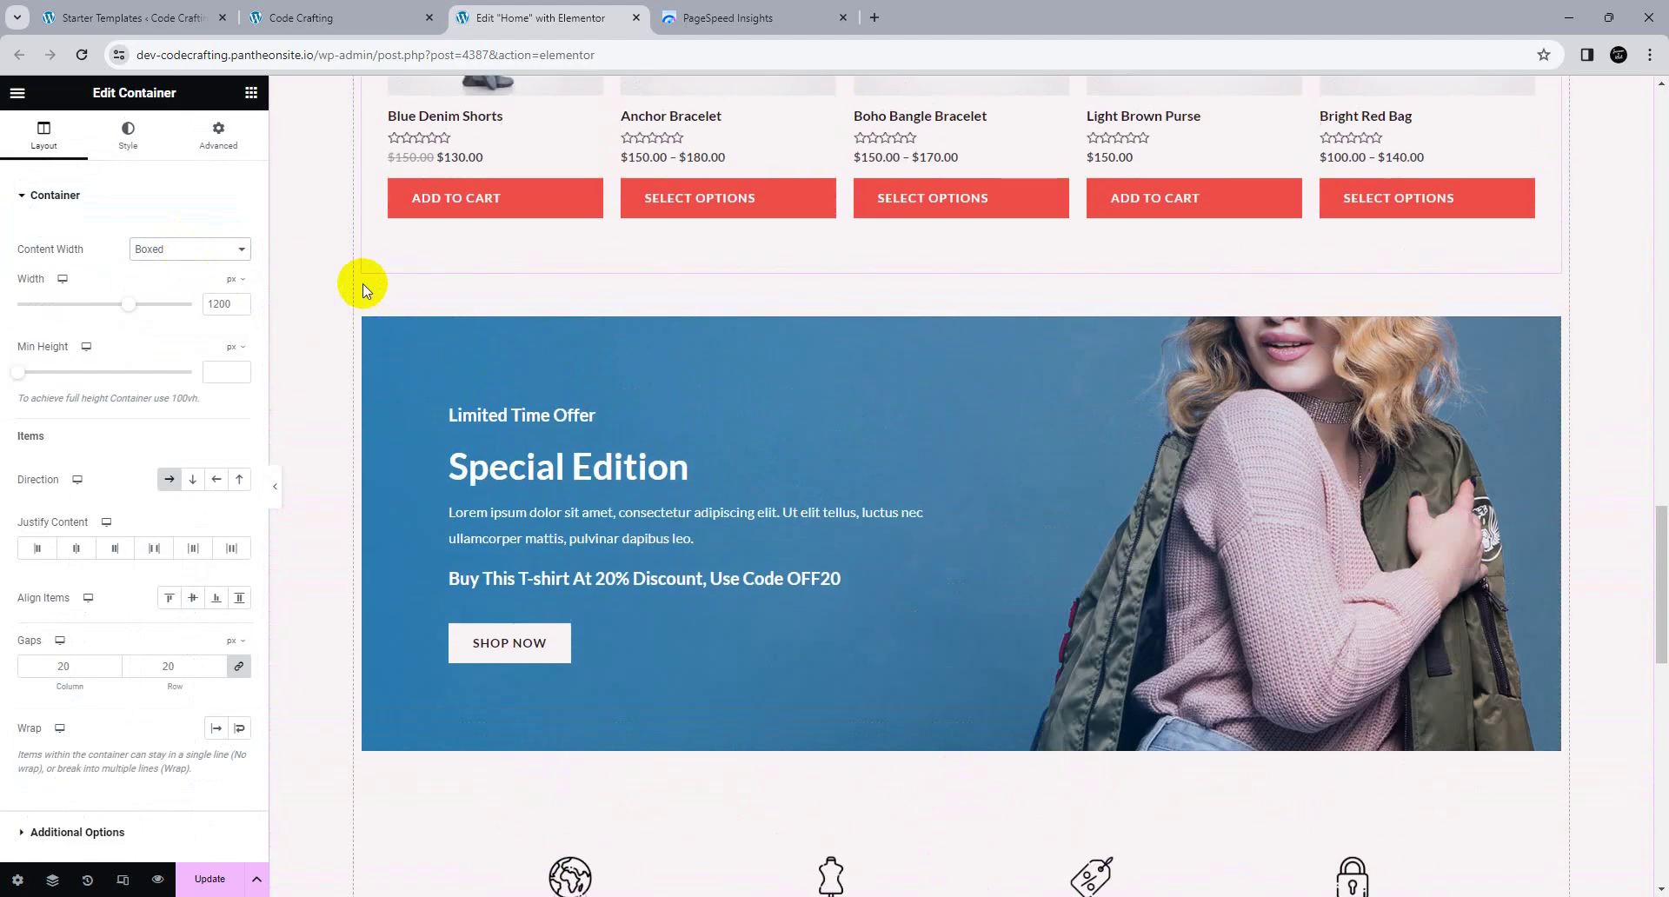
scroll(362, 292, "up", 6)
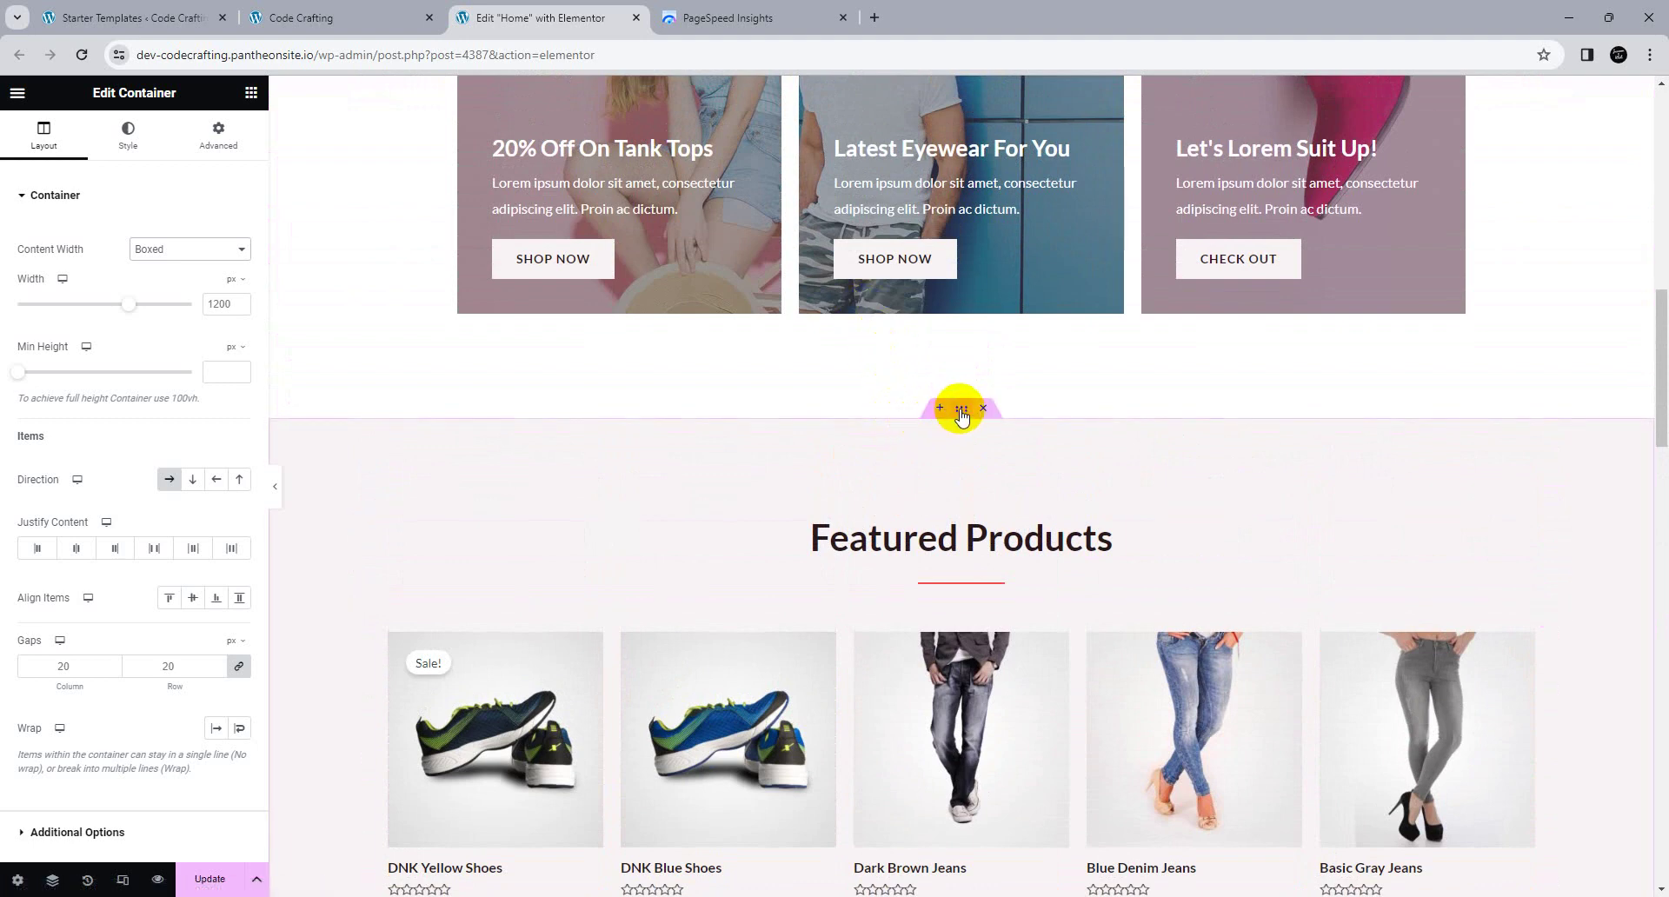
left_click(959, 409)
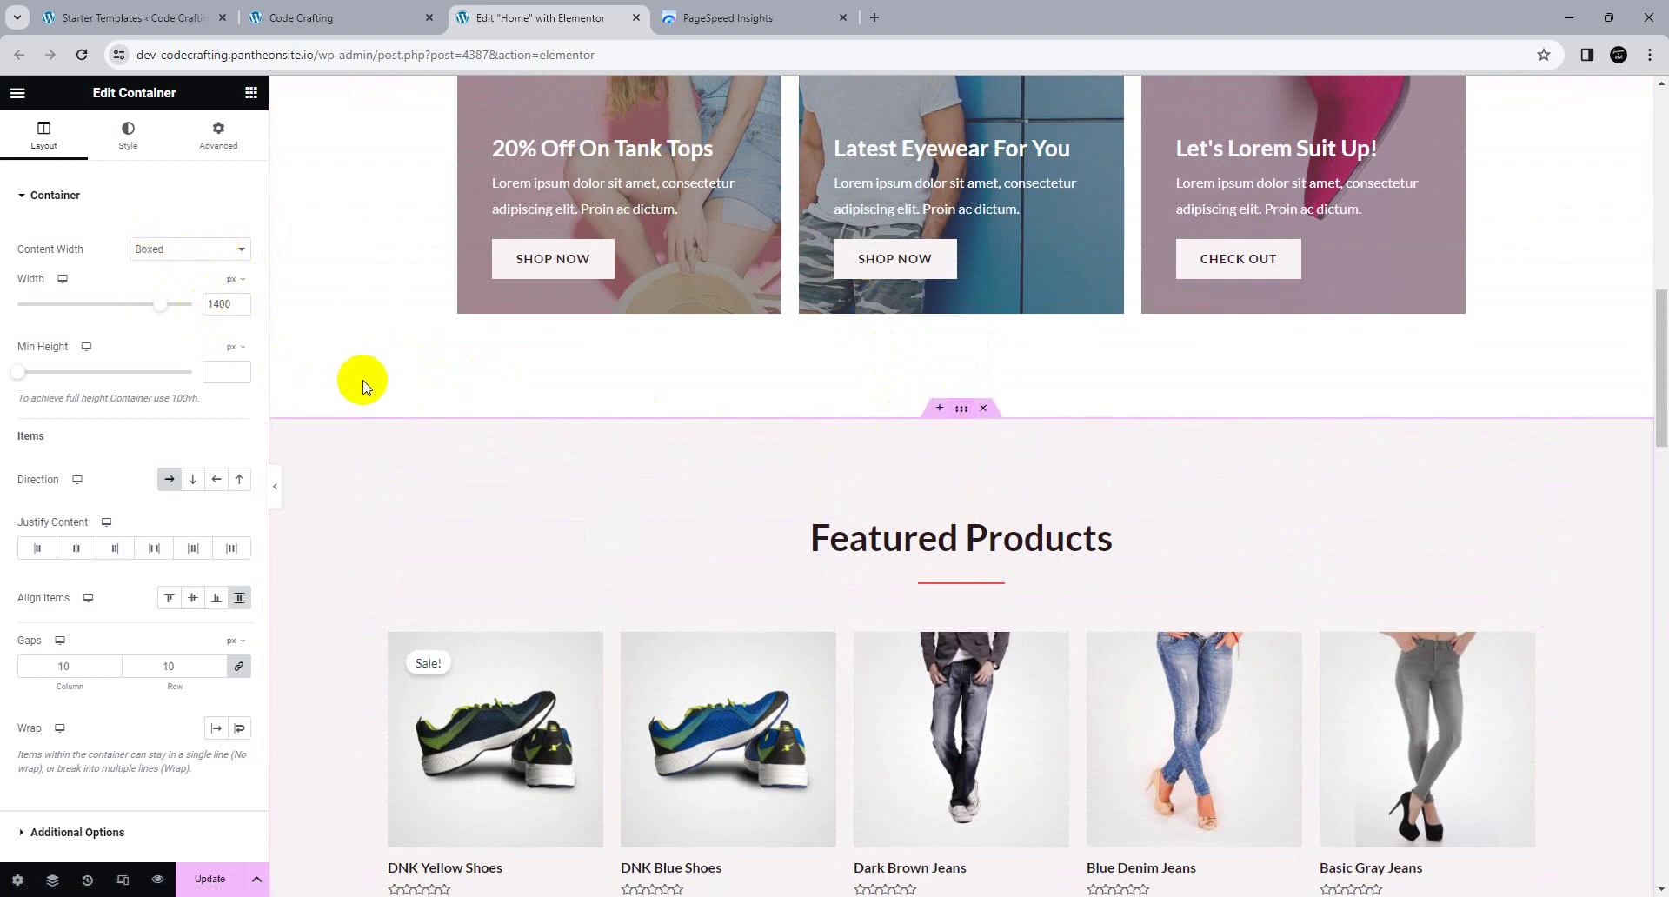
scroll(769, 466, "down", 10)
scroll(769, 467, "down", 10)
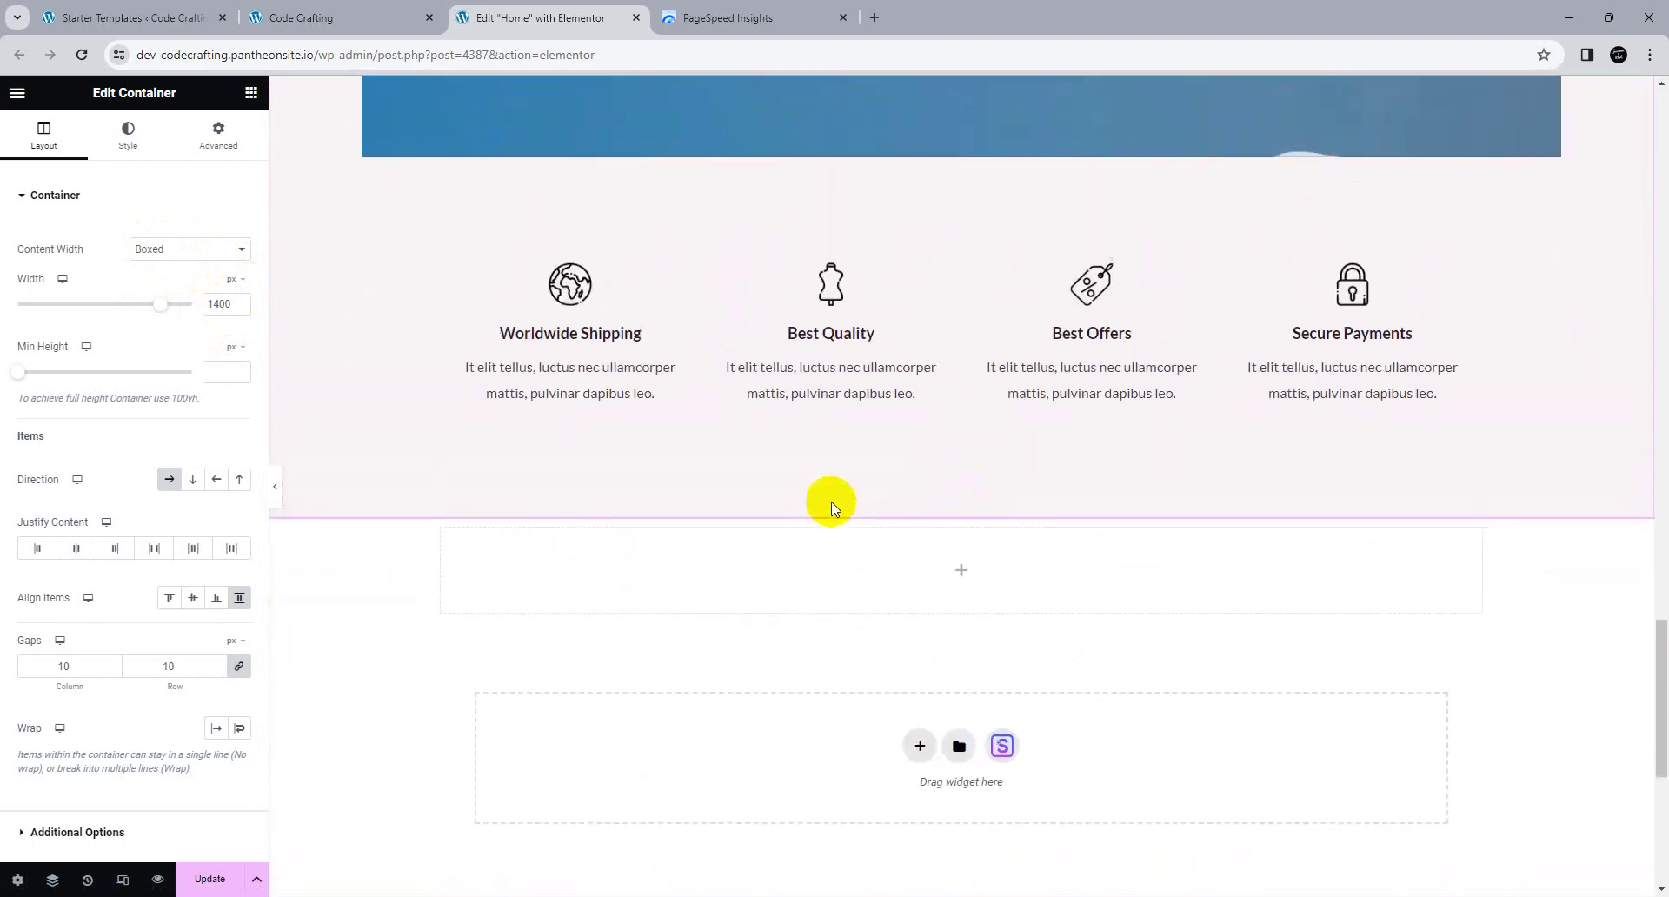
Step: Try the vertical, row-reversed and column-reversed directions for the empty container's items, and return the direction to horizontal
left_click(959, 355)
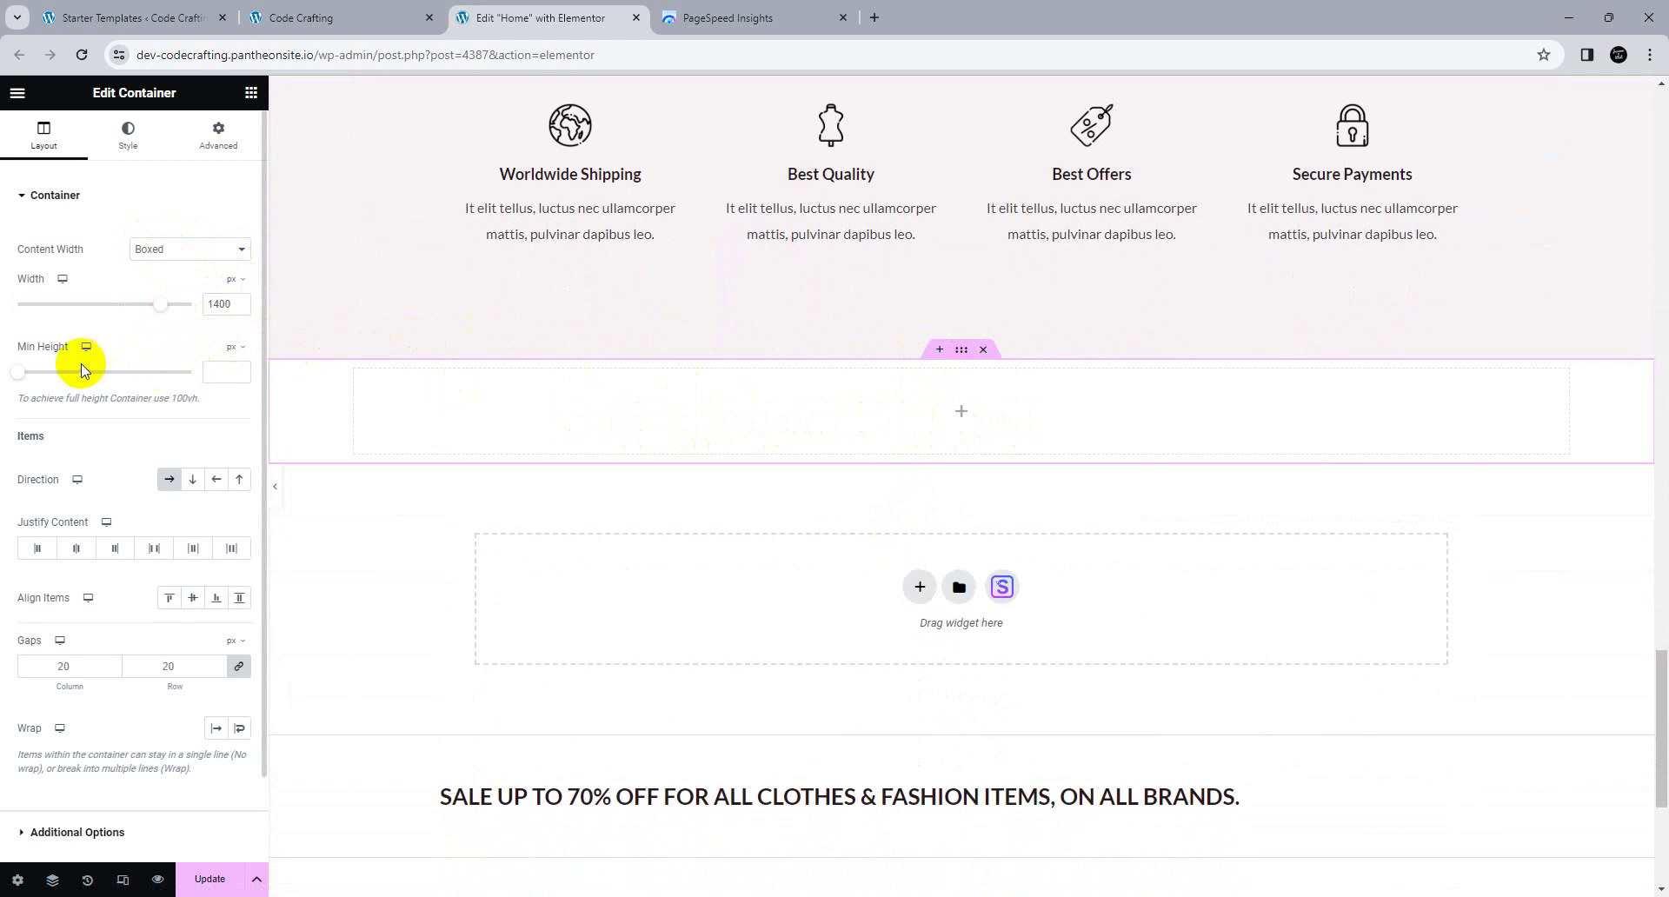
left_click(195, 481)
left_click(214, 485)
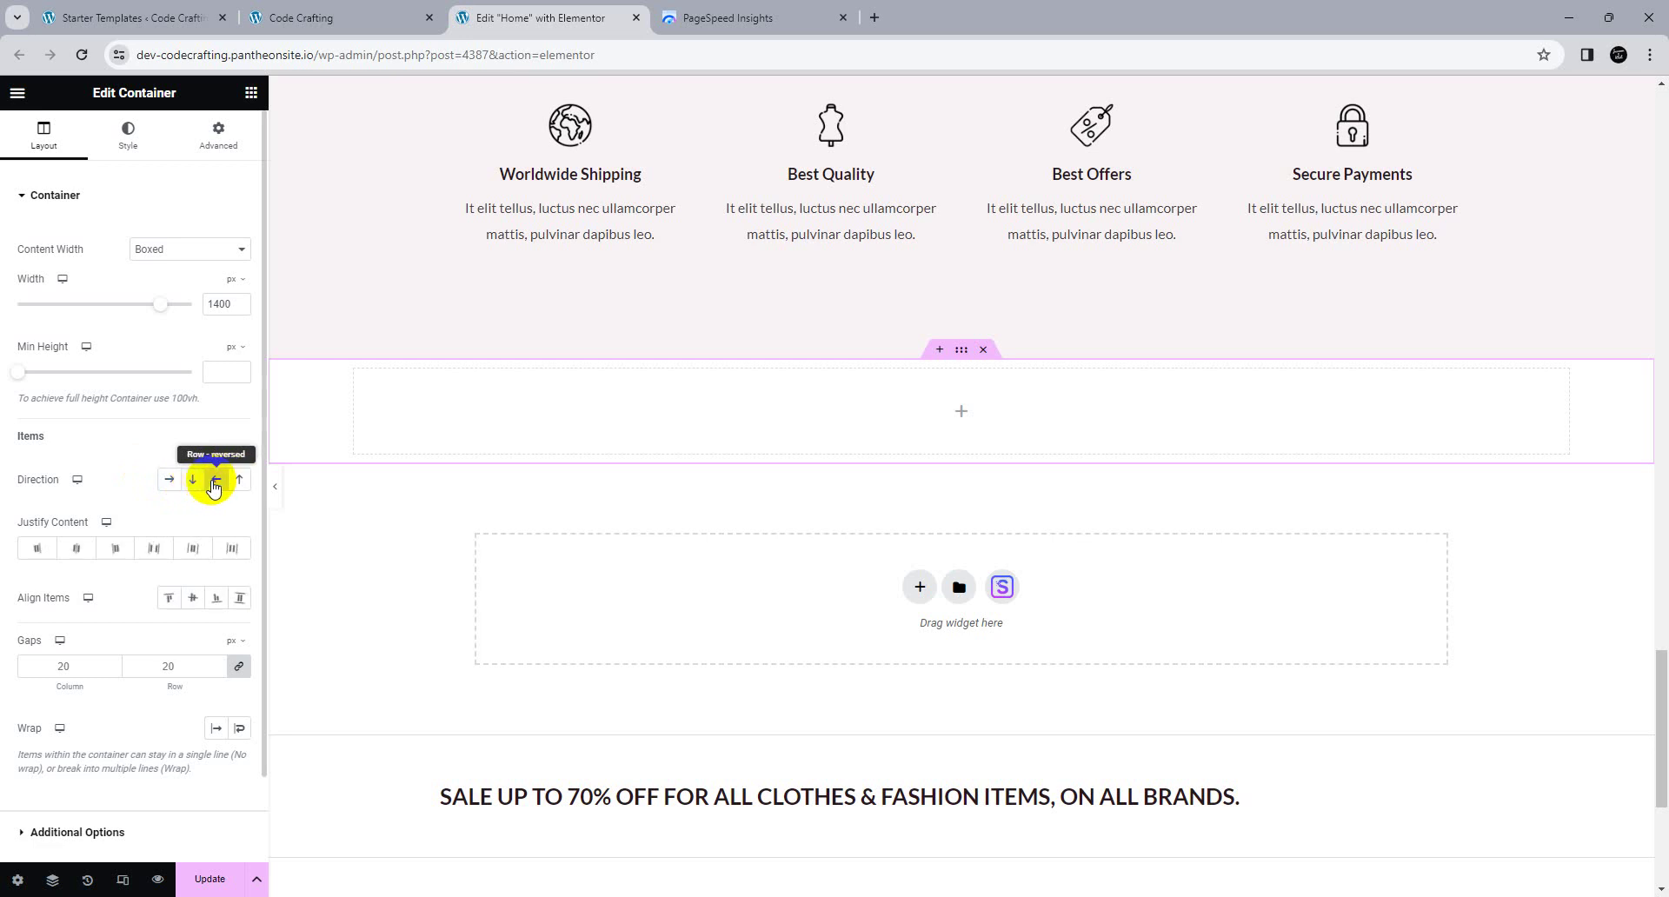
left_click(239, 480)
left_click(163, 484)
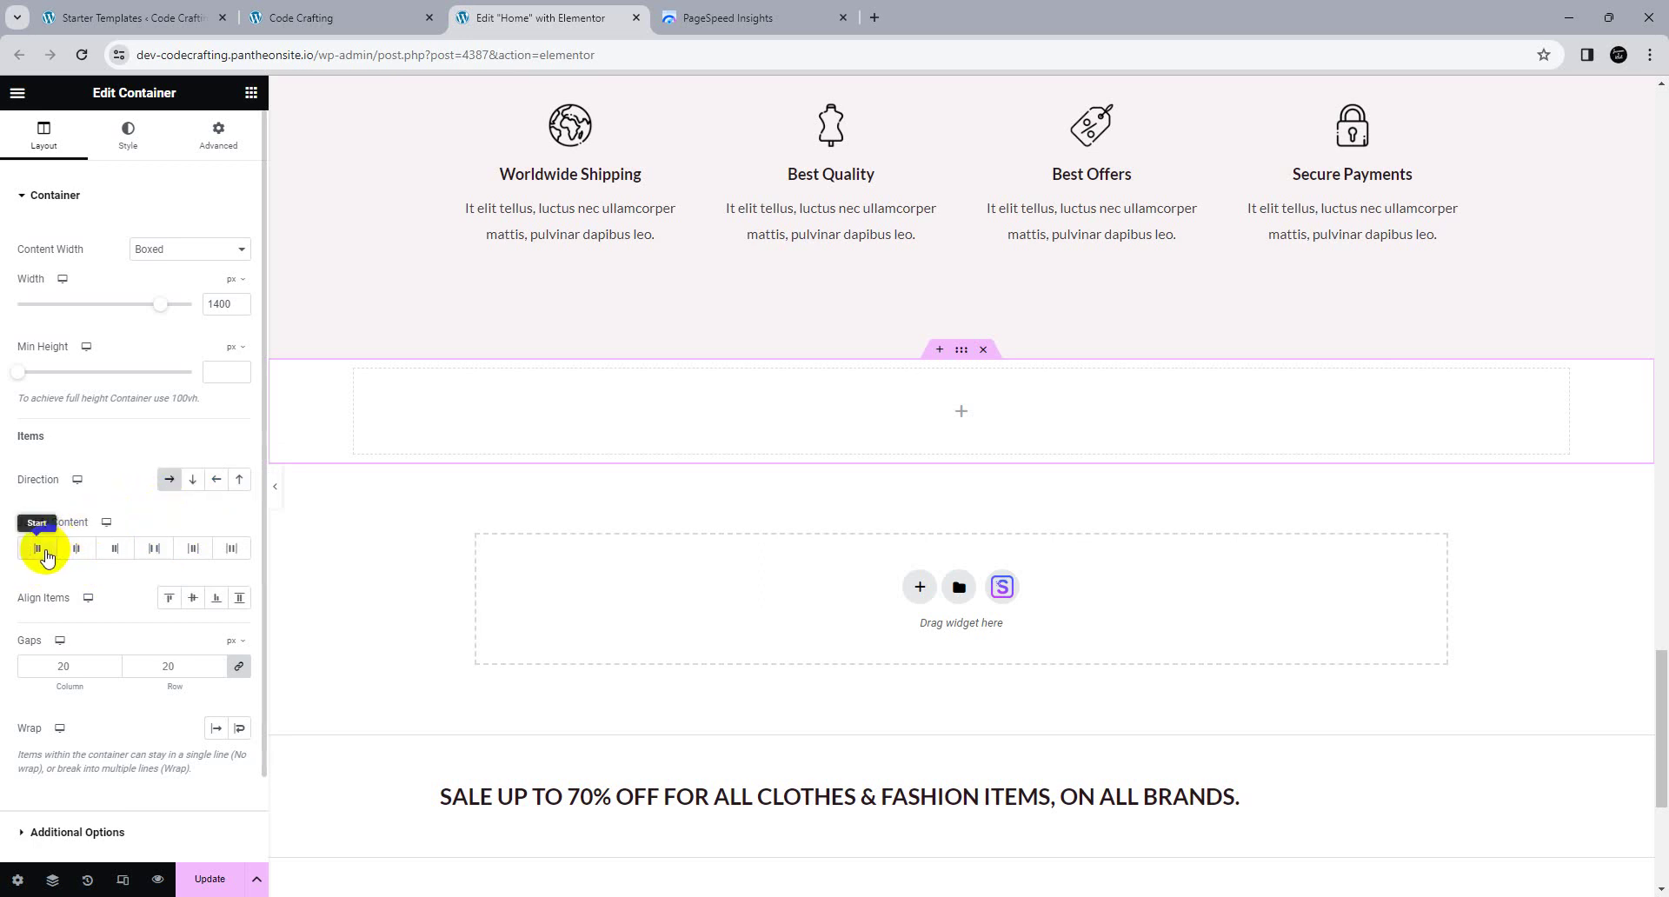
Step: Try End as the container's Justify Content, check it with the vertical direction, and return the direction to horizontal
left_click(115, 548)
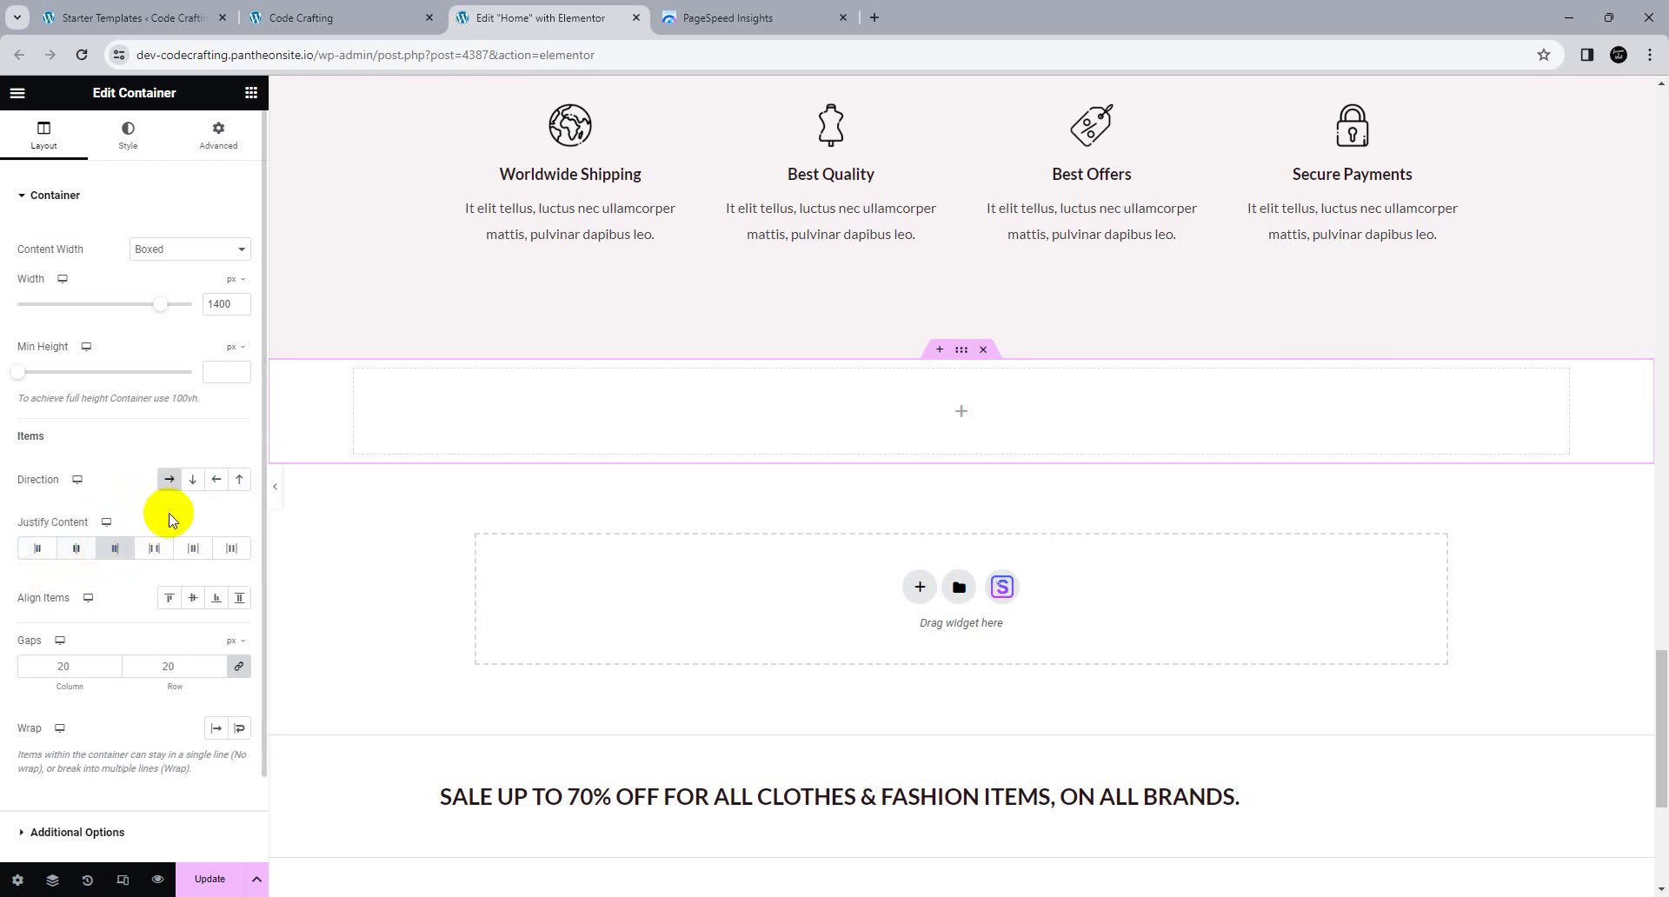
left_click(194, 489)
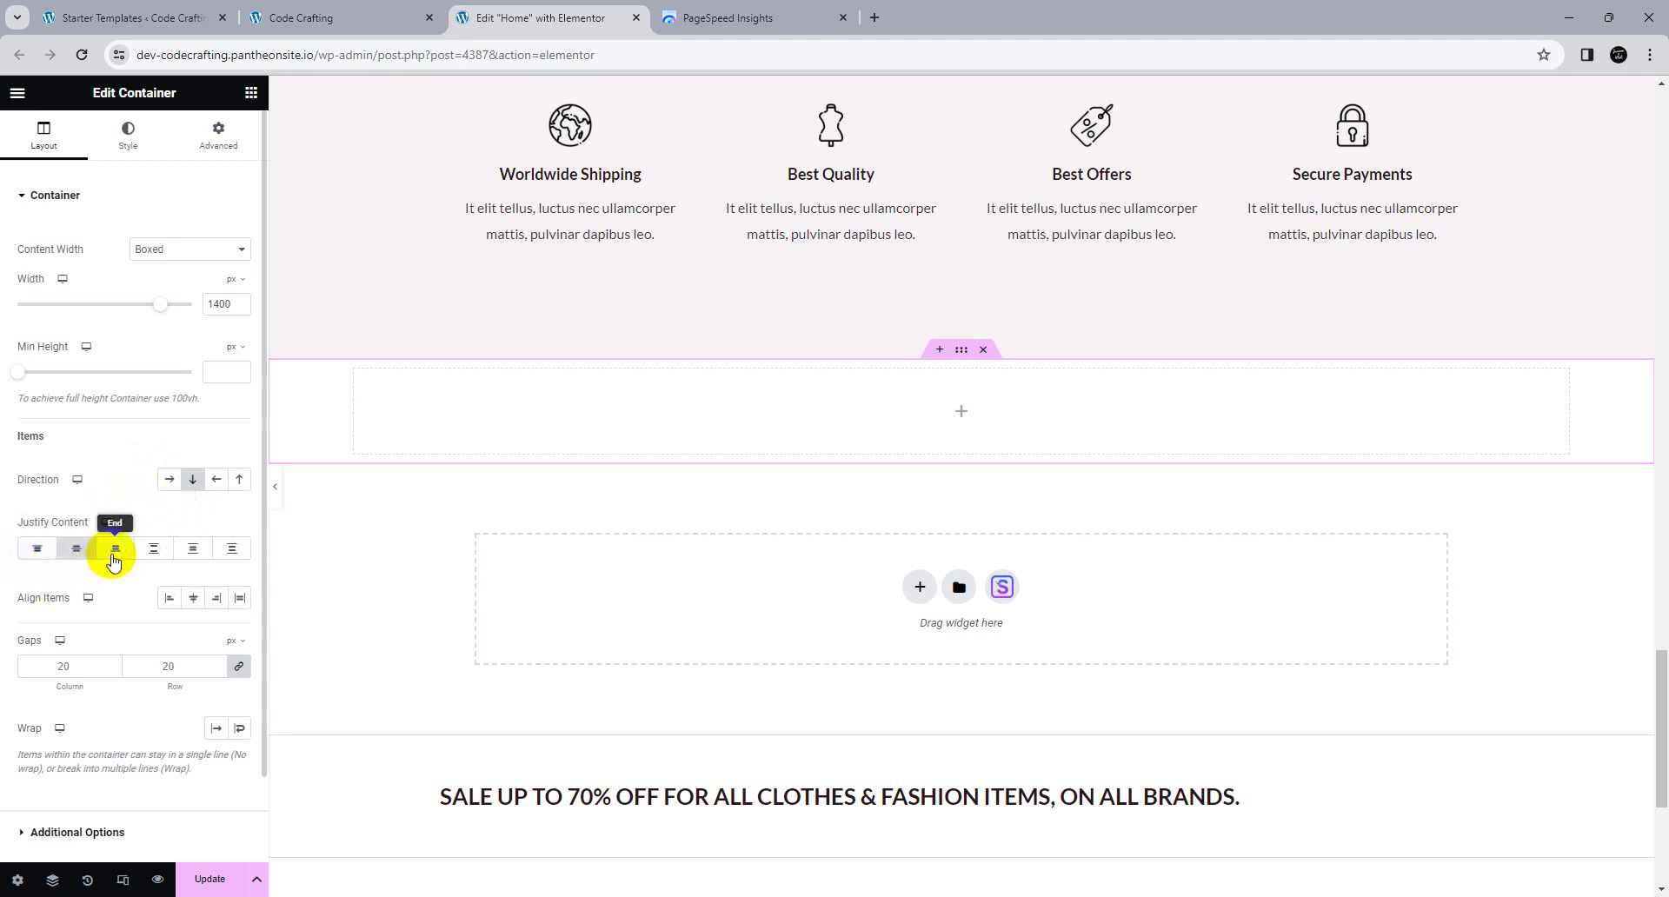
left_click(171, 482)
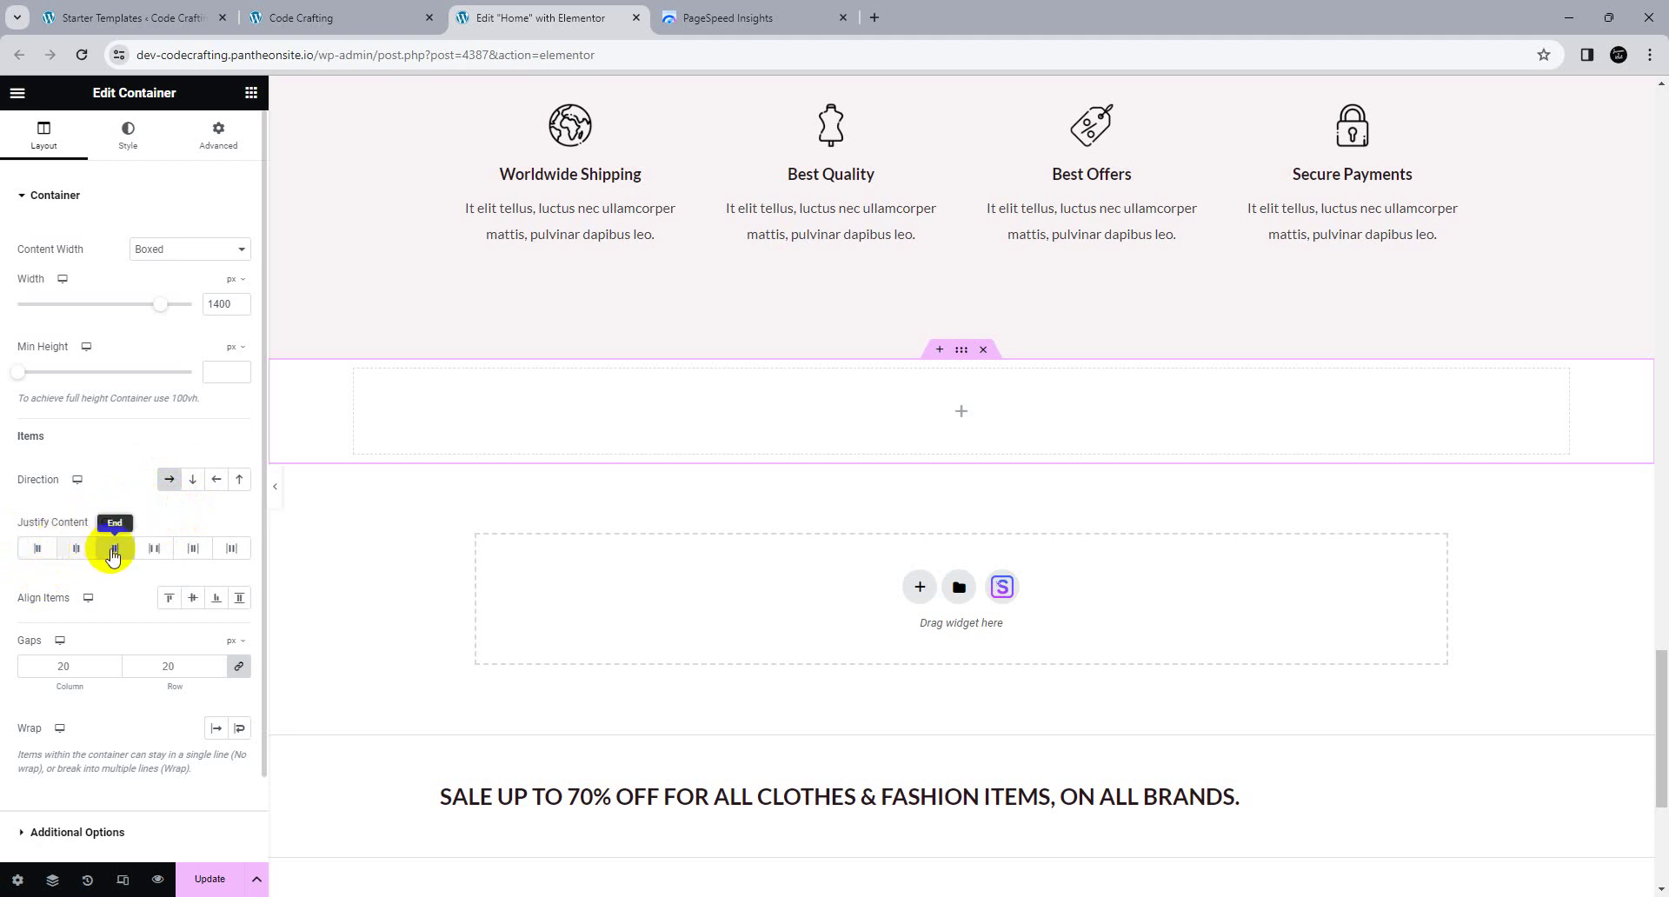
Step: Try the Start, Center, End, Space Between and Space Around options, and set the container's Justify Content to Space Evenly
left_click(43, 551)
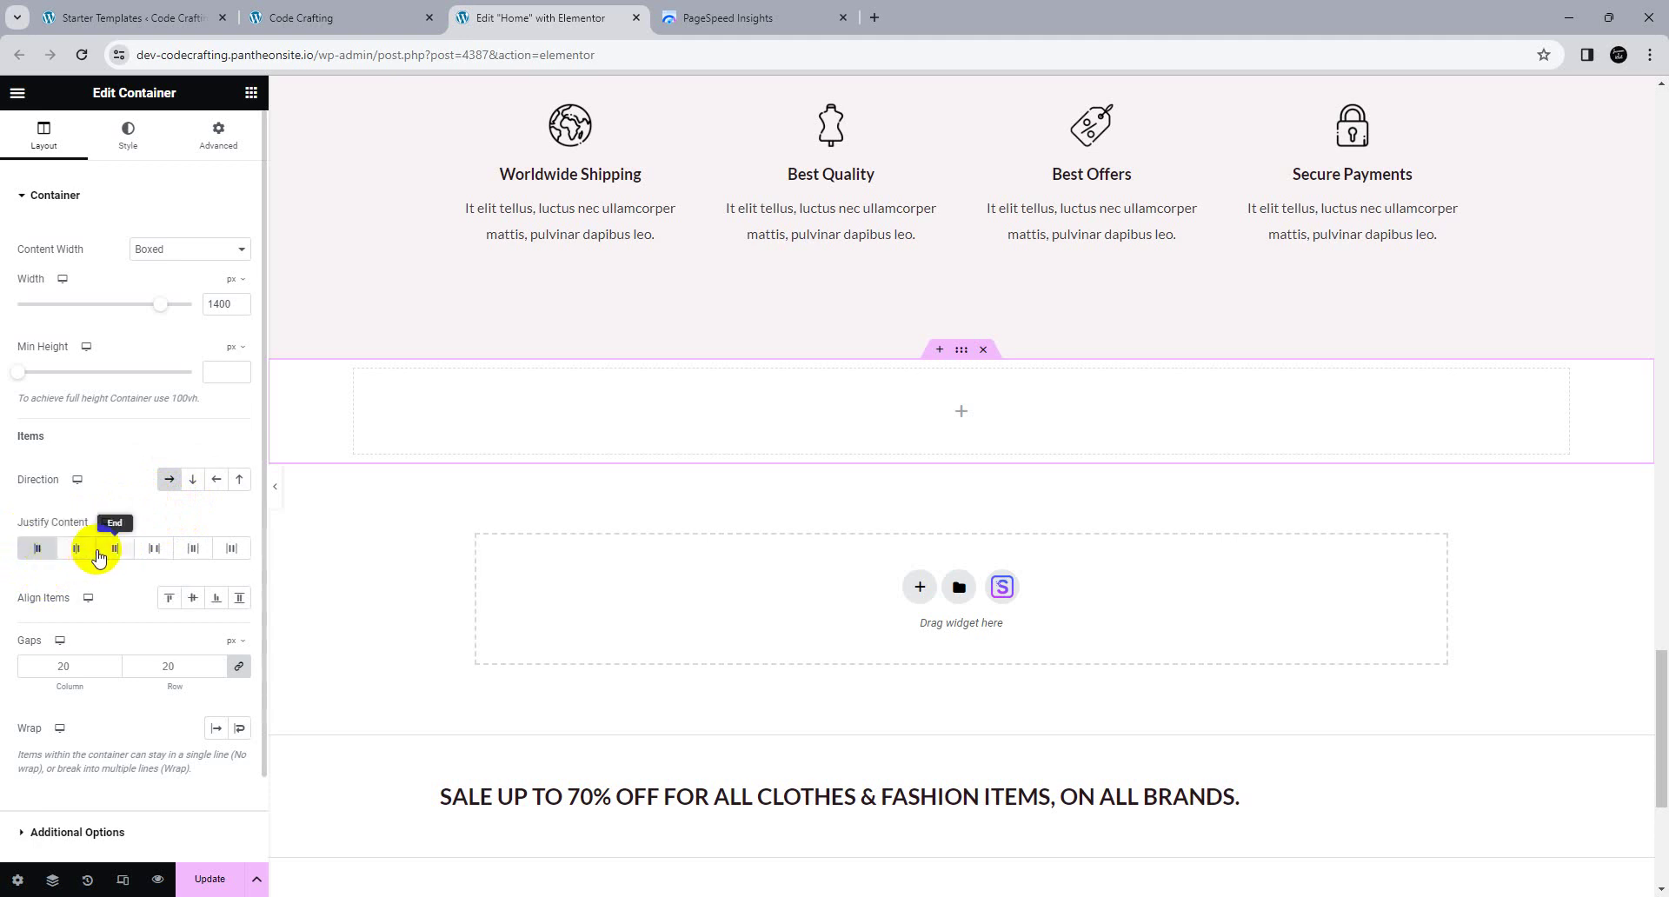
left_click(79, 551)
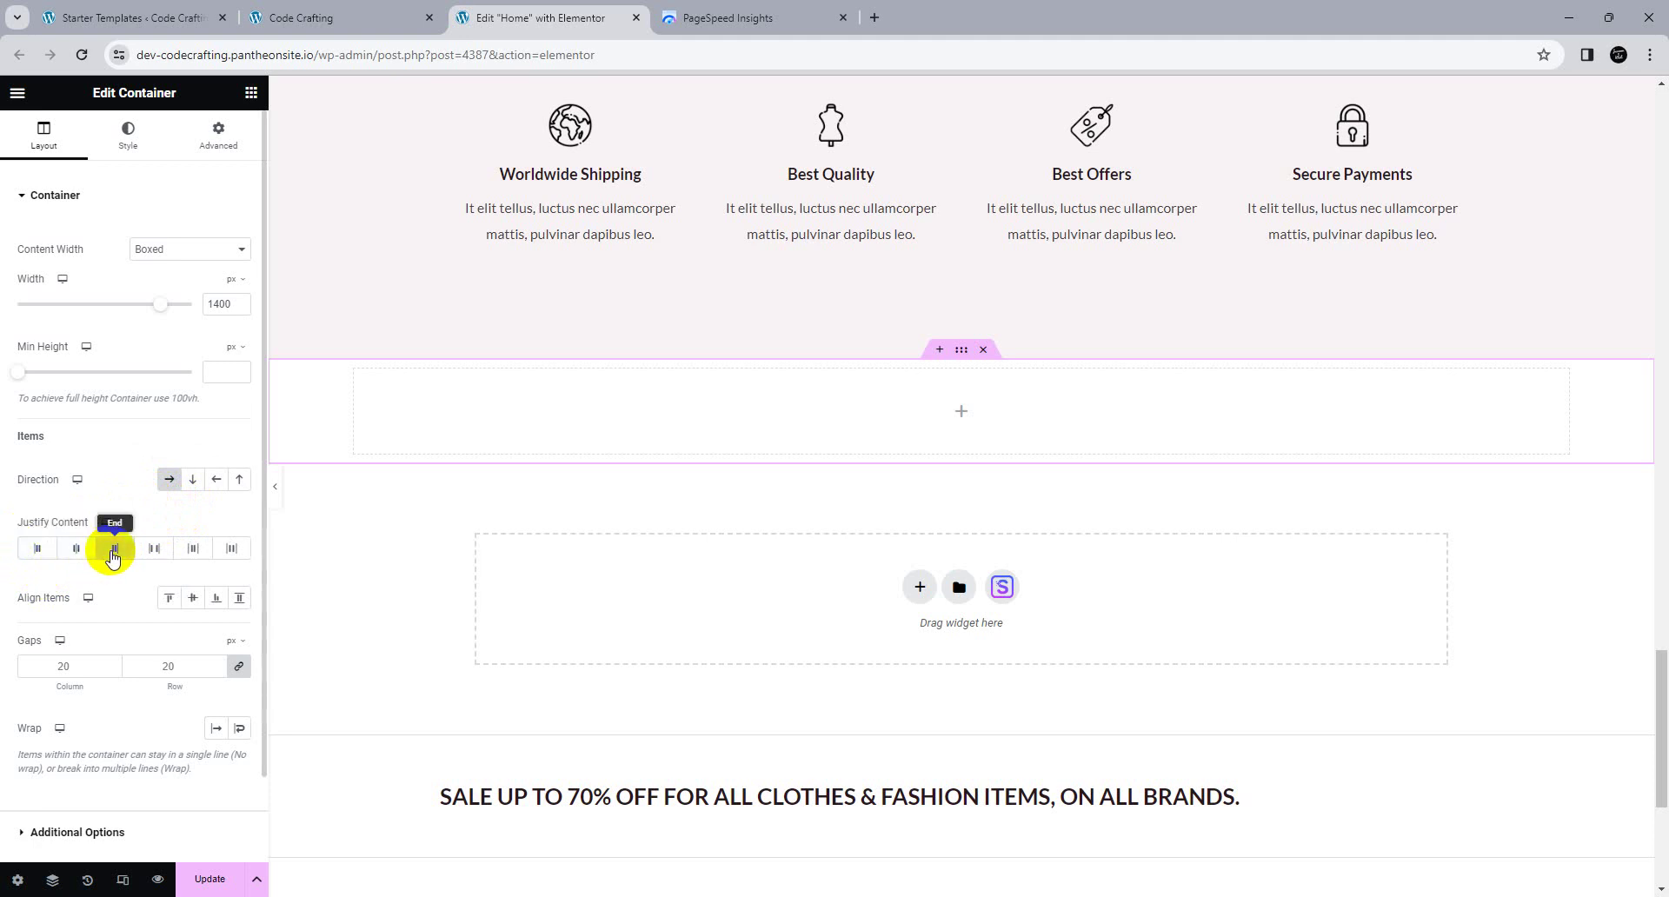
left_click(113, 555)
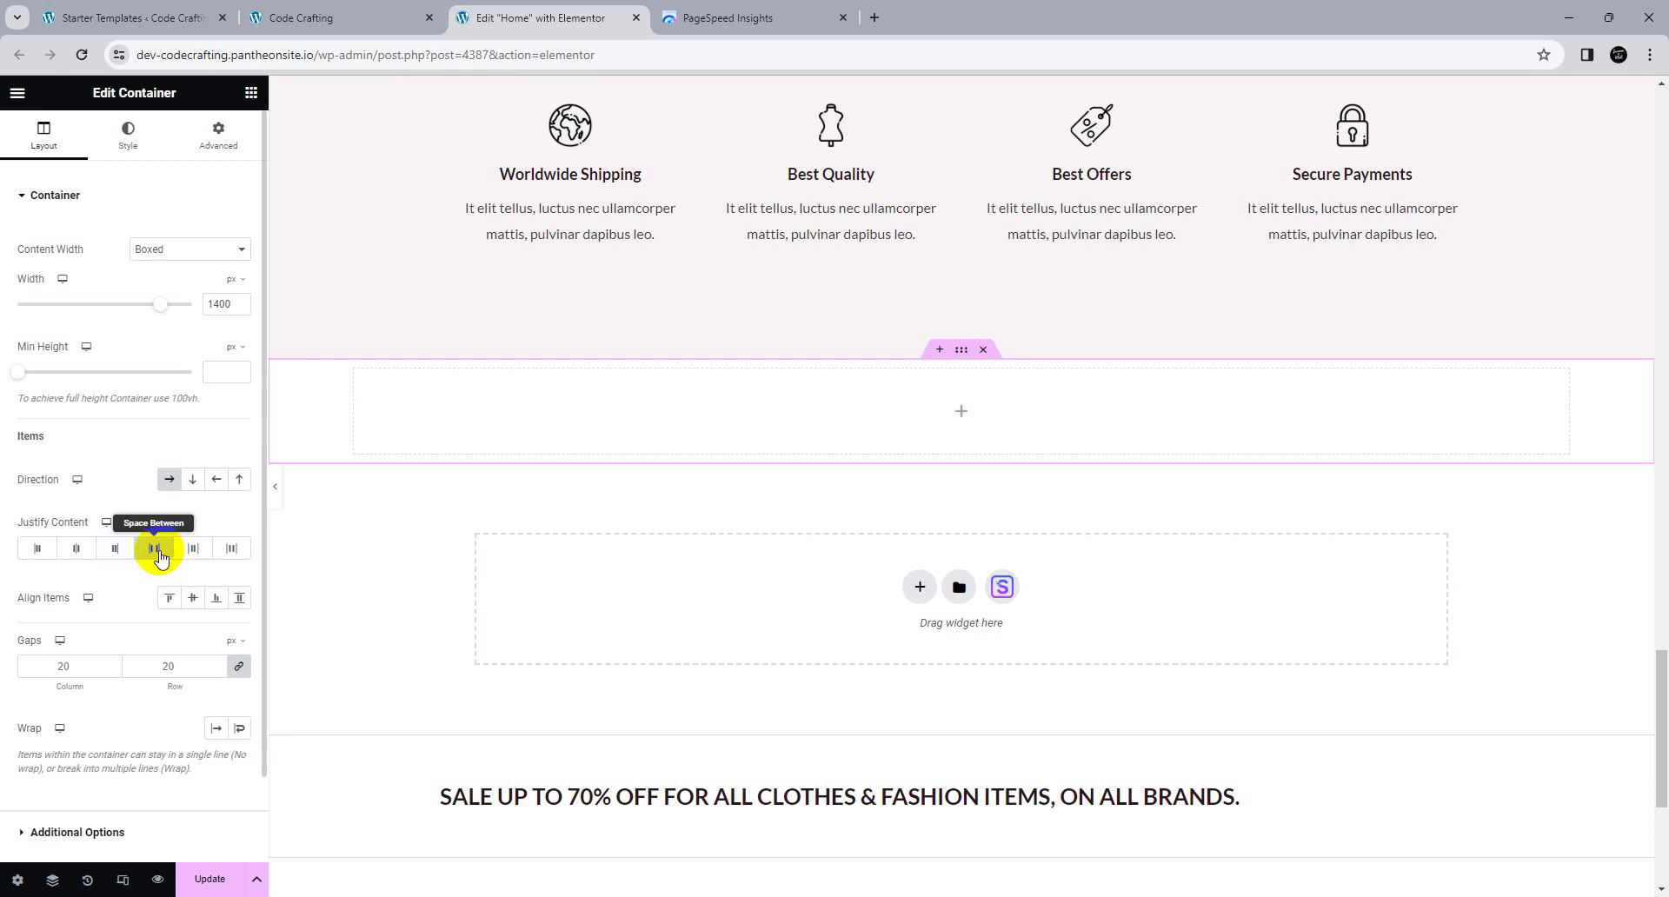
left_click(159, 557)
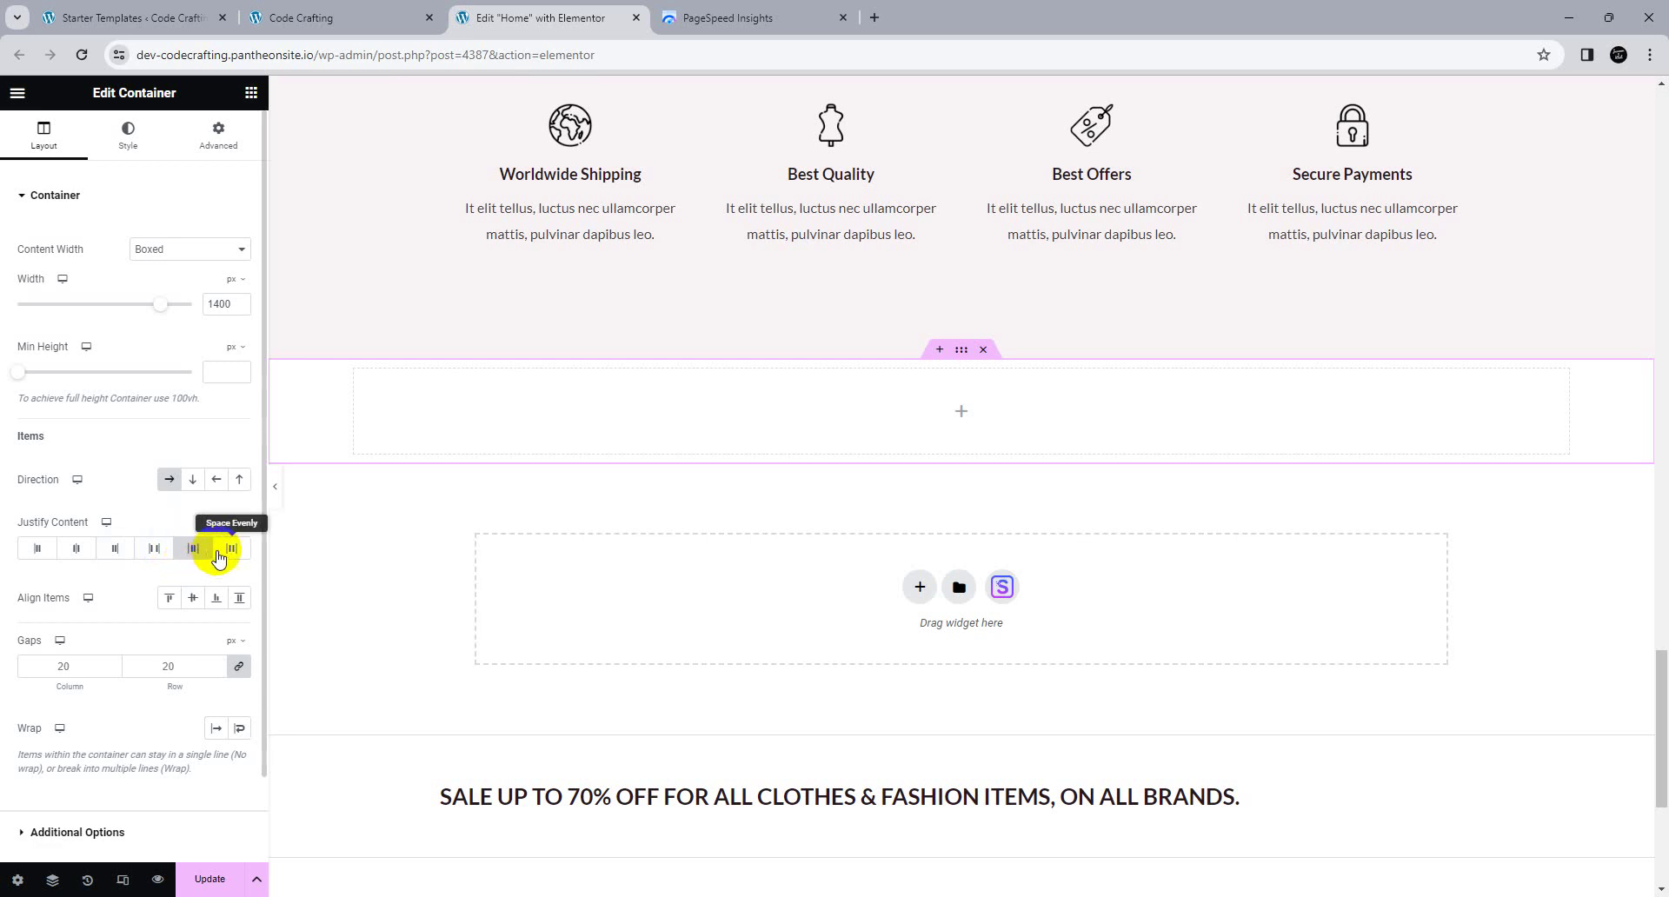
left_click(219, 554)
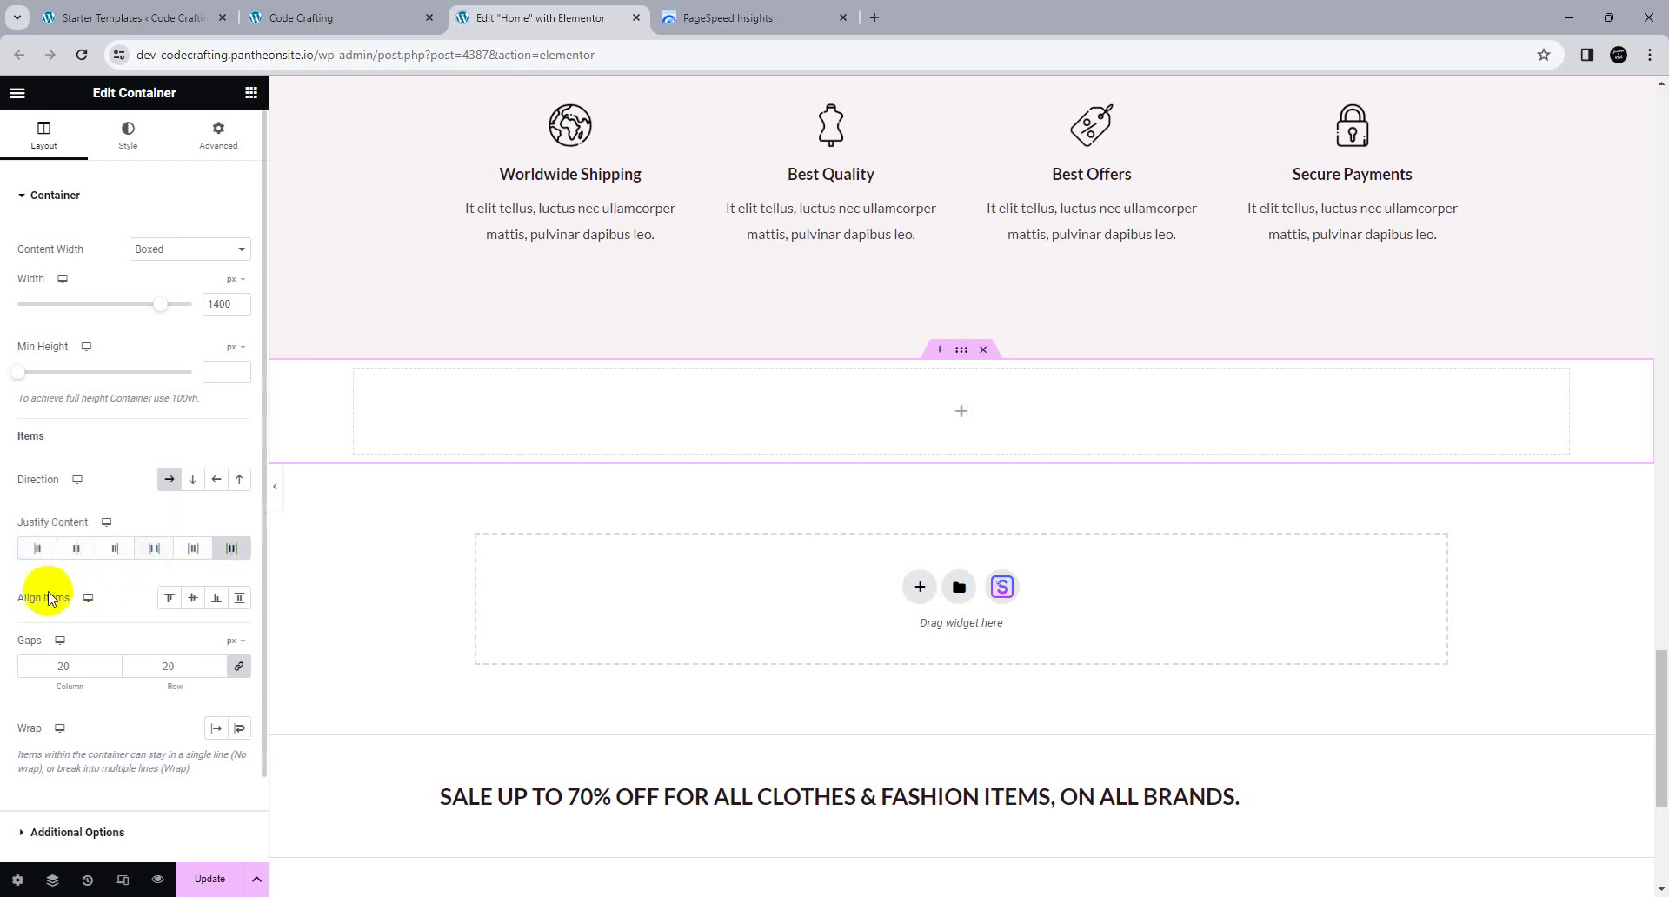
Step: Compare the alignment options for the container's vertical and horizontal directions, and leave the direction horizontal
left_click(191, 481)
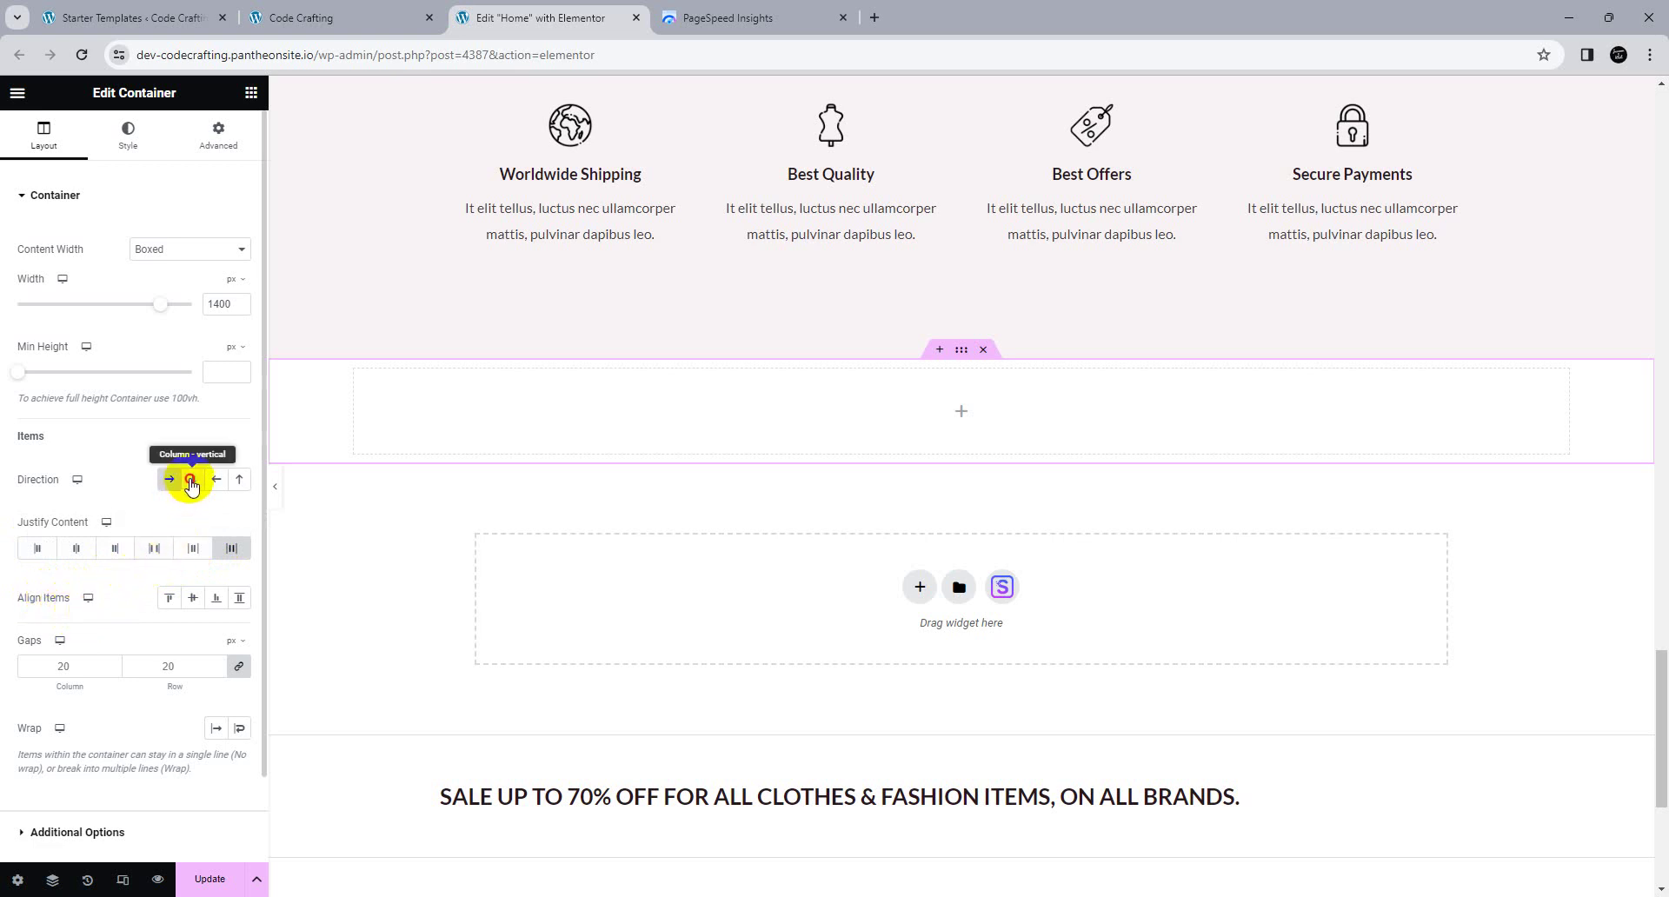
left_click(168, 481)
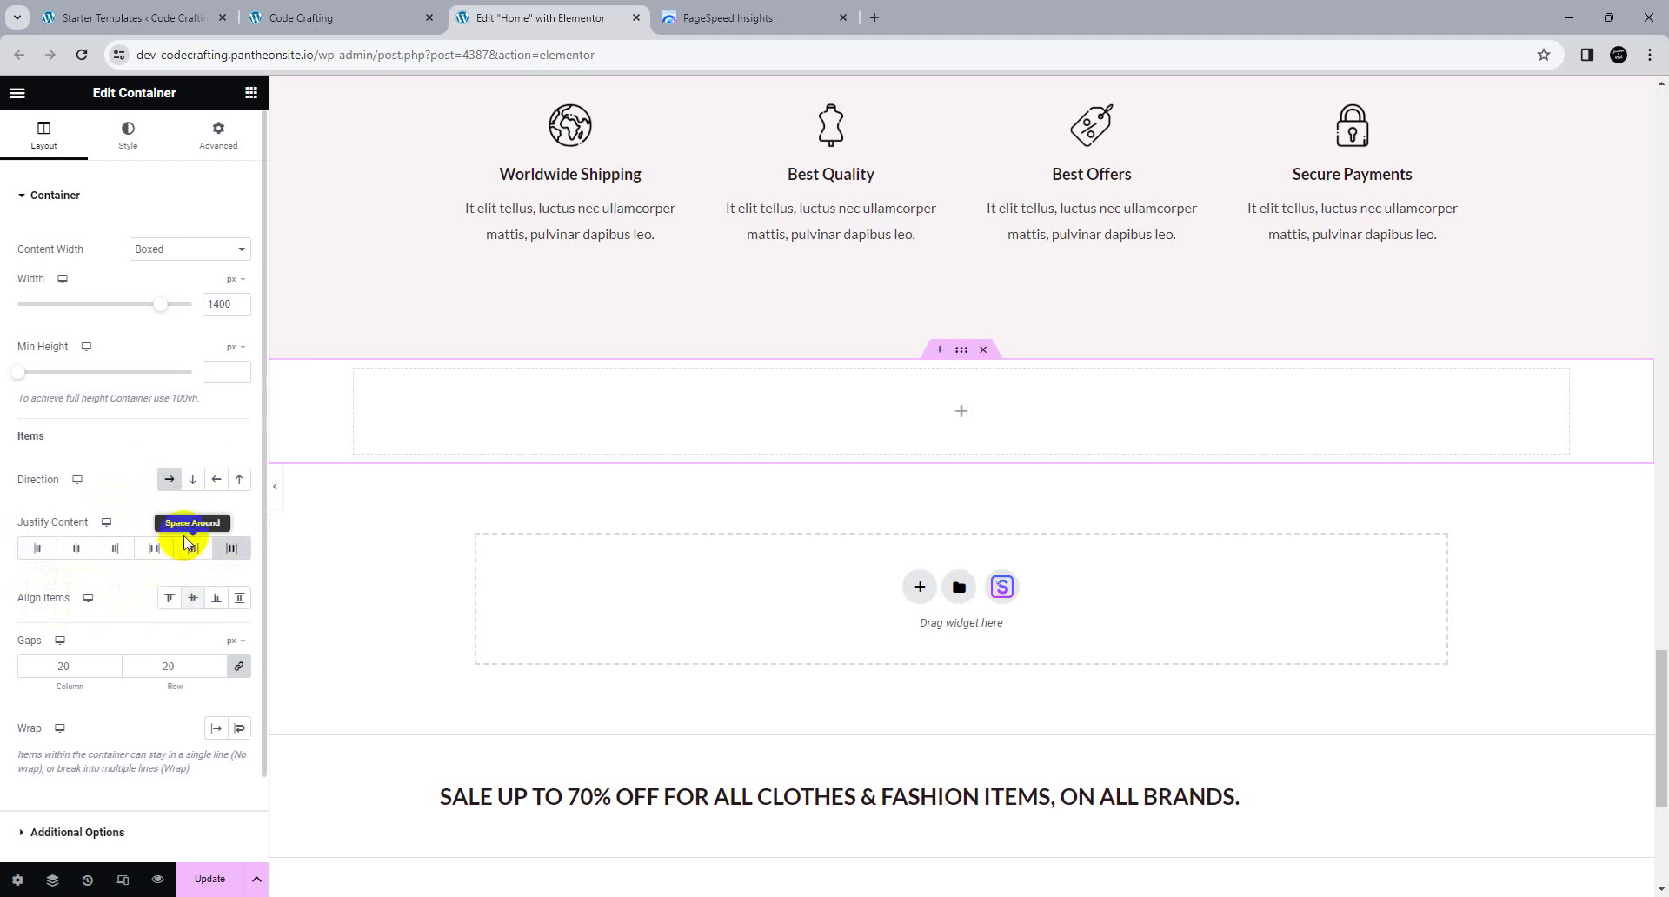
left_click(192, 481)
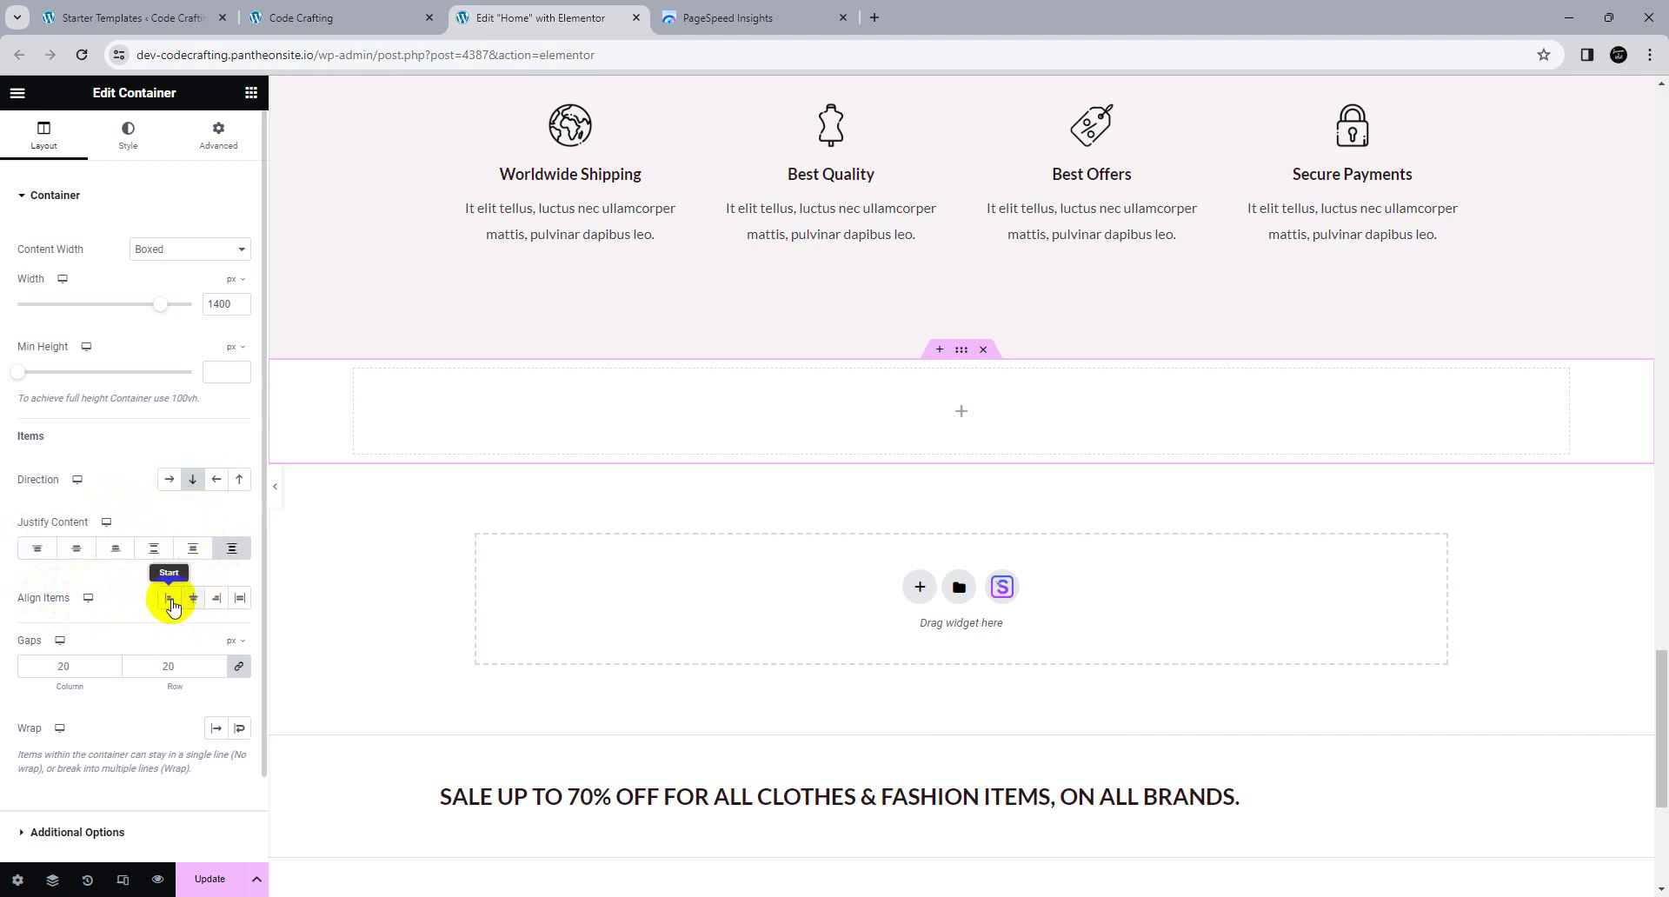
left_click(168, 479)
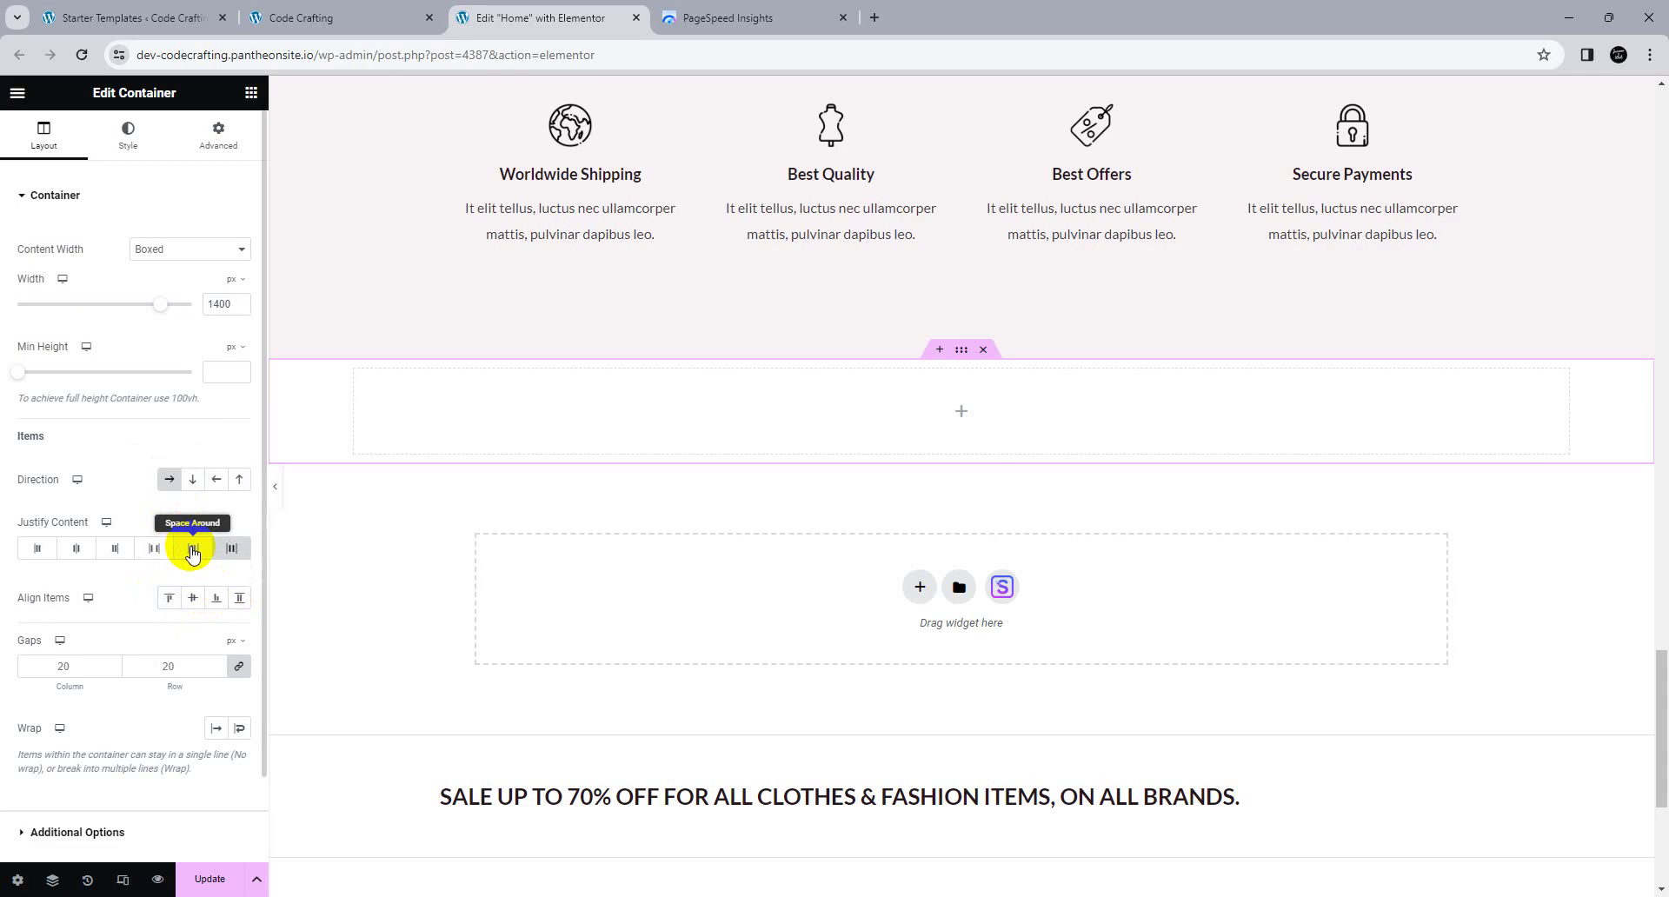
scroll(874, 484, "up", 15)
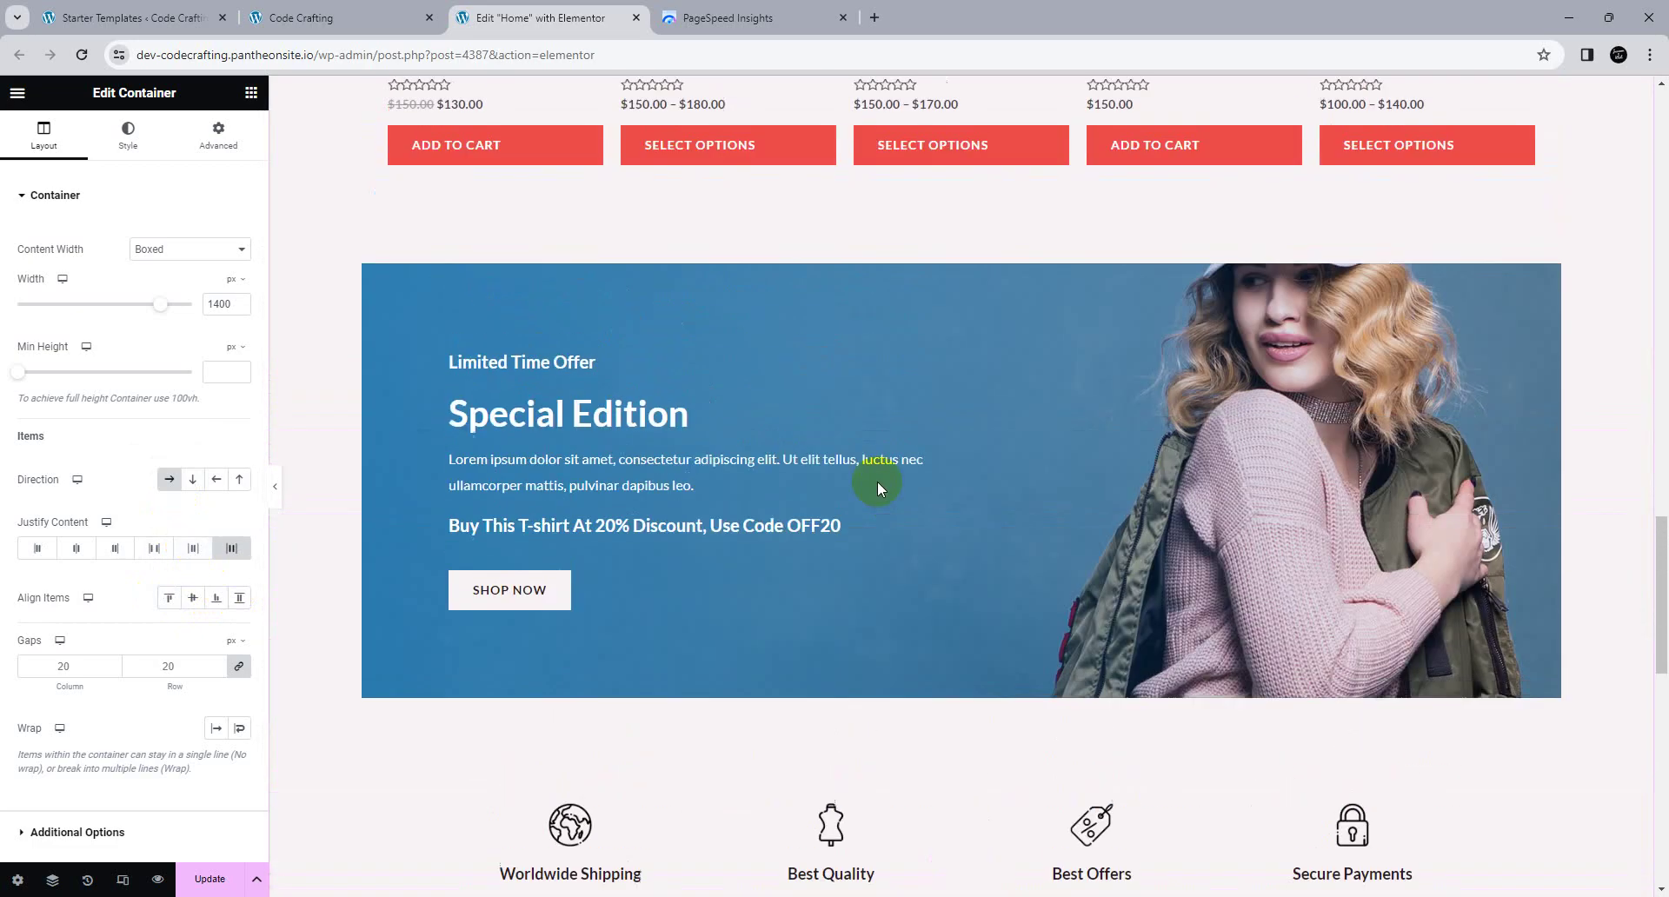
scroll(879, 483, "up", 10)
scroll(875, 483, "down", 7)
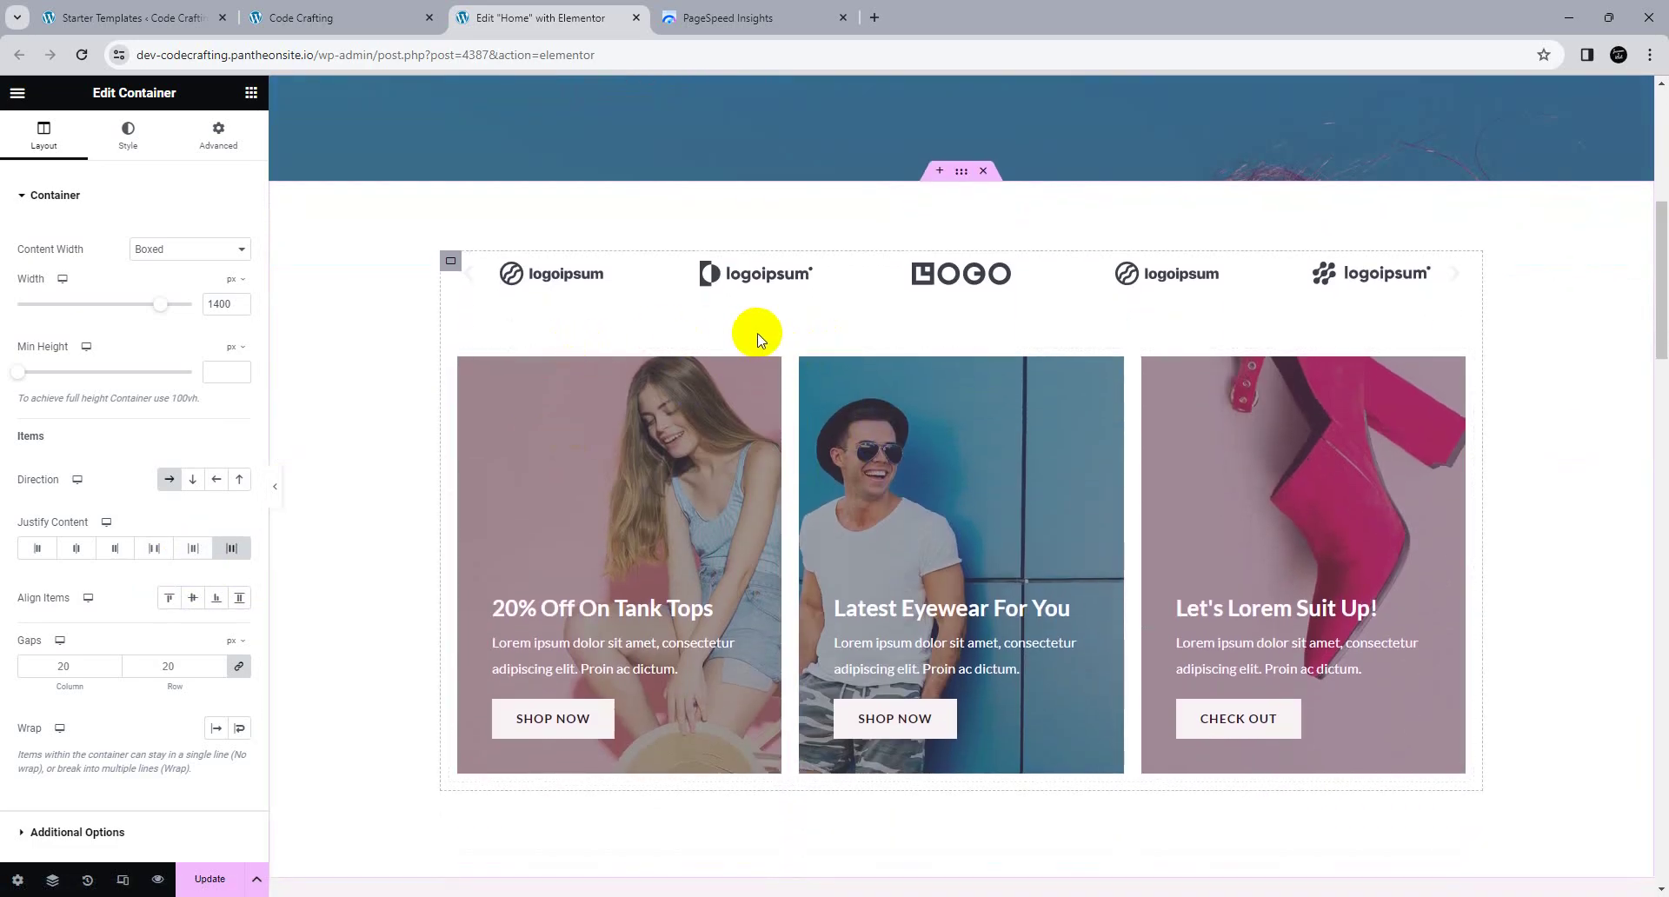
scroll(849, 513, "down", 15)
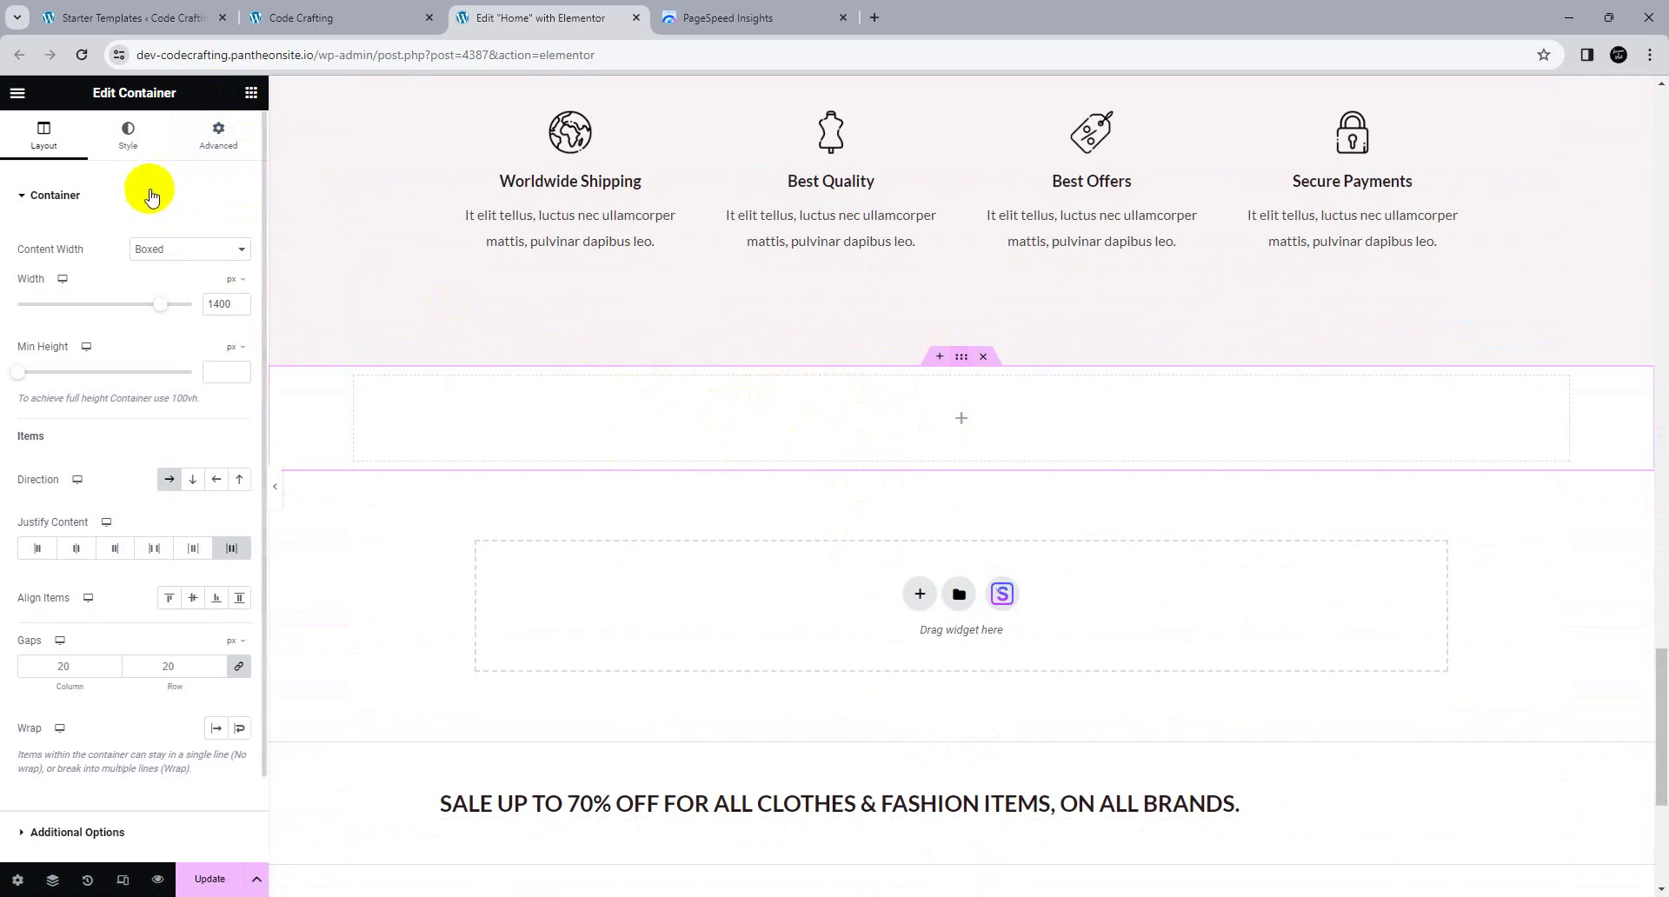
Step: Give the container a Classic background in light green, and update the page
left_click(128, 142)
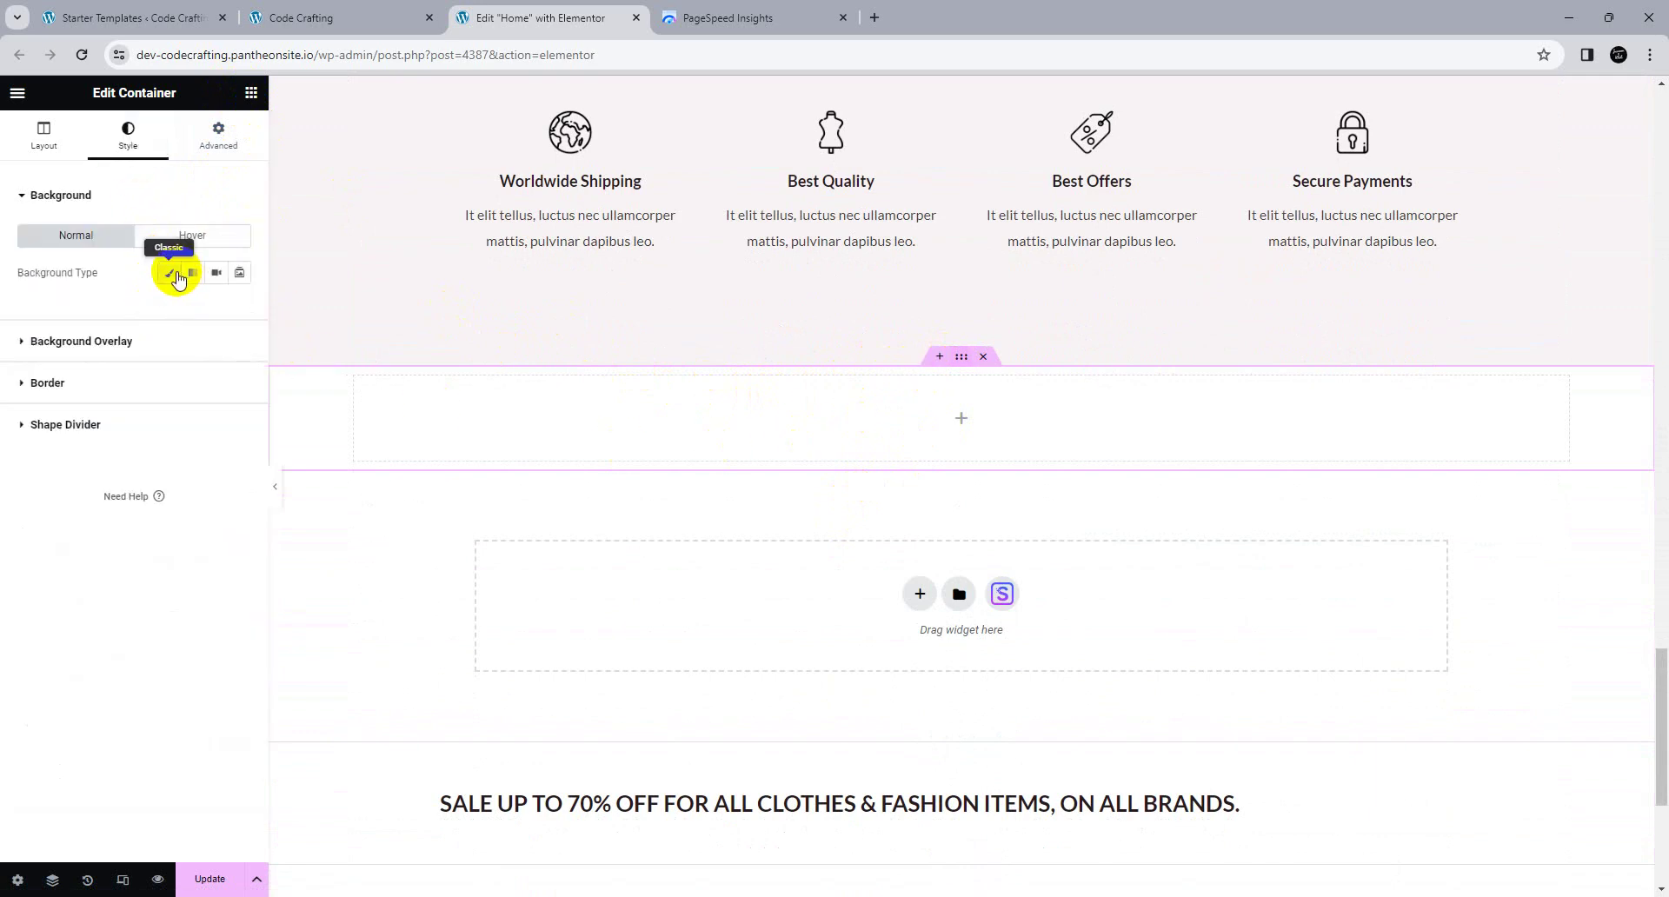
left_click(170, 273)
left_click(240, 309)
left_click_drag(223, 376, 113, 410)
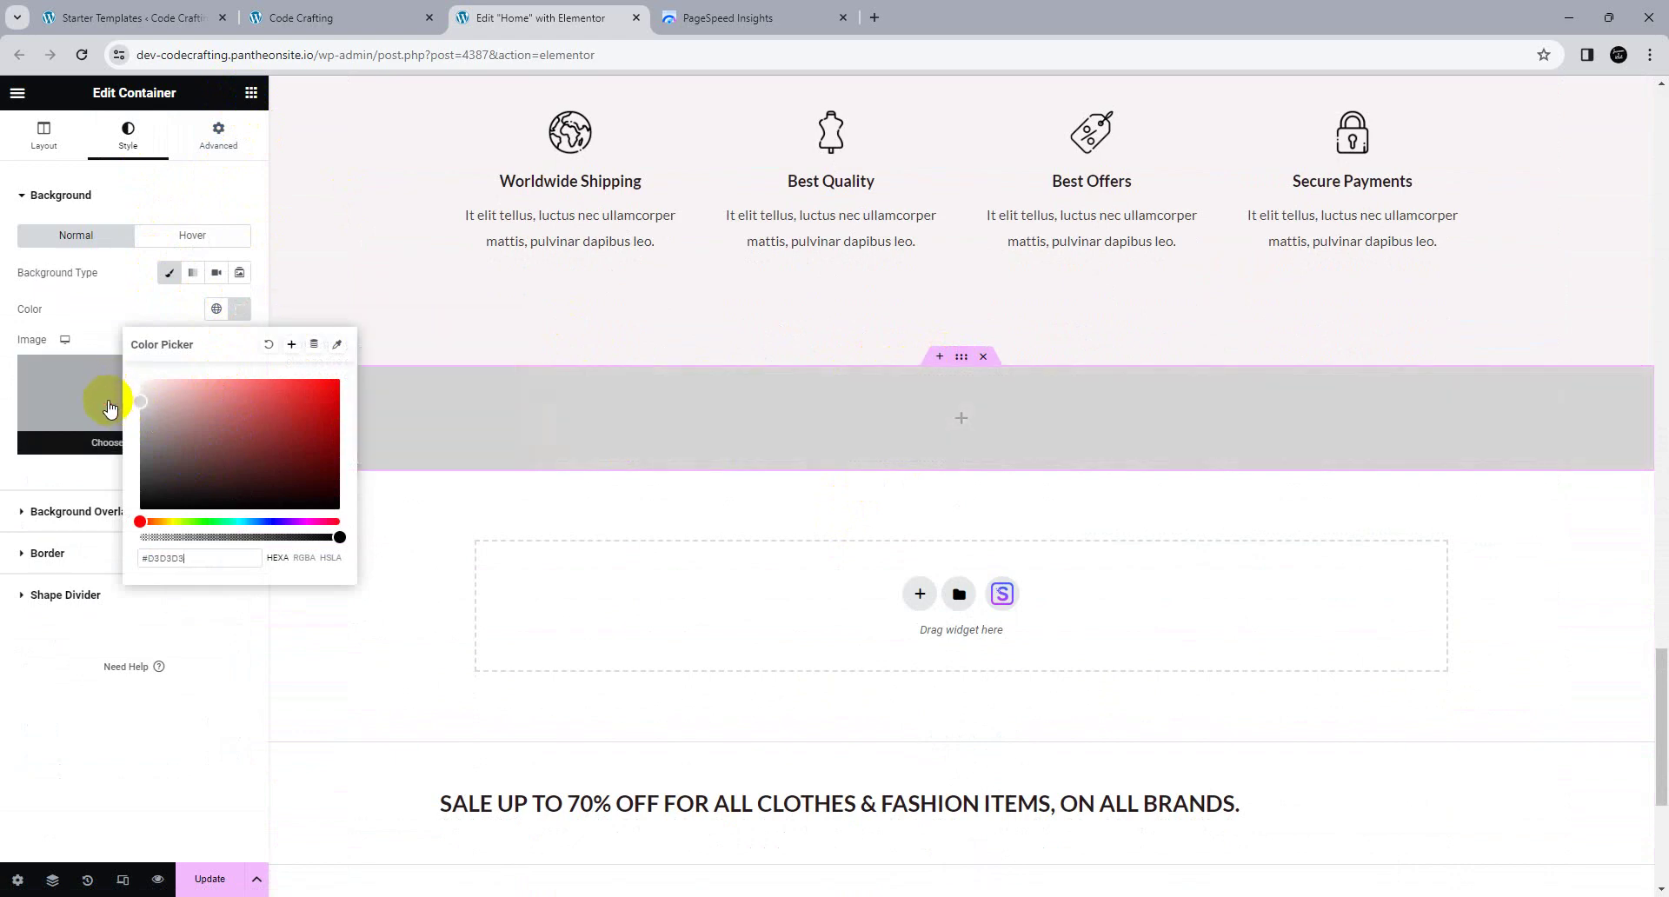
left_click(157, 670)
left_click_drag(231, 522, 215, 522)
left_click_drag(207, 480, 166, 382)
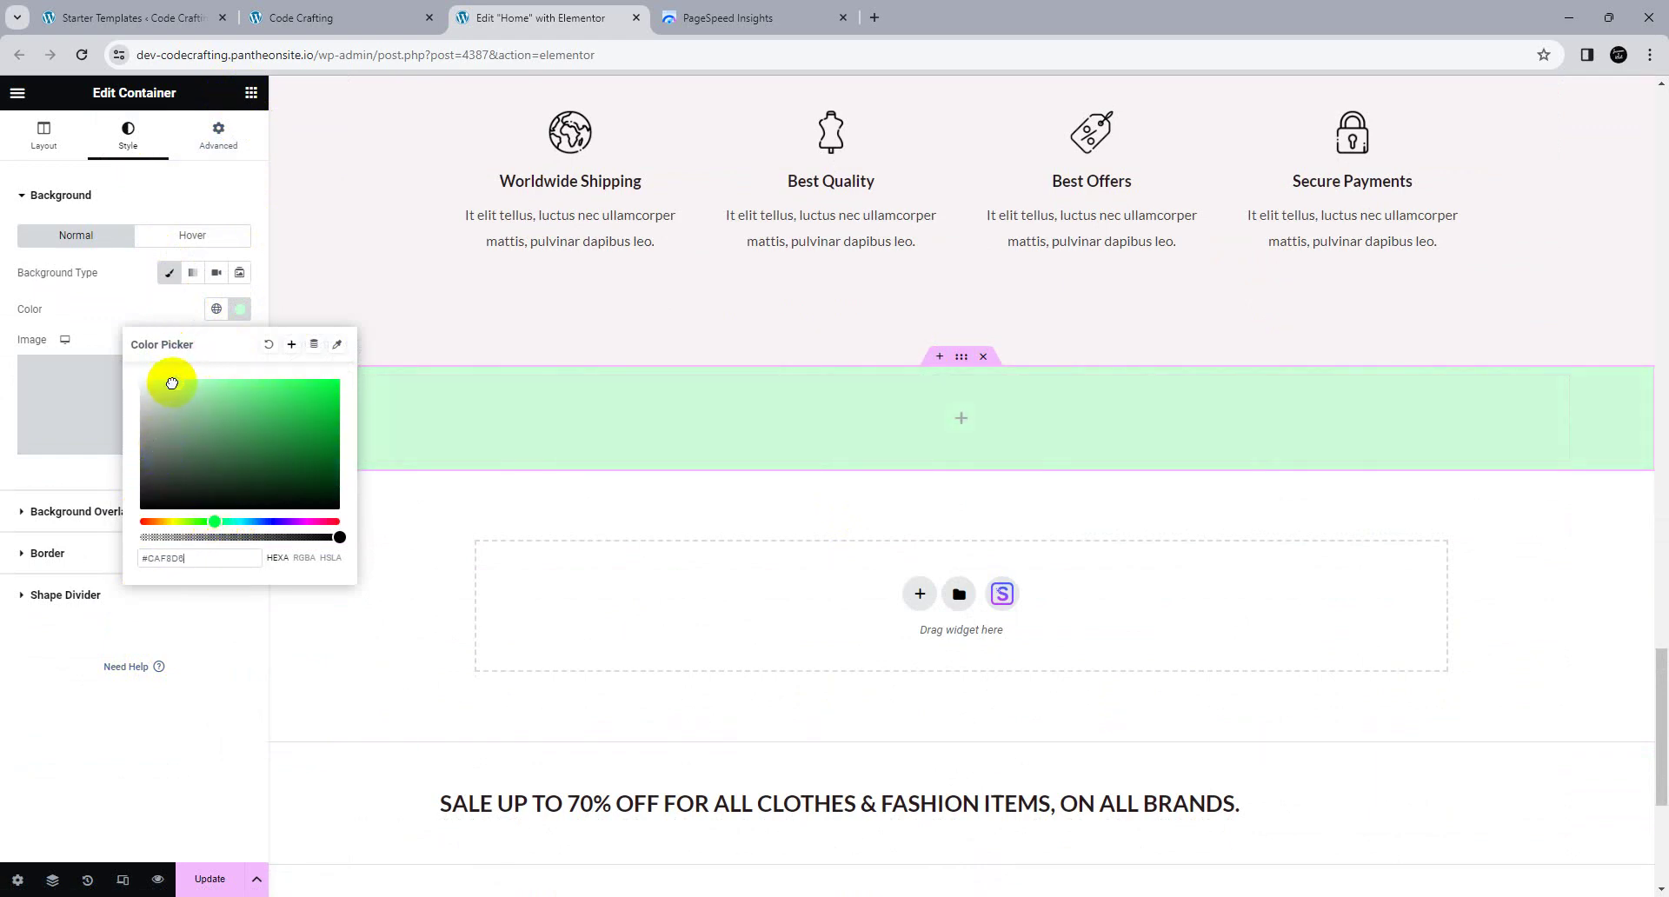
left_click(224, 755)
left_click(196, 878)
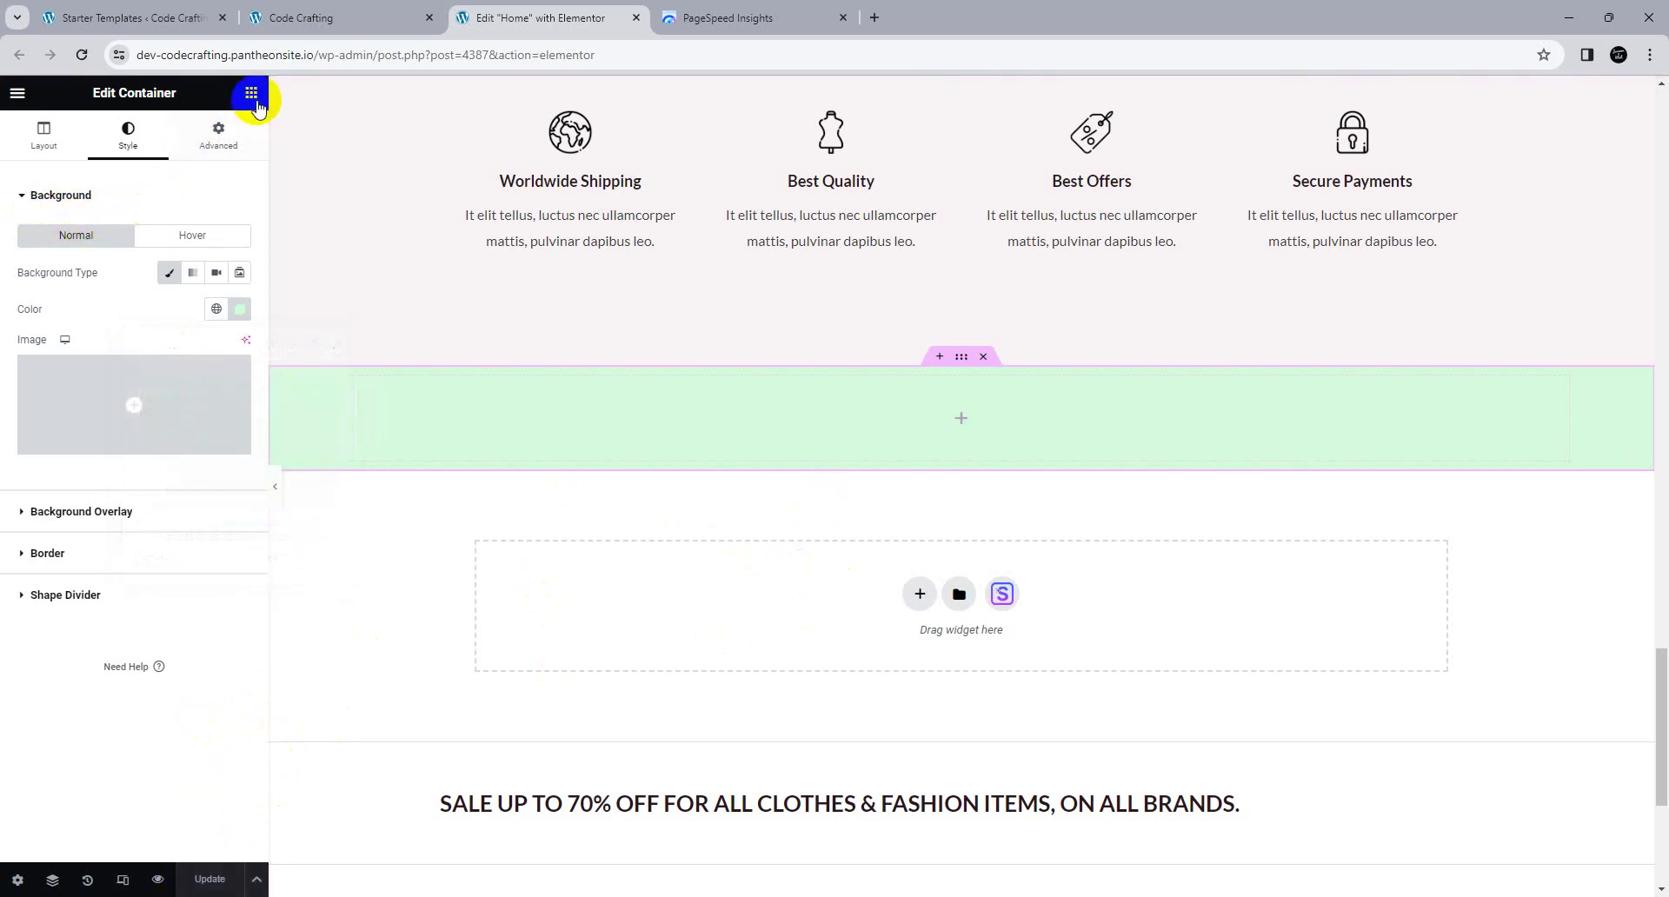
Step: Add an Image Carousel with four logo images and two bracelet images to the green container, and preview its slides
left_click(251, 93)
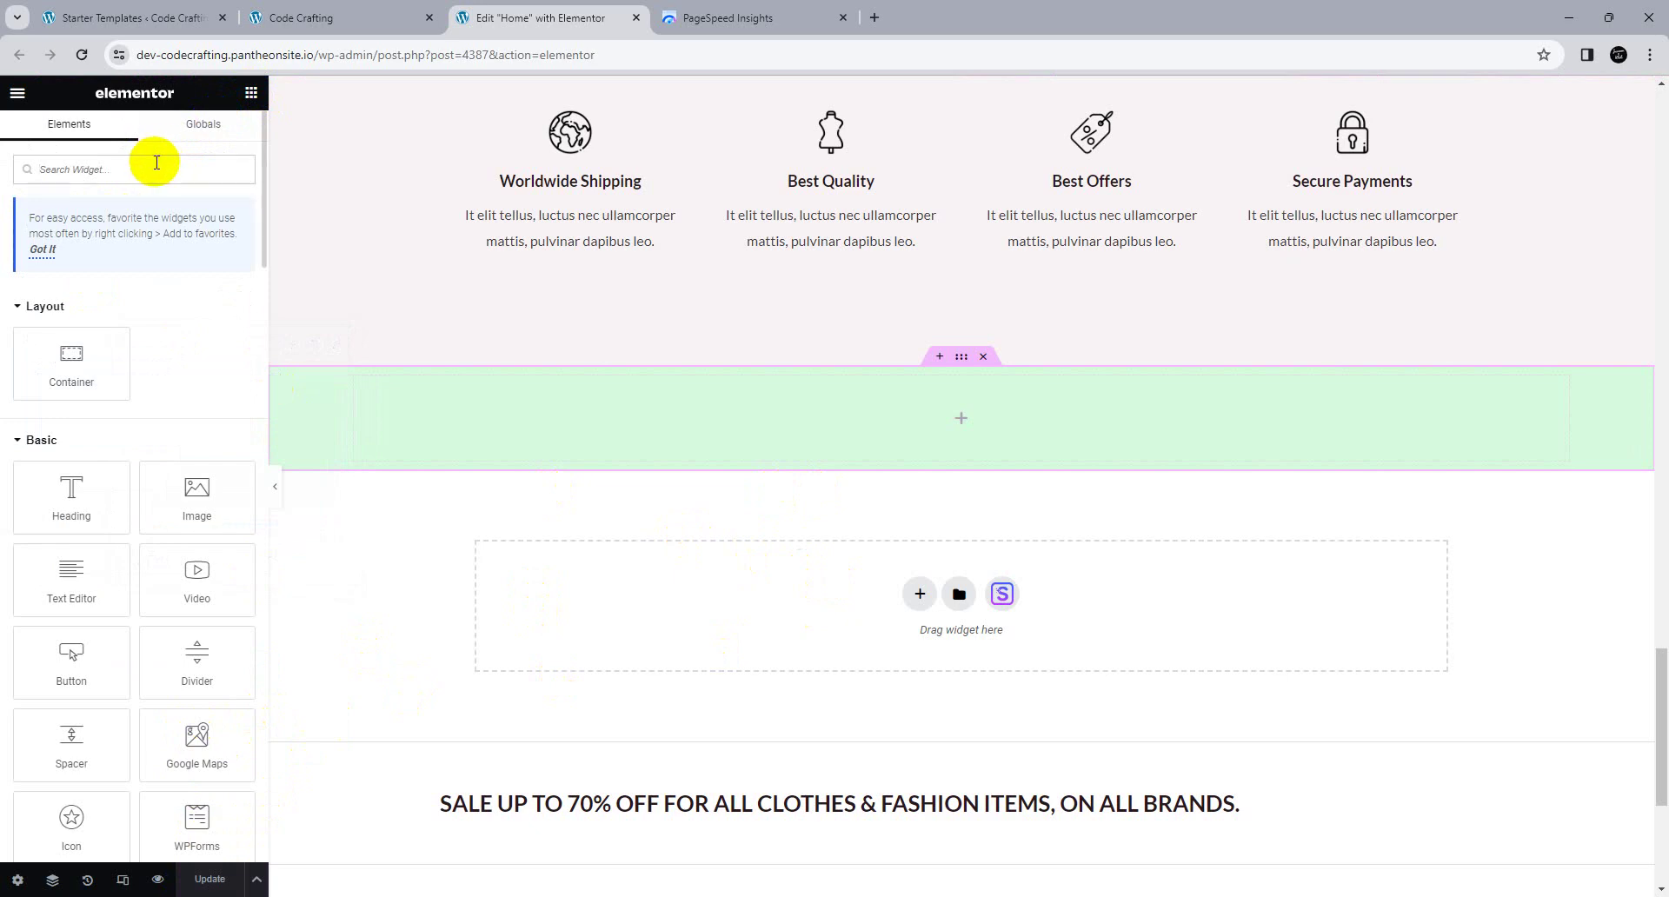
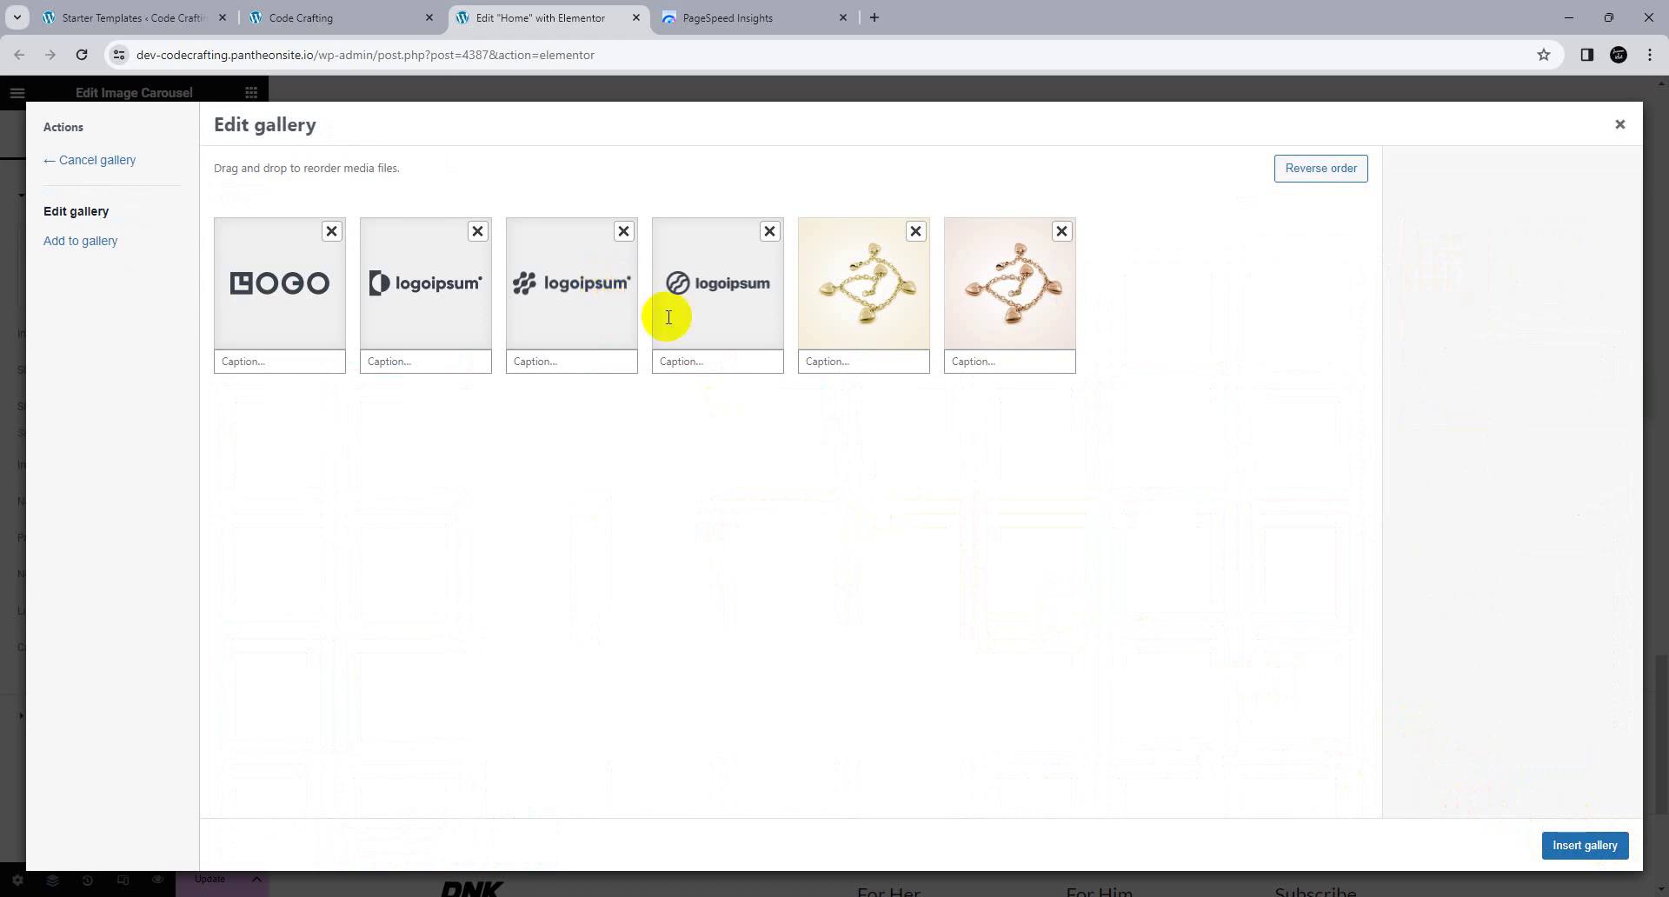
left_click(1590, 846)
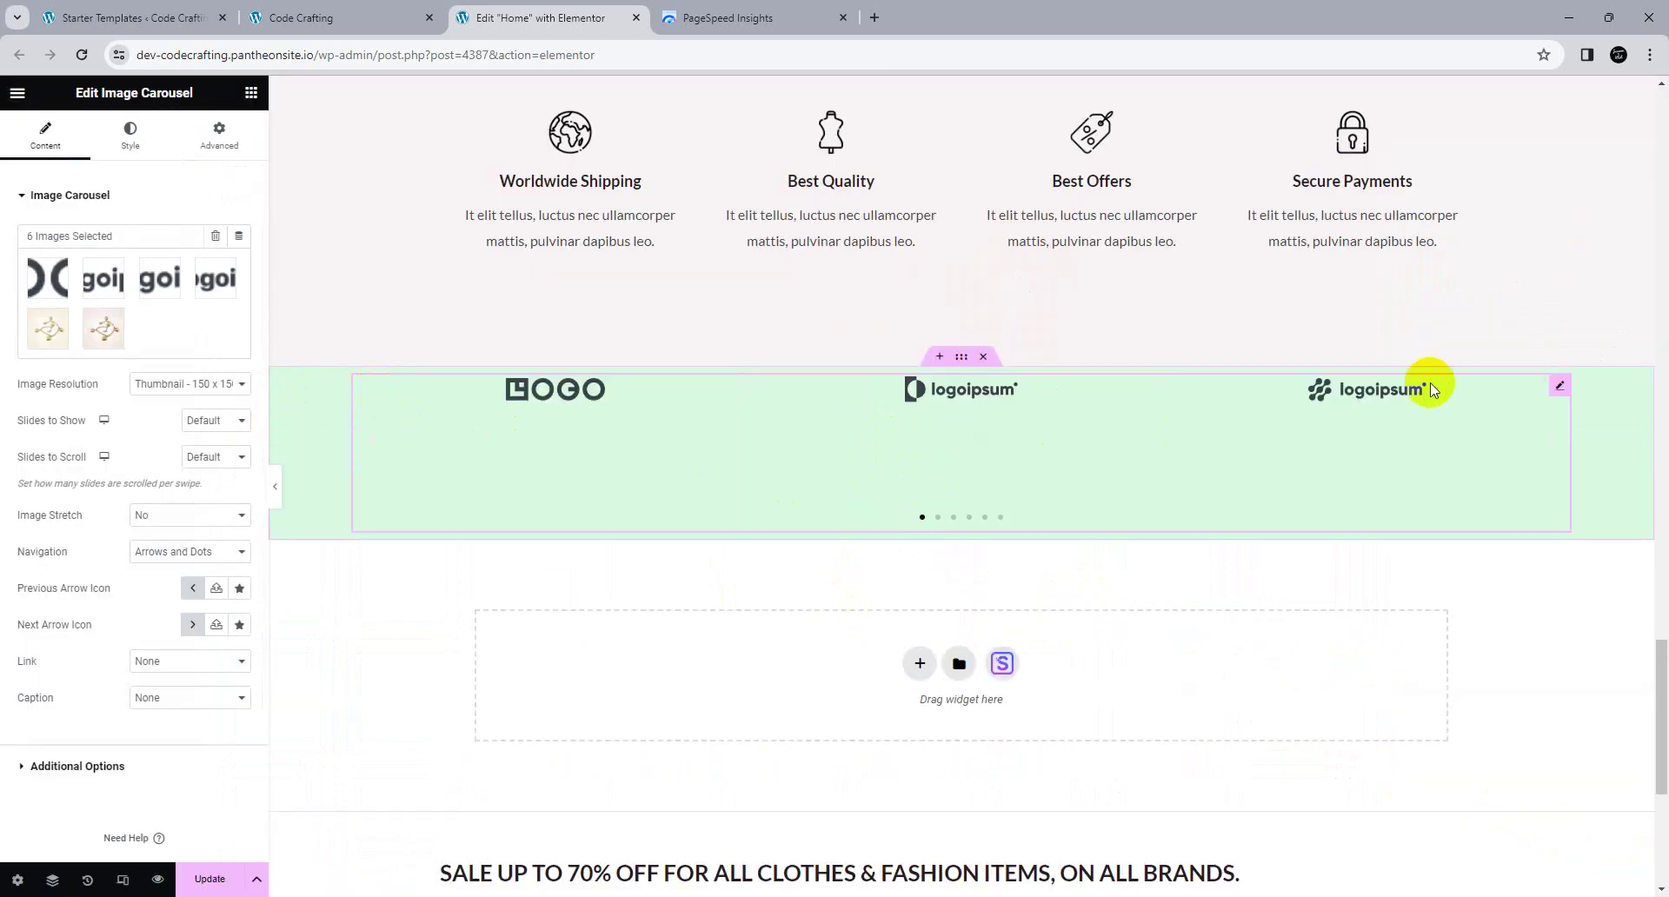
left_click(954, 518)
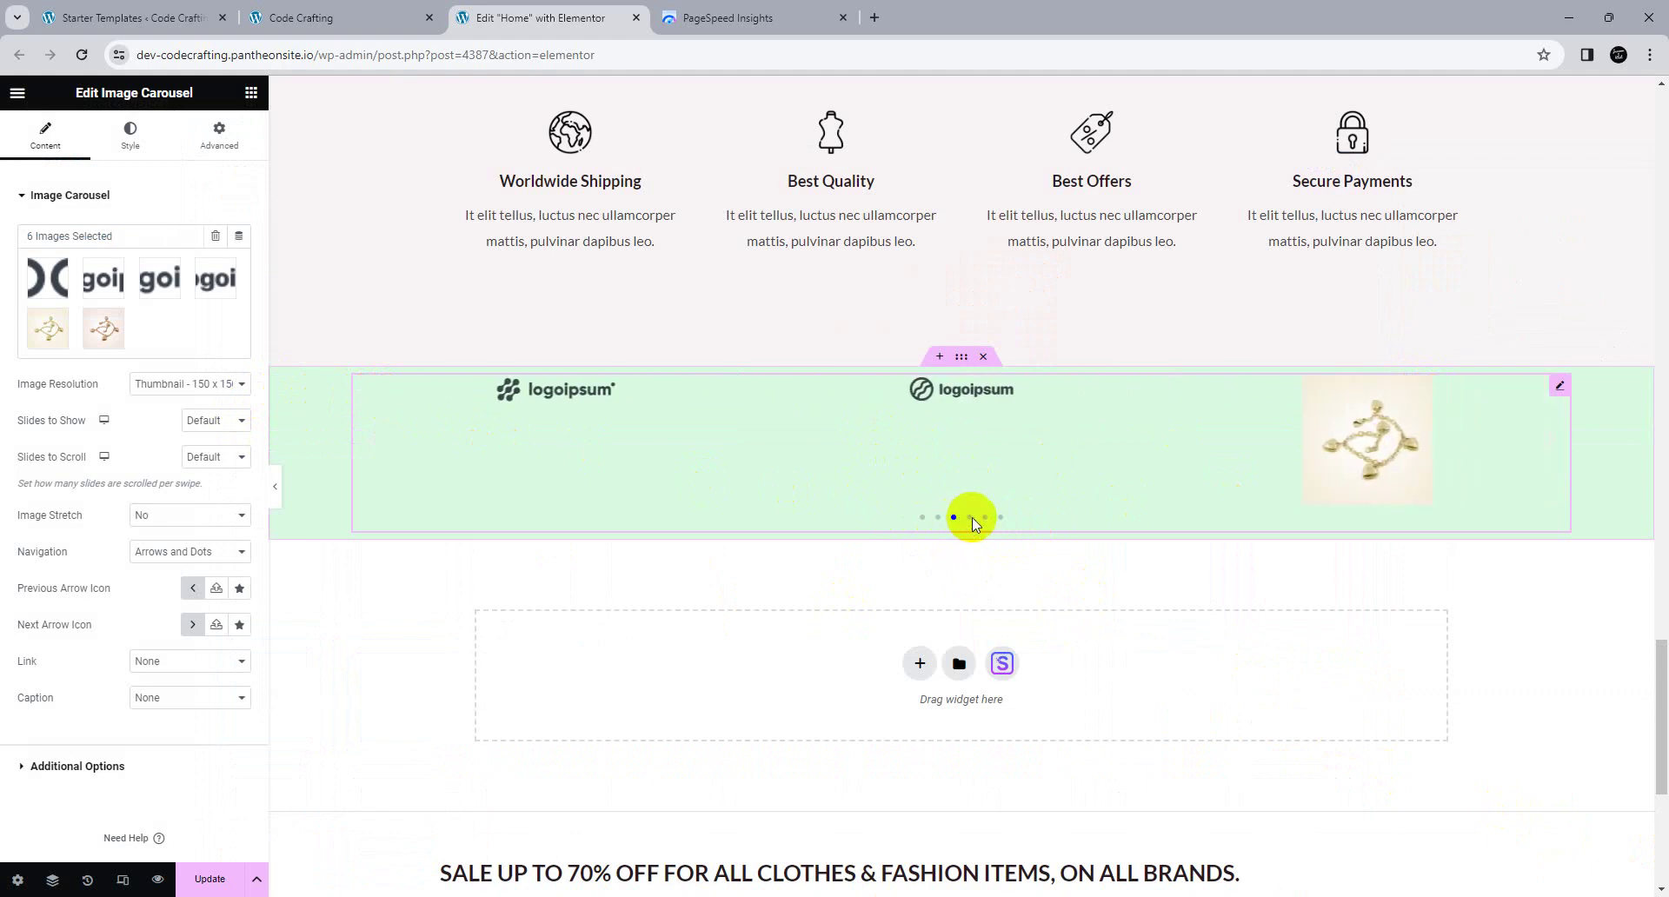
Step: Remove the four logo images from the carousel's gallery
left_click(112, 322)
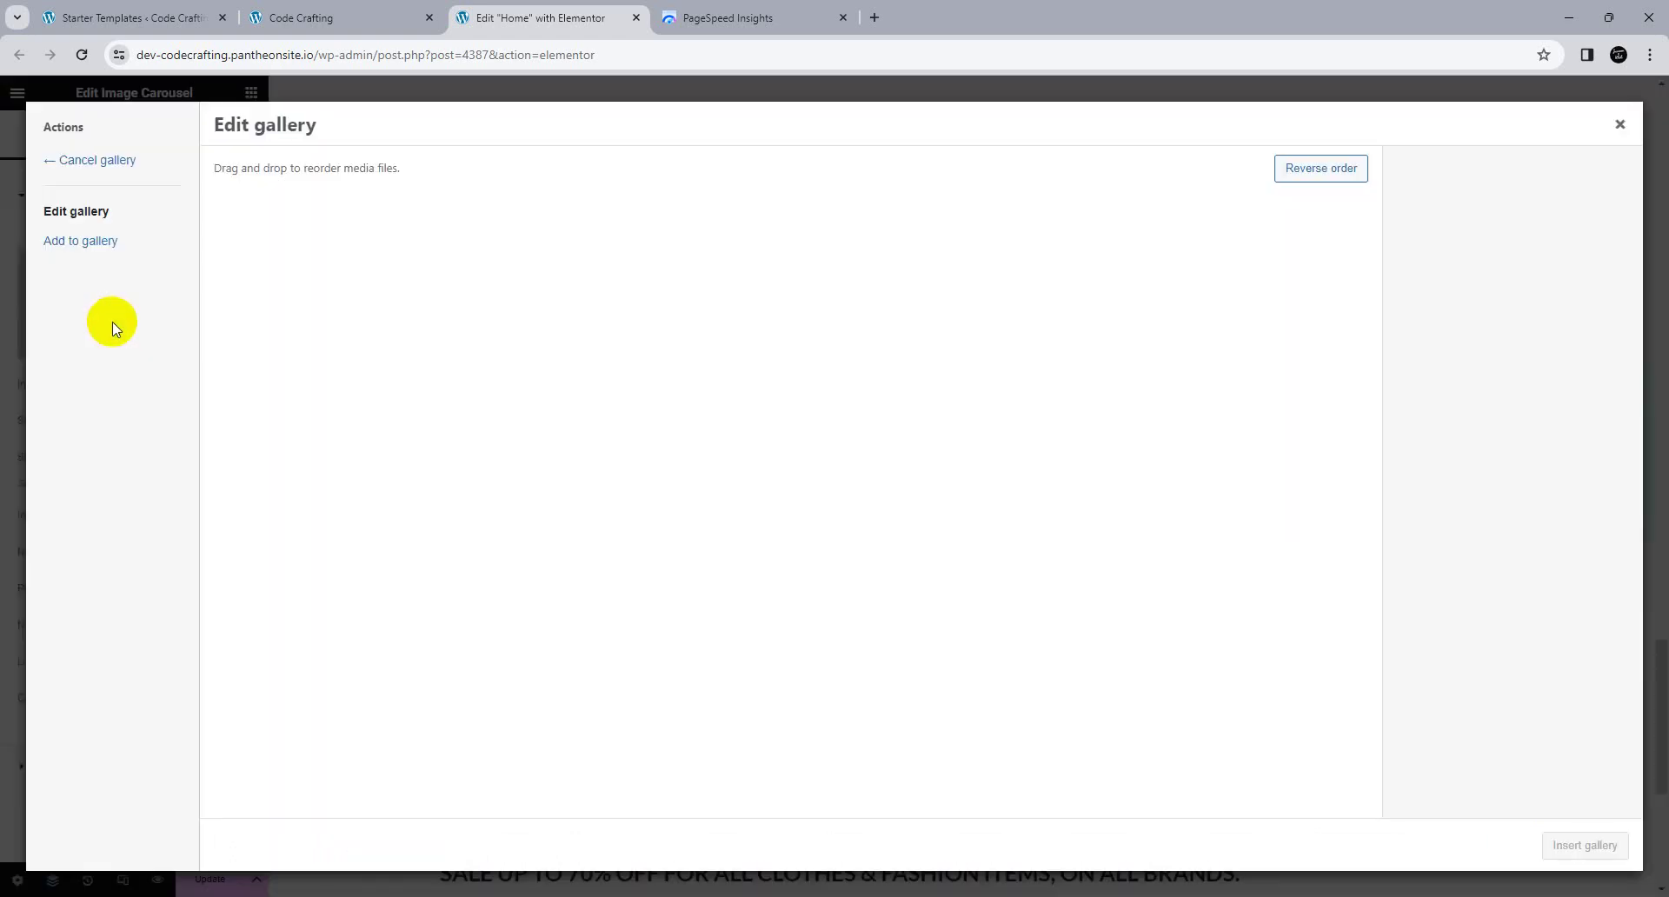
left_click(759, 236)
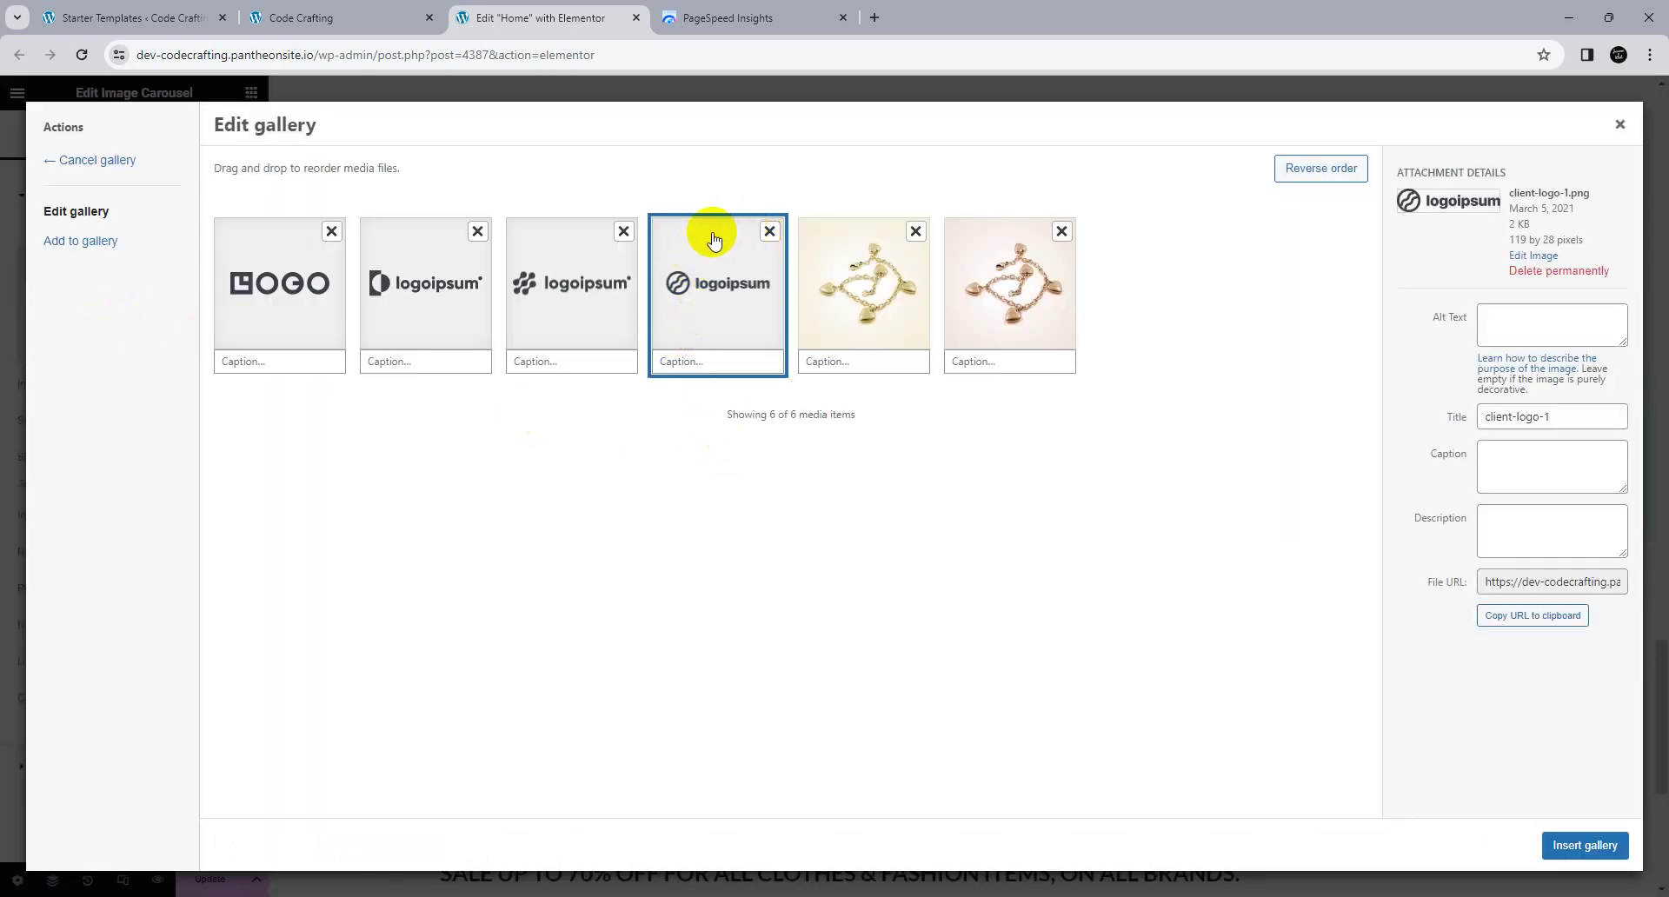
left_click(770, 233)
left_click(331, 231)
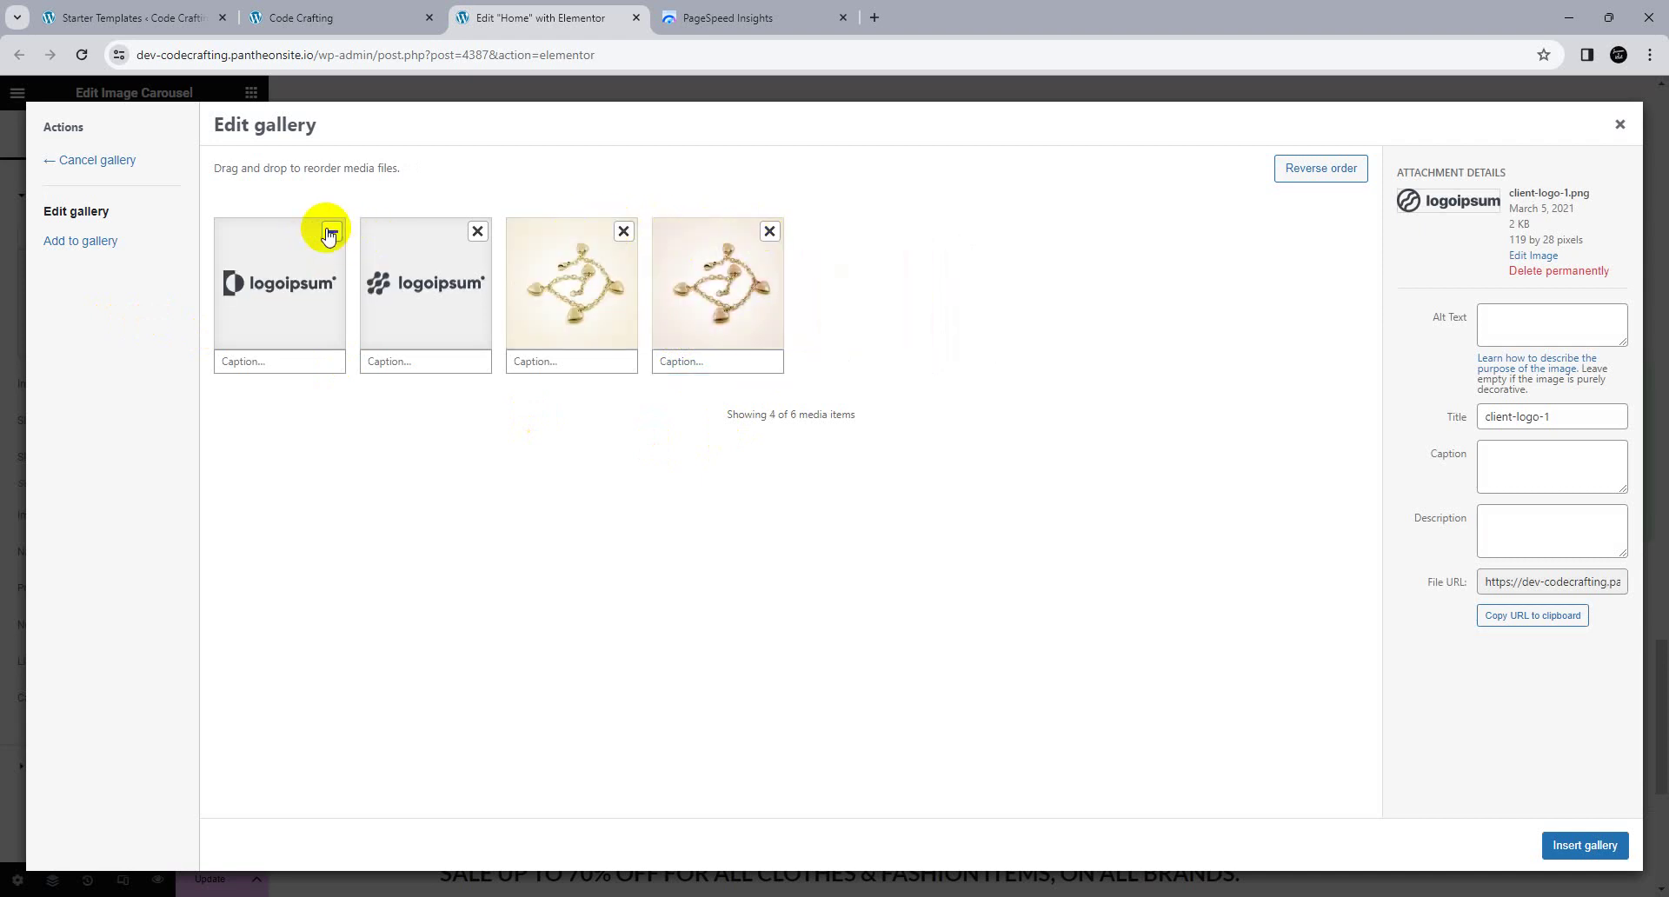
left_click(330, 232)
left_click(331, 232)
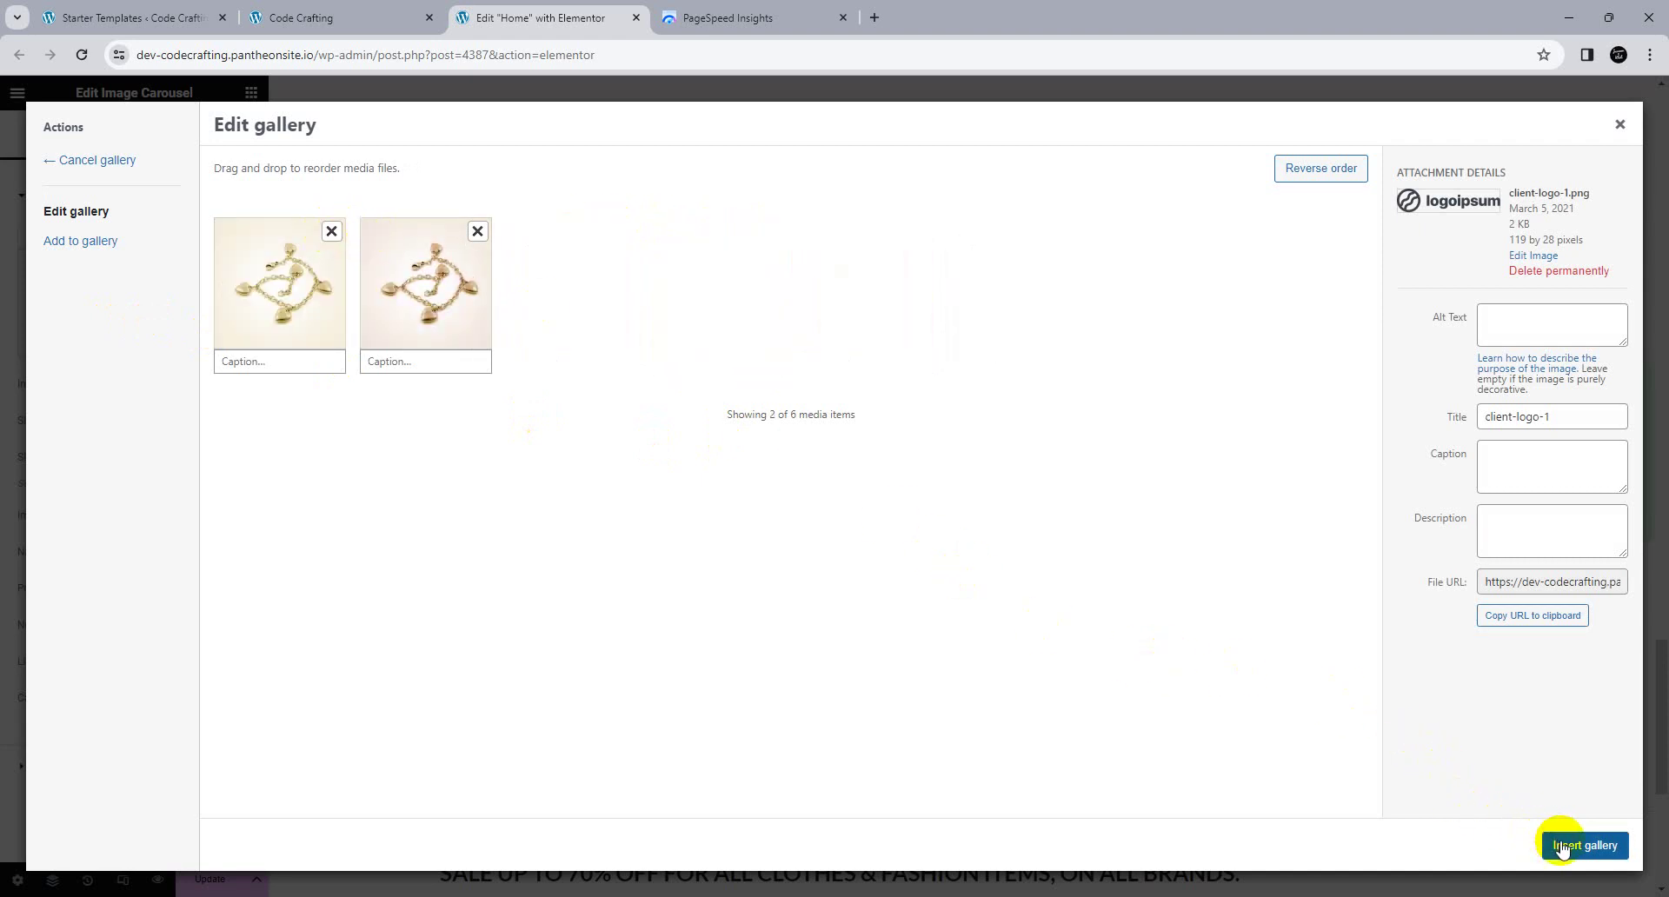
Step: Add the seven "Thankful" T-shirt images from the media library to the carousel's gallery, and remove the two bracelet images
left_click(65, 240)
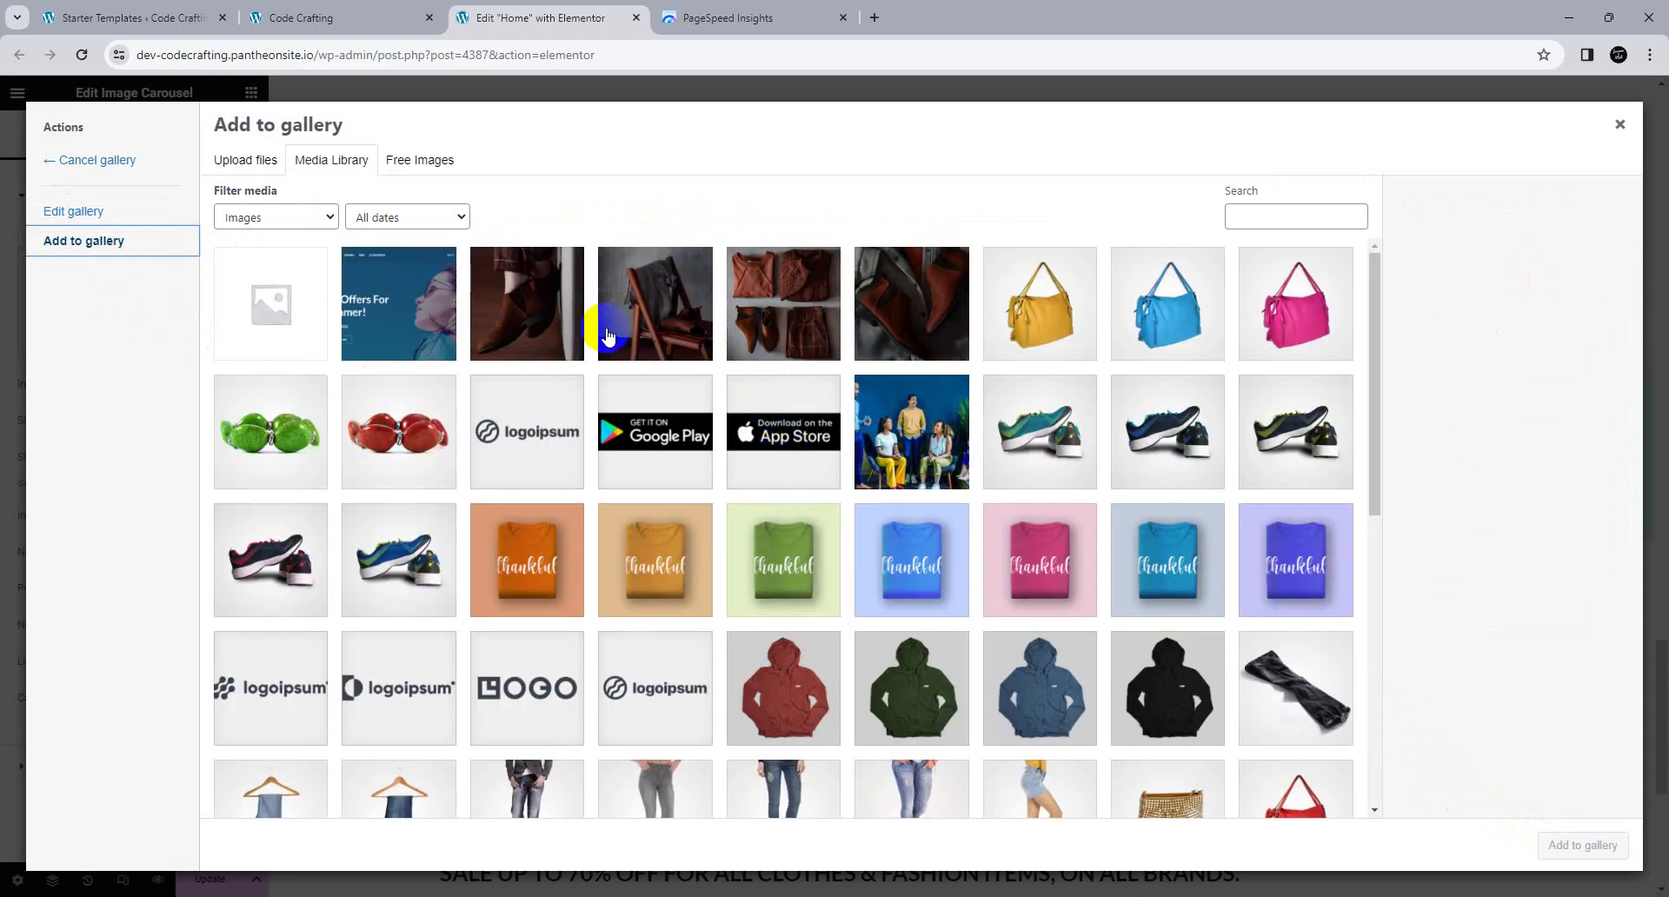
left_click(565, 600)
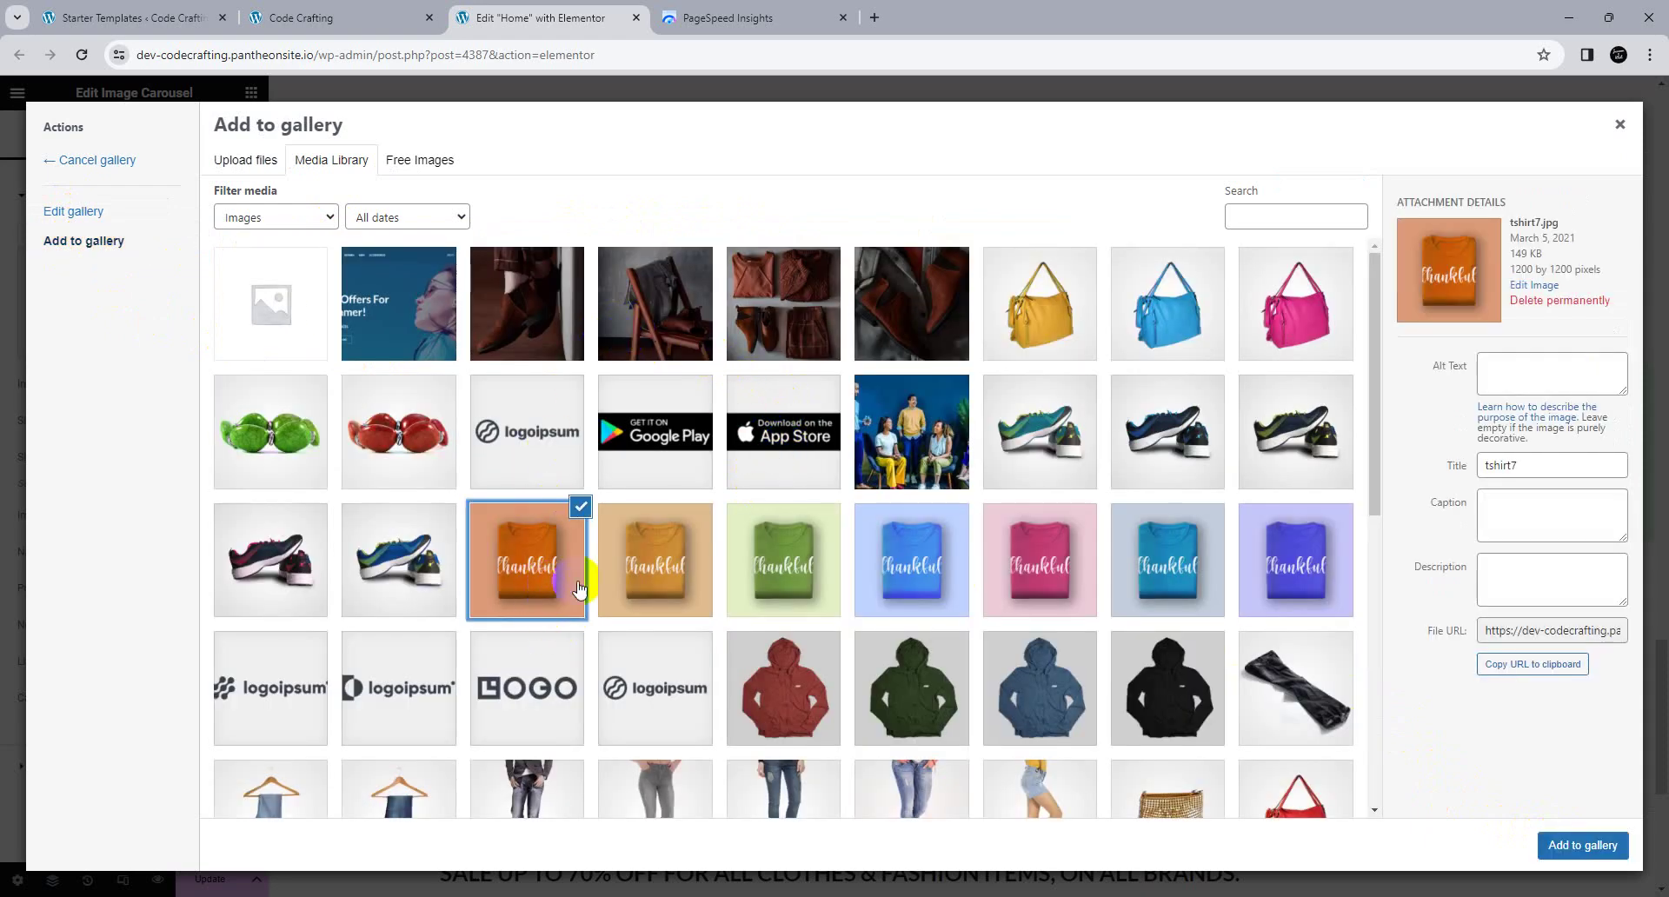
left_click(1307, 585, "shift")
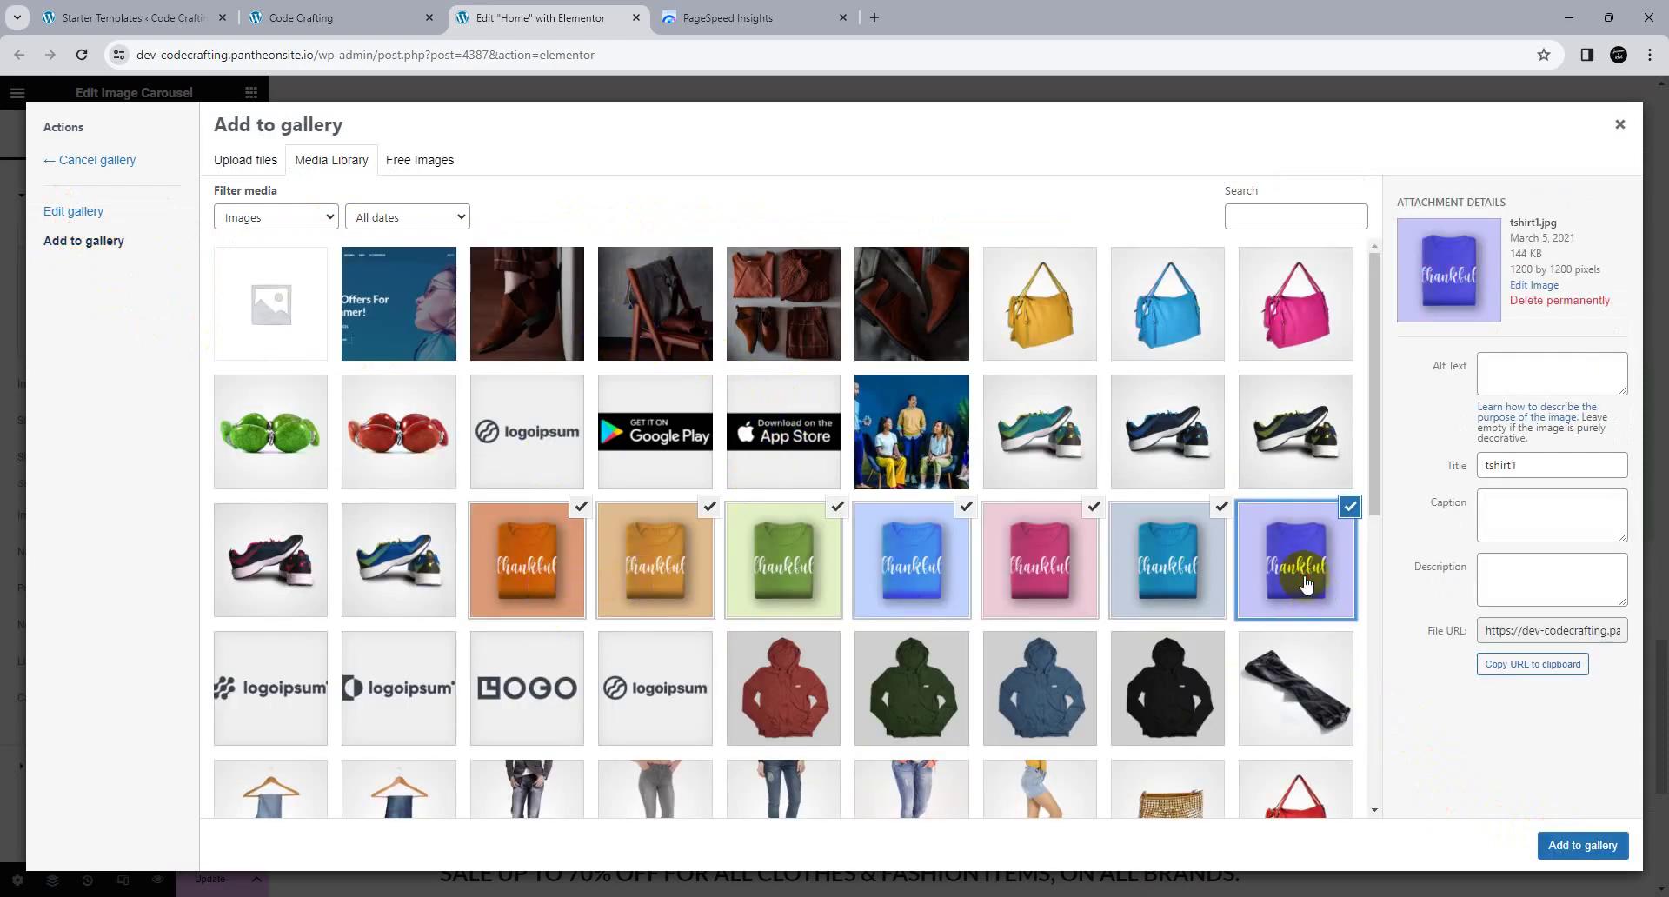
left_click(1565, 849)
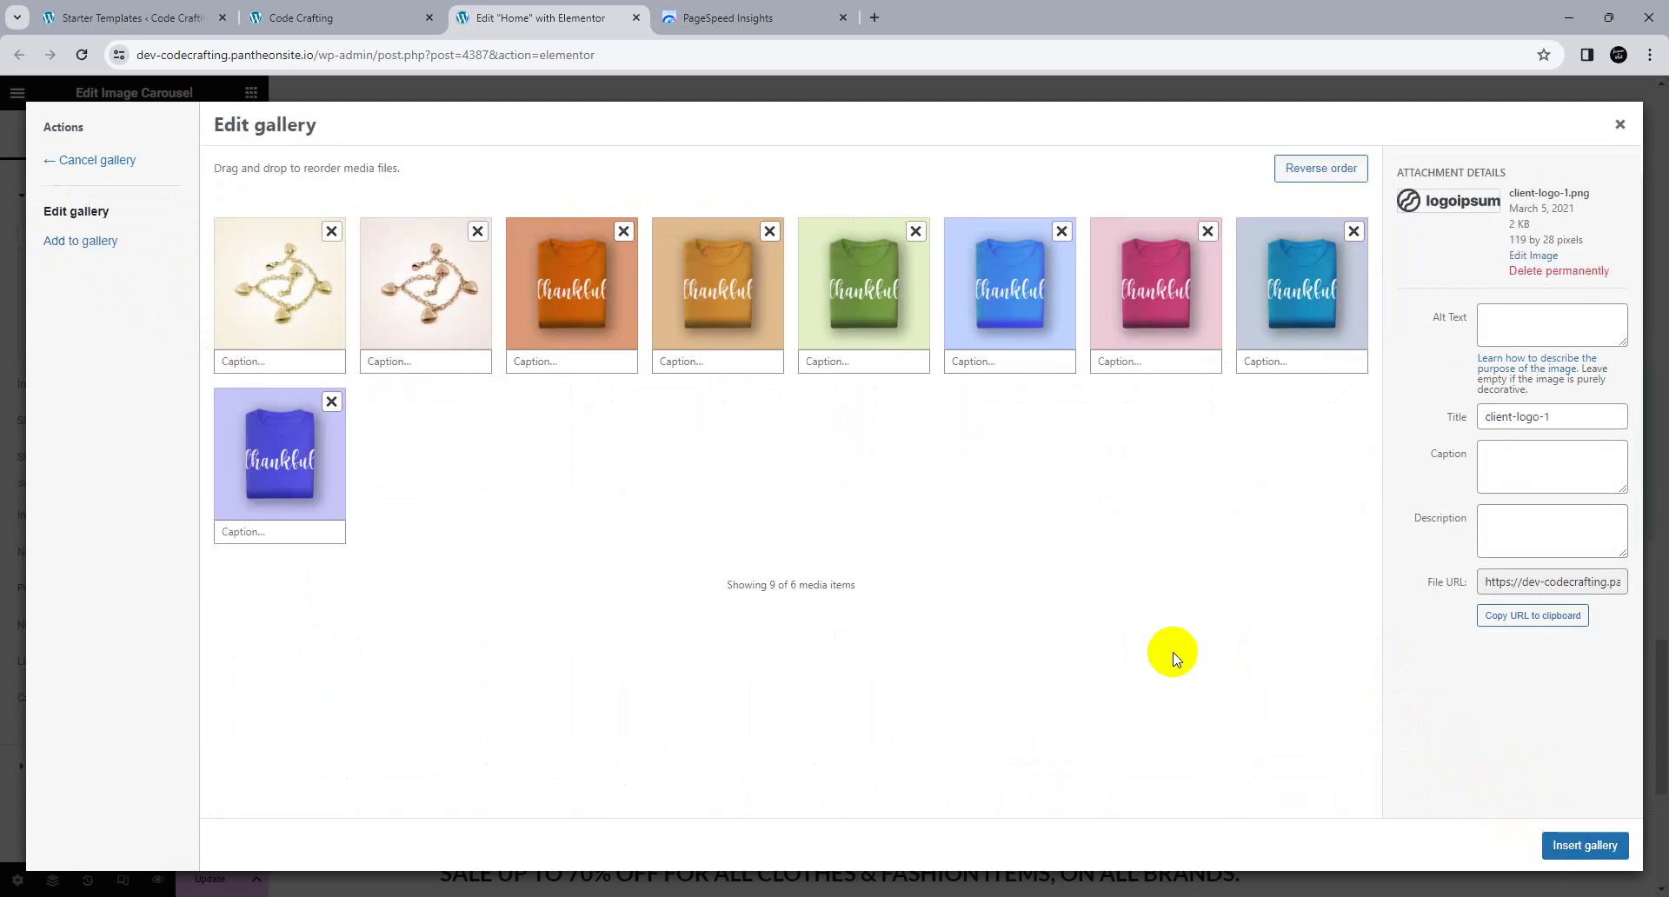
left_click(326, 240)
left_click(328, 246)
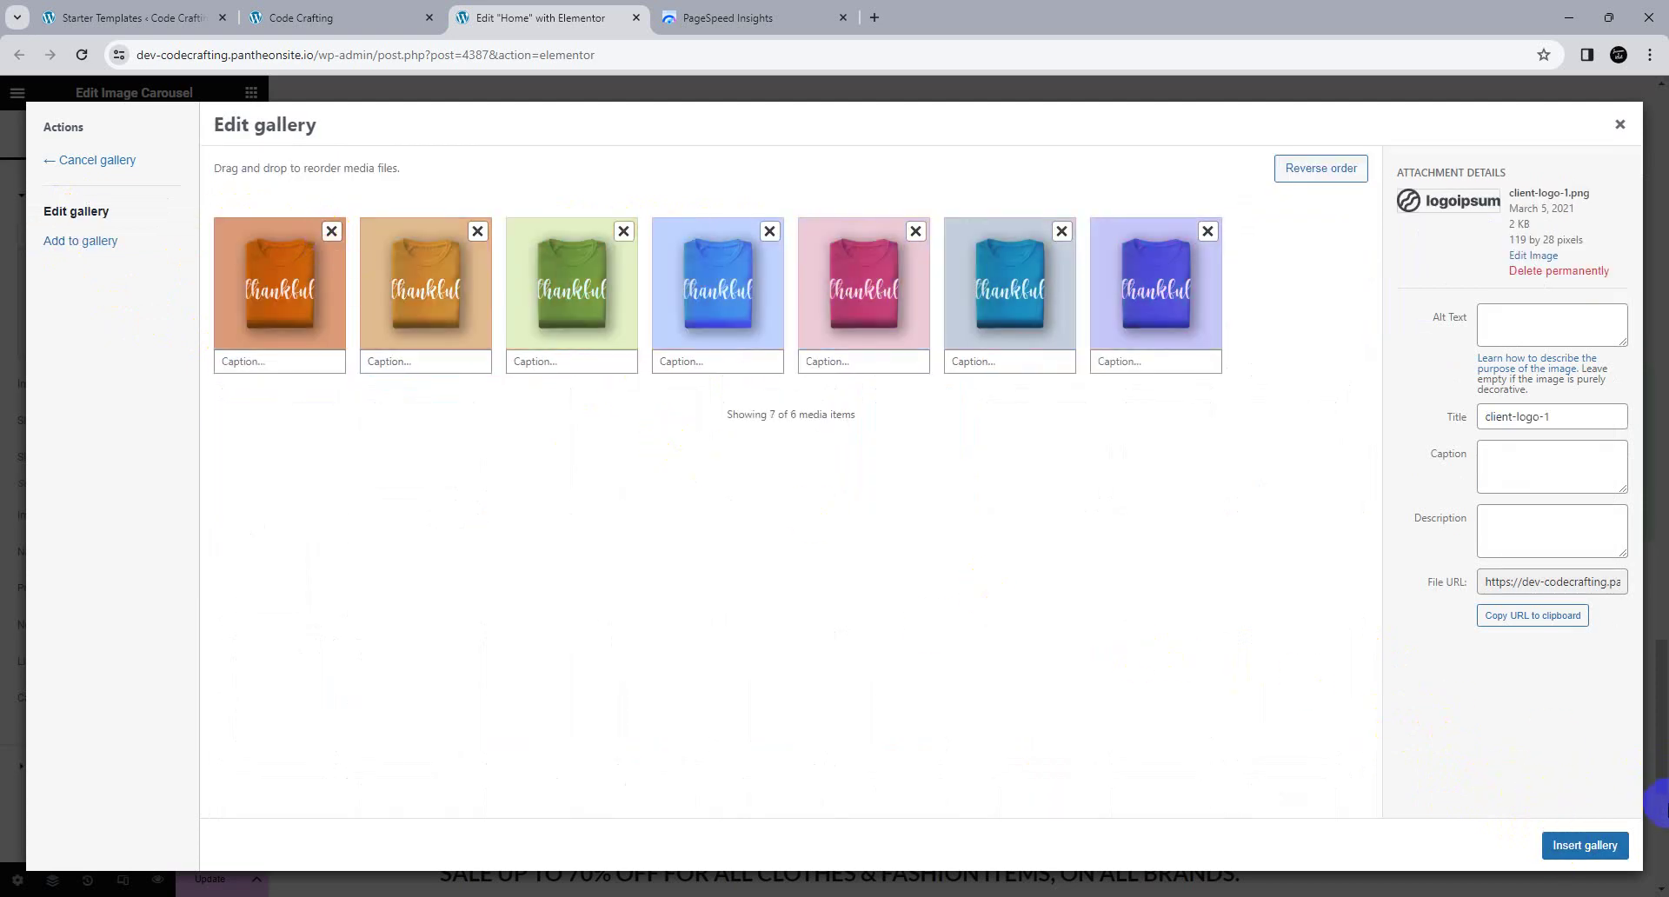
Step: Insert the edited gallery of seven "Thankful" T-shirt images into the carousel
left_click(1586, 845)
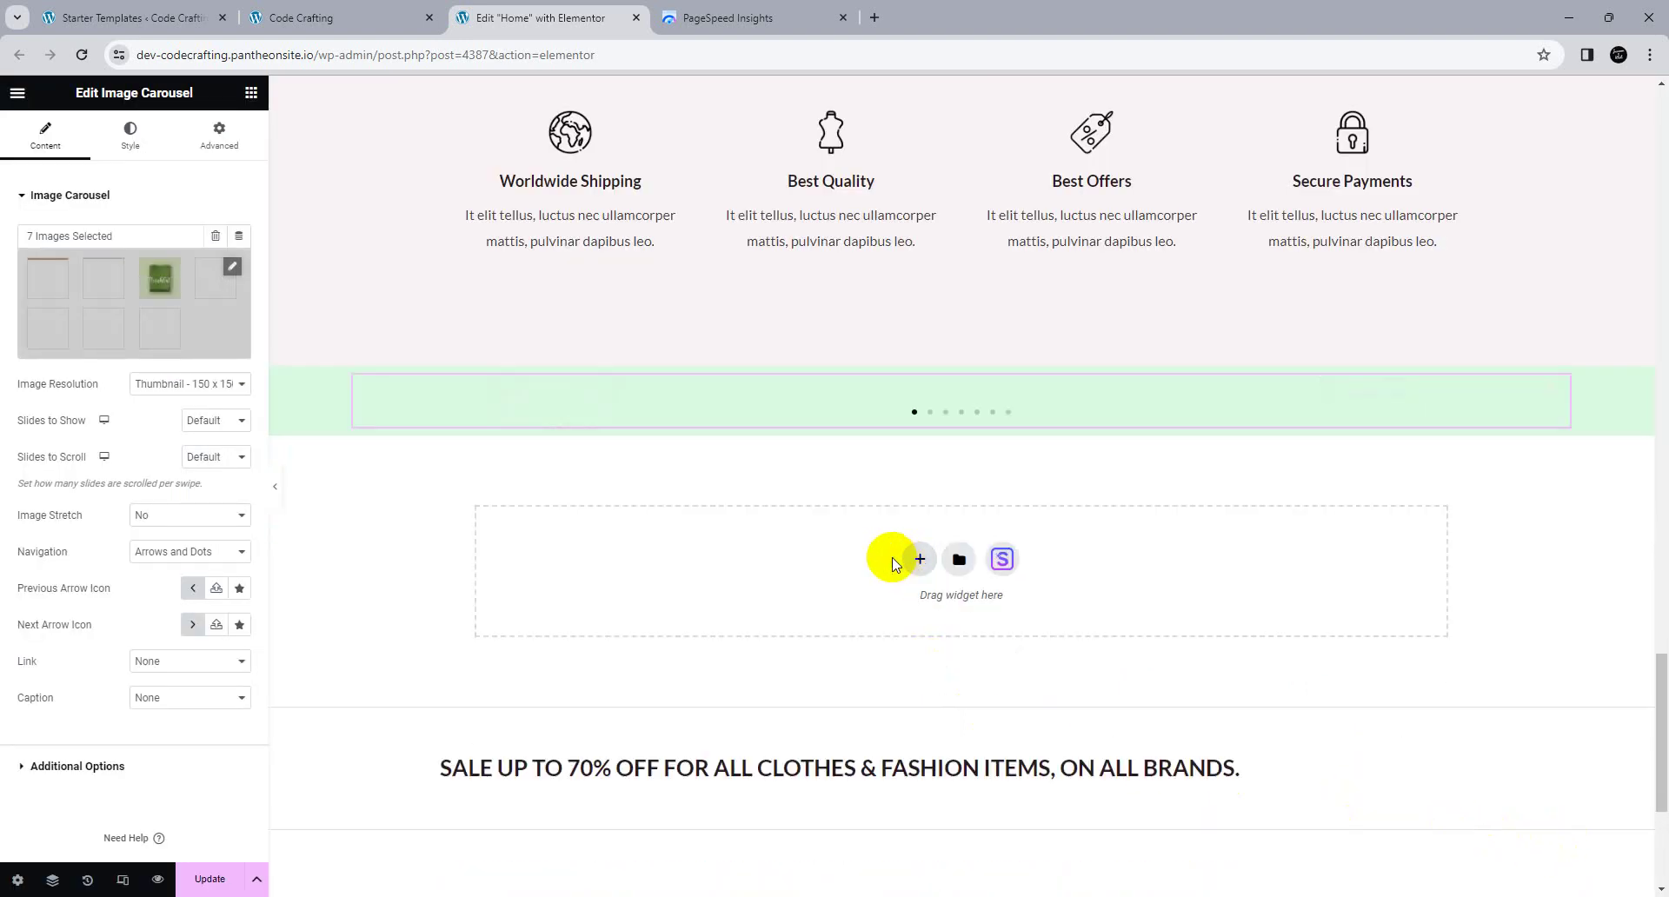
Step: Try the Full image resolution for the carousel and return it to Thumbnail - 150 x 150
left_click(228, 398)
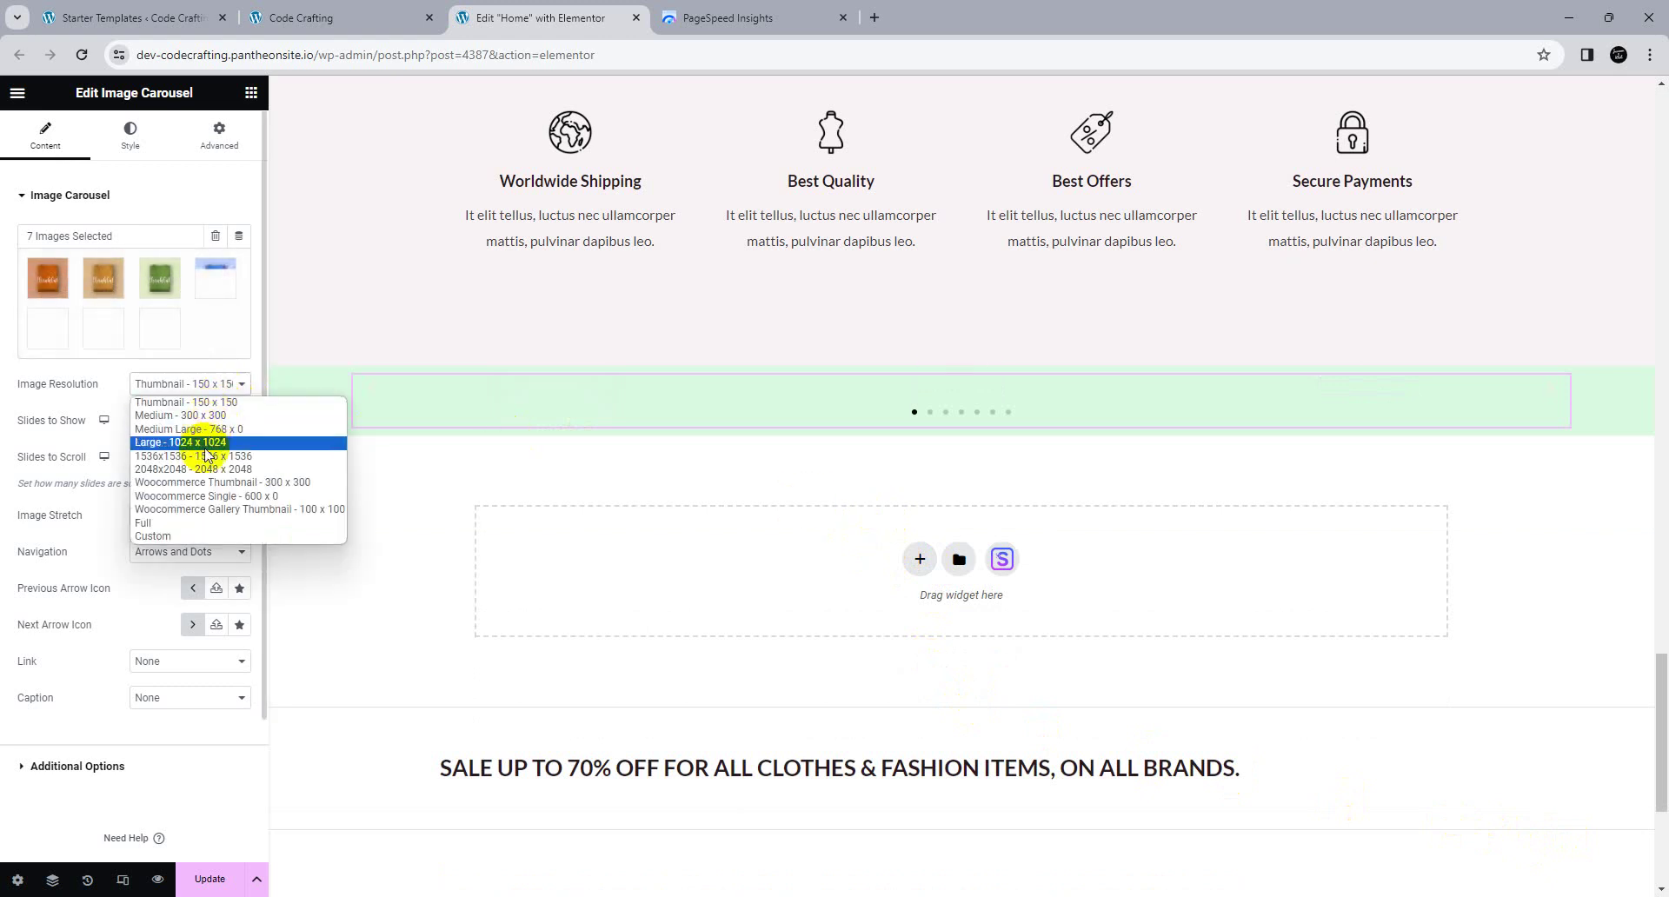
left_click(201, 528)
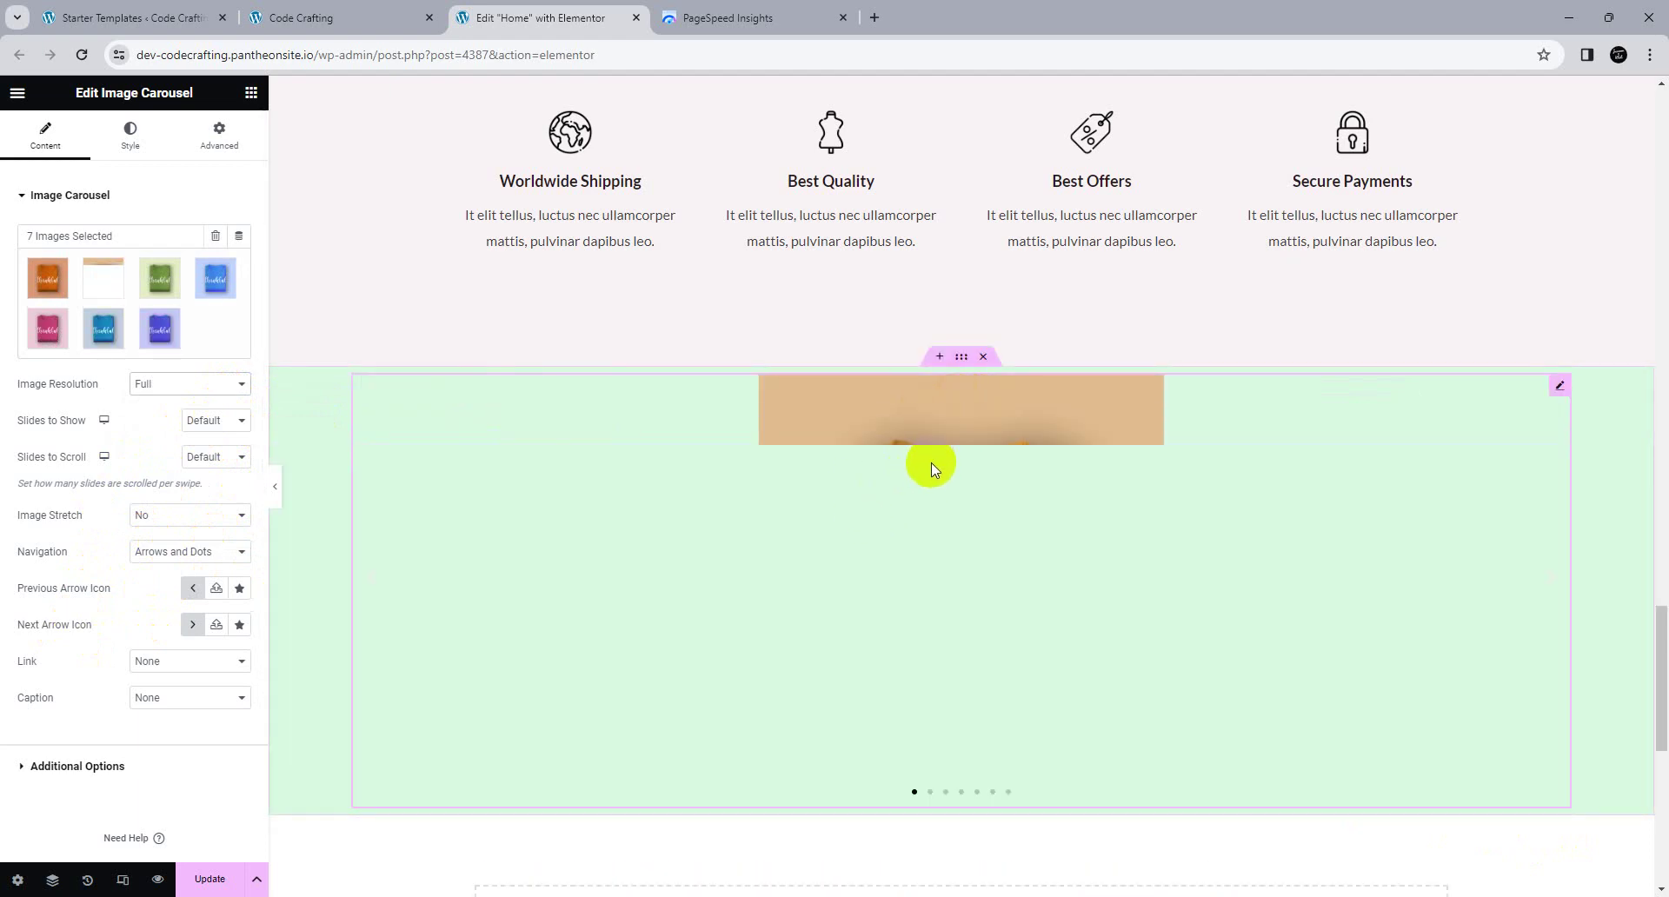
left_click(172, 388)
left_click(156, 400)
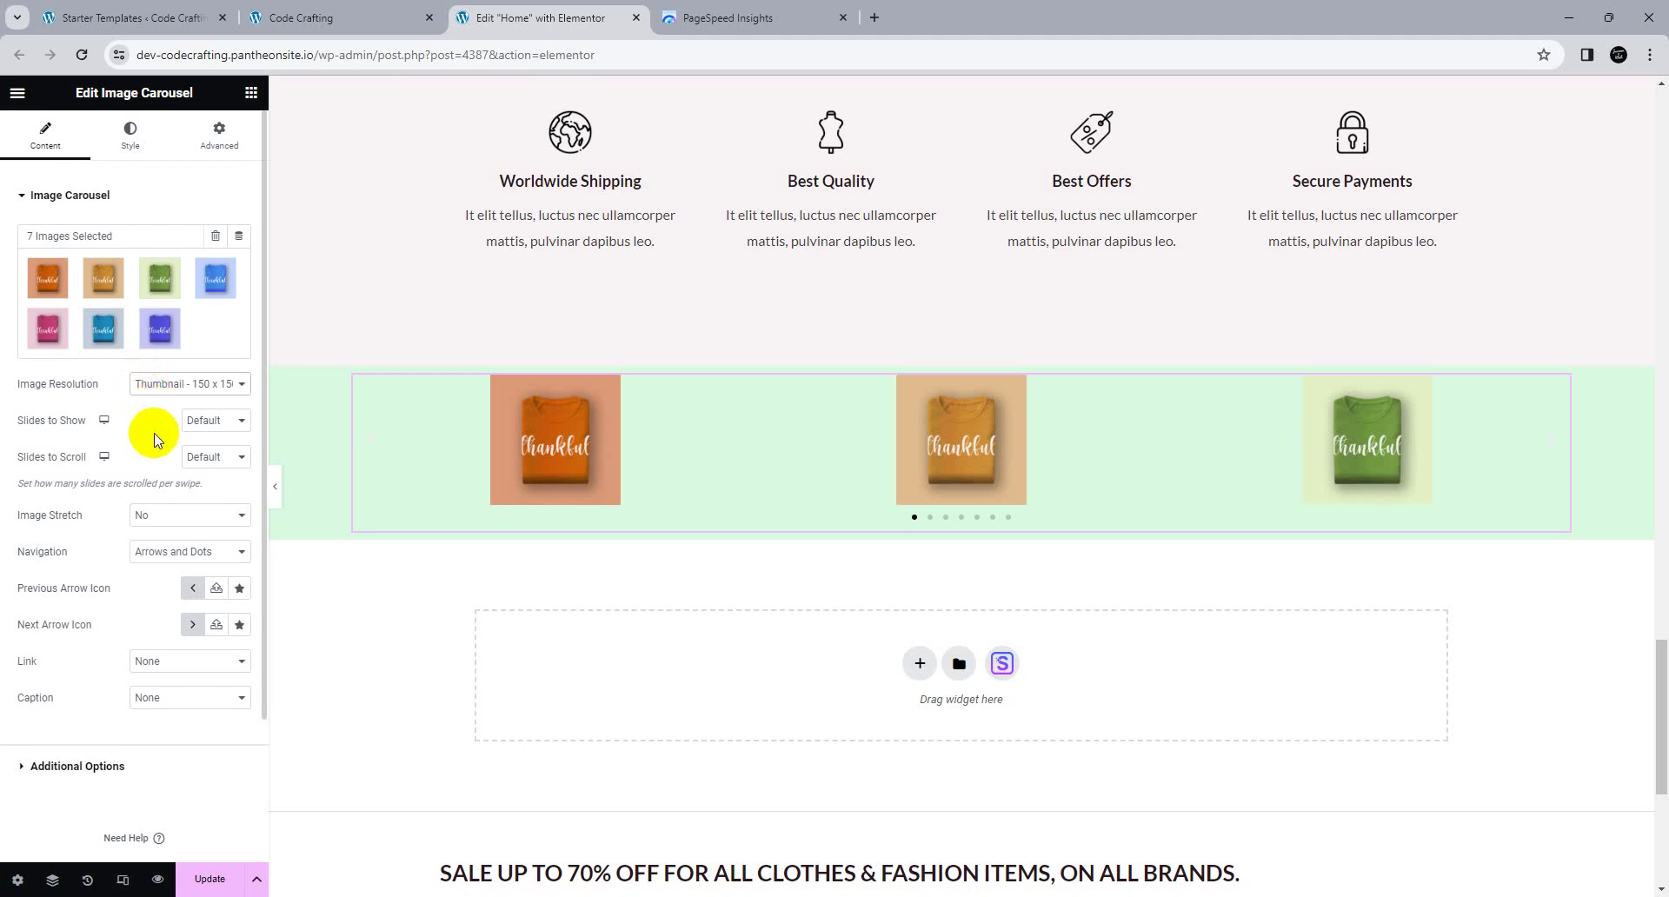
Step: Set the carousel's Slides to Show to 5 and Slides to Scroll to 2
left_click(207, 422)
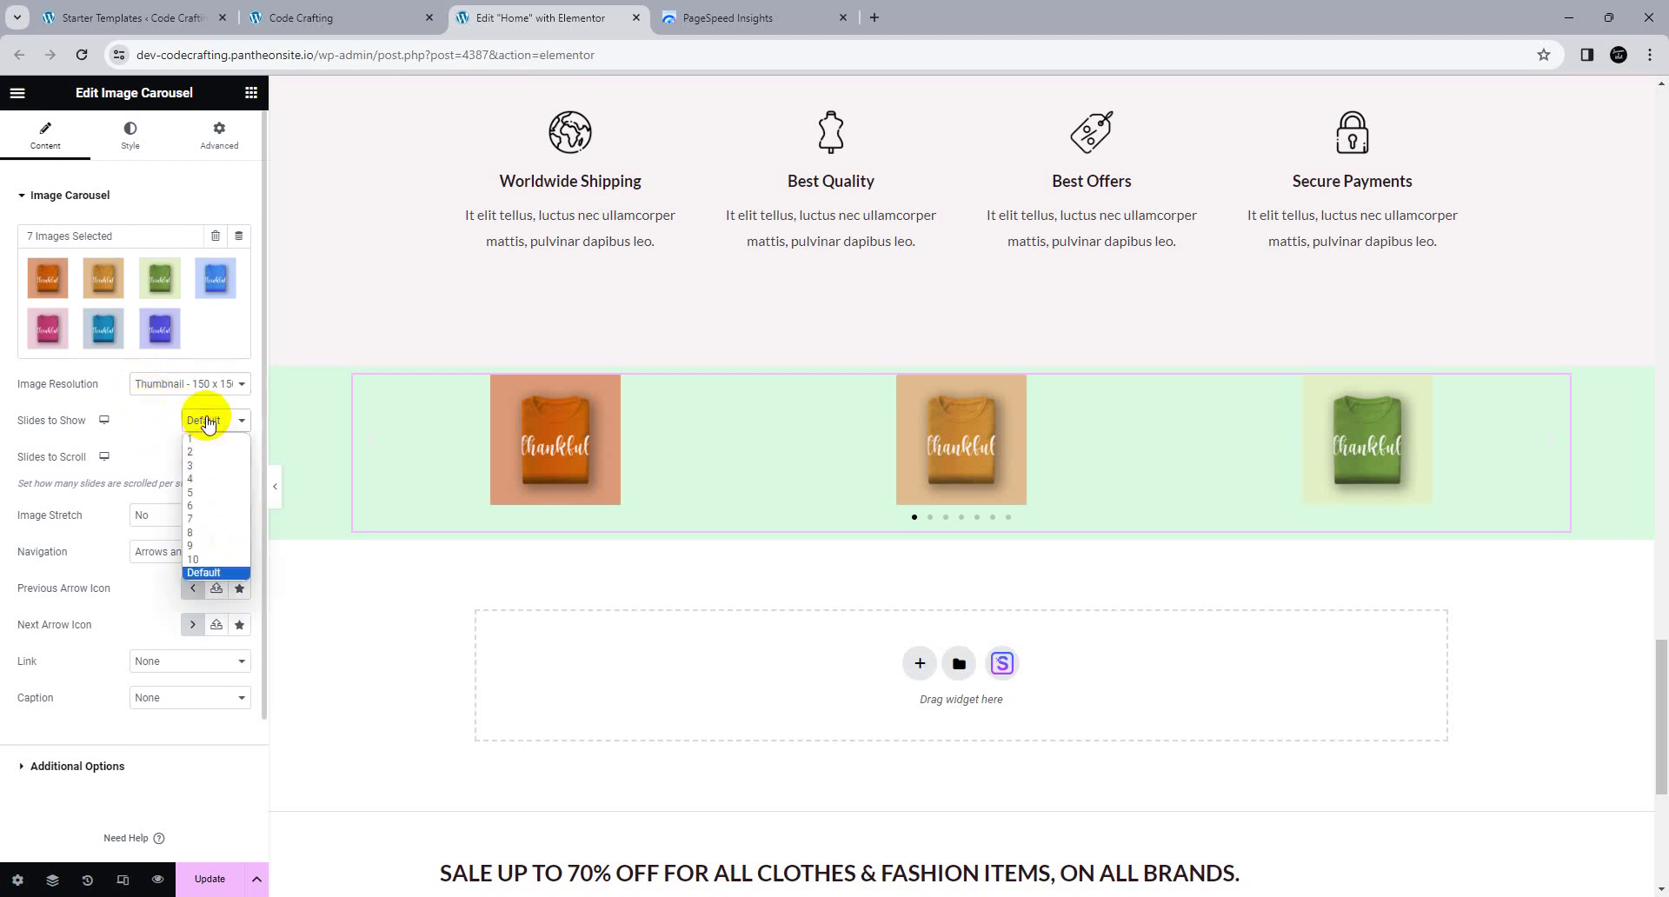
left_click(206, 493)
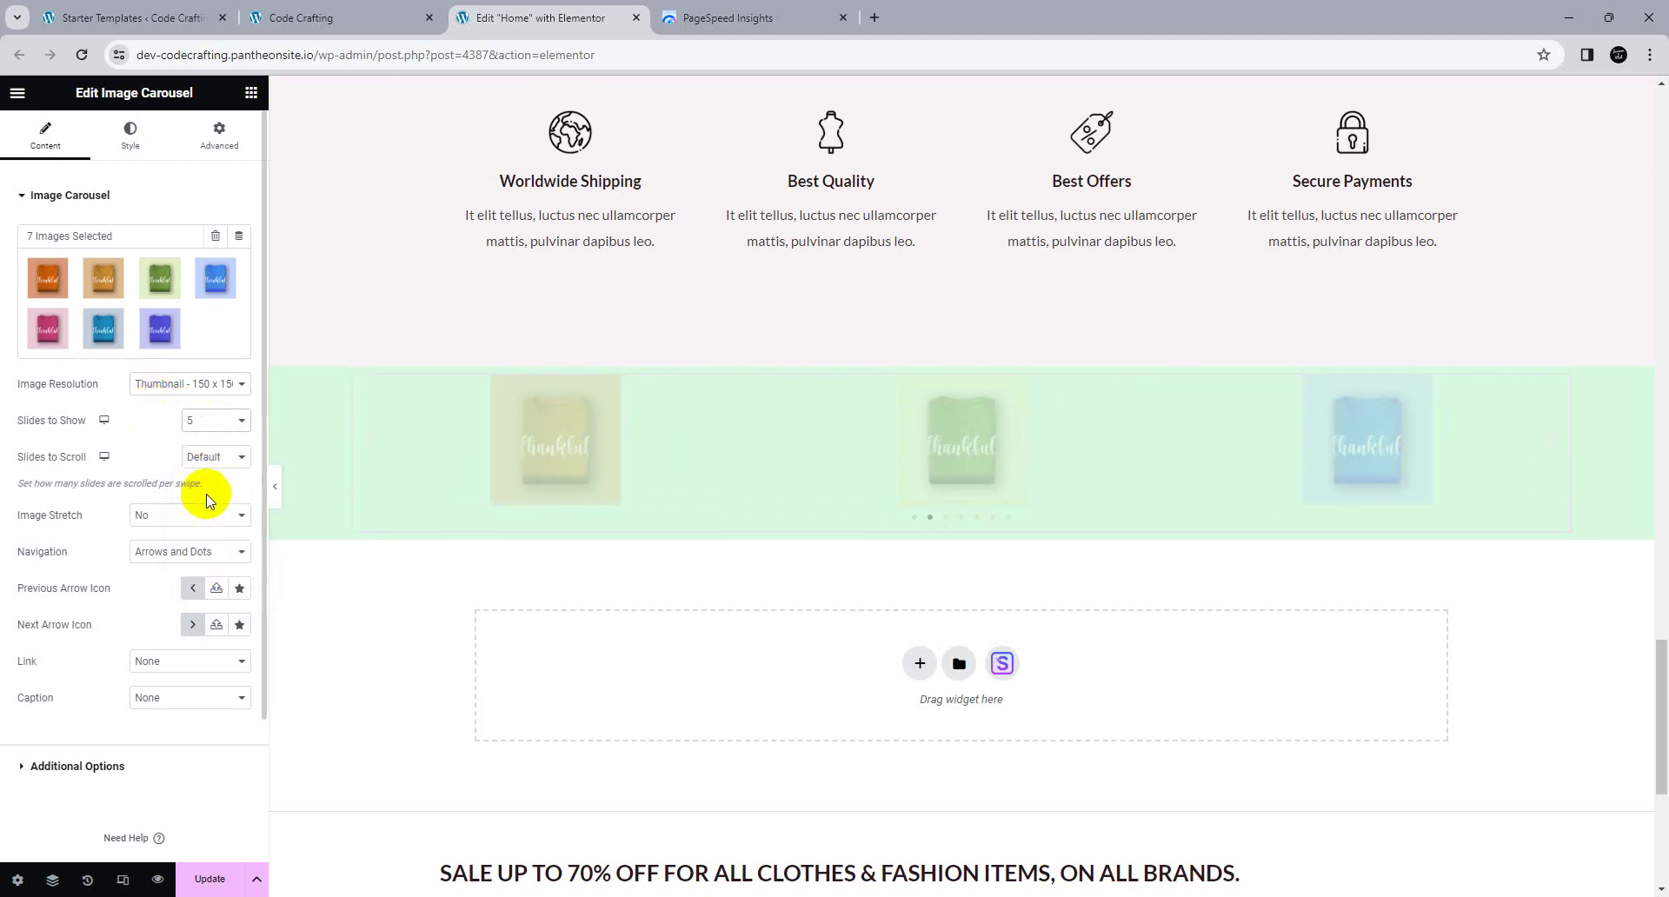
left_click(211, 426)
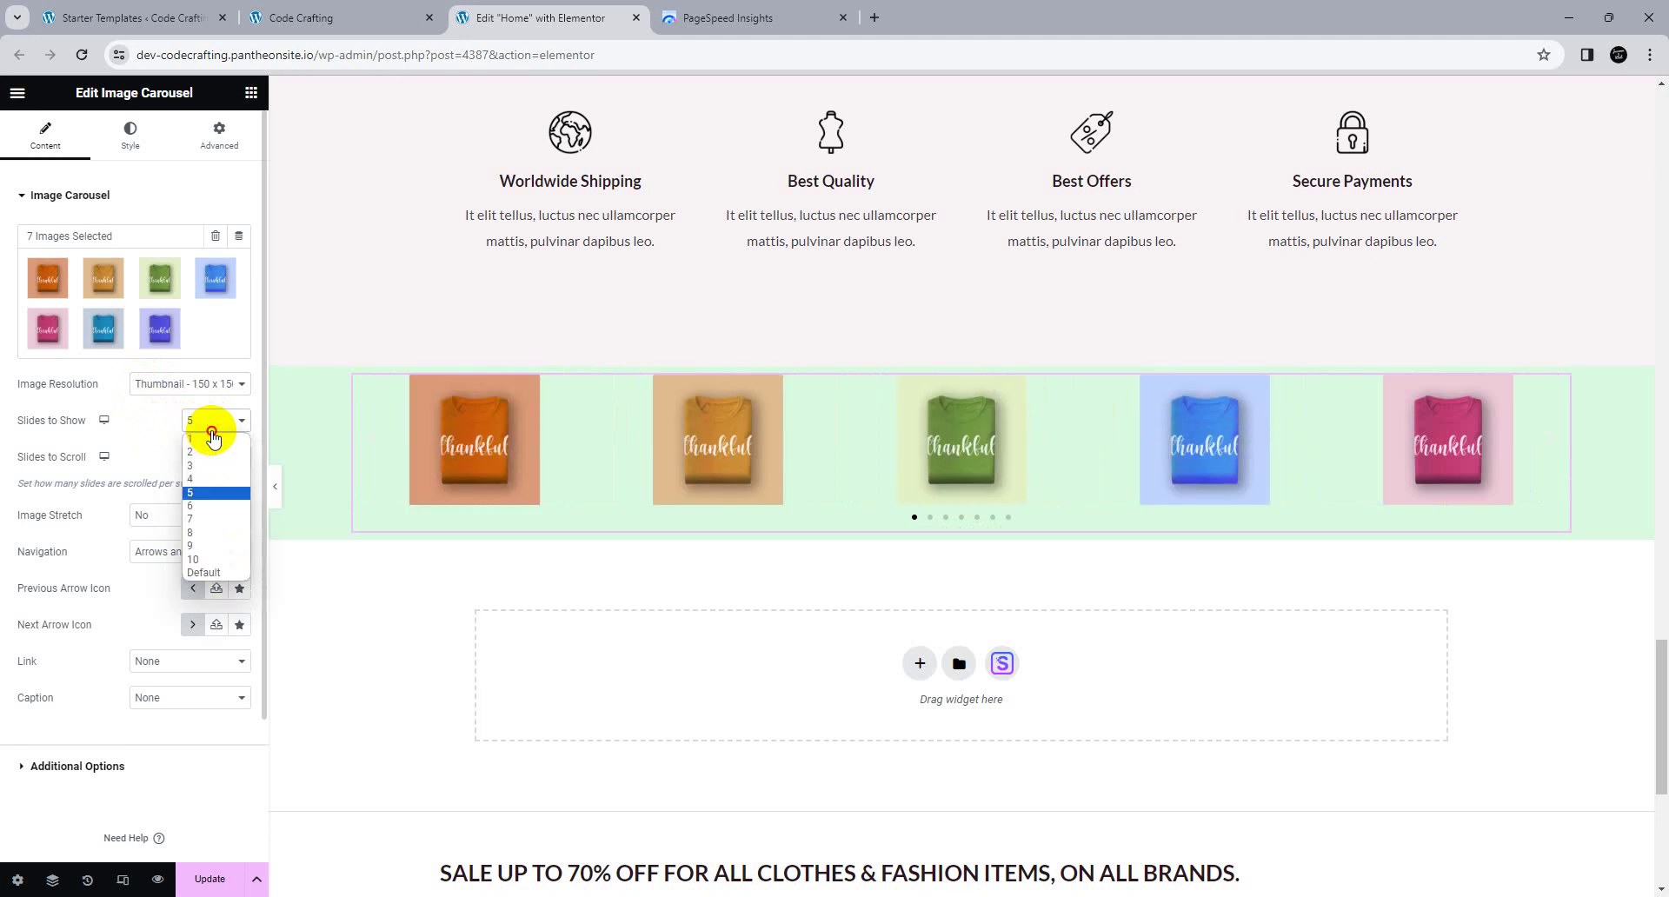
left_click(211, 431)
left_click(207, 457)
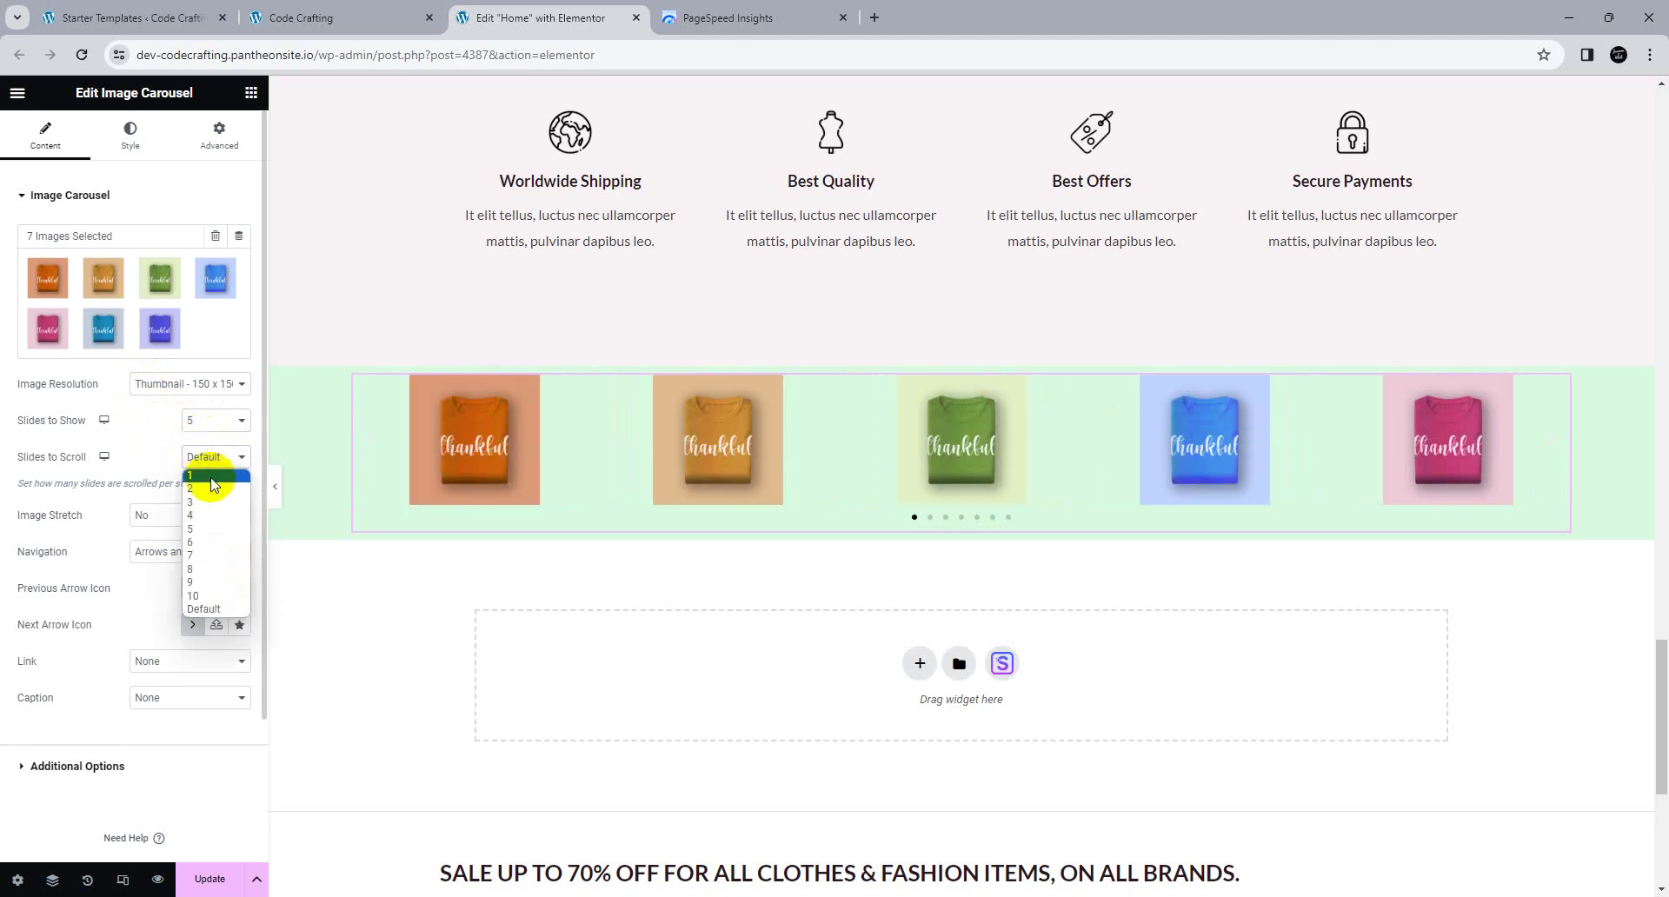
left_click(192, 490)
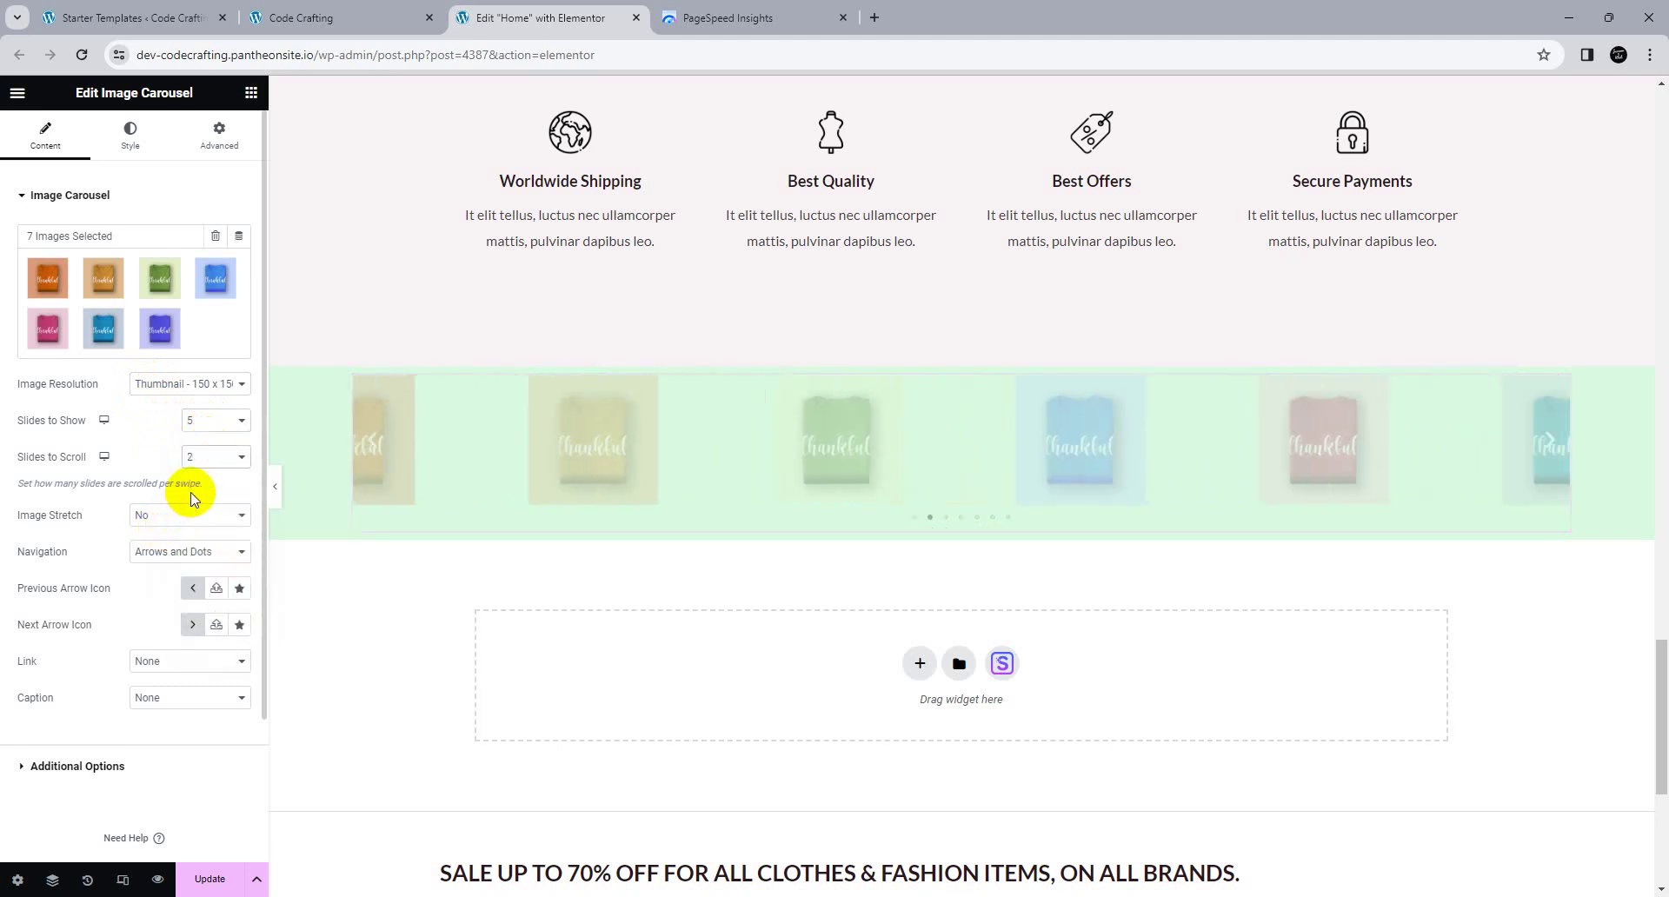
Step: Check the Image Stretch and Navigation options, keeping No and Arrows and Dots, and update the page
left_click(185, 522)
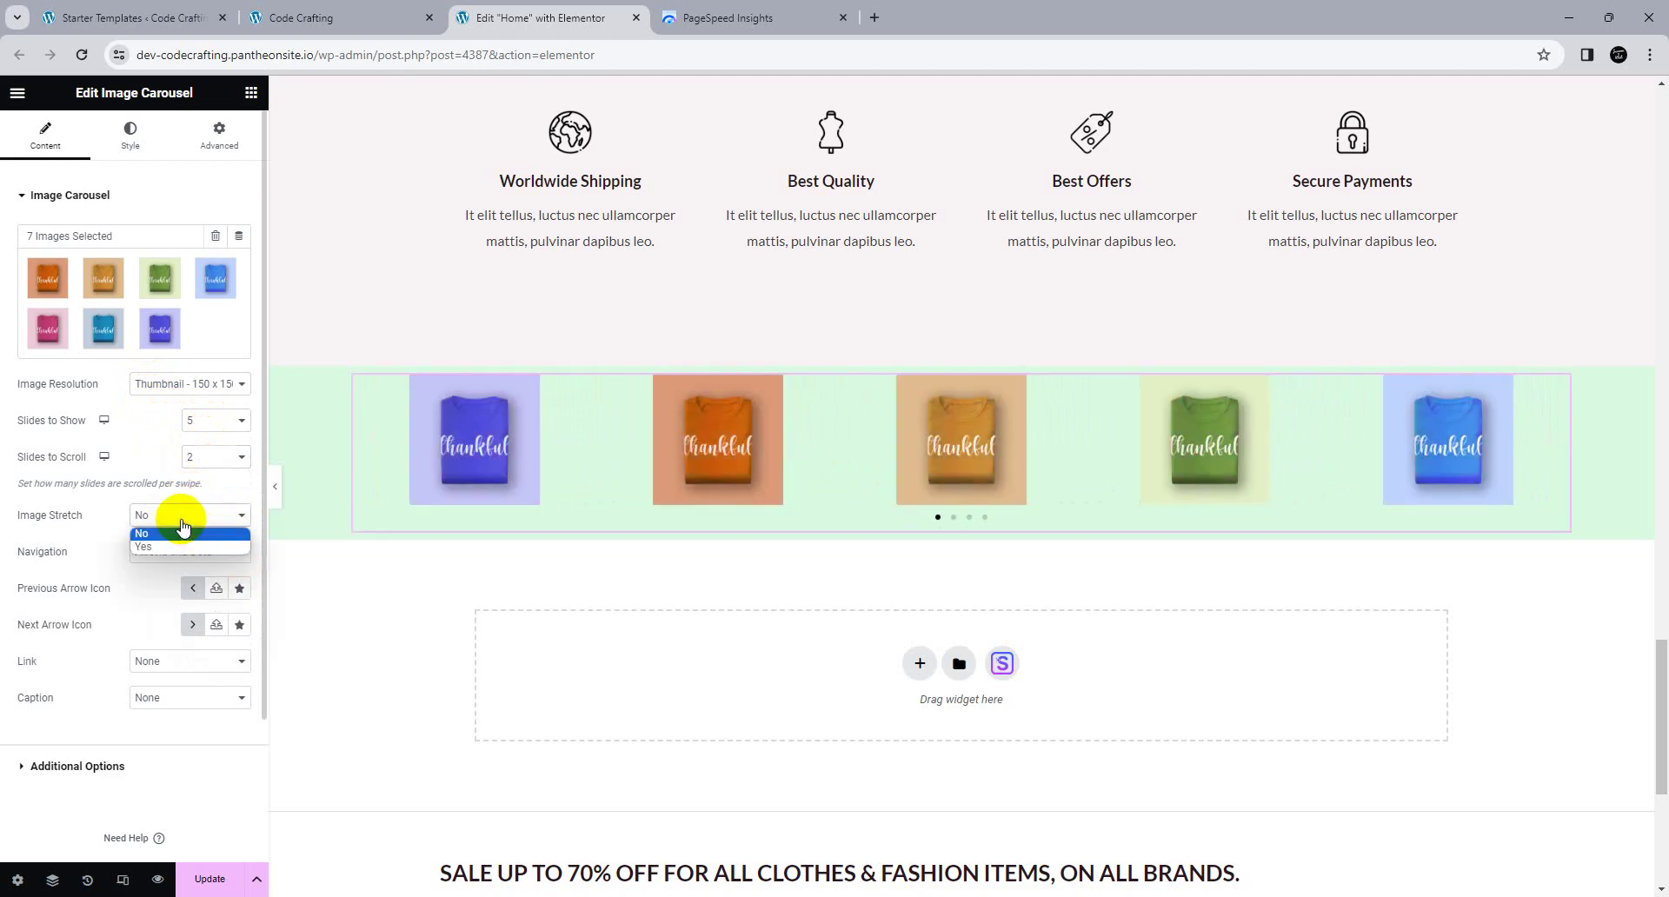
left_click(177, 520)
left_click(179, 549)
left_click(196, 571)
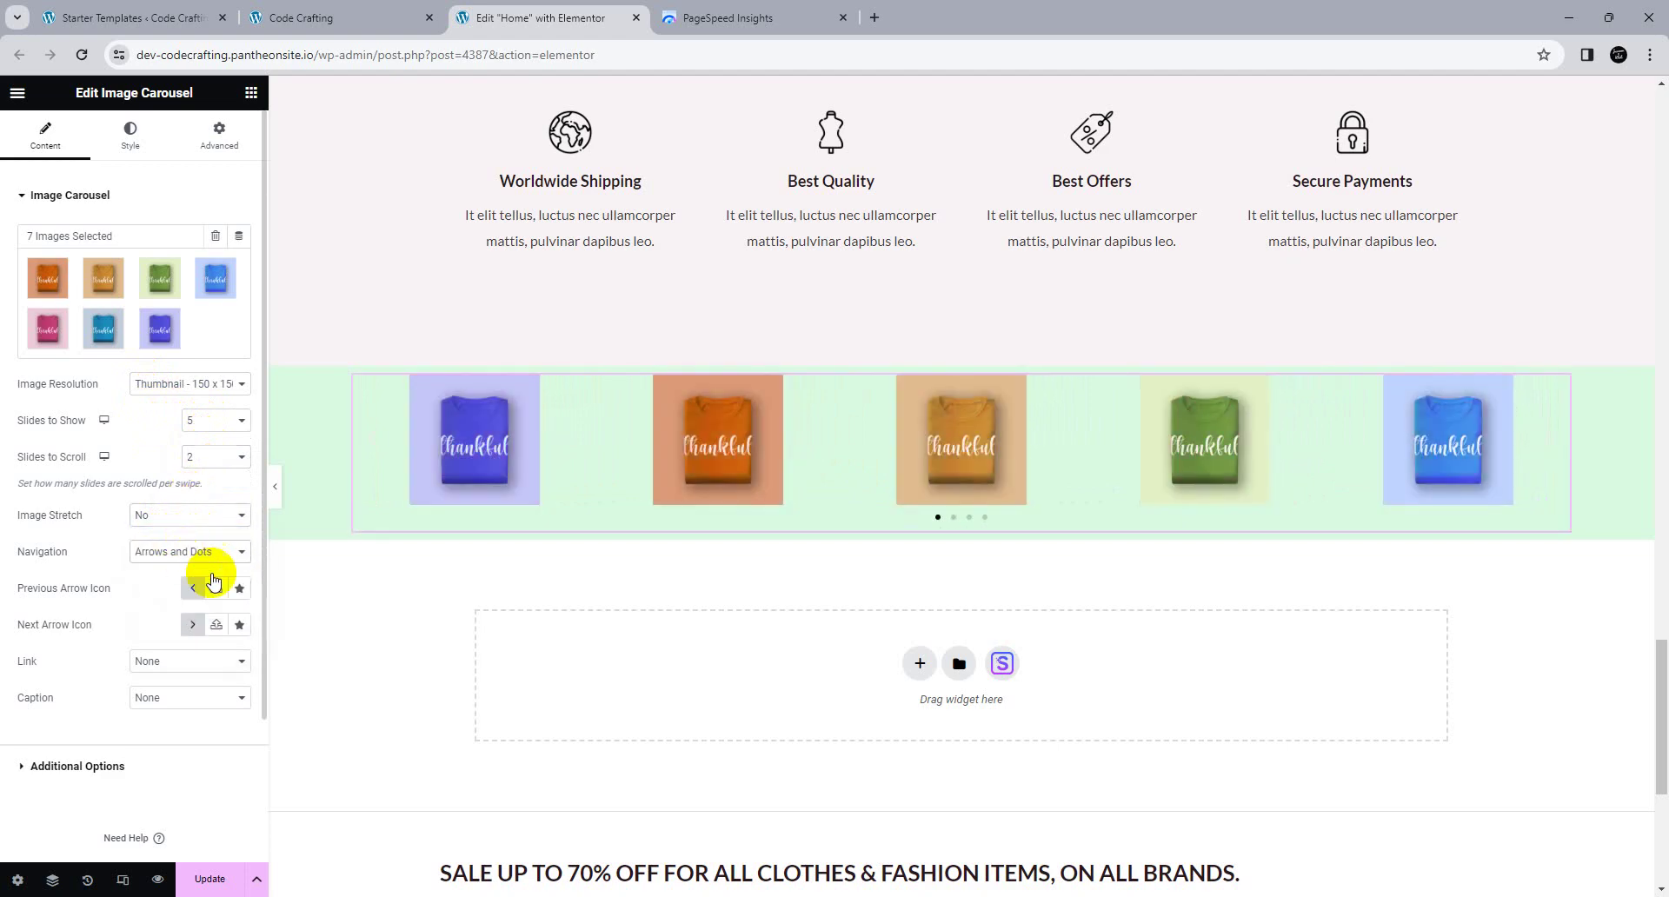
left_click(166, 551)
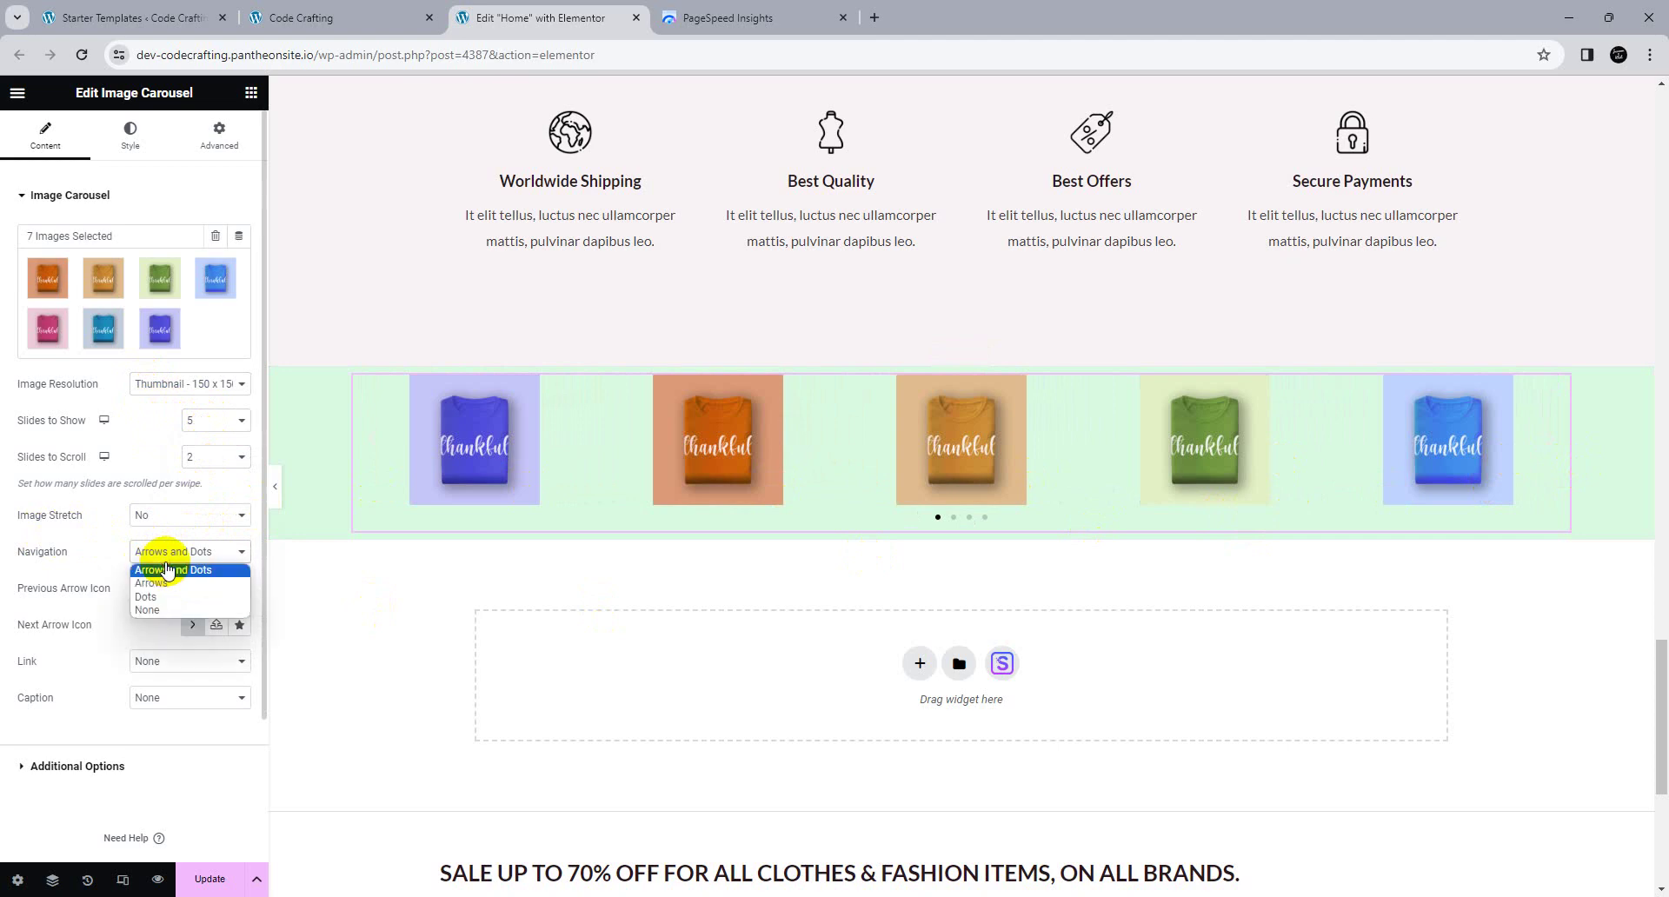
left_click(165, 562)
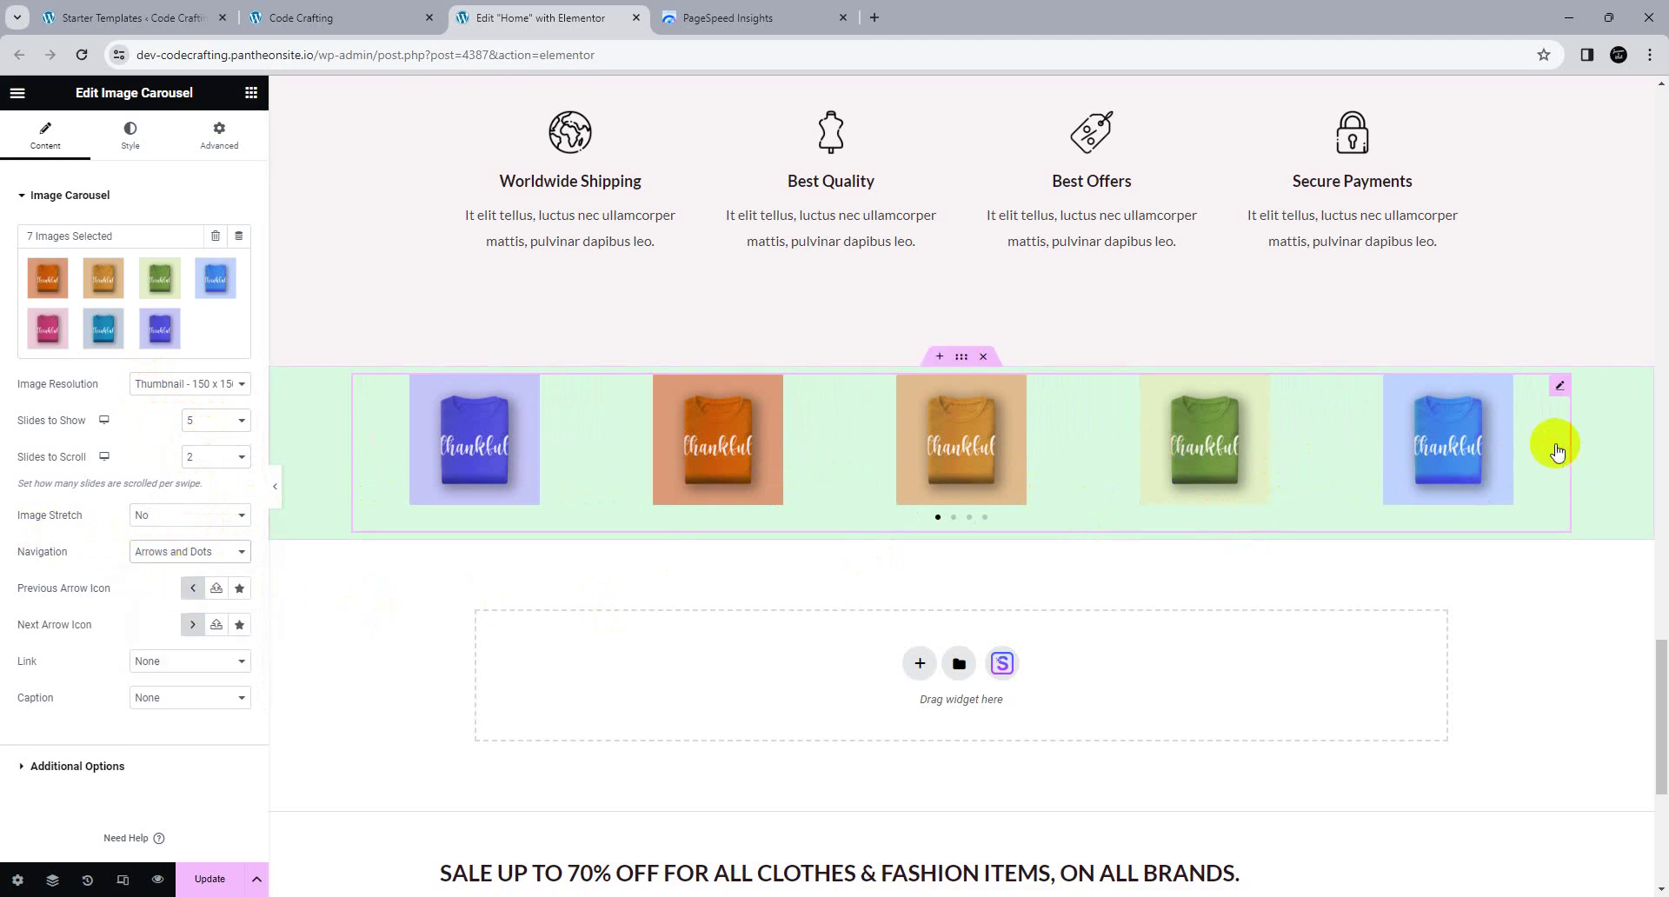
left_click(206, 876)
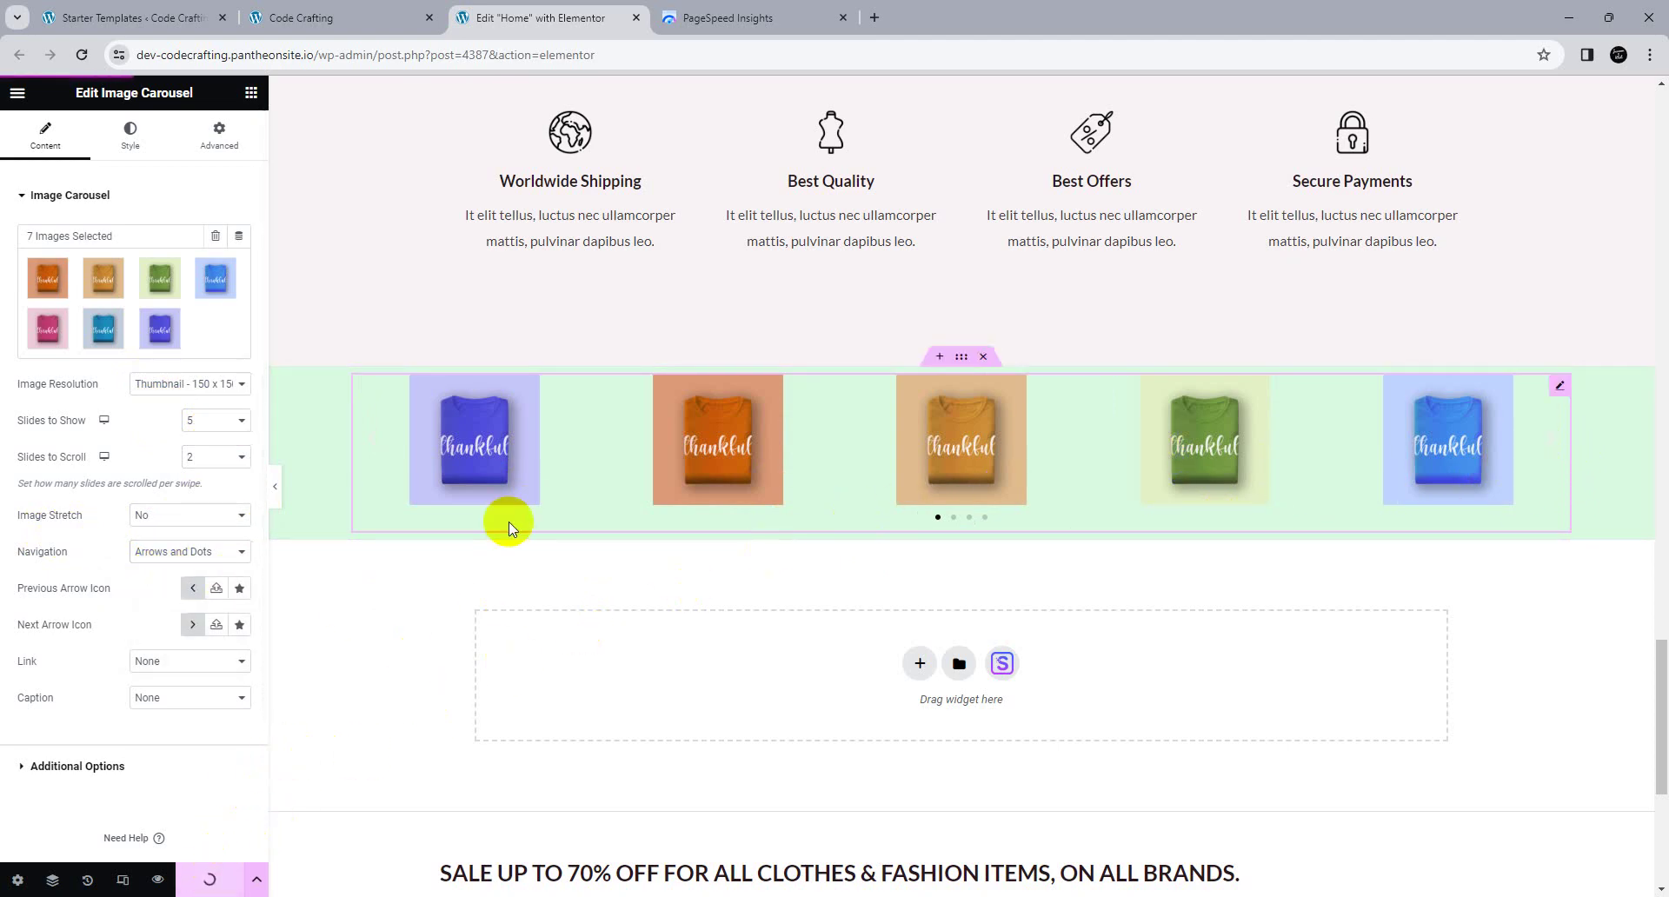
Step: Add a nested container inside the green container, after the image carousel
left_click(251, 92)
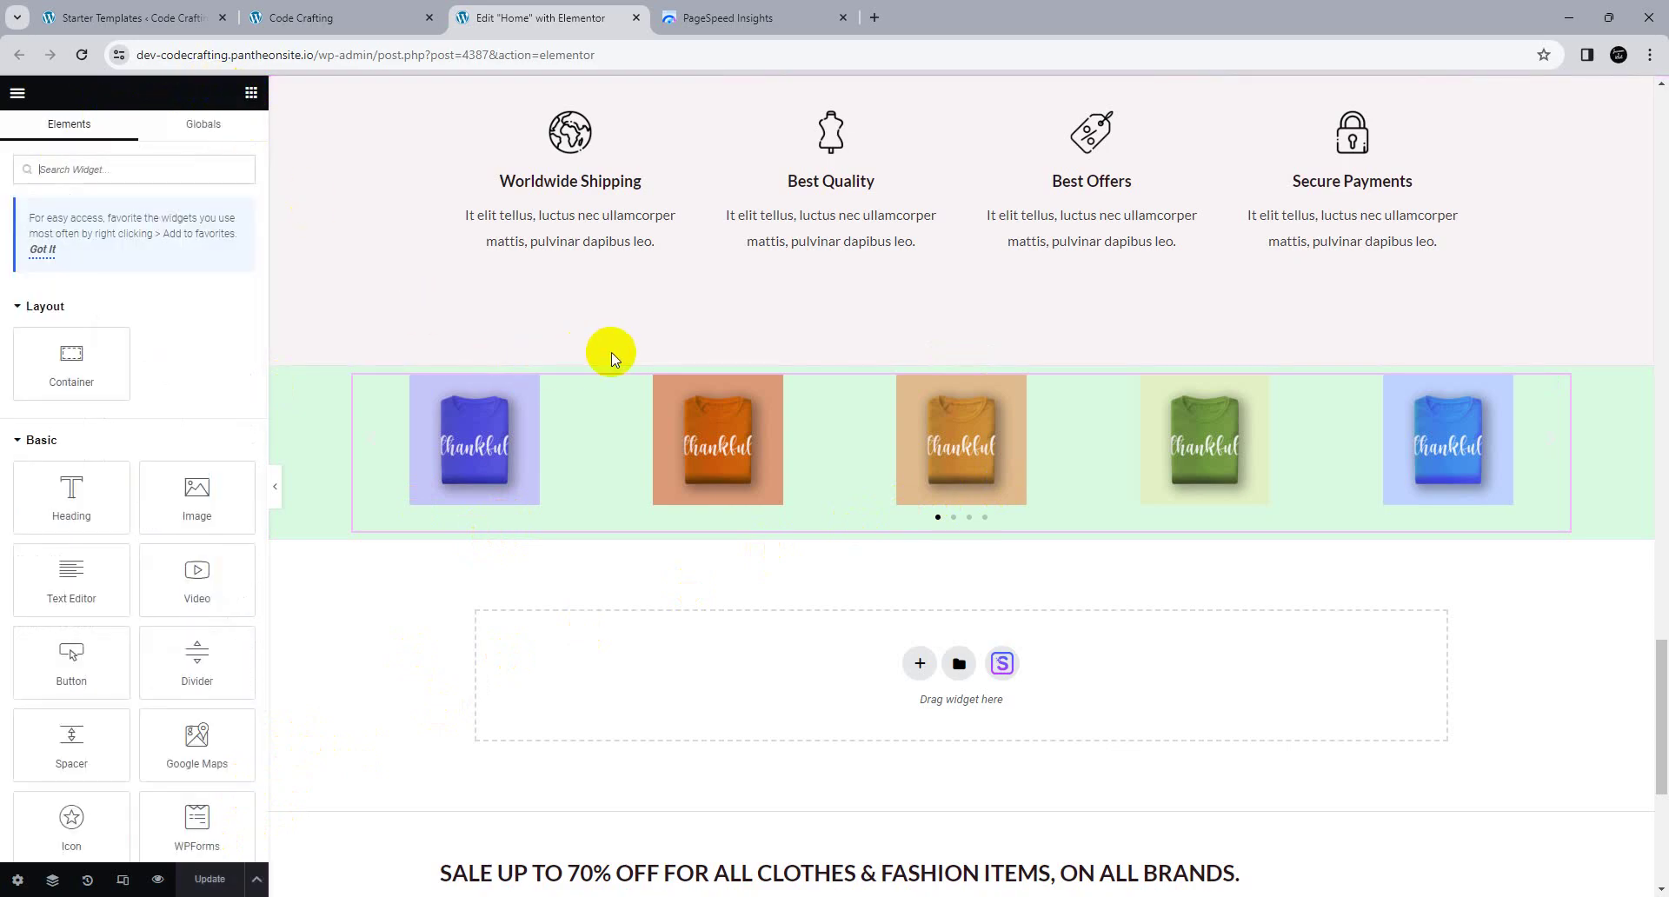
scroll(739, 401, "up", 15)
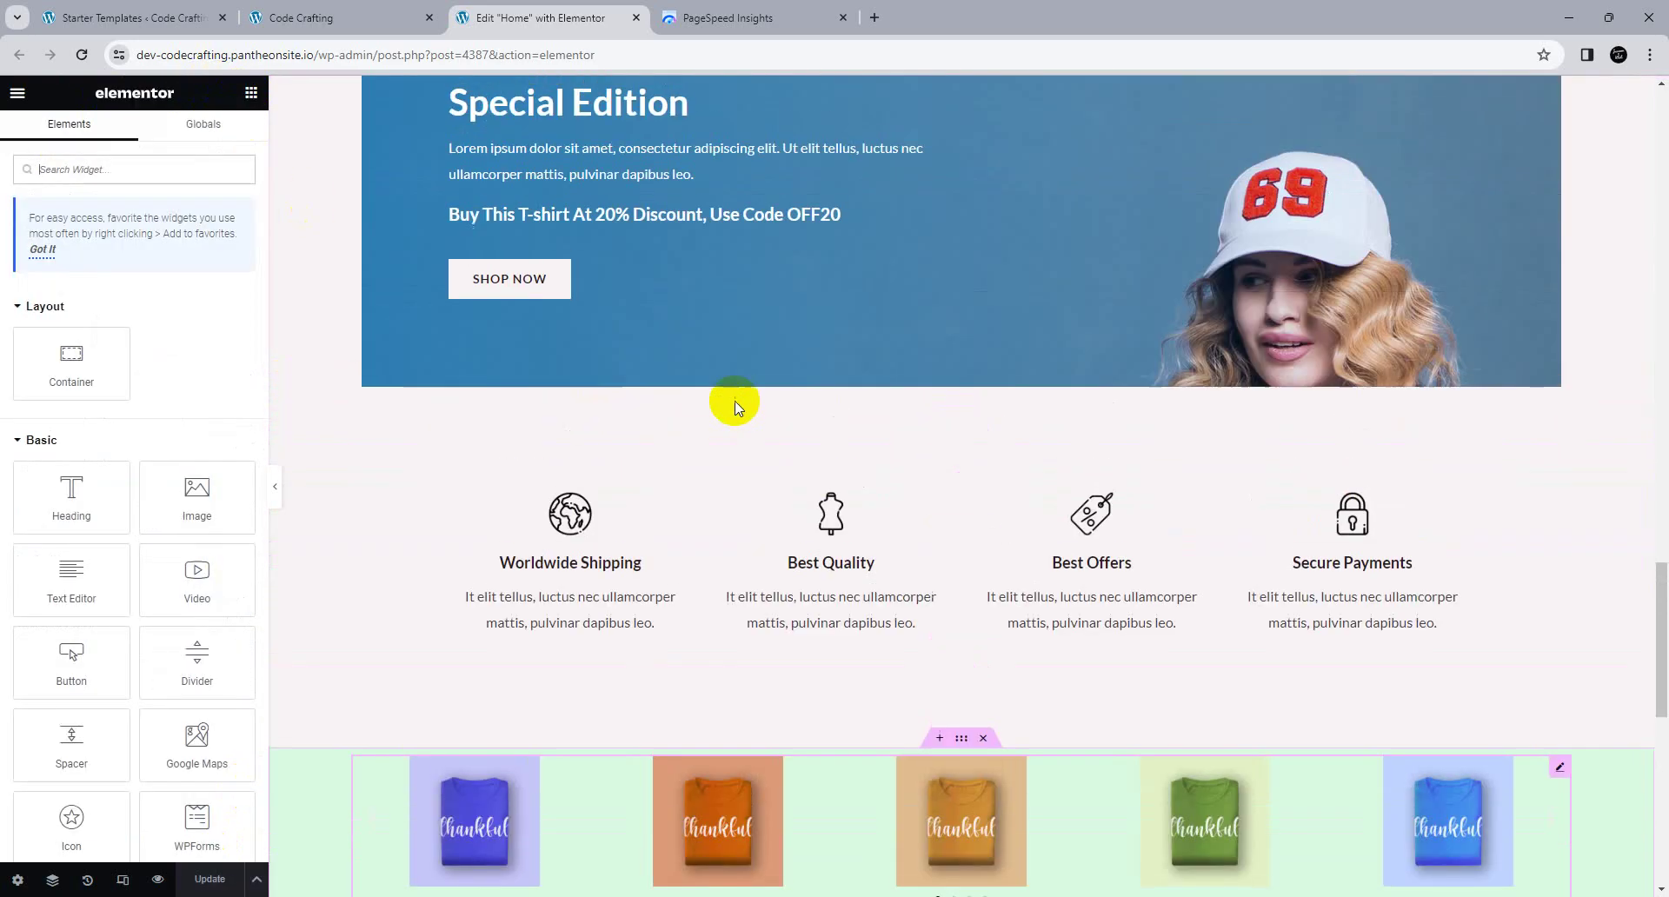
scroll(732, 398, "up", 3)
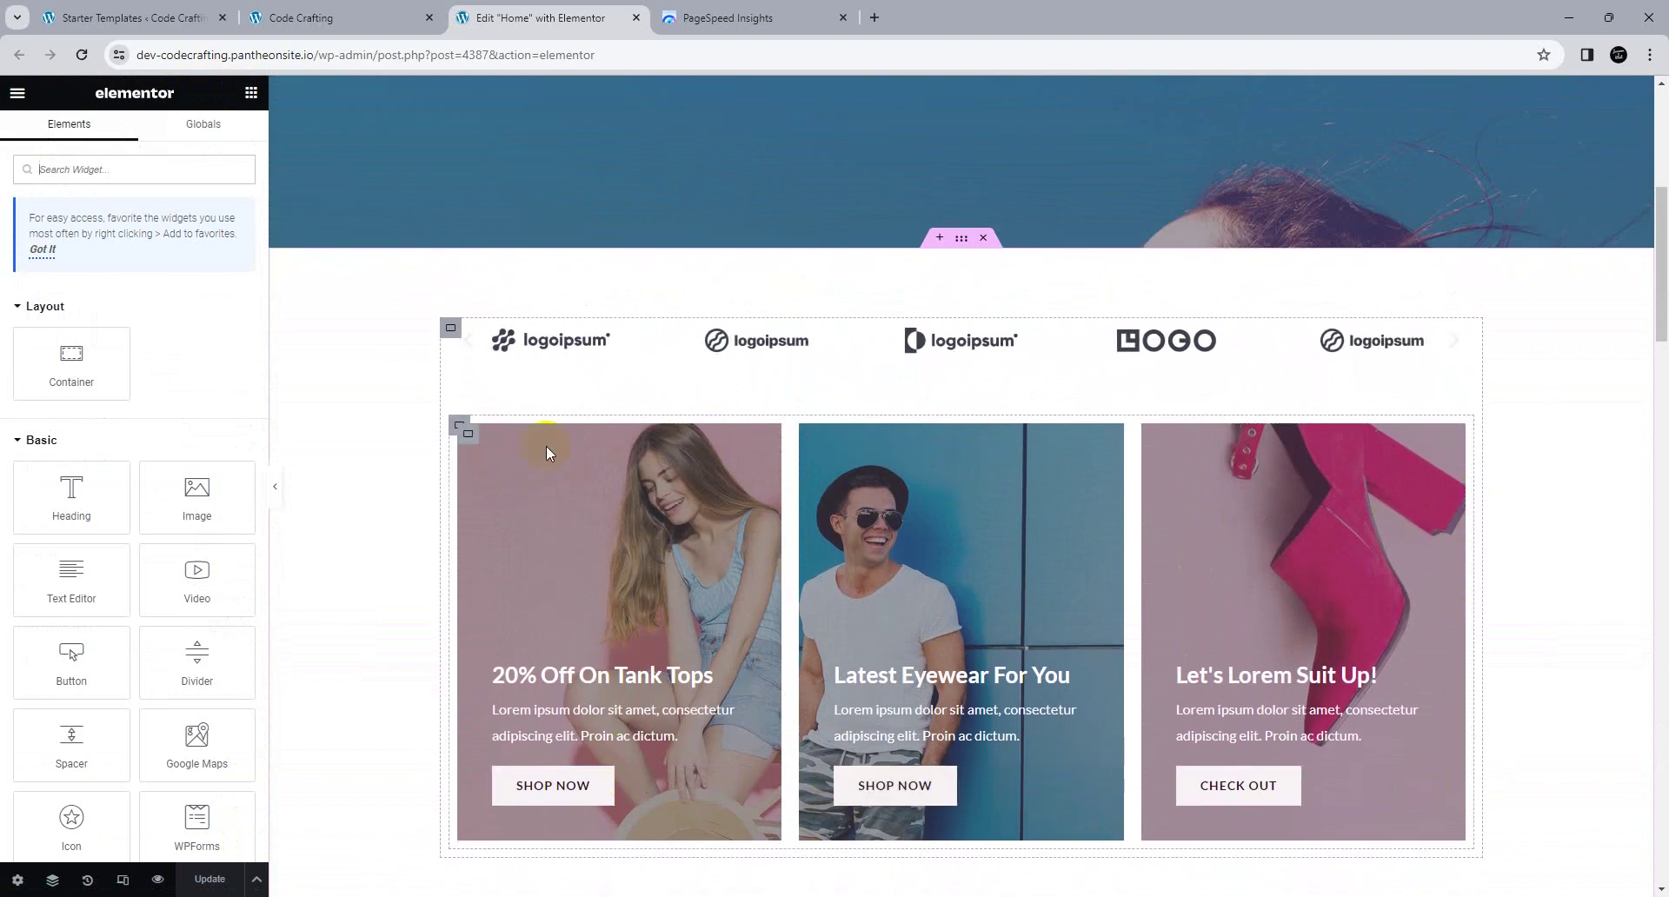
scroll(570, 422, "down", 12)
scroll(575, 425, "down", 10)
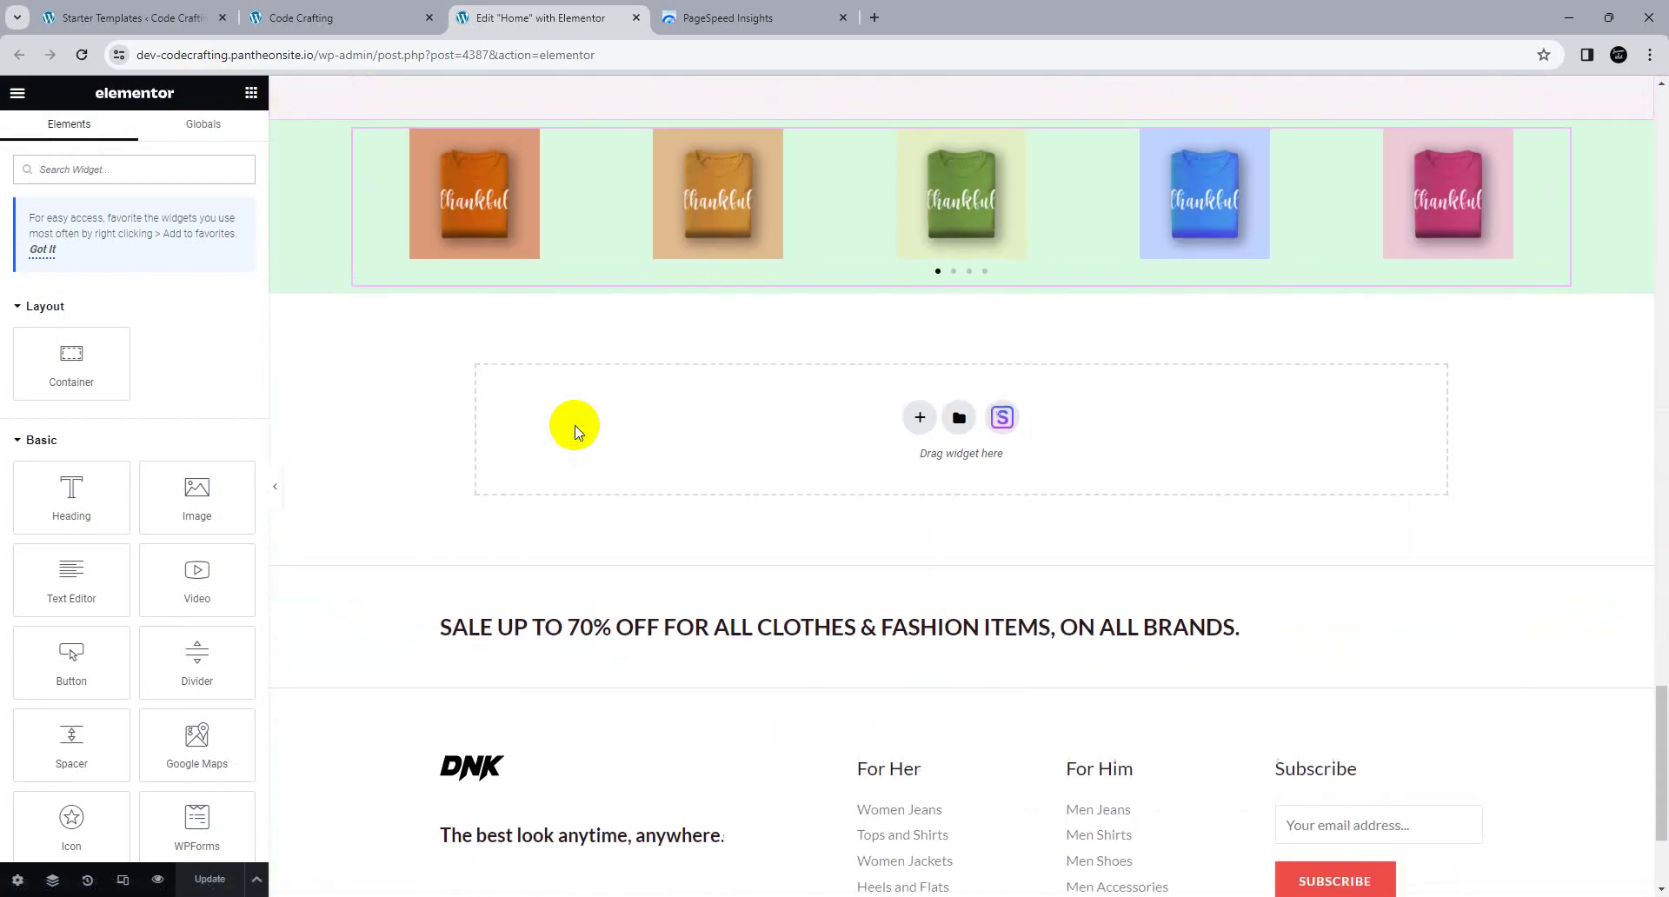
left_click_drag(88, 367, 970, 340)
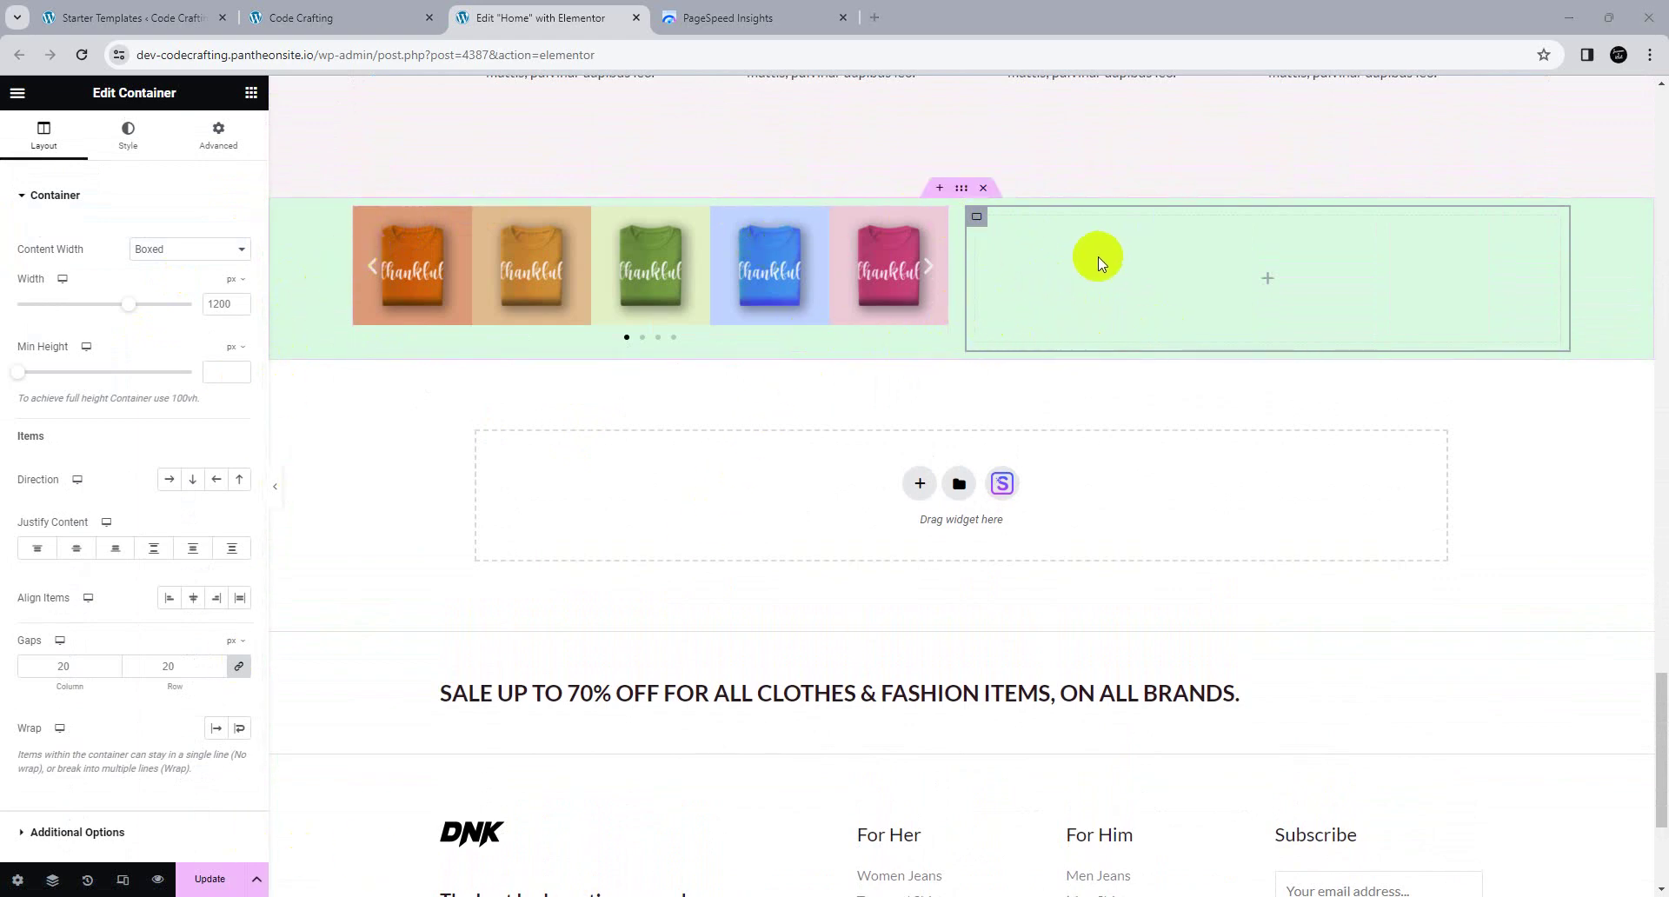
Step: Set the green parent container's direction to a vertical column so the nested container sits below the carousel
left_click(939, 203)
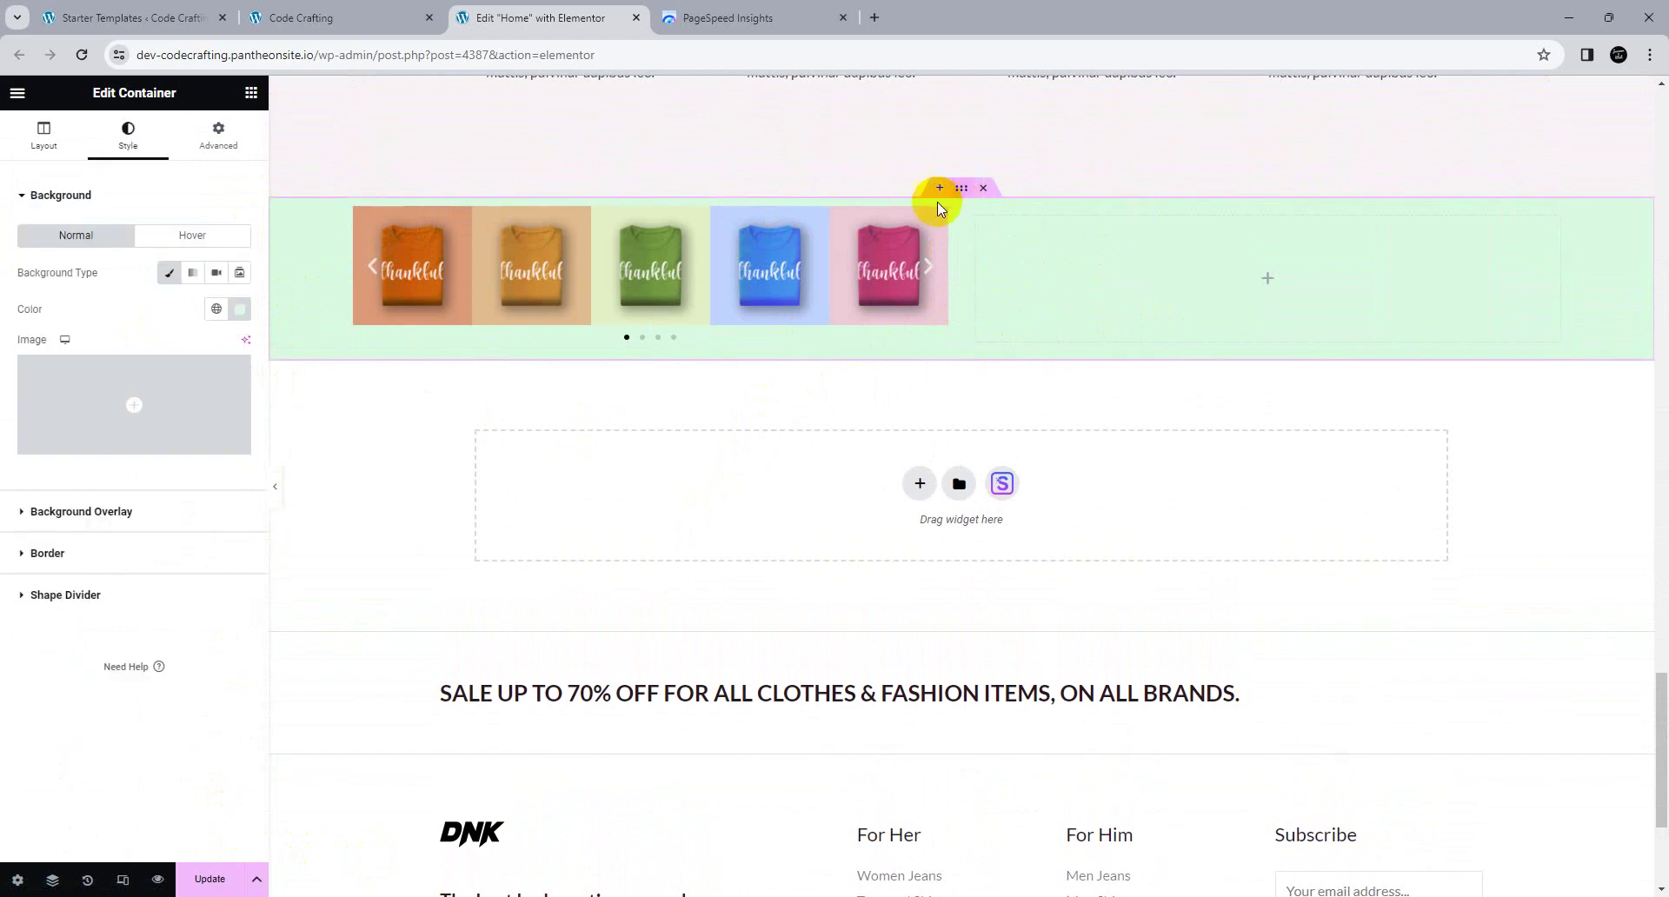
left_click(47, 135)
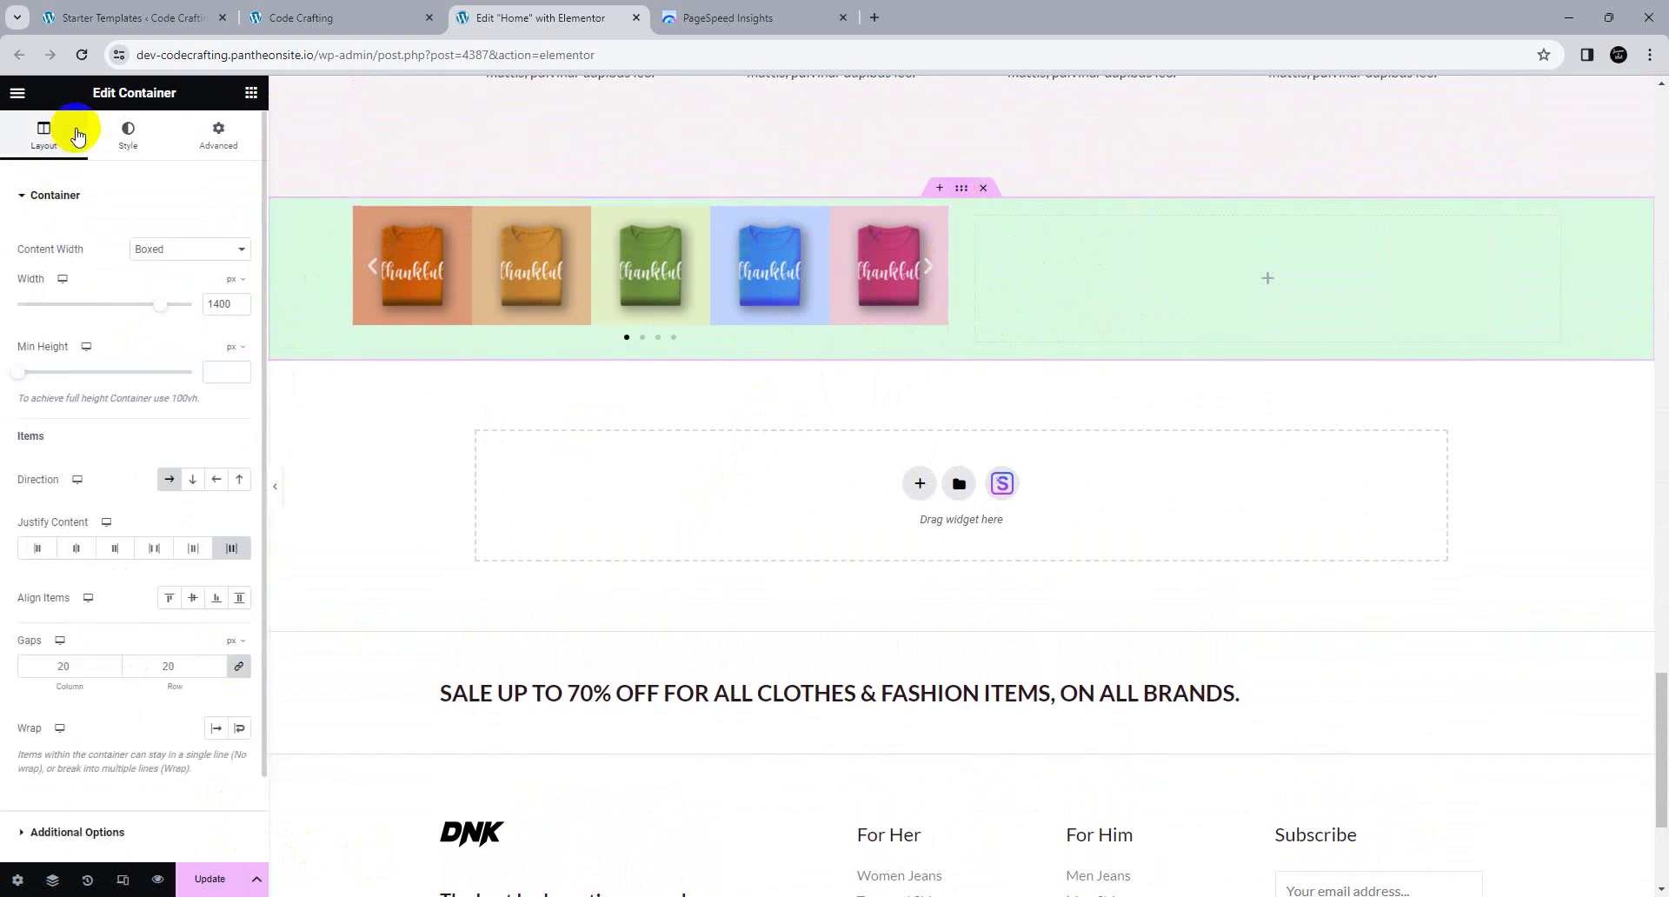
left_click(193, 485)
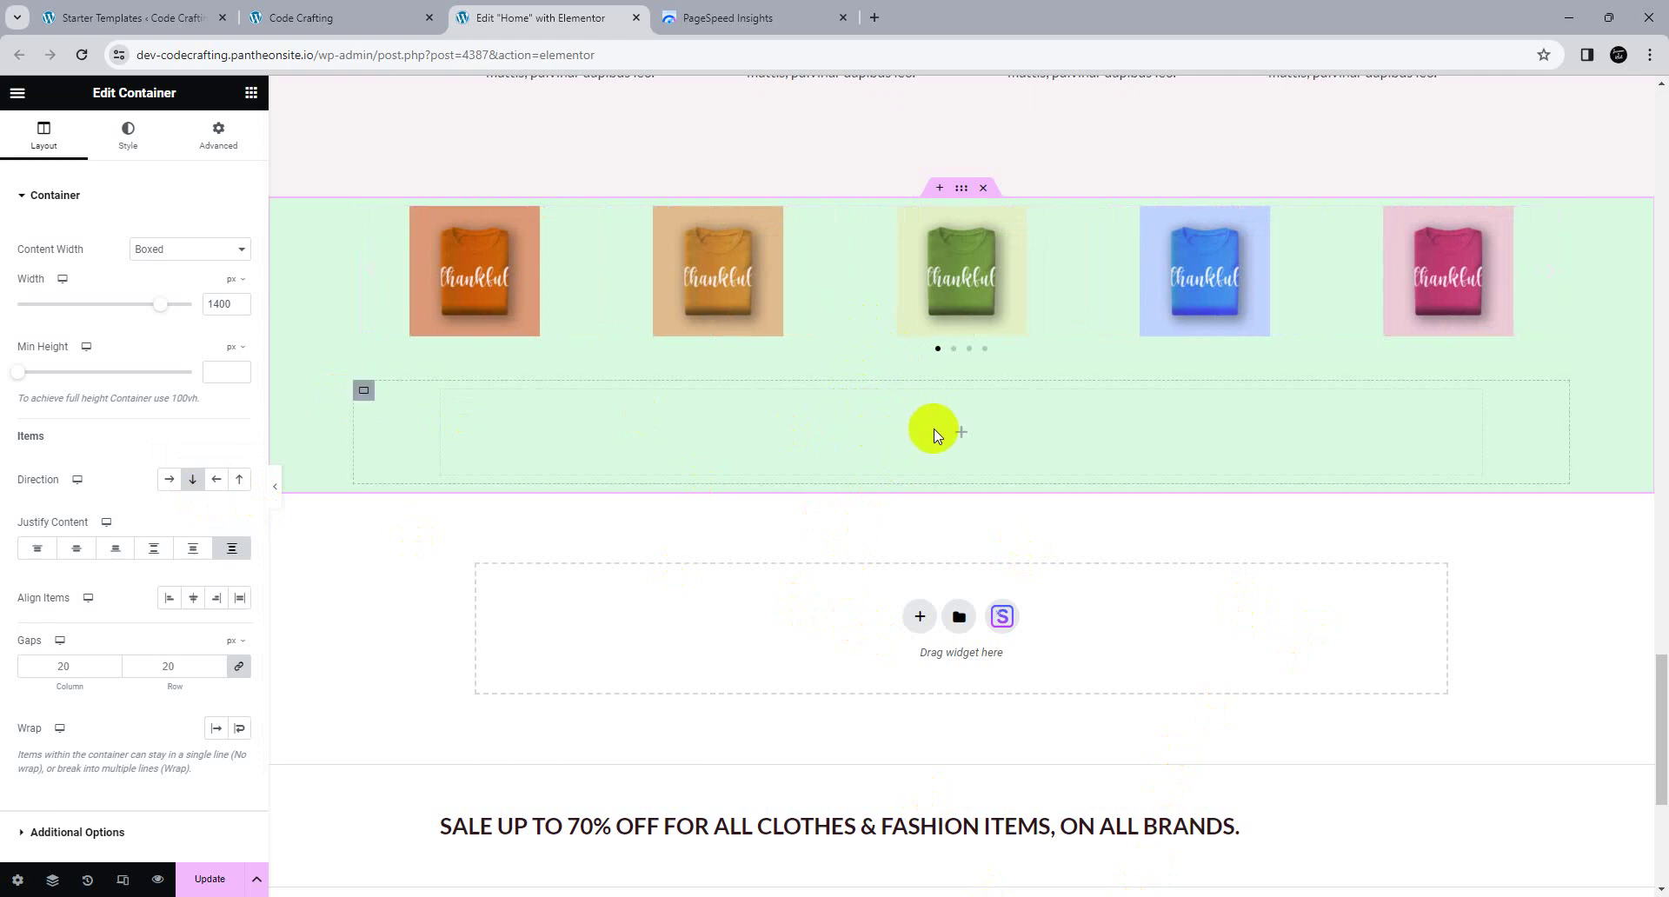
Step: Set the nested container's content width to Full Width
left_click(363, 392)
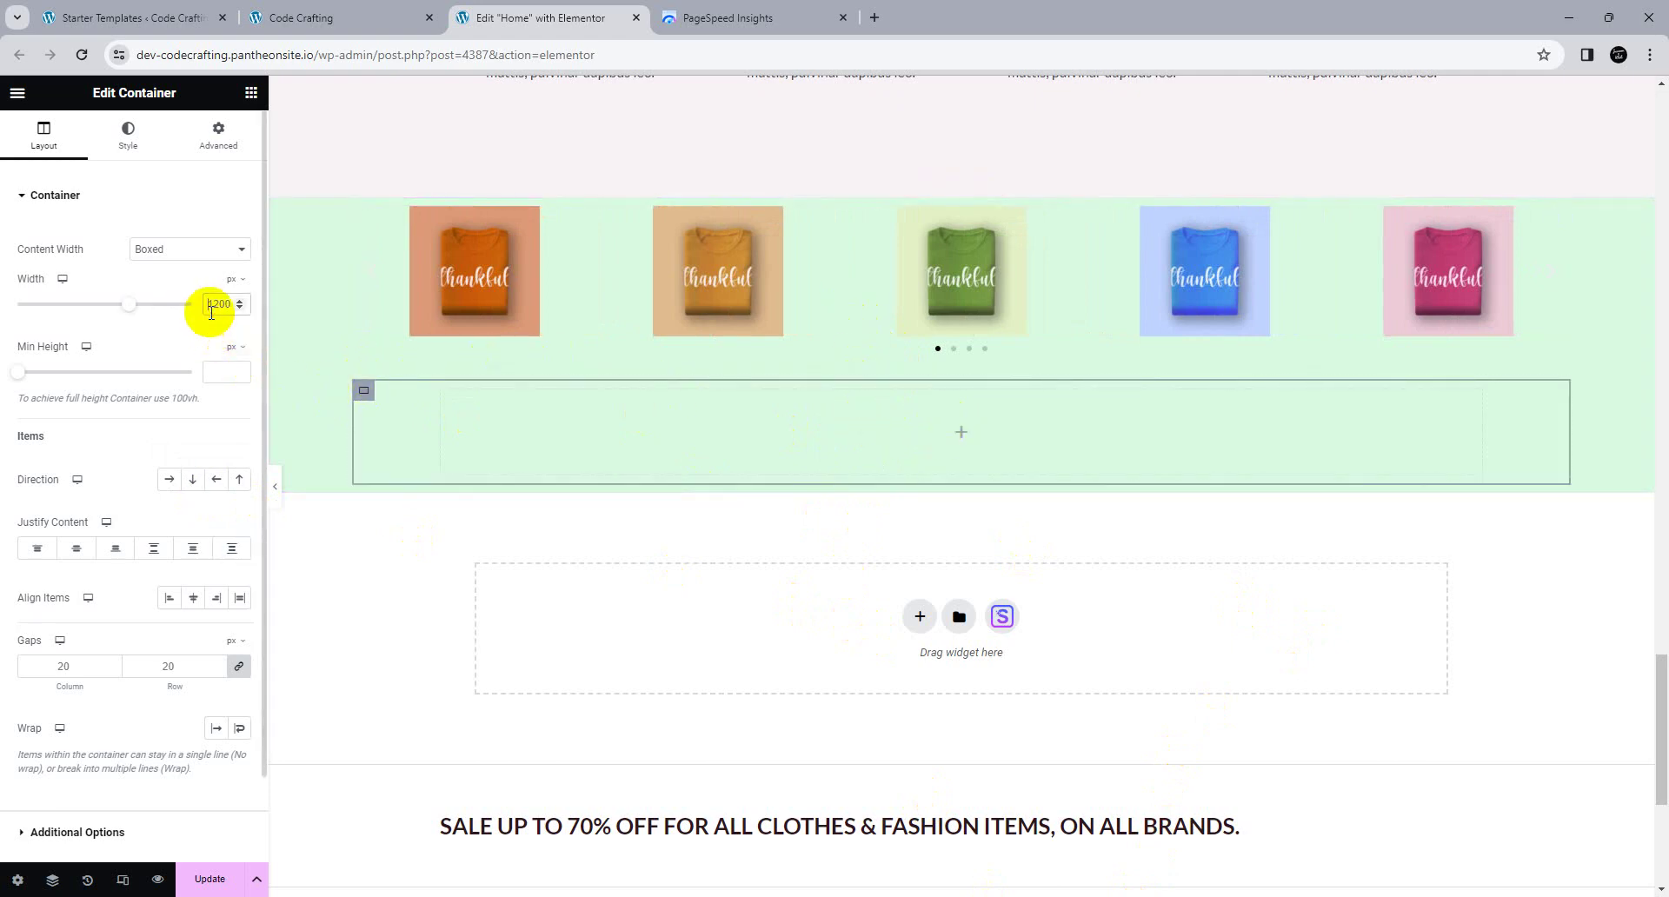
left_click(206, 270)
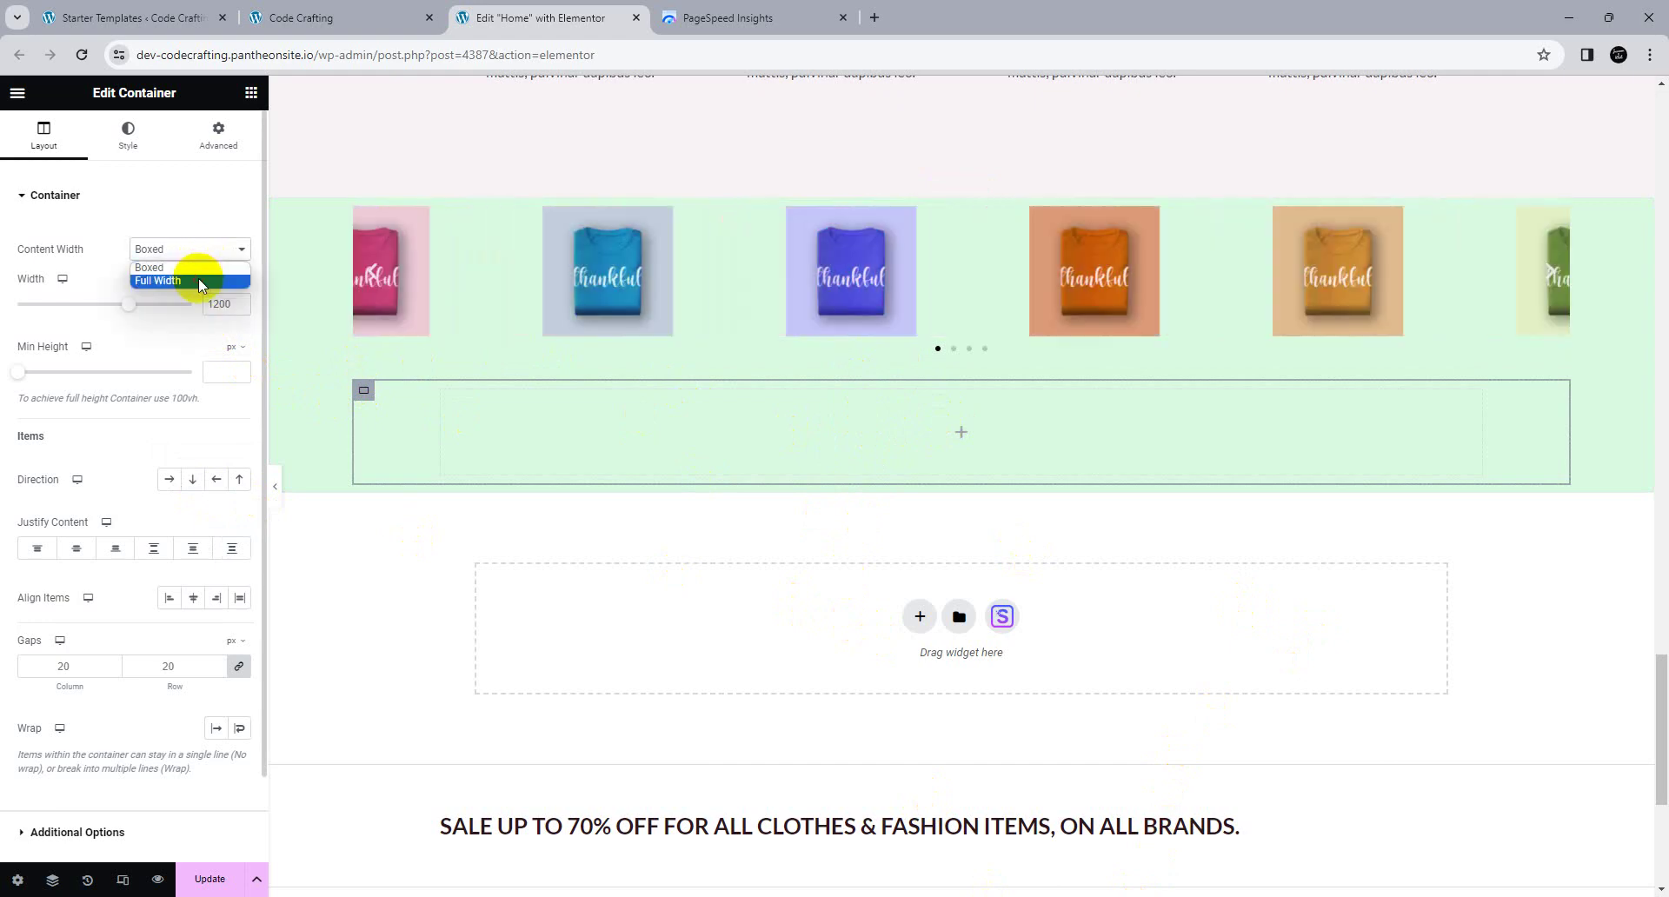
left_click(198, 278)
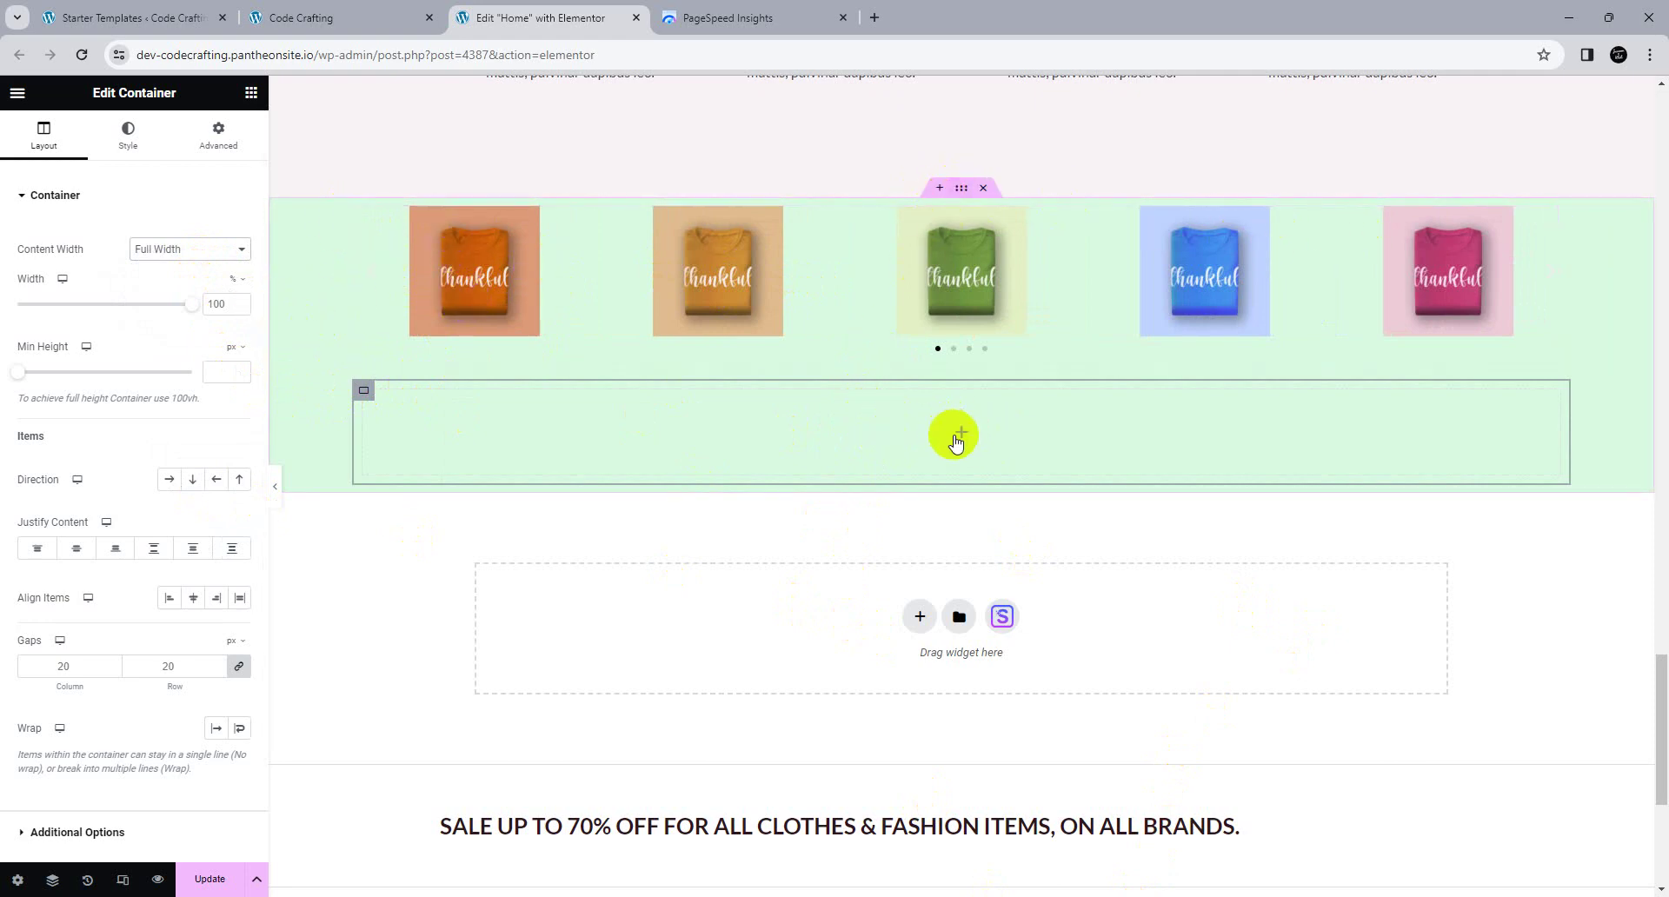
Step: Review the three-column promo section, and add a new inner container inside the full-width container below the carousel
scroll(790, 408, "up", 15)
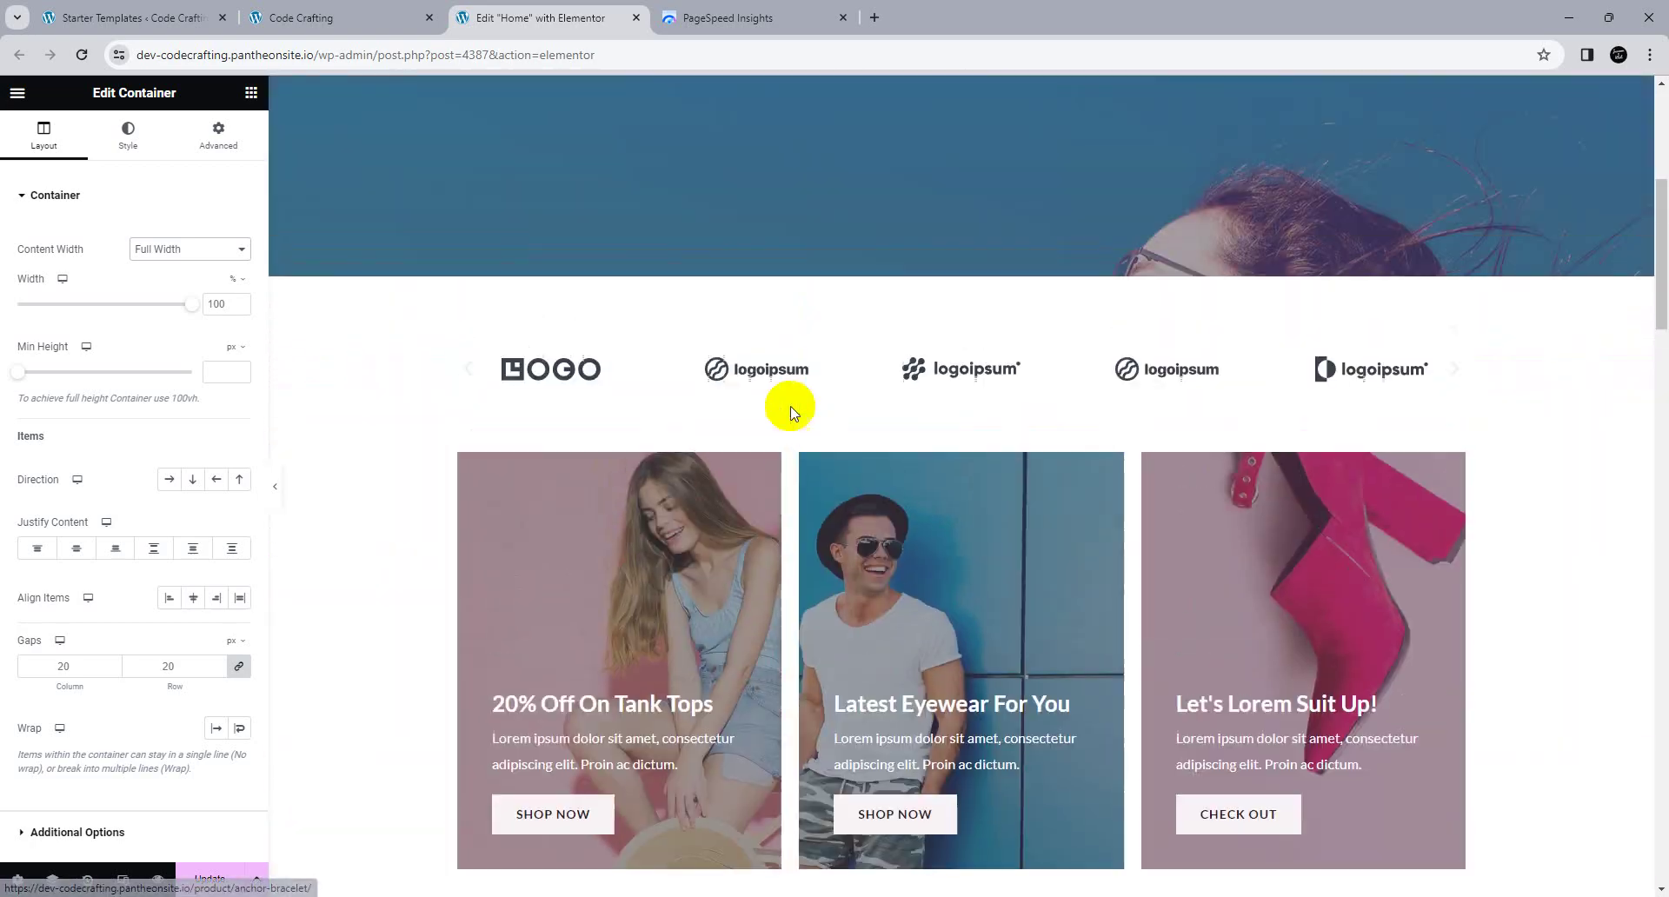
scroll(764, 374, "down", 2)
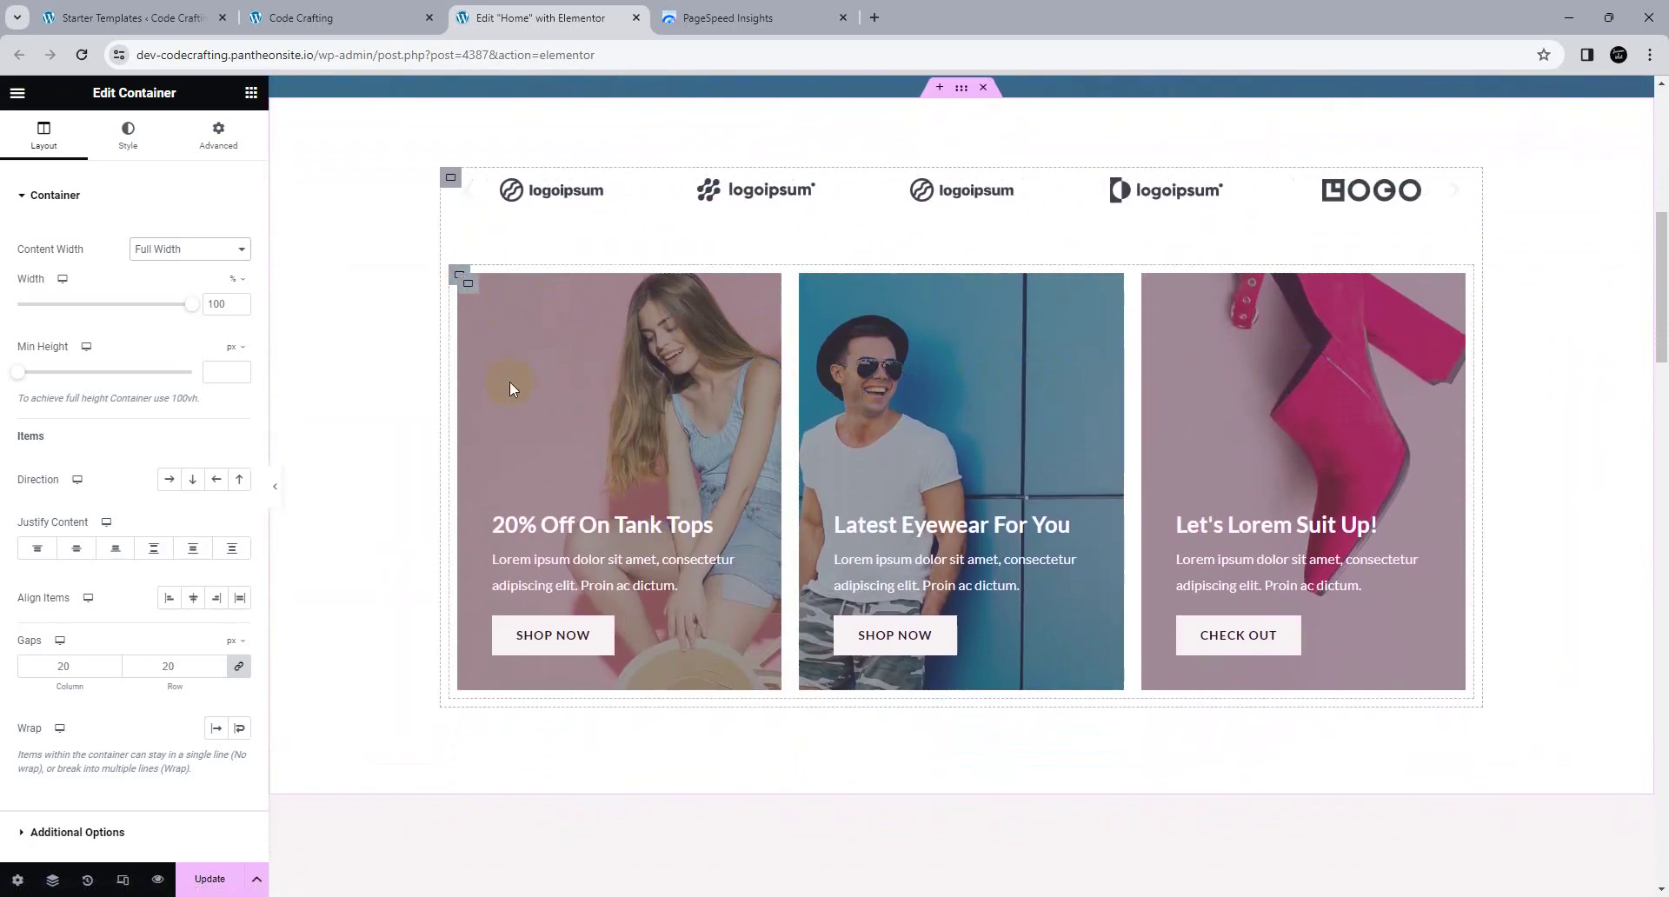
scroll(509, 380, "down", 20)
scroll(511, 387, "up", 4)
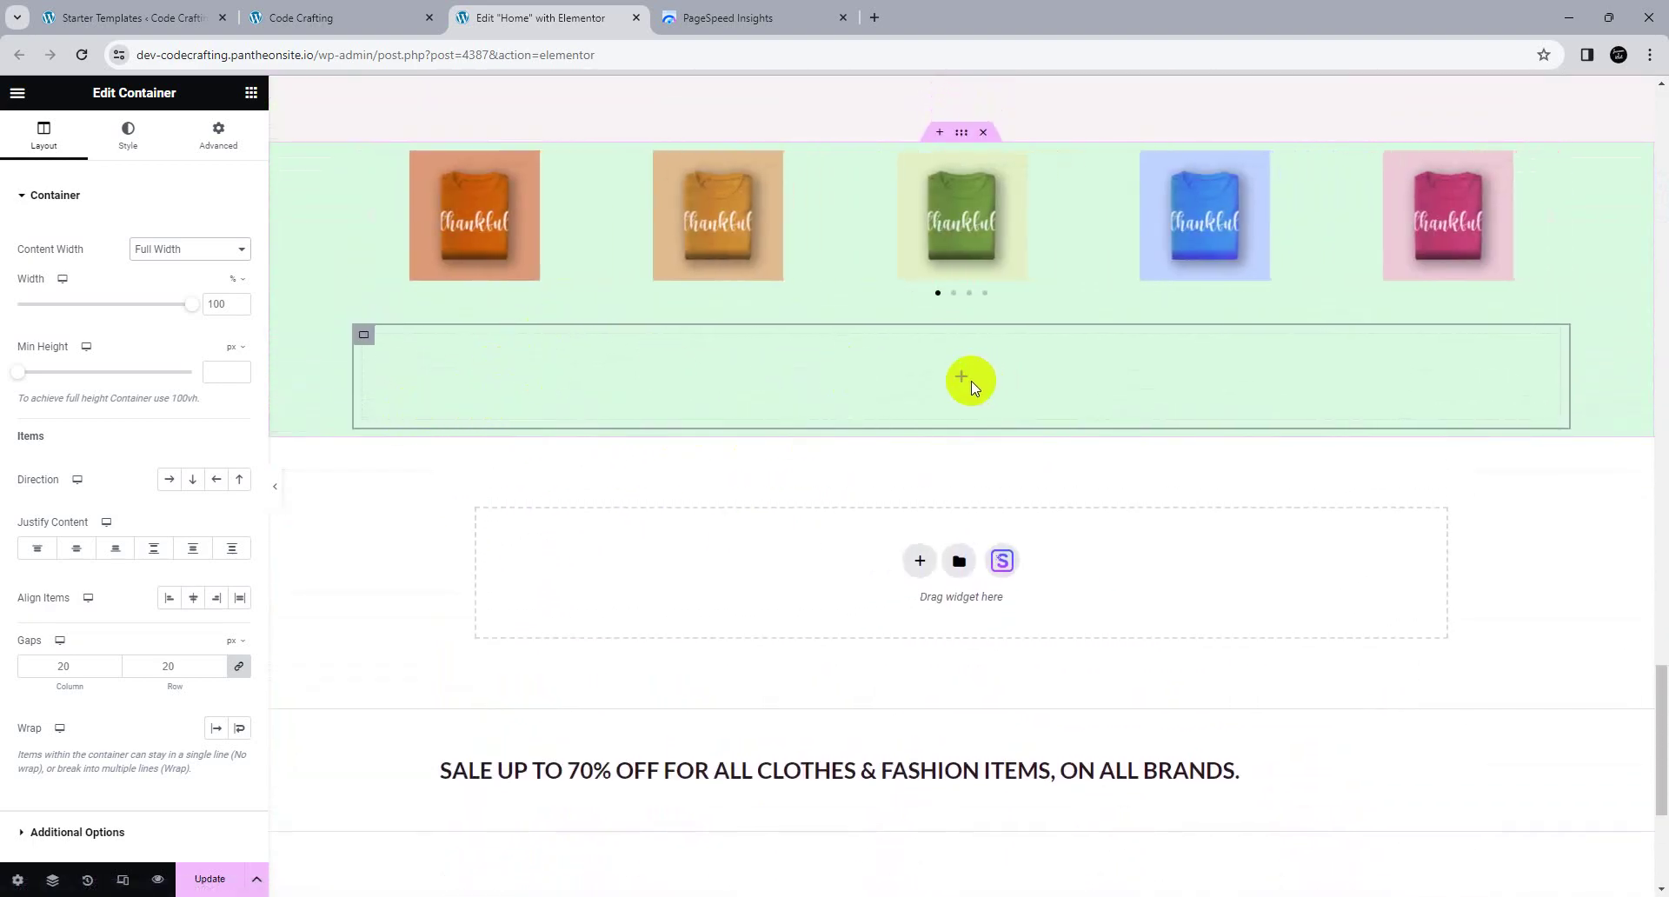
left_click(251, 92)
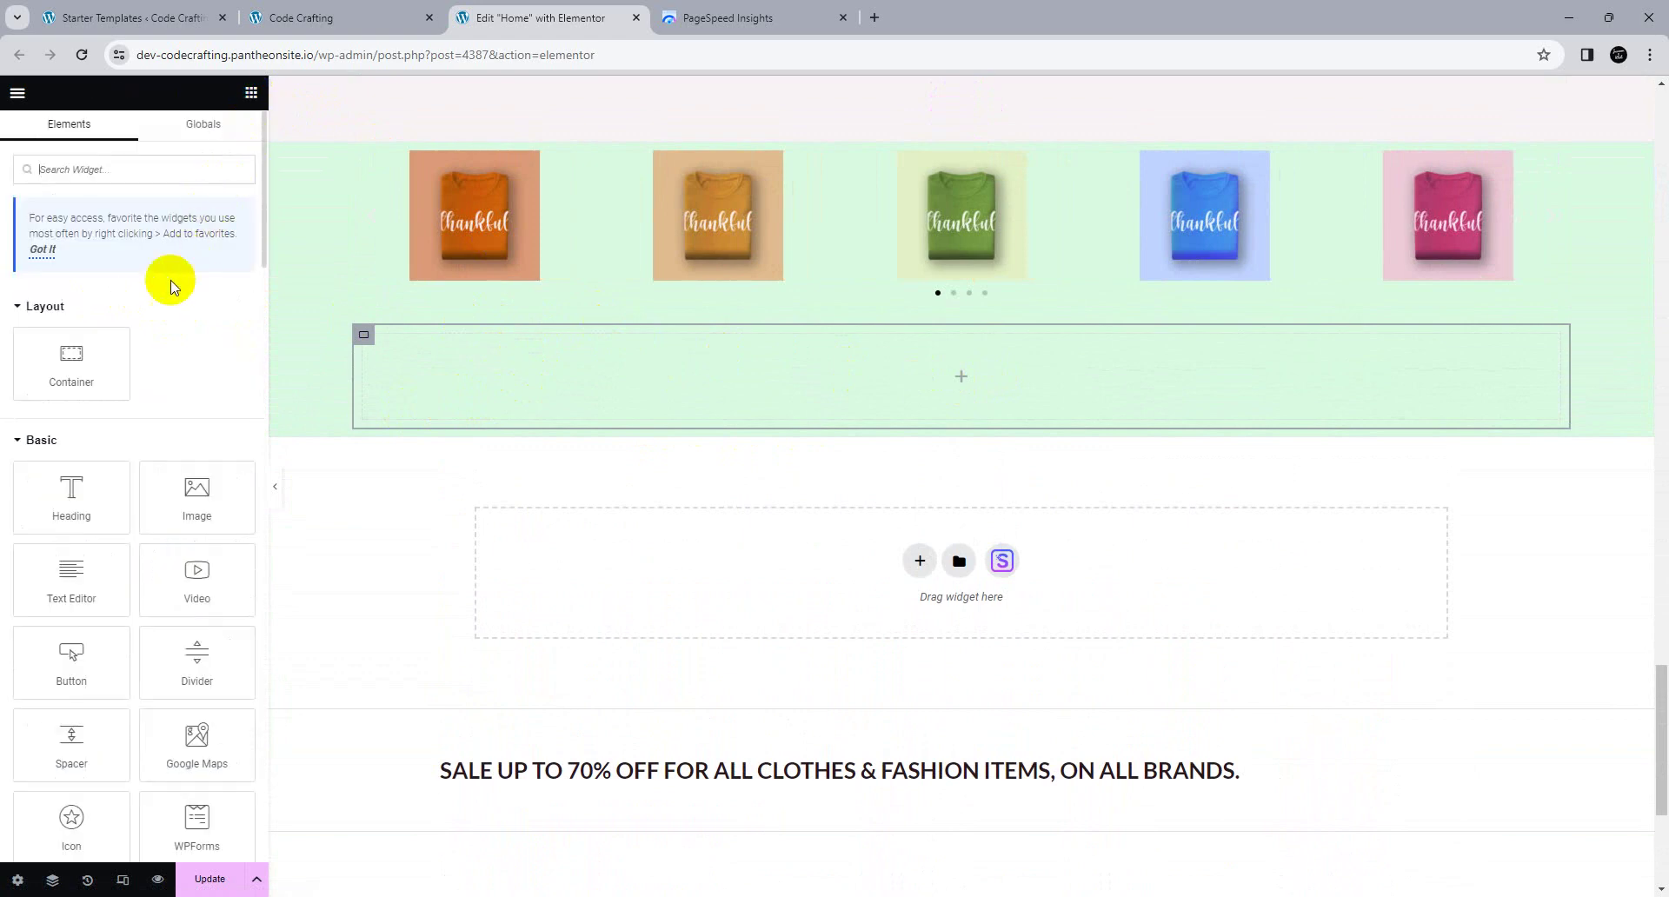
left_click_drag(75, 350, 393, 353)
left_click(365, 336)
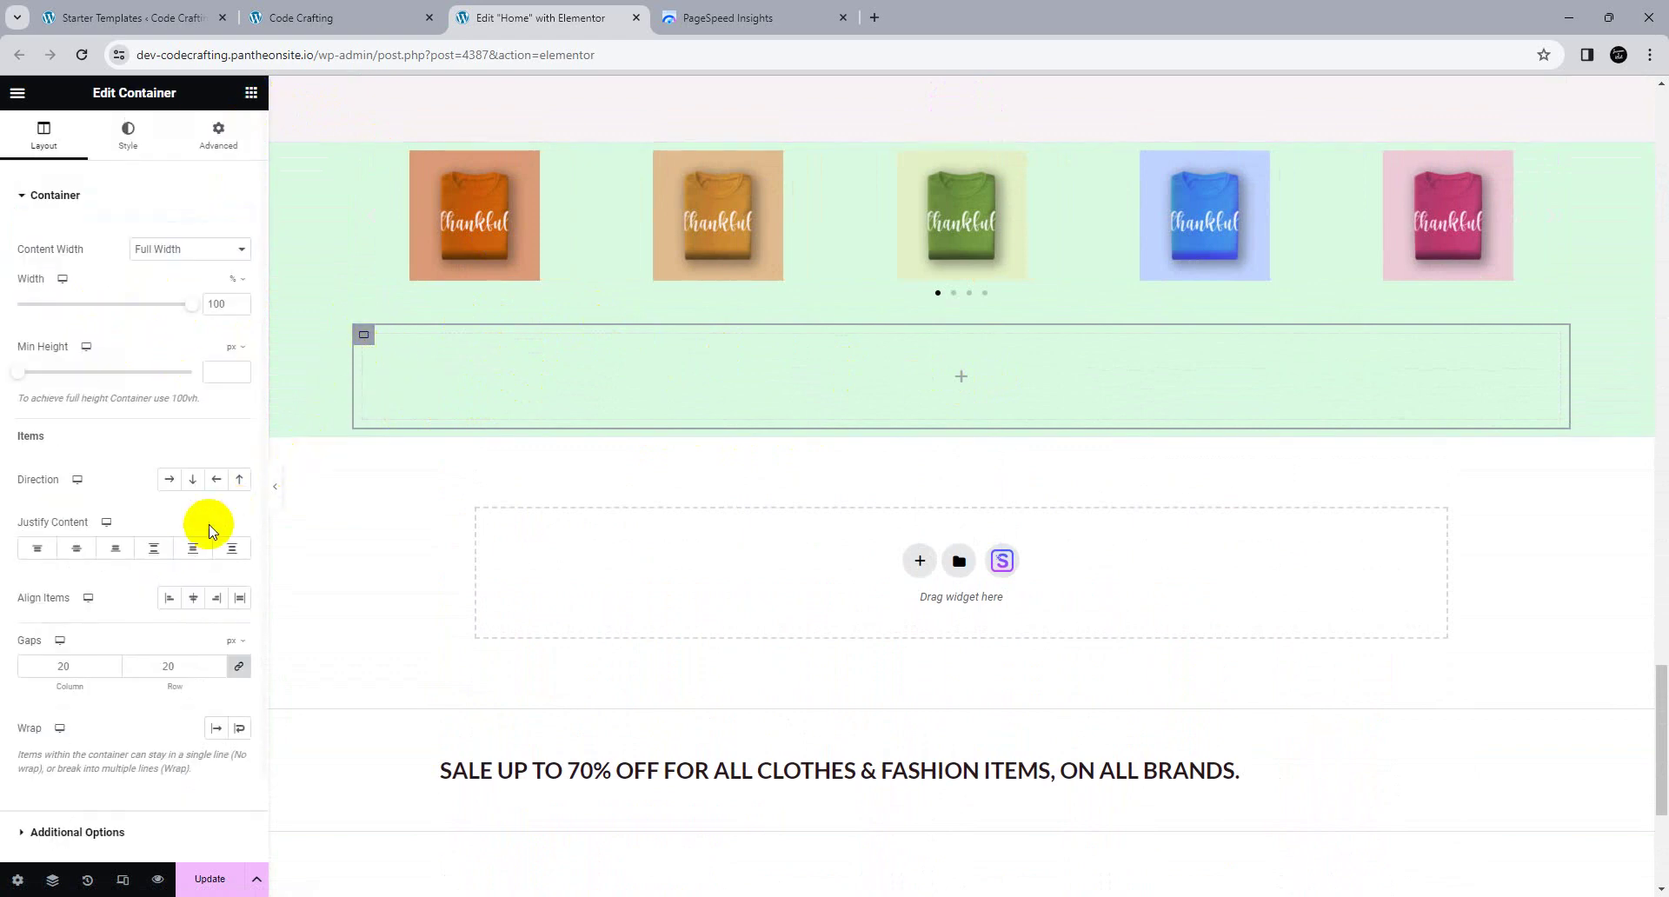
left_click(251, 92)
left_click_drag(122, 366, 888, 382)
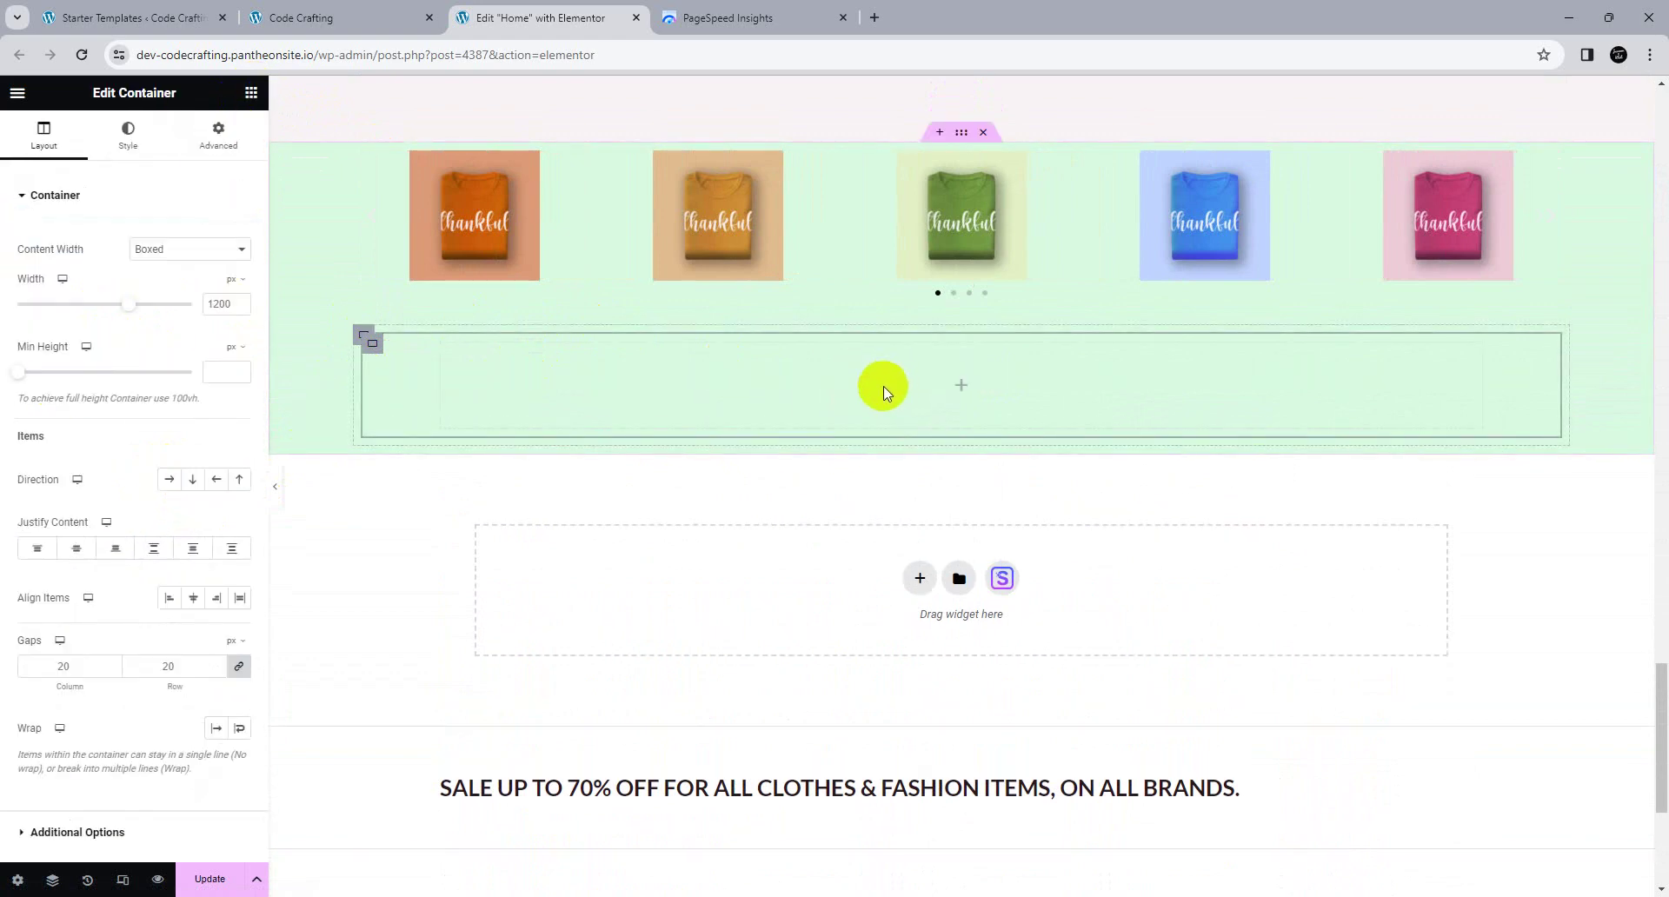
Step: Duplicate the inner container twice to form three equal columns below the carousel
right_click(372, 343)
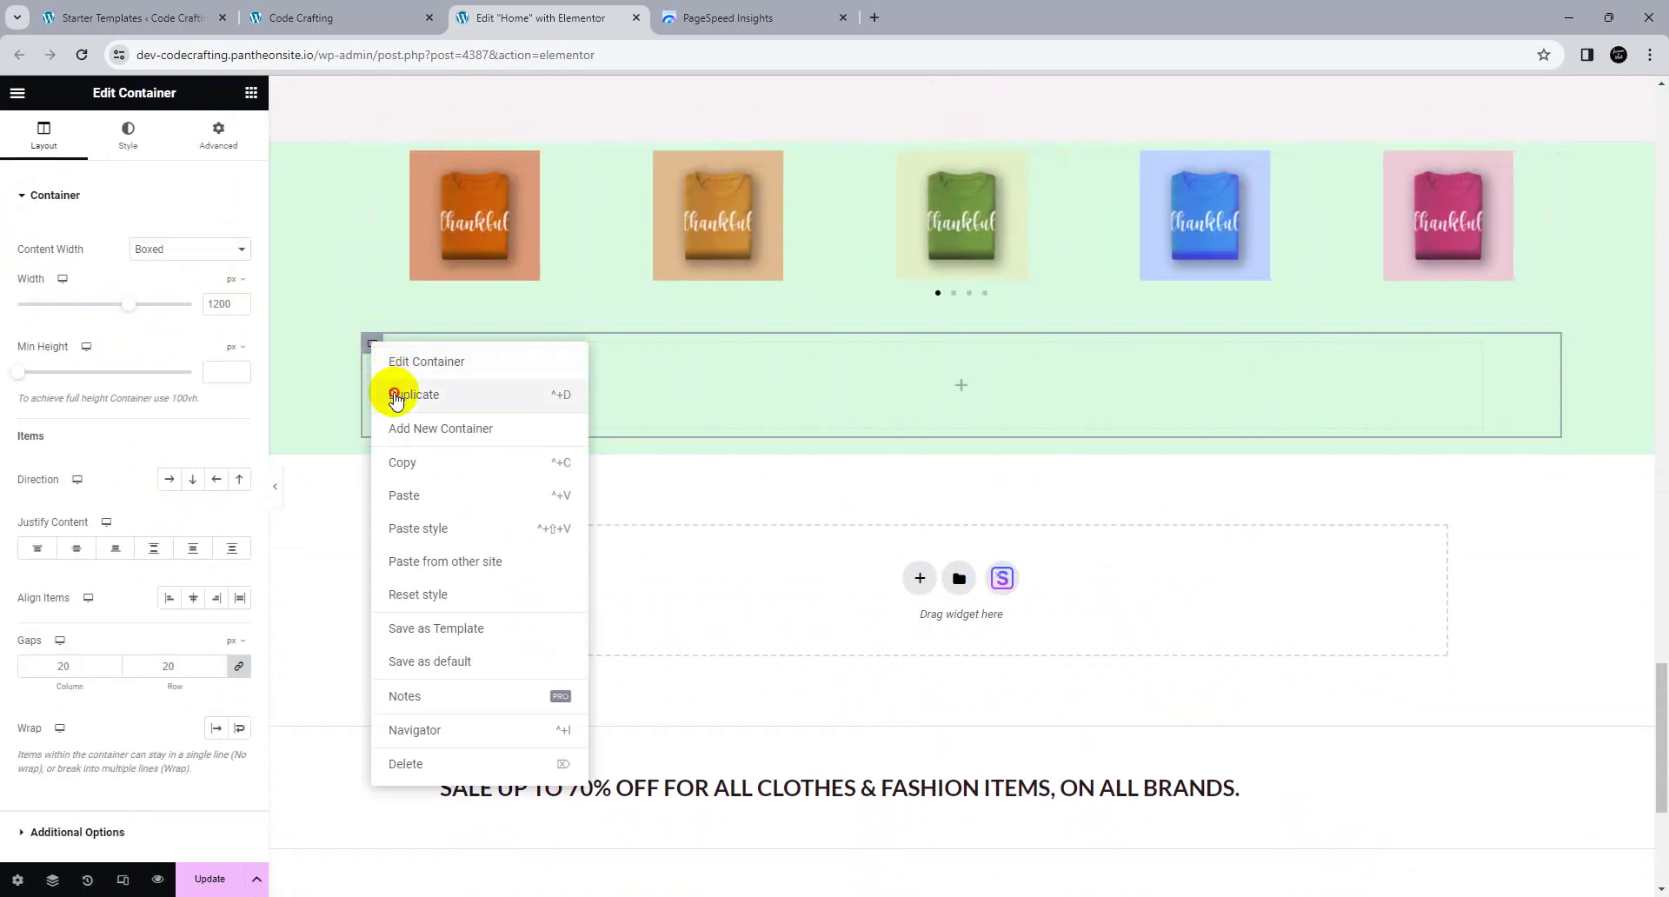
left_click(393, 395)
right_click(379, 348)
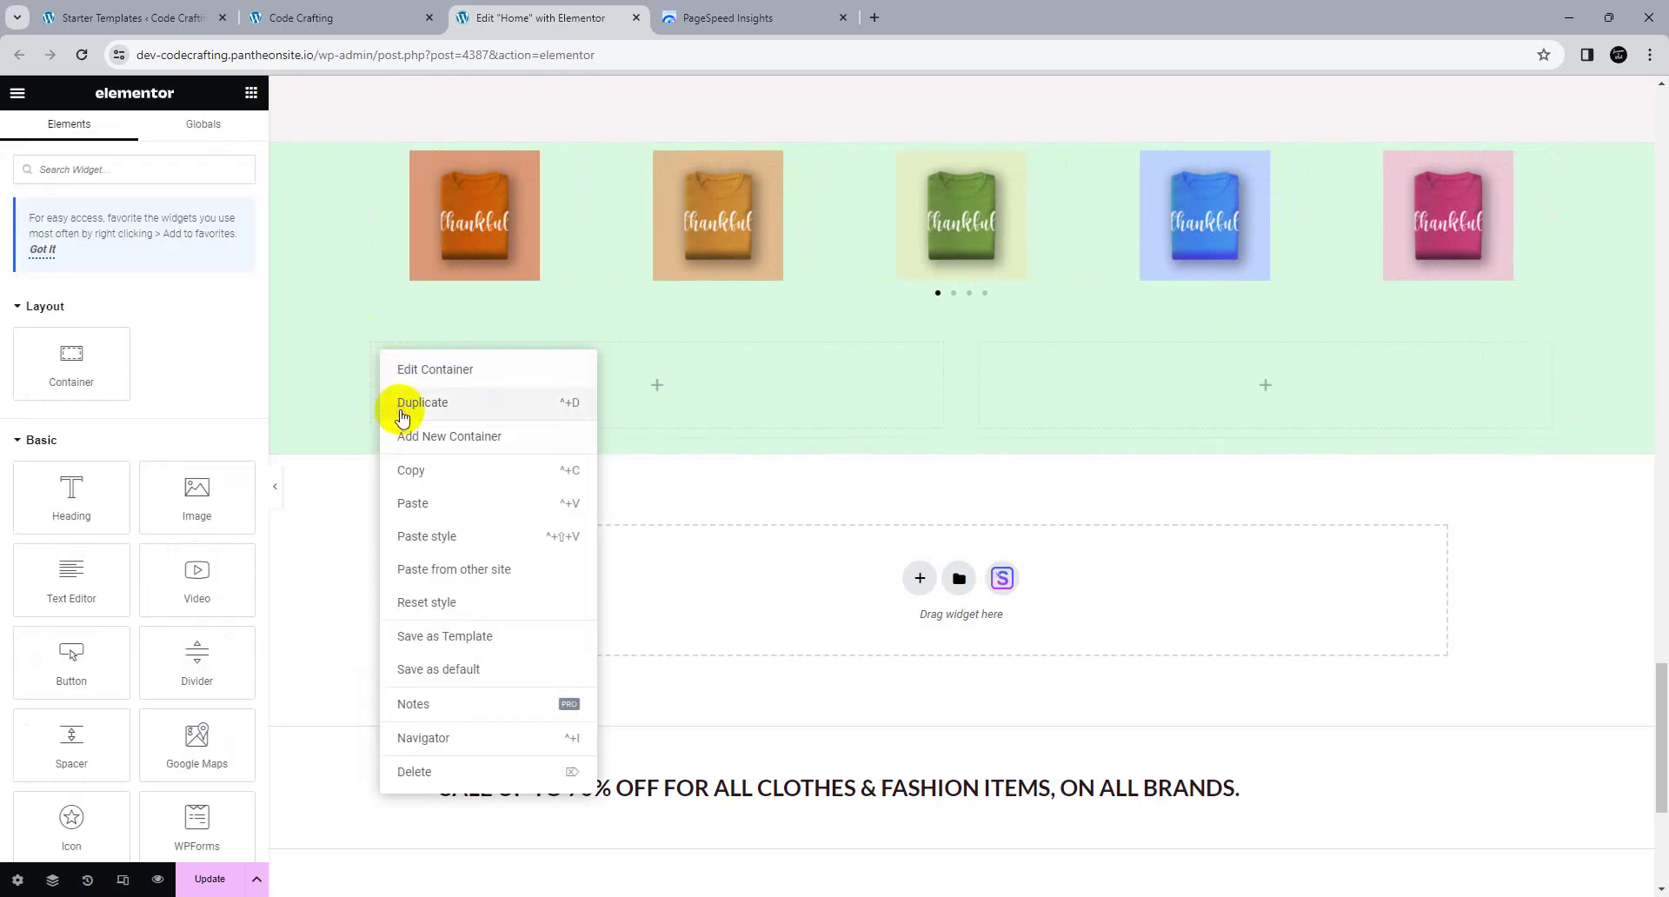
left_click(403, 405)
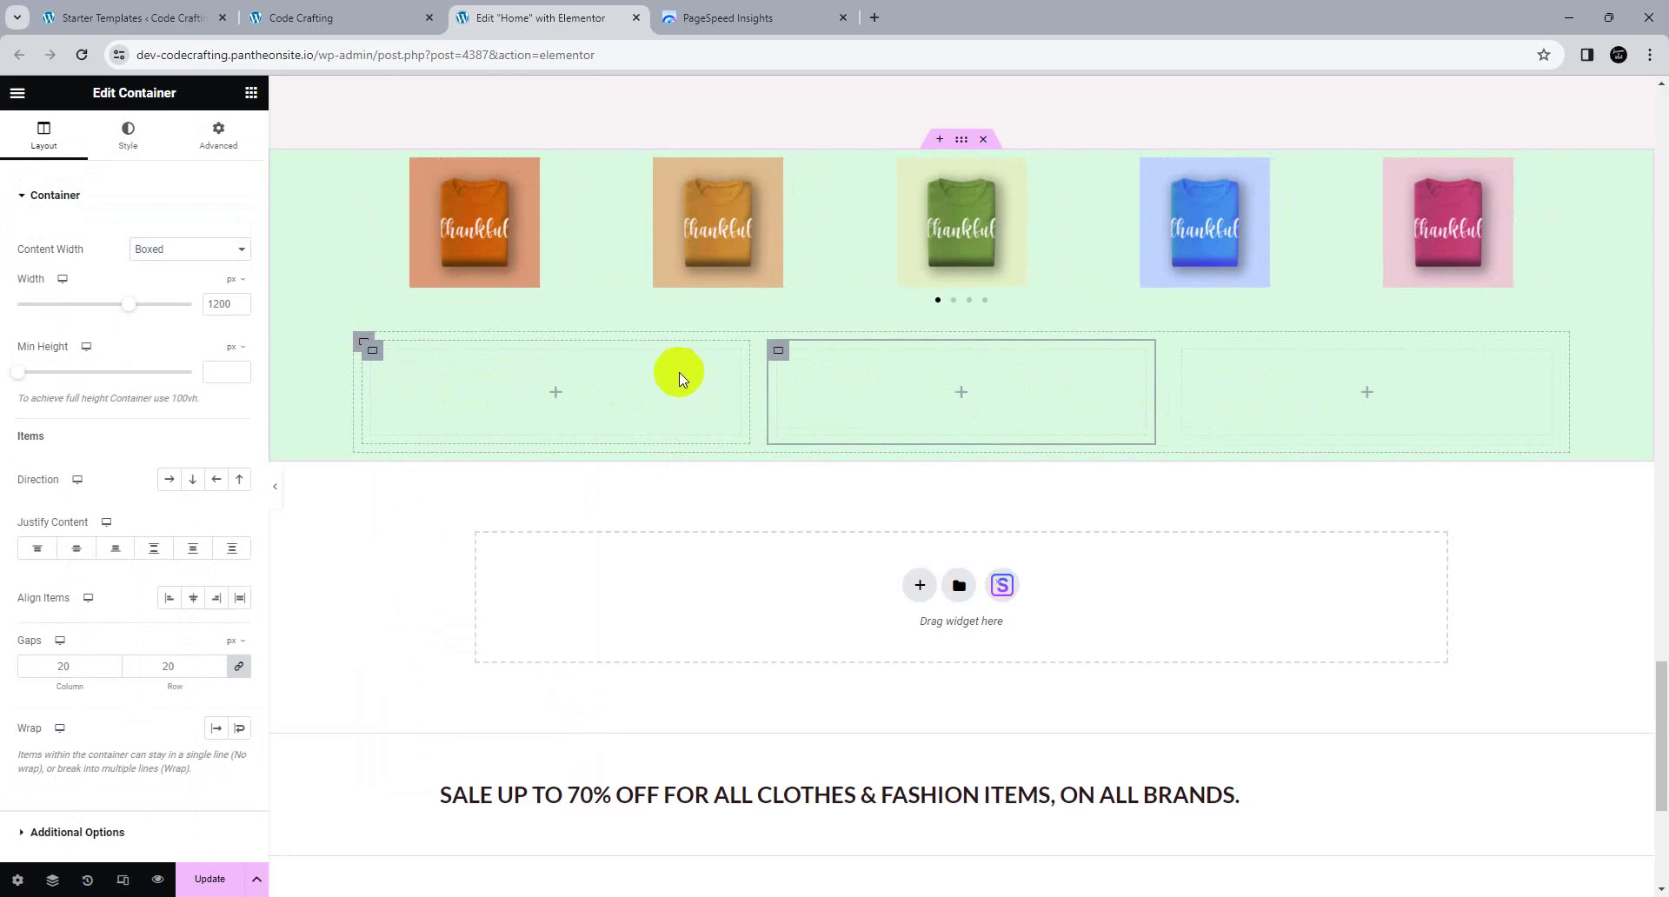
scroll(674, 376, "up", 15)
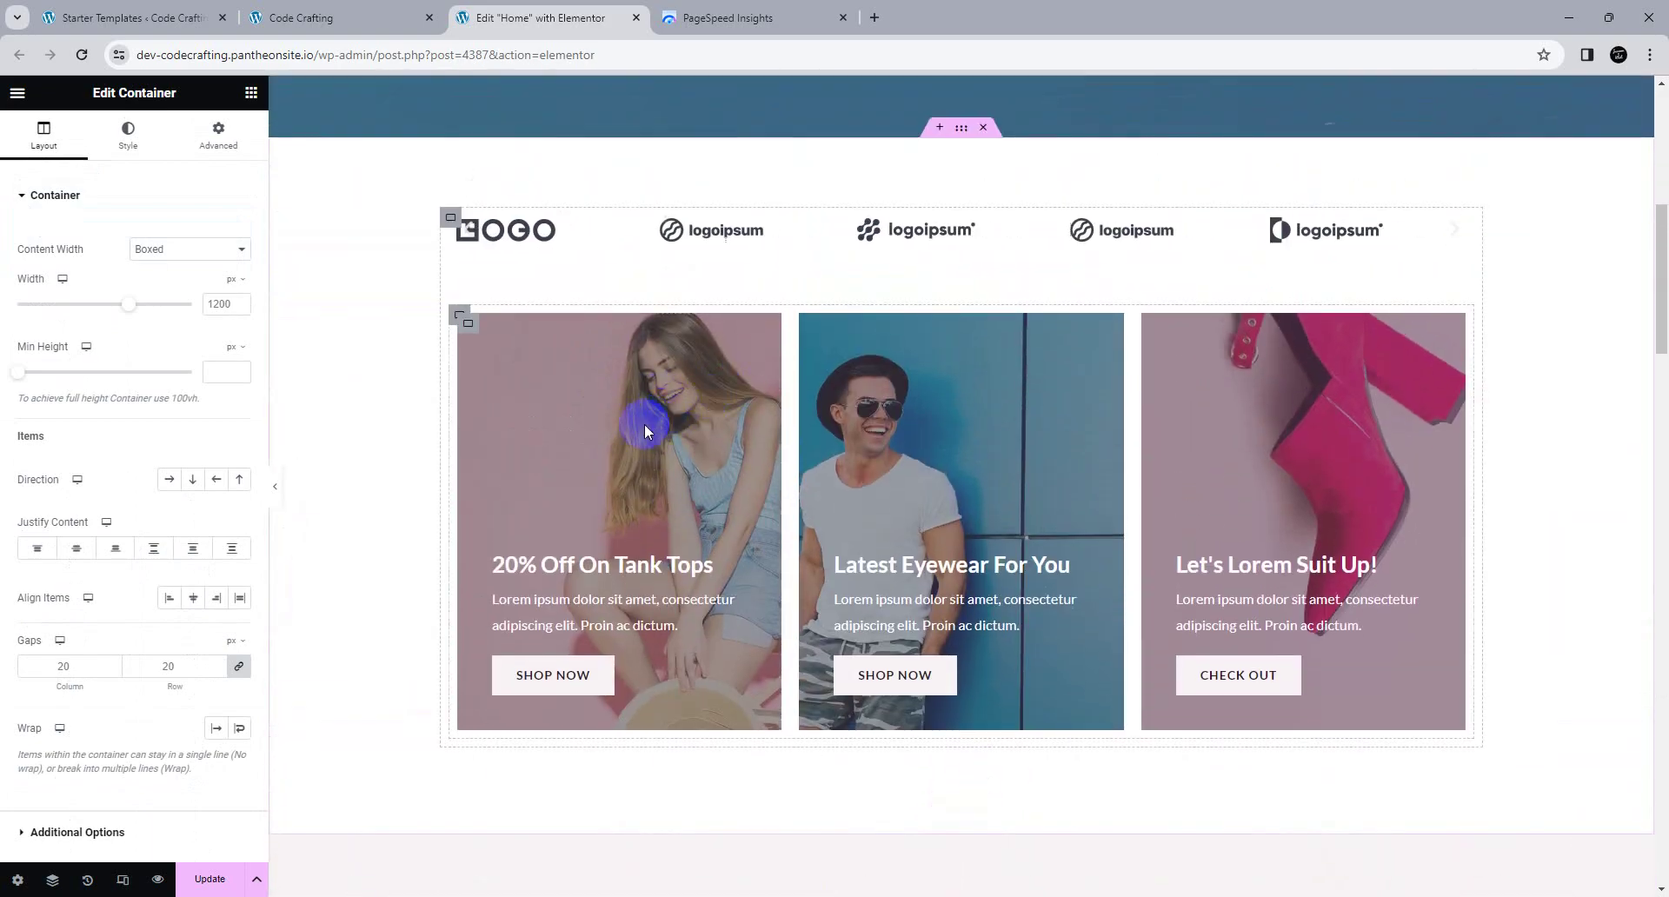
Step: Inspect the first promo column's contents, and copy its "20% Off On Tank Tops" image box into the first column of the green section
left_click(467, 327)
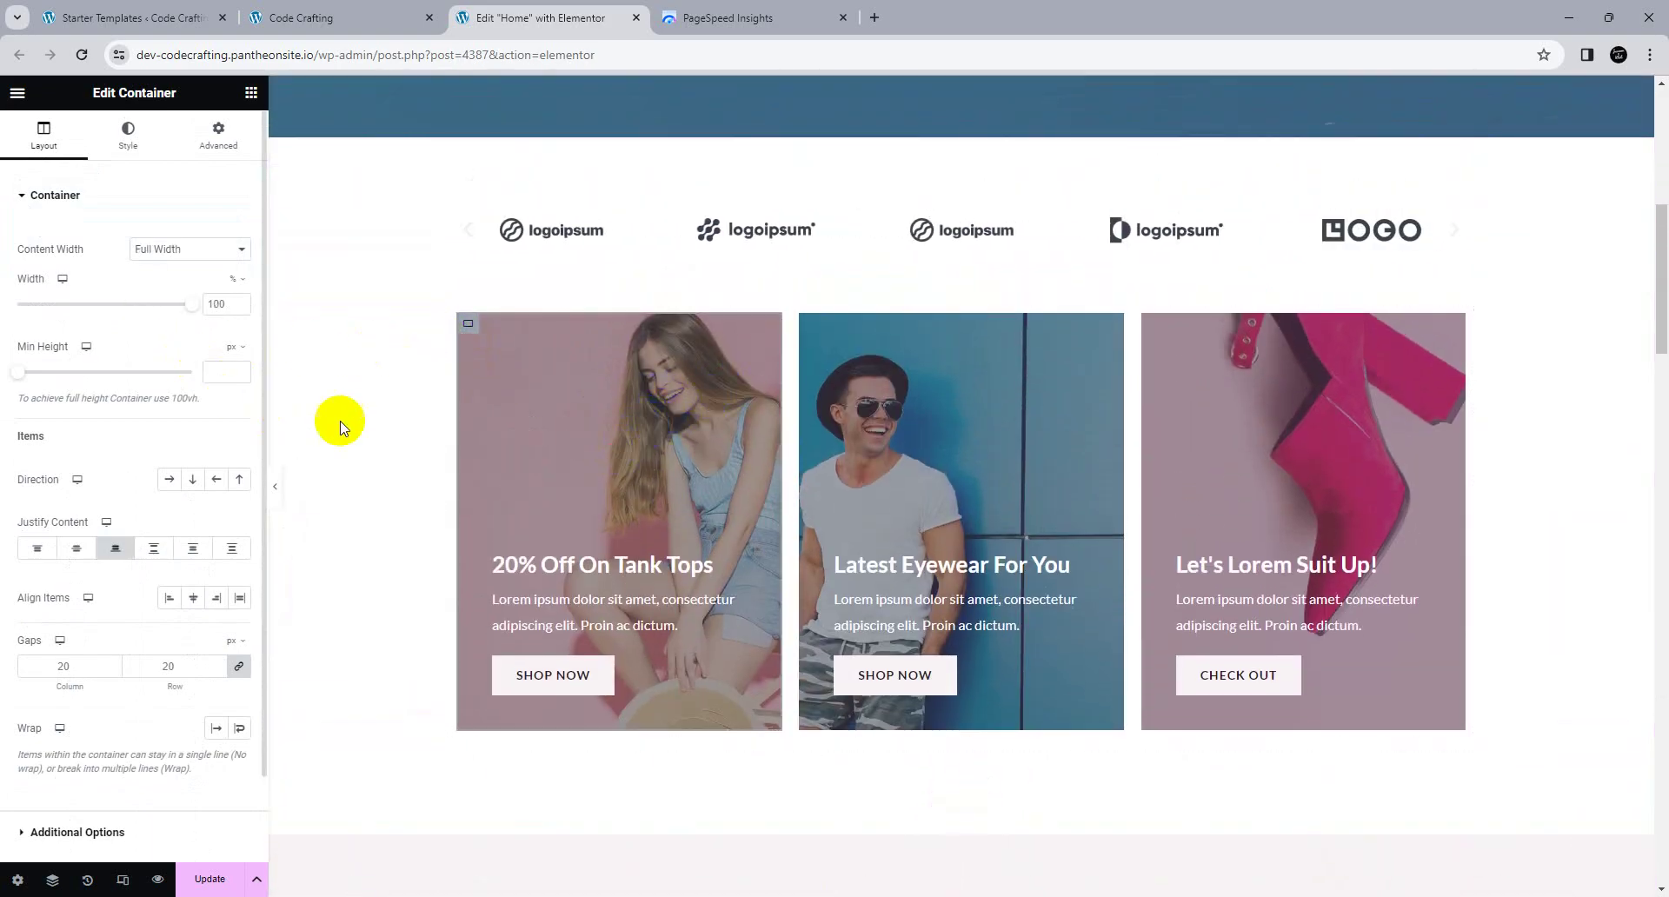
left_click(576, 571)
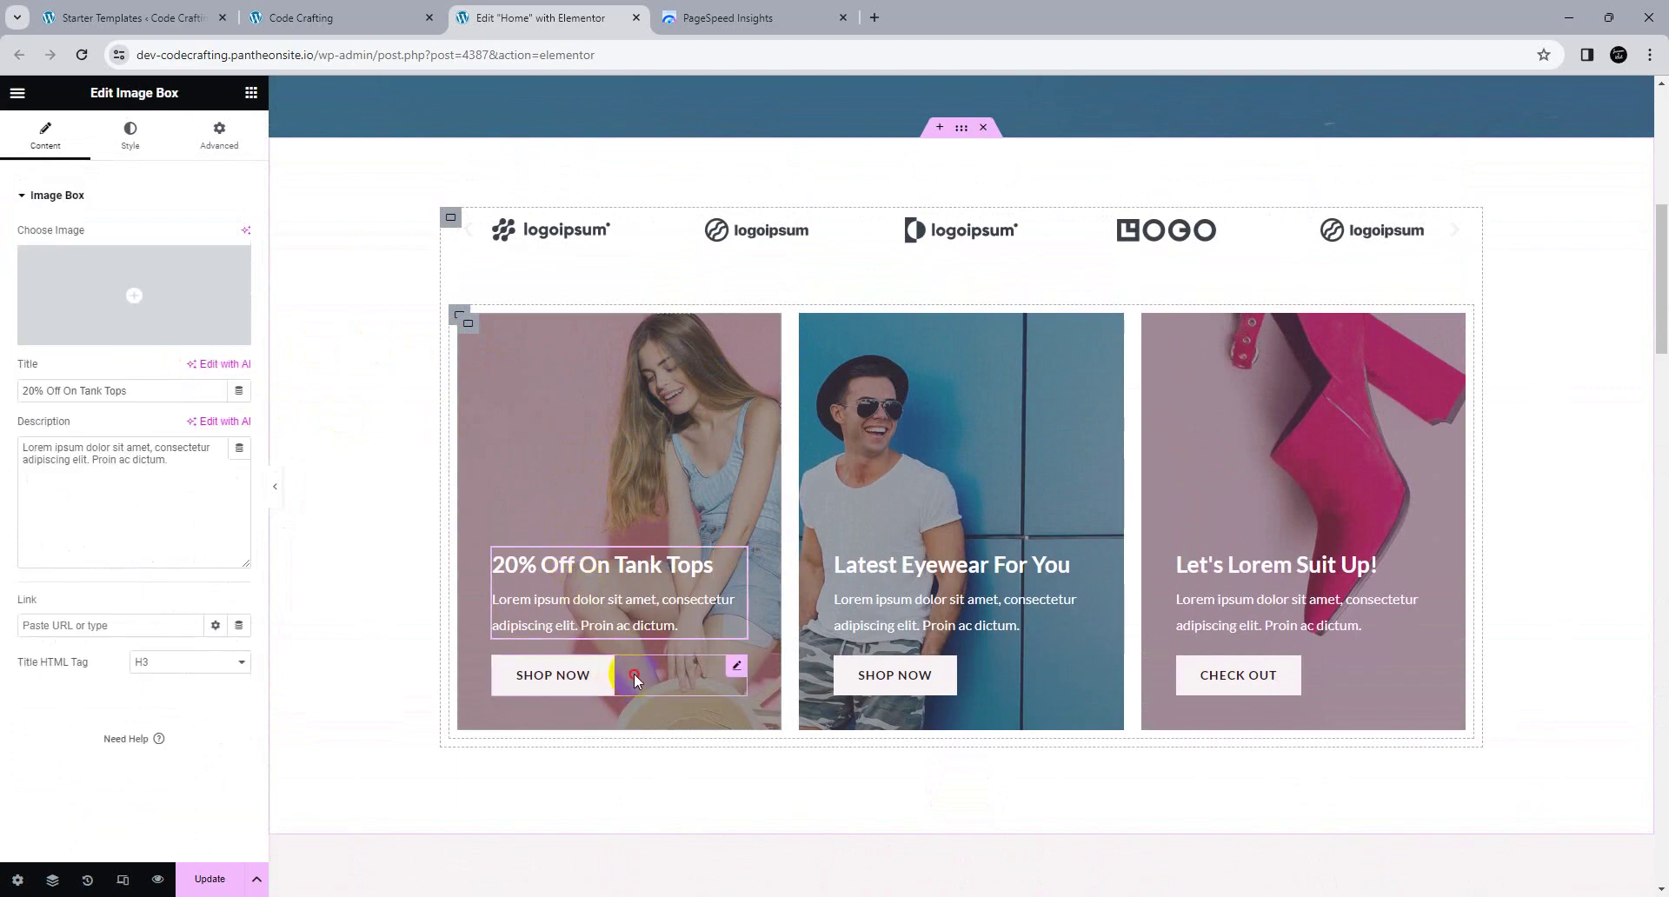
left_click(600, 676)
right_click(643, 593)
left_click(663, 573)
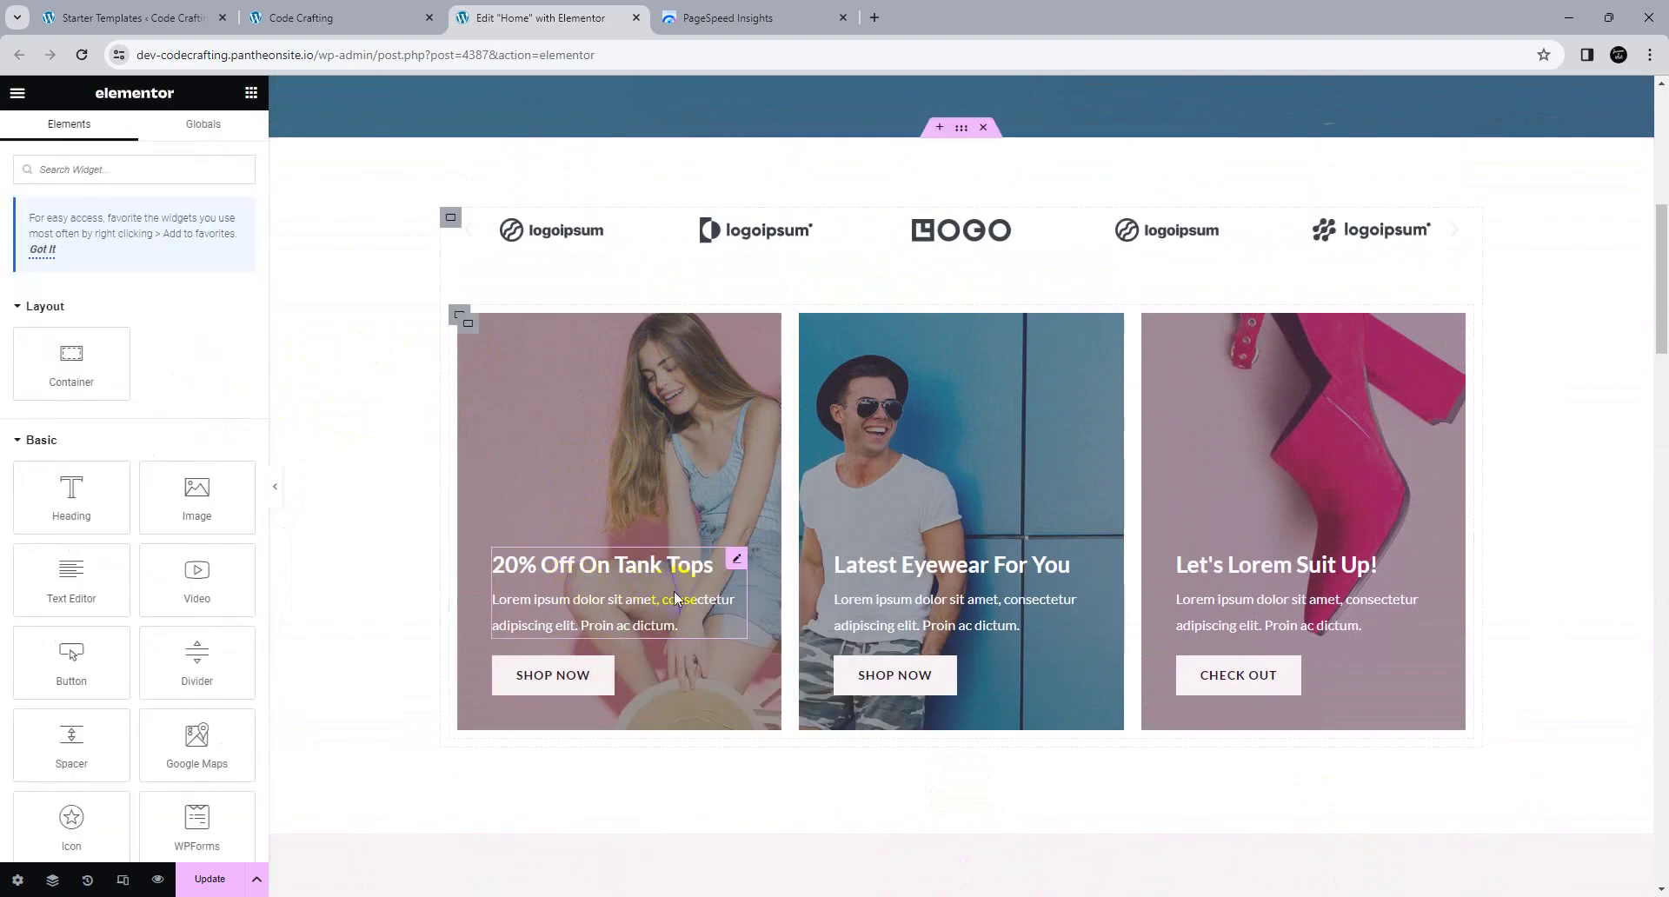
scroll(661, 666, "down", 10)
scroll(661, 666, "down", 15)
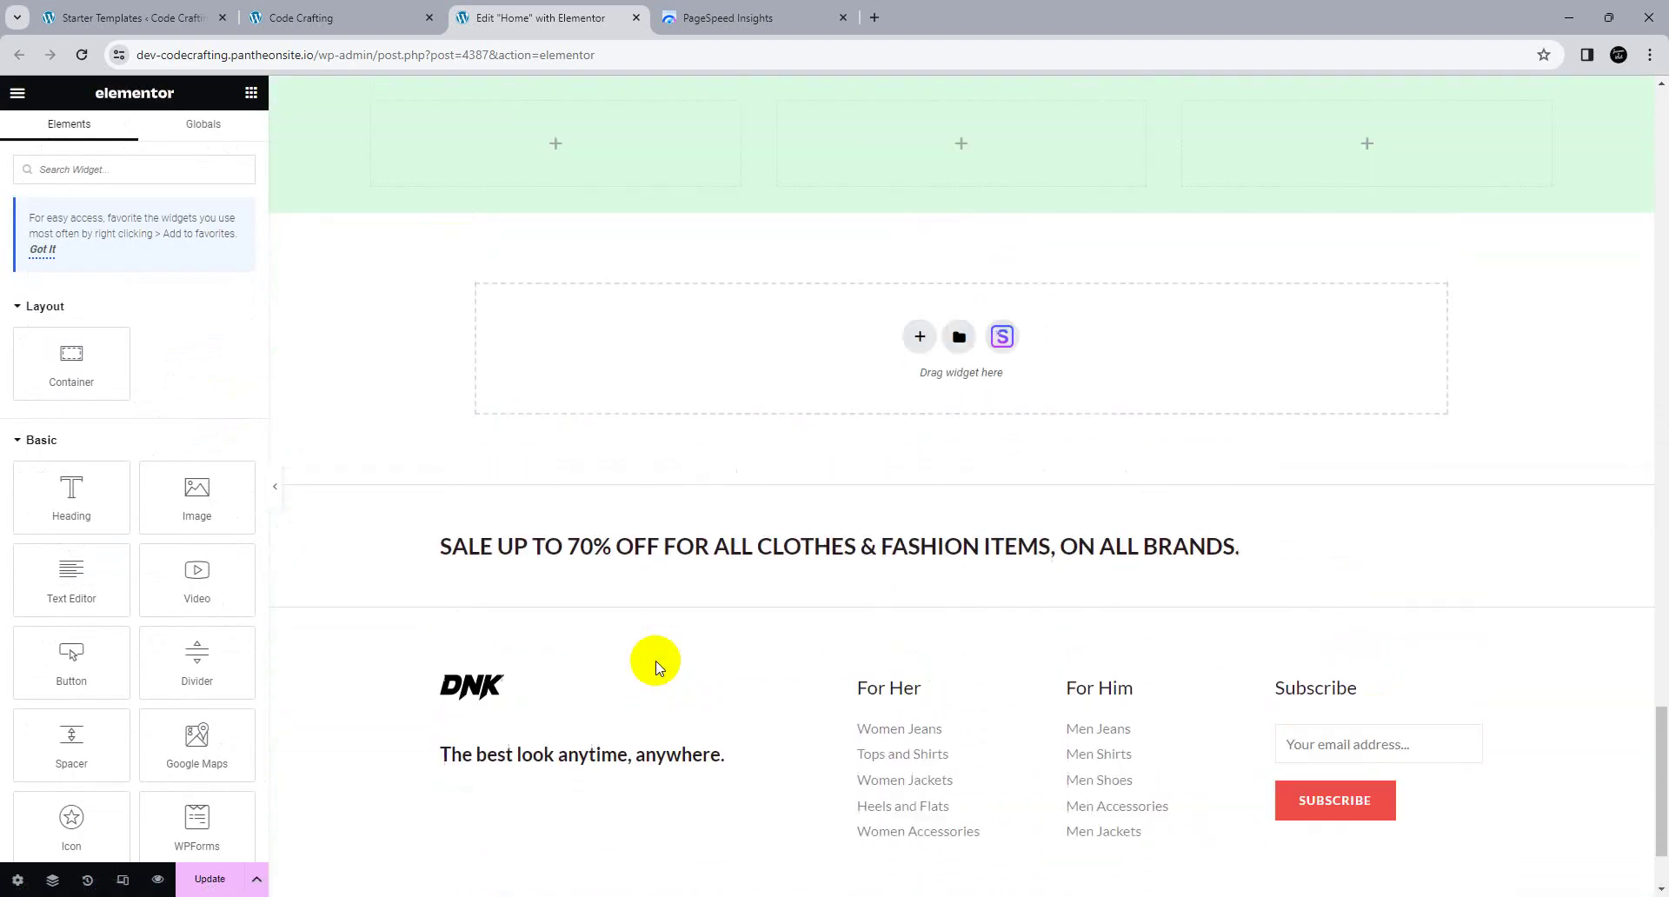
scroll(652, 662, "up", 3)
right_click(566, 435)
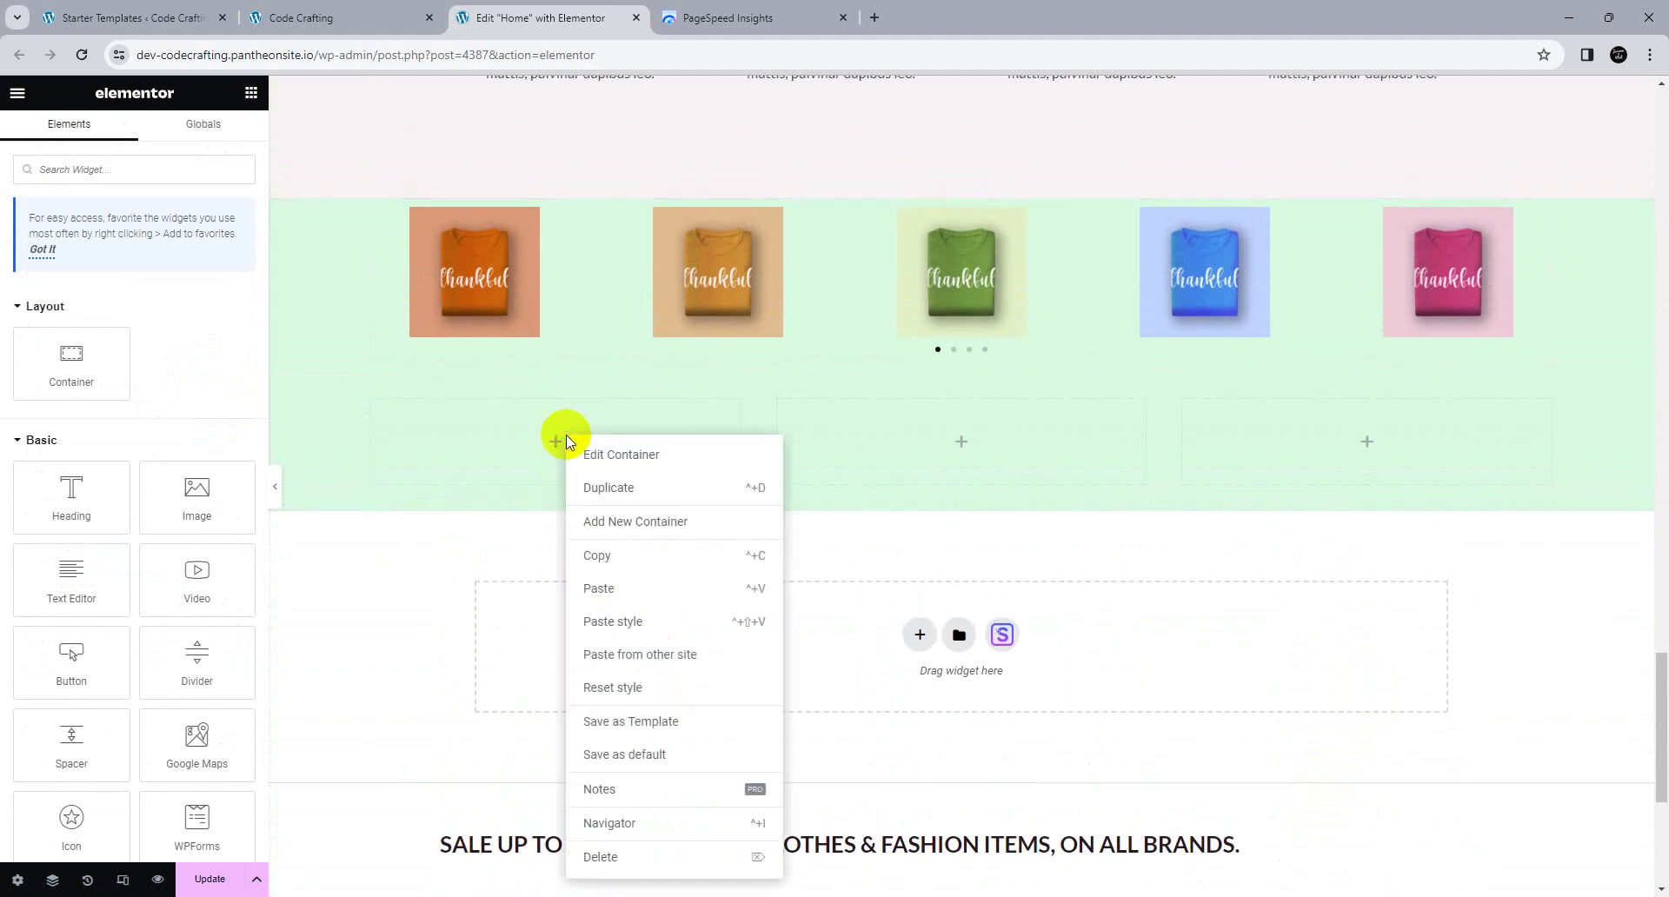
left_click(613, 588)
Step: Copy the first promo column's Shop Now button and paste it below the image box in the green section's first column
scroll(696, 525, "up", 5)
scroll(701, 519, "up", 8)
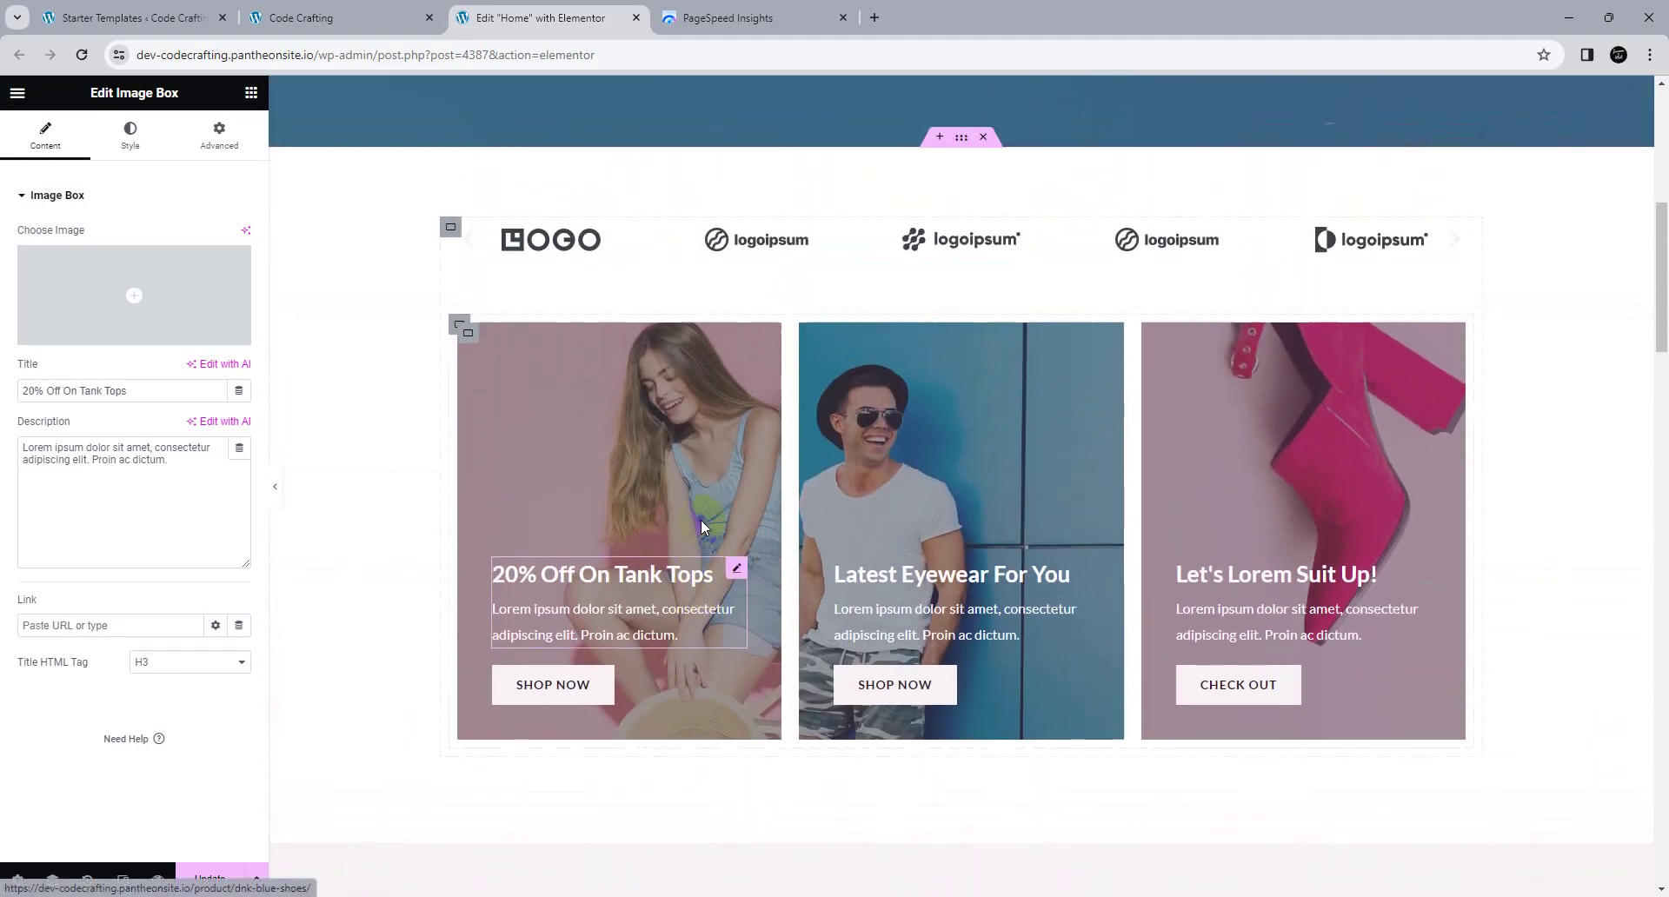
scroll(642, 565, "down", 1)
right_click(642, 586)
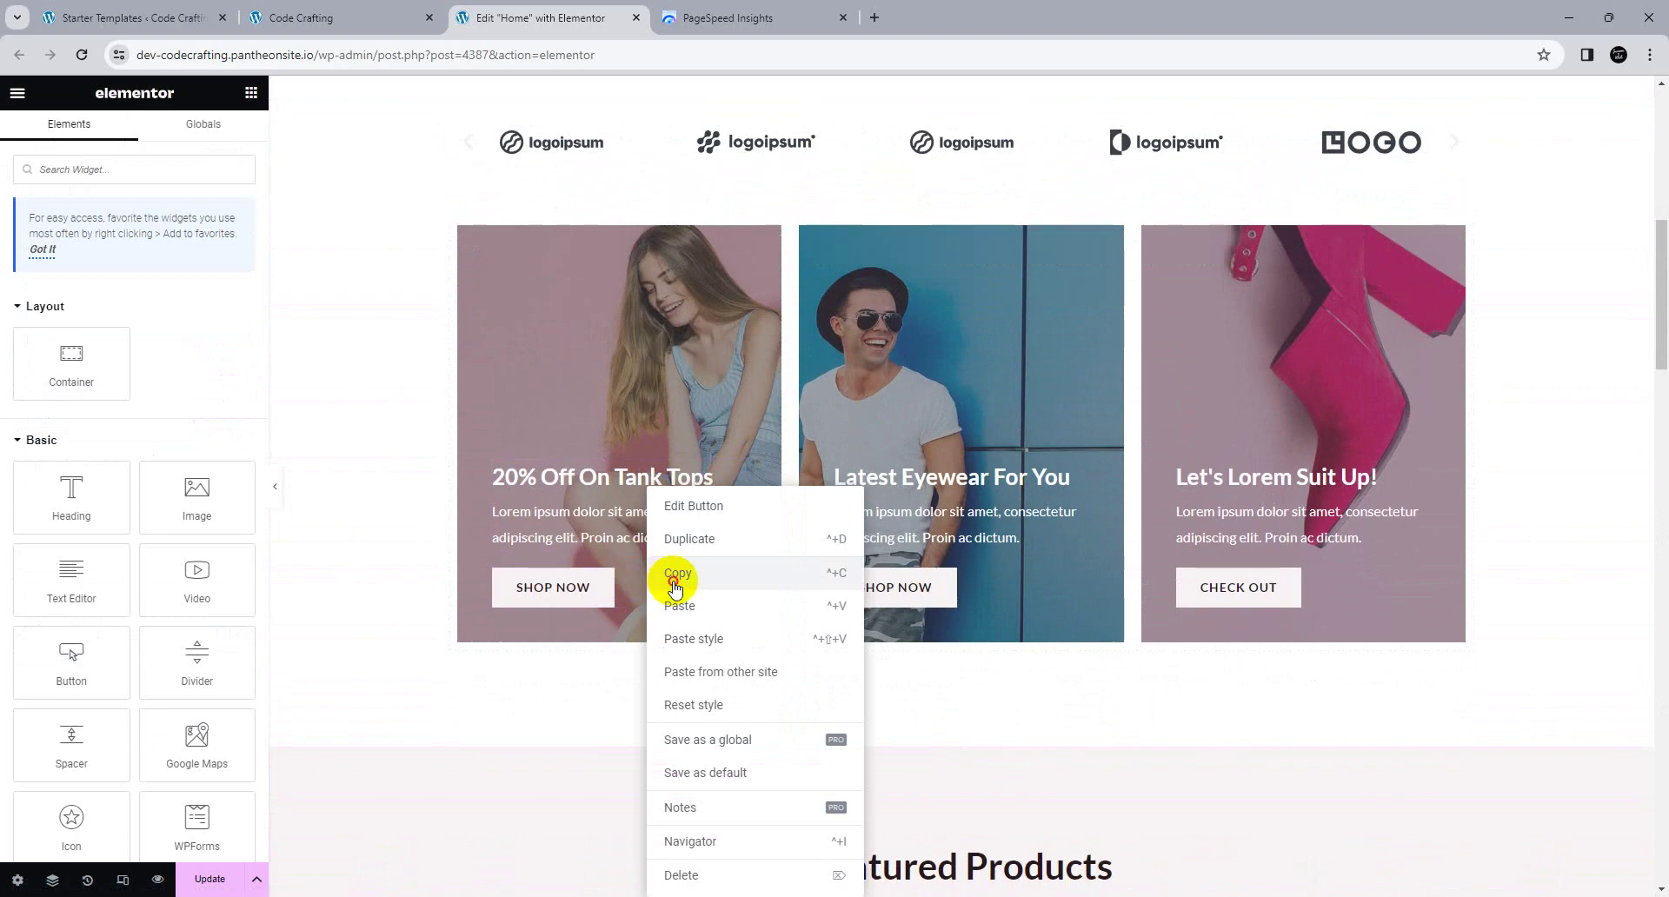
left_click(671, 579)
scroll(672, 580, "down", 12)
scroll(665, 582, "down", 4)
scroll(665, 581, "up", 6)
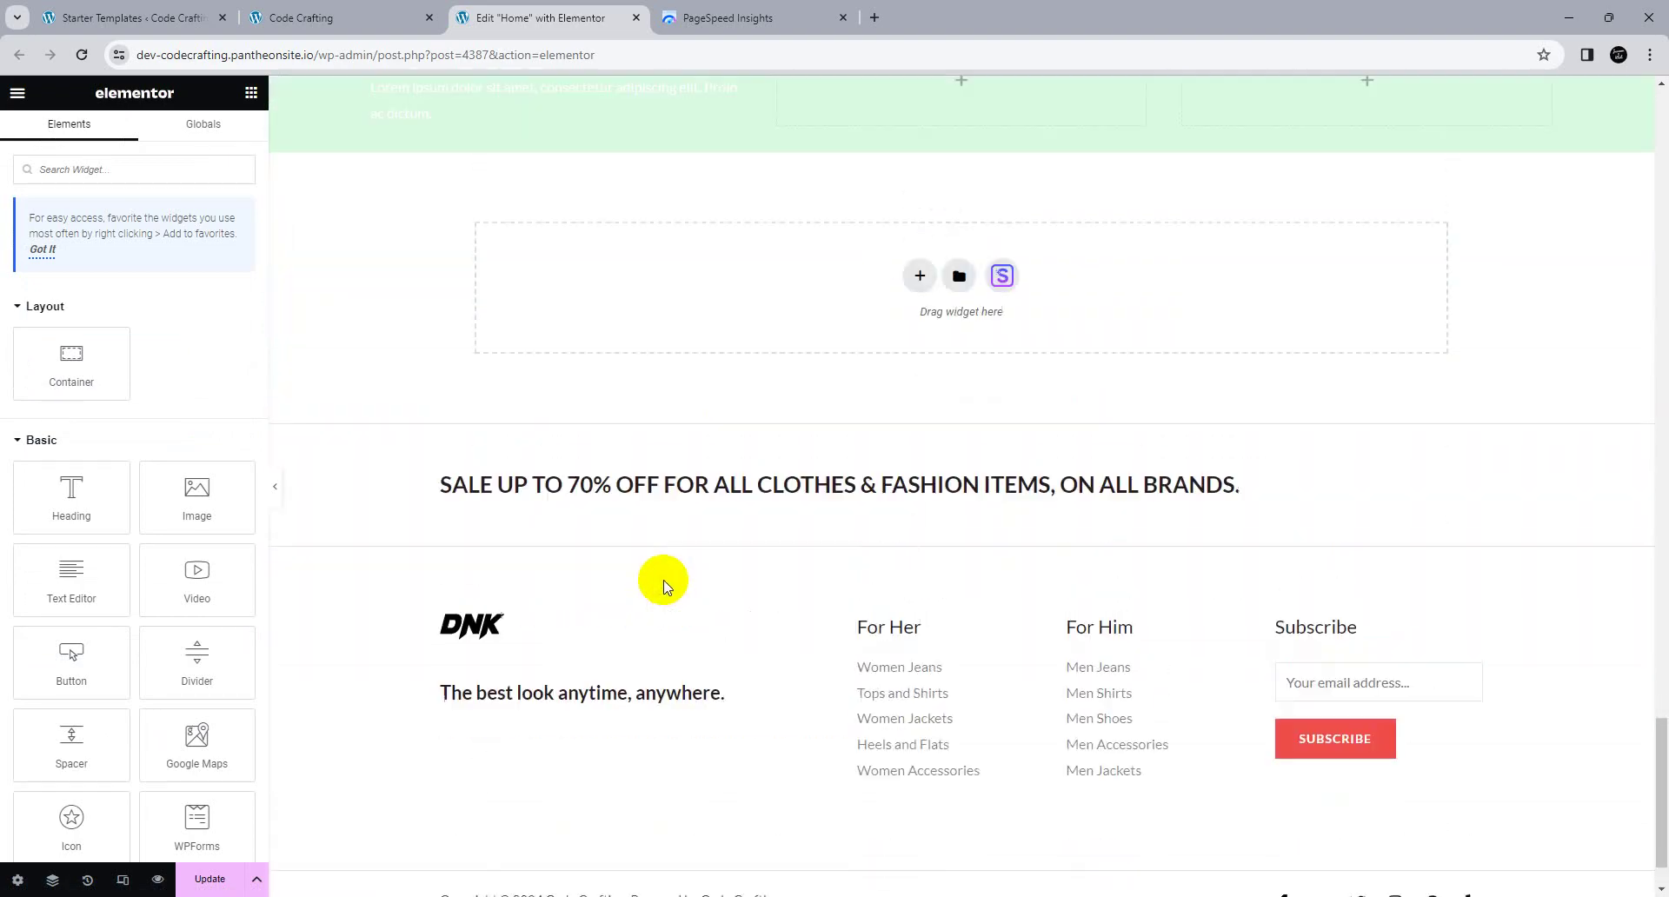
right_click(595, 485)
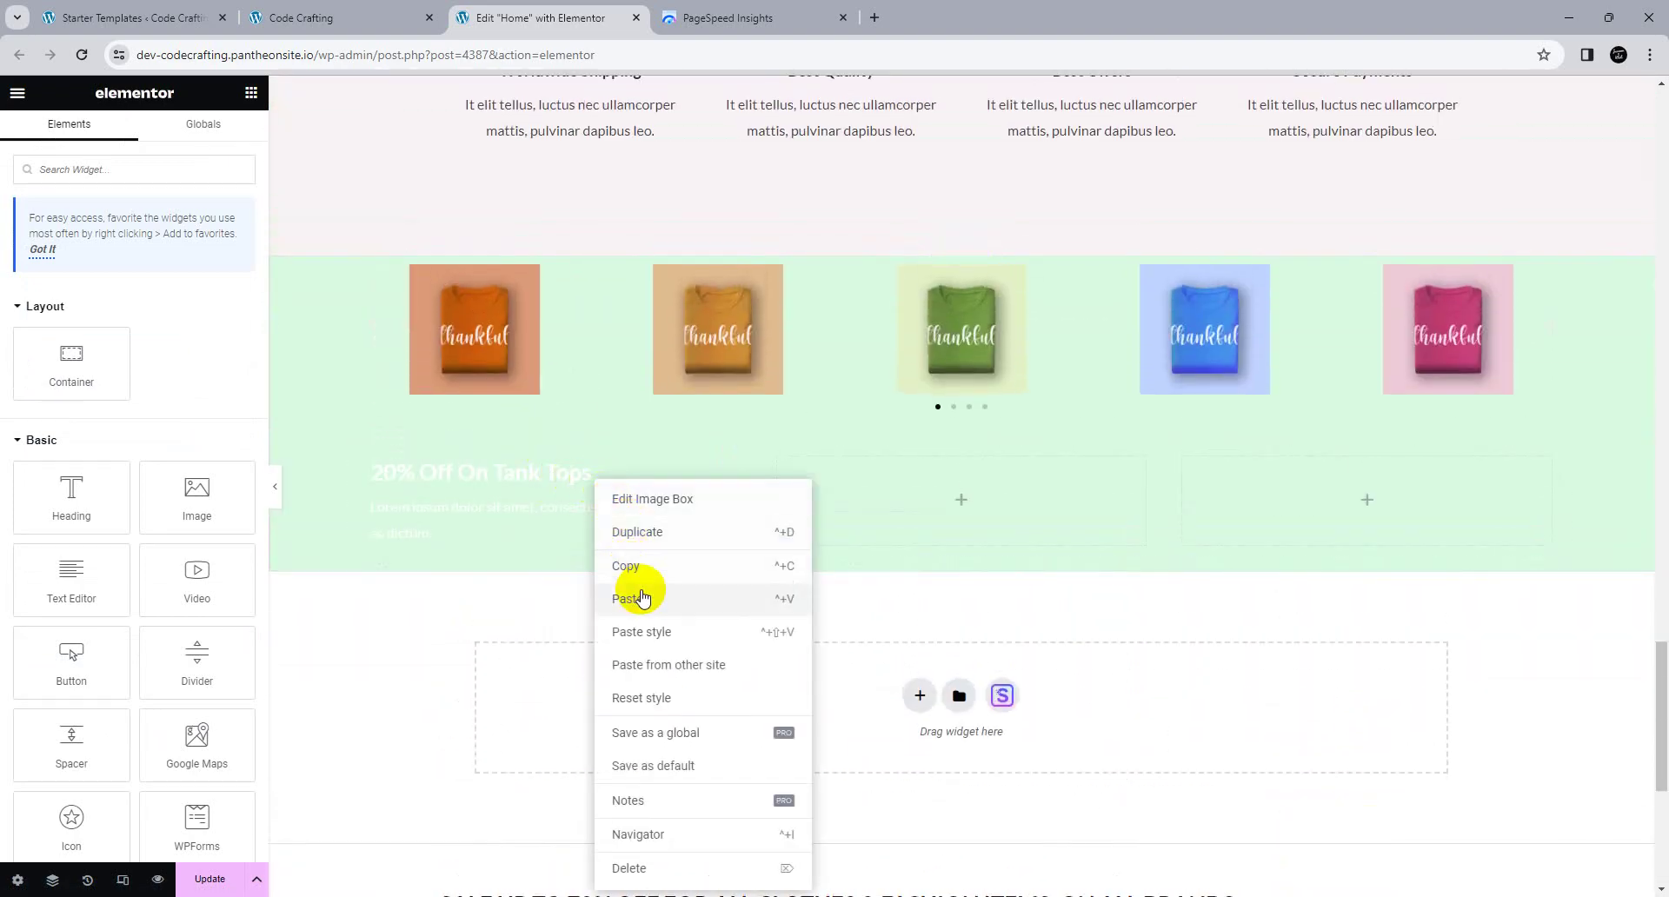
left_click(637, 589)
Step: Give the green section's first column a classic background using the image women-fashion-free-img.jpg from the media library
left_click(366, 454)
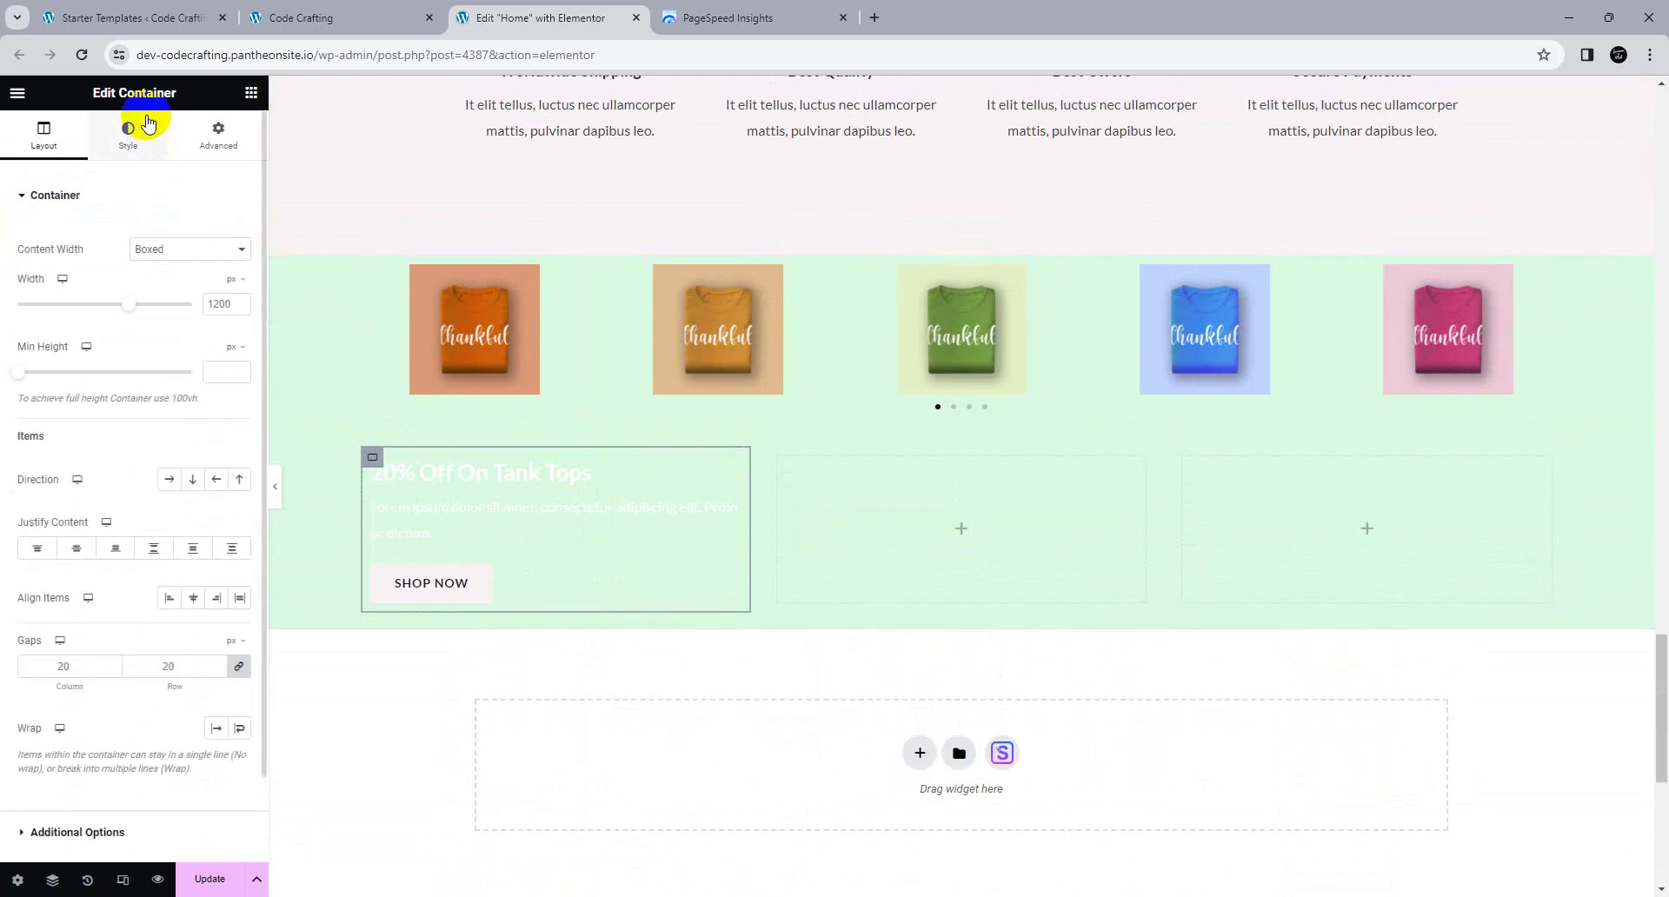
left_click(129, 139)
left_click(168, 272)
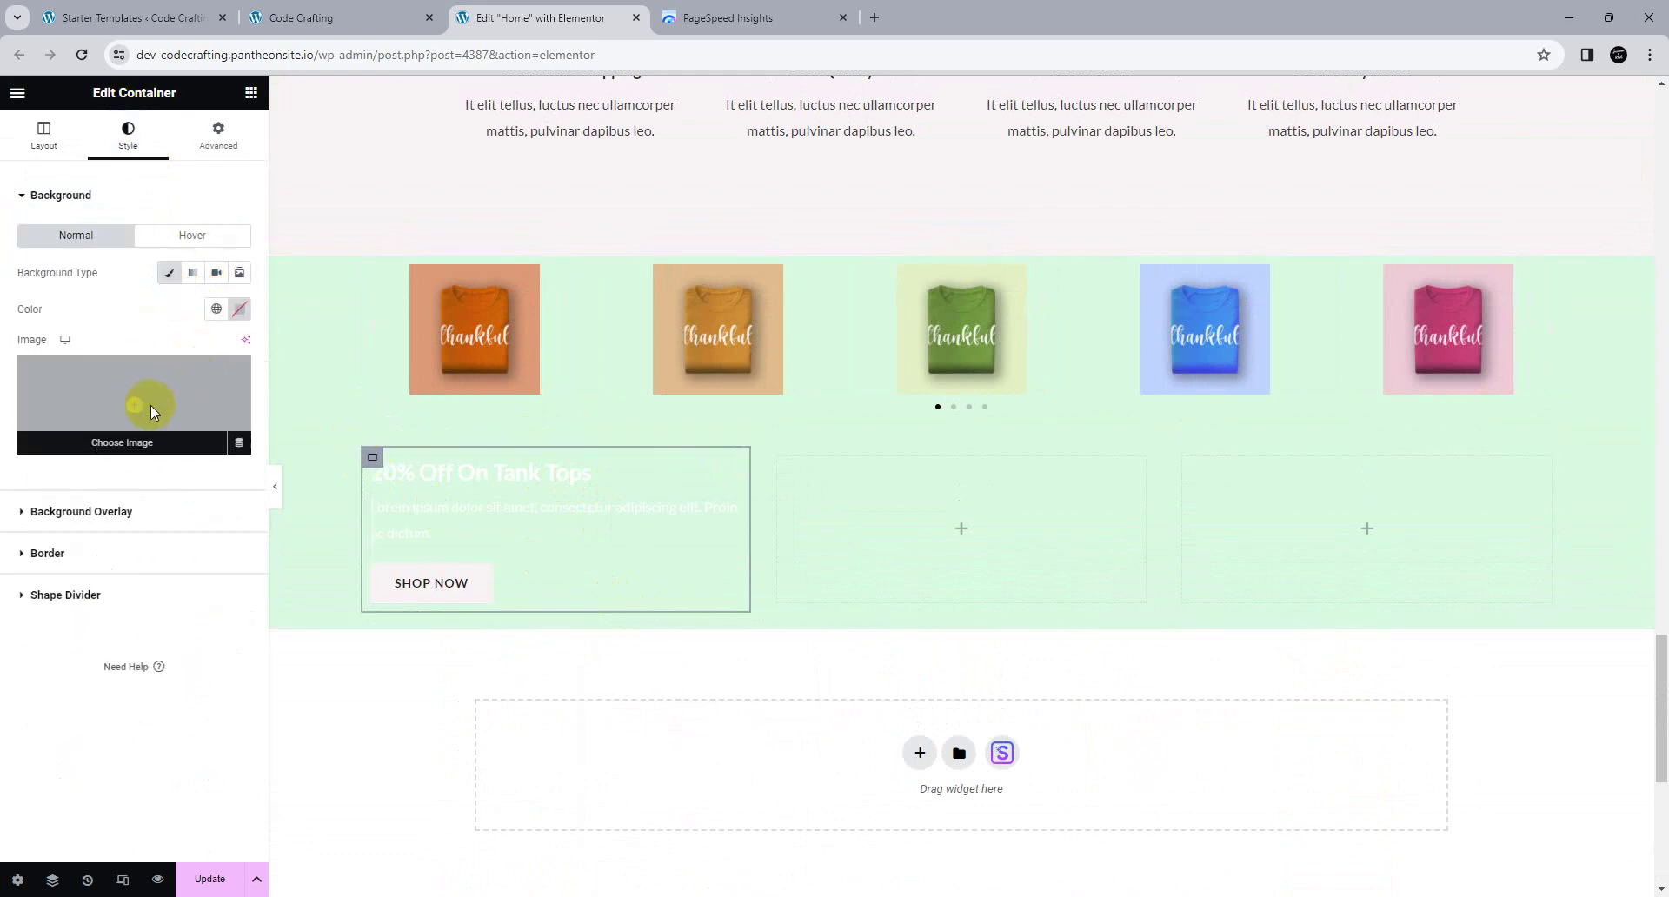
left_click(149, 406)
scroll(595, 294, "down", 7)
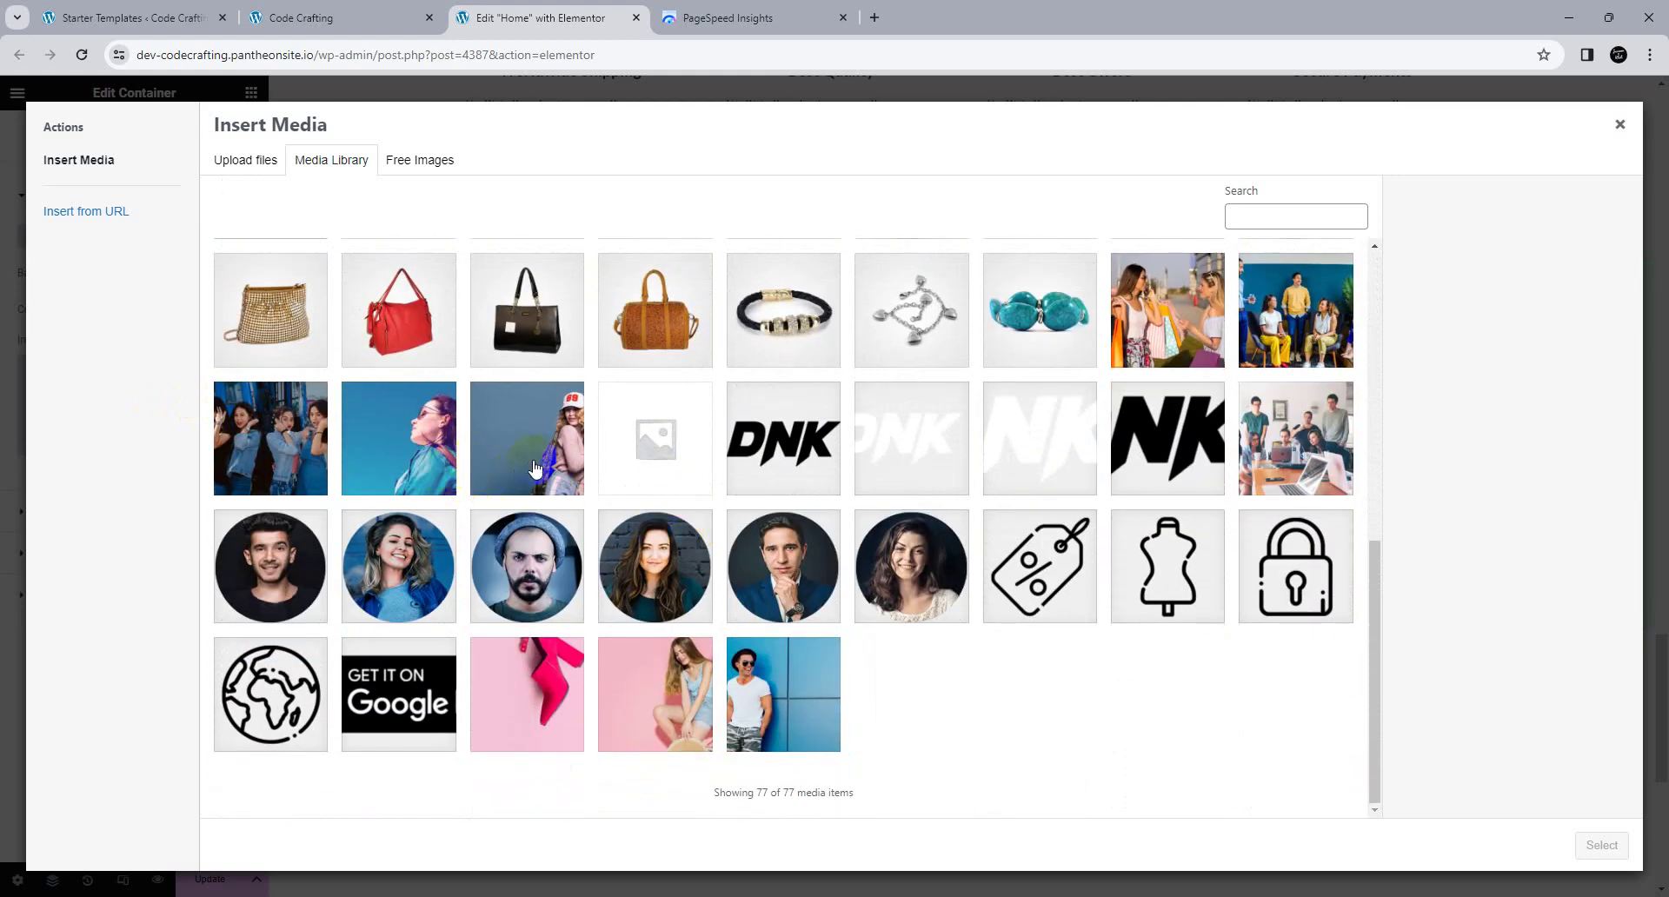
left_click(539, 468)
left_click(699, 695)
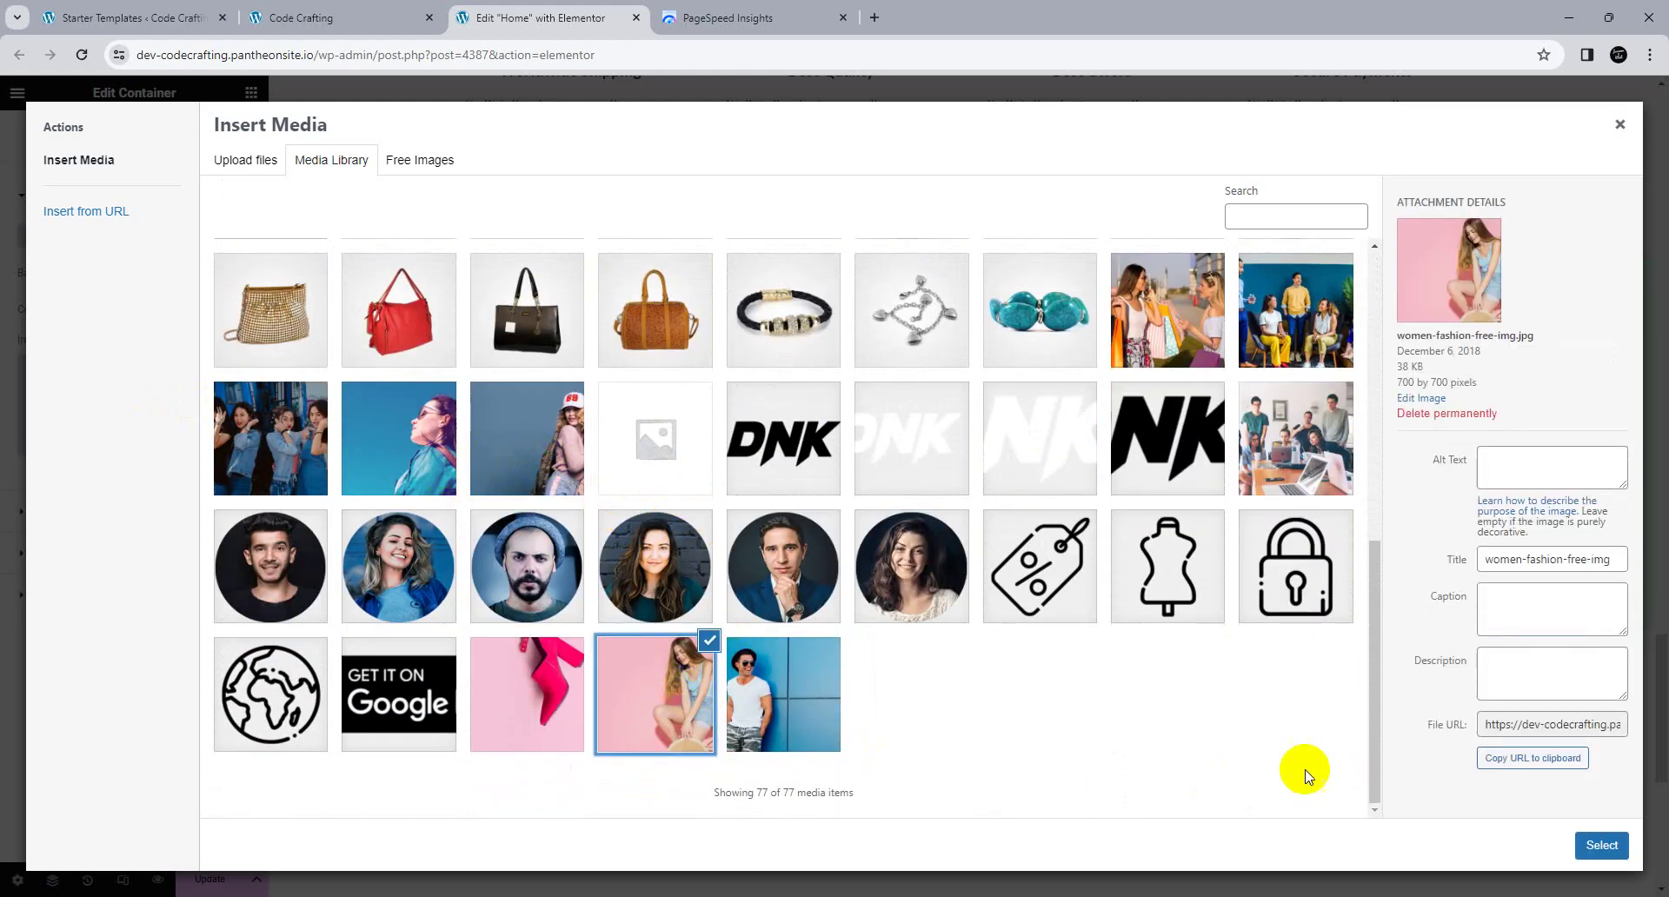
left_click(1603, 845)
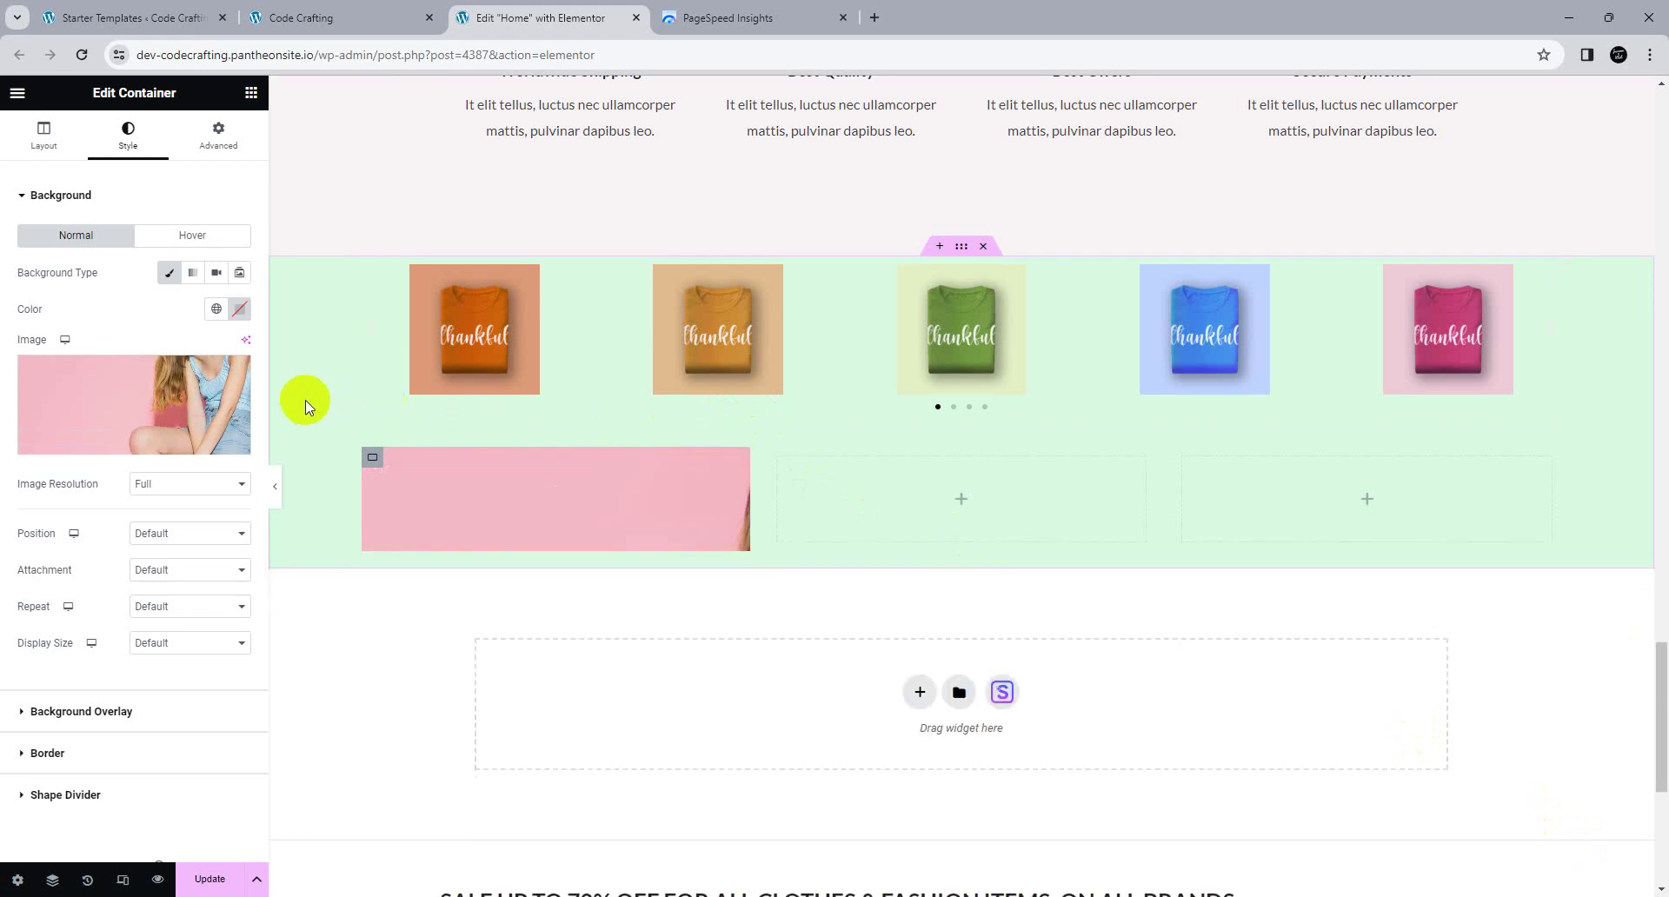
Step: Set the column's background image position to Center Center and its repeat to No-repeat
left_click(182, 533)
left_click(176, 565)
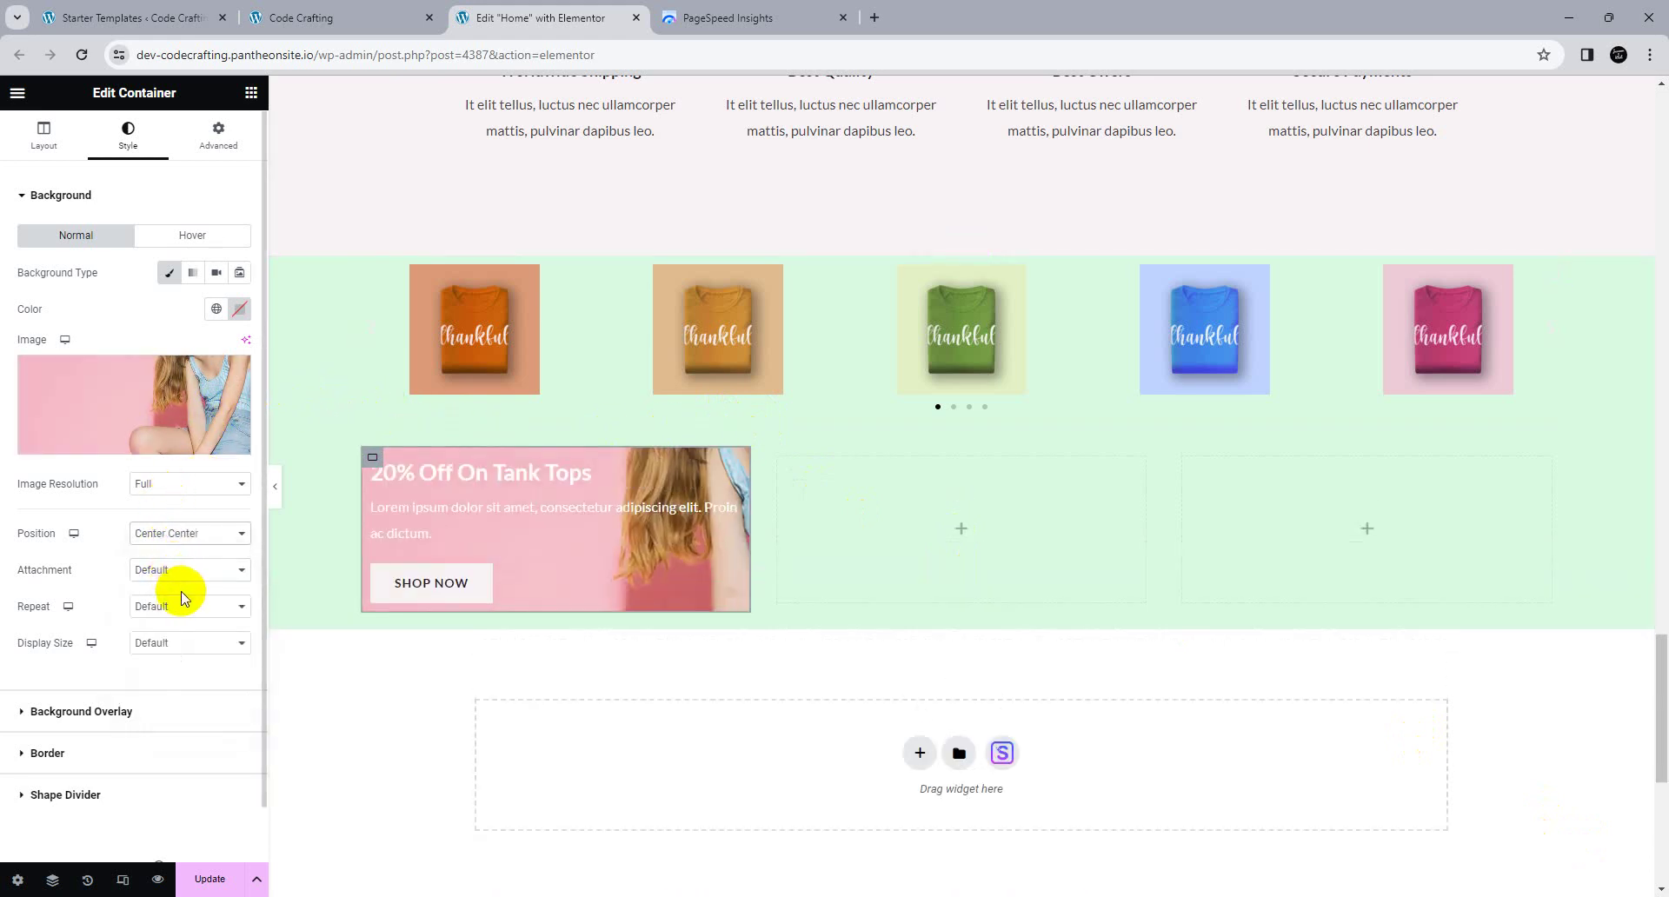
left_click(170, 606)
left_click(178, 639)
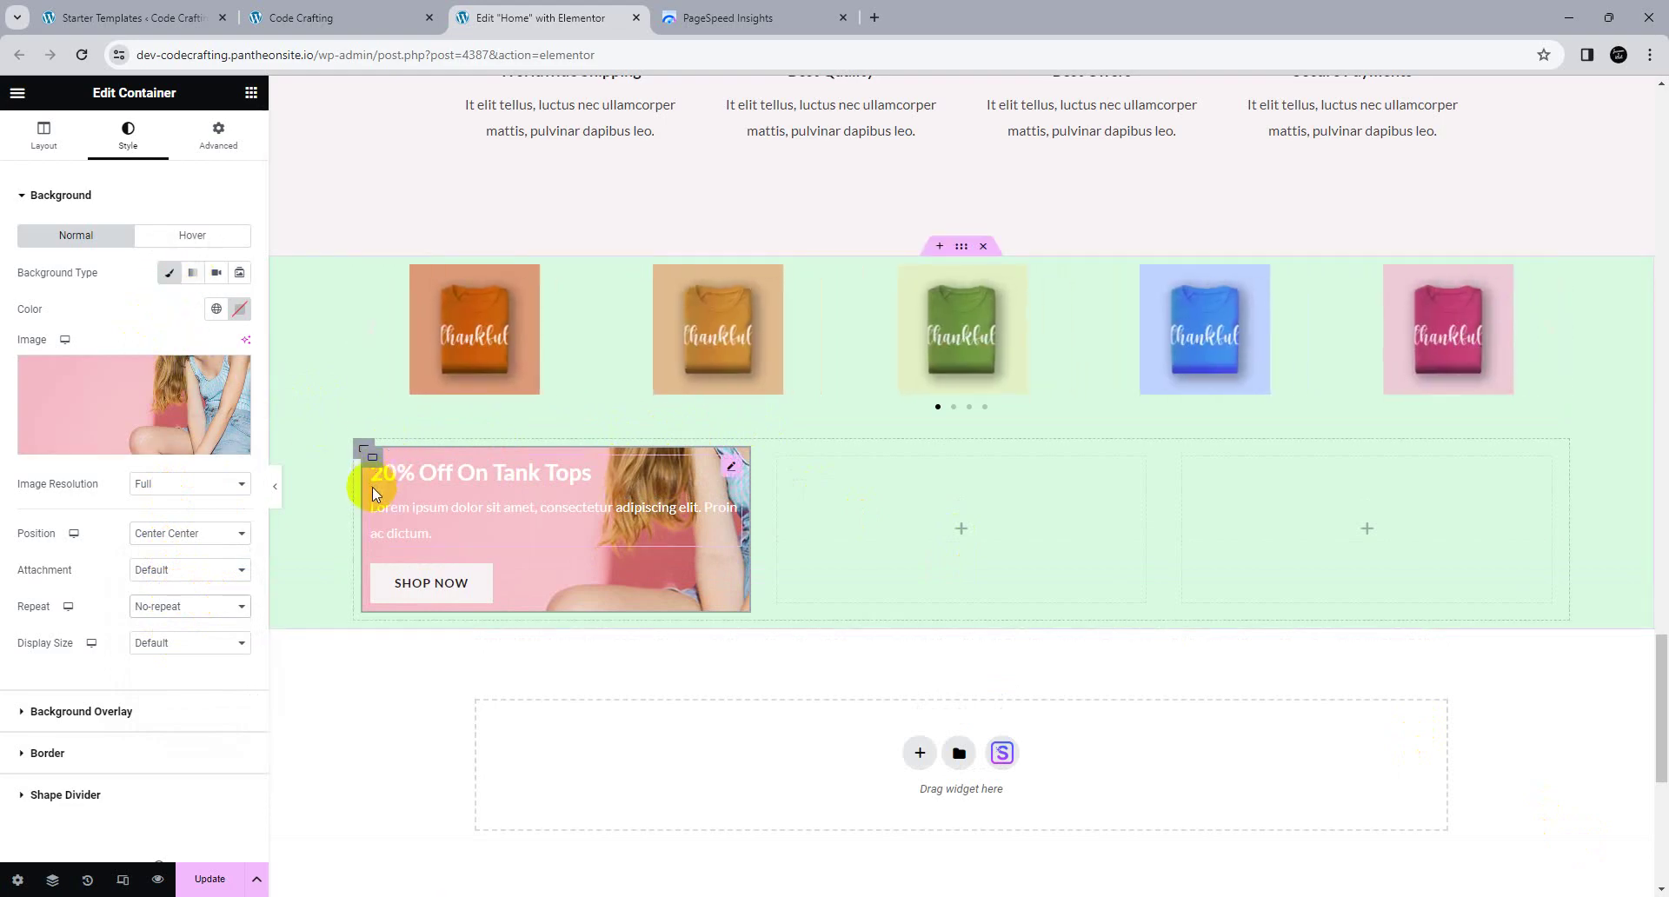
Step: Check the first promo column's content justification, and set Justify Content to End on the green section's first column
scroll(552, 429, "up", 15)
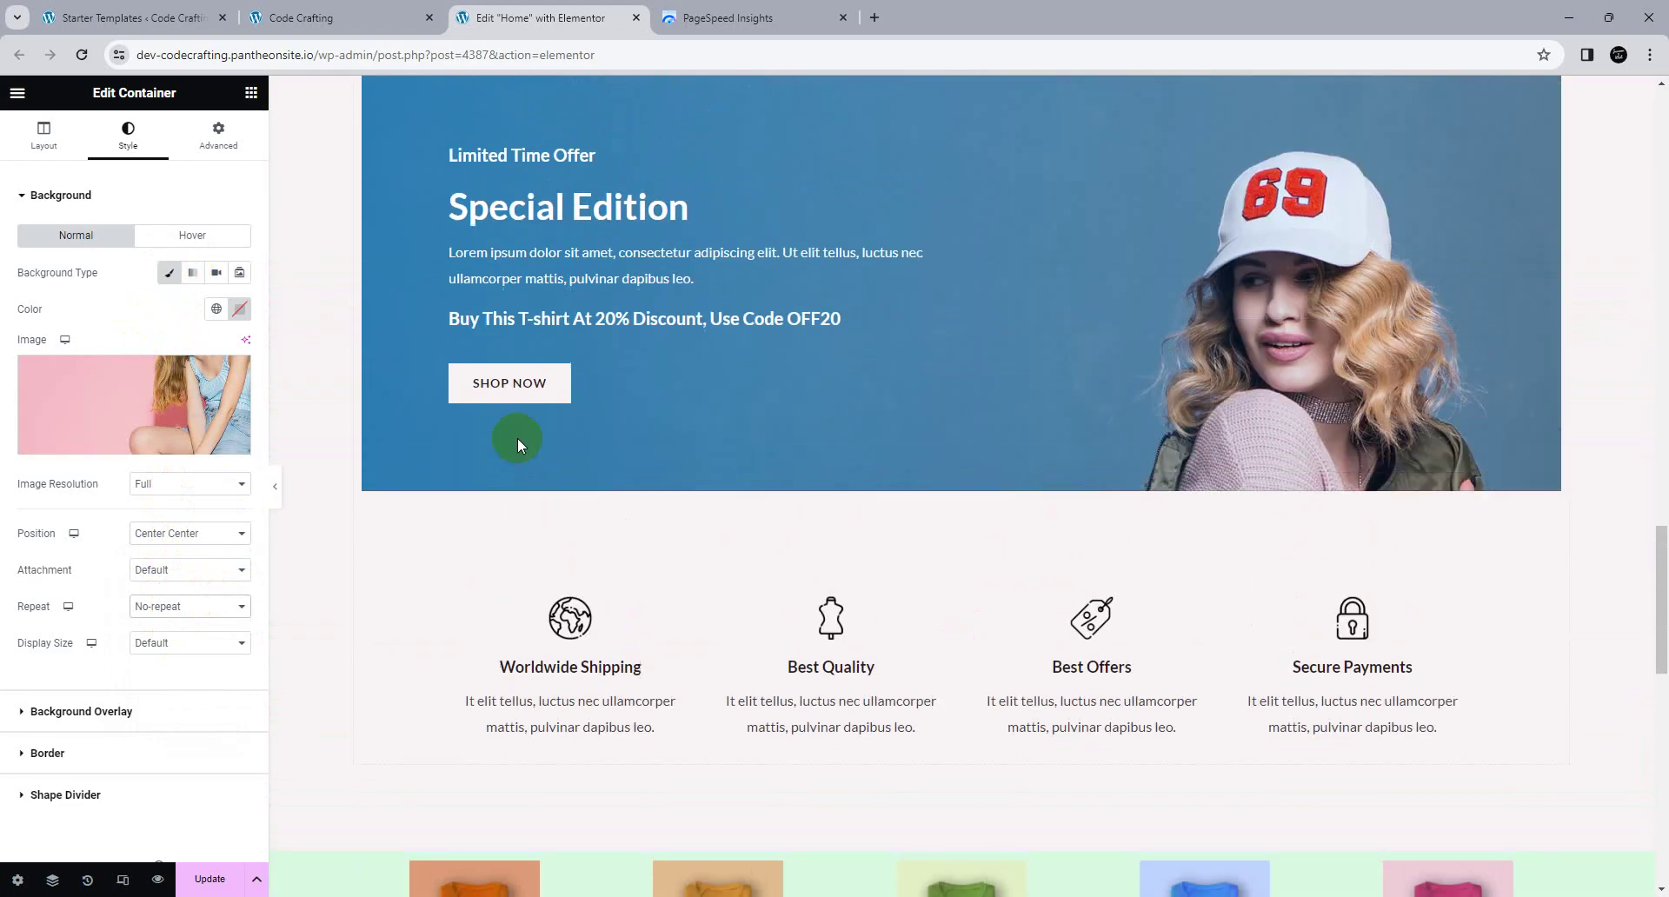
scroll(517, 439, "up", 8)
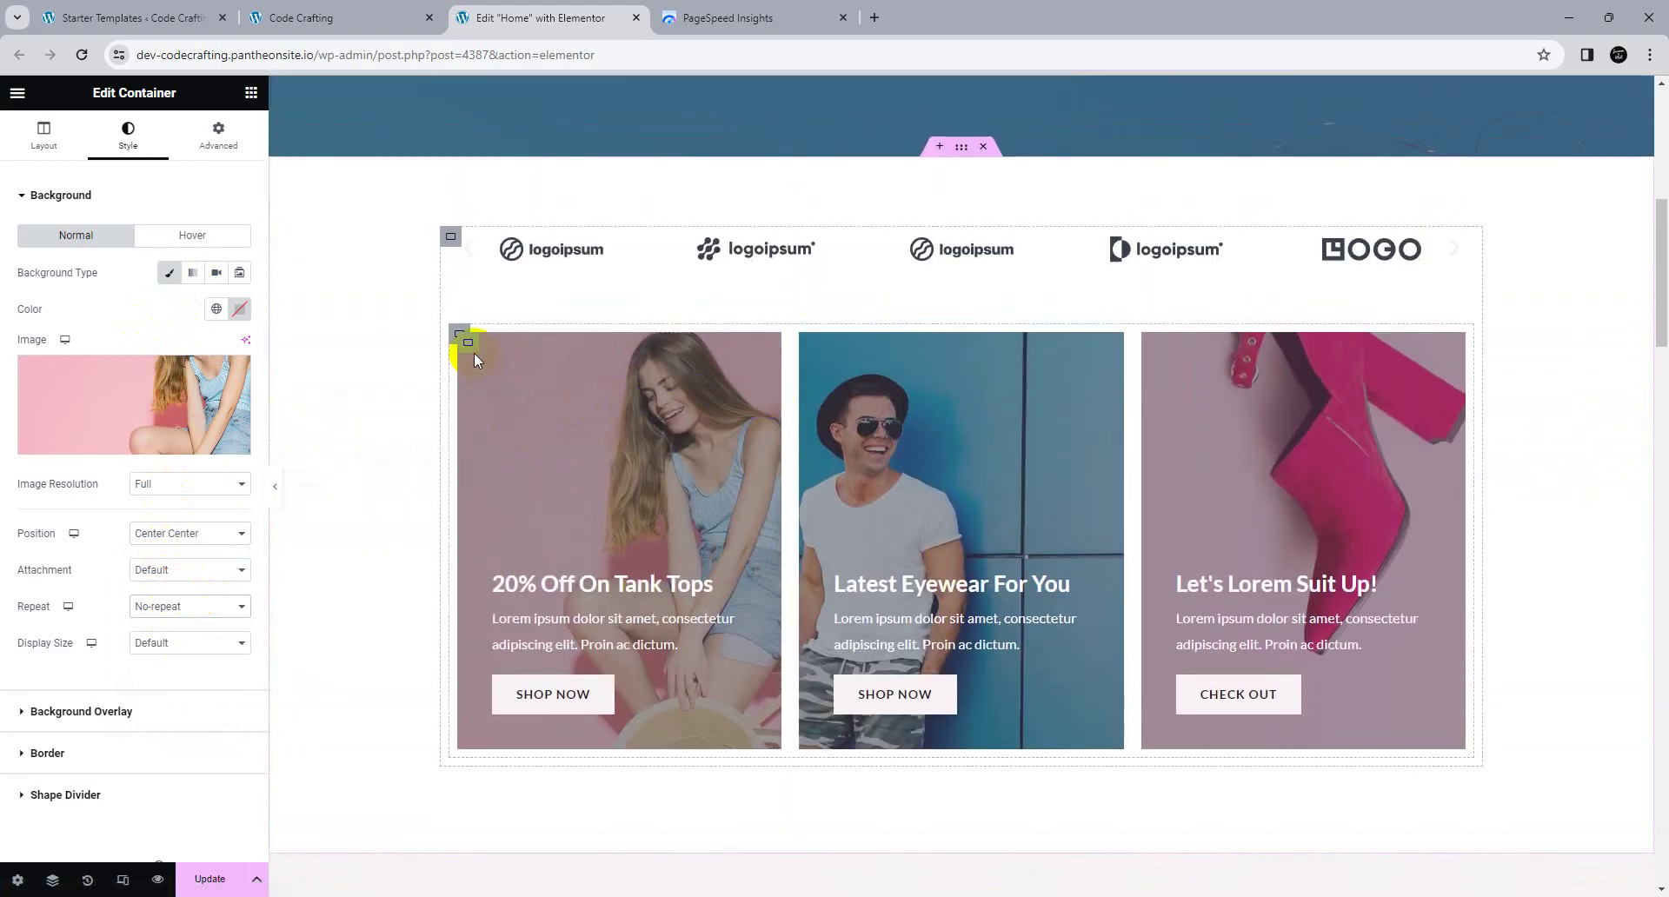
left_click(469, 344)
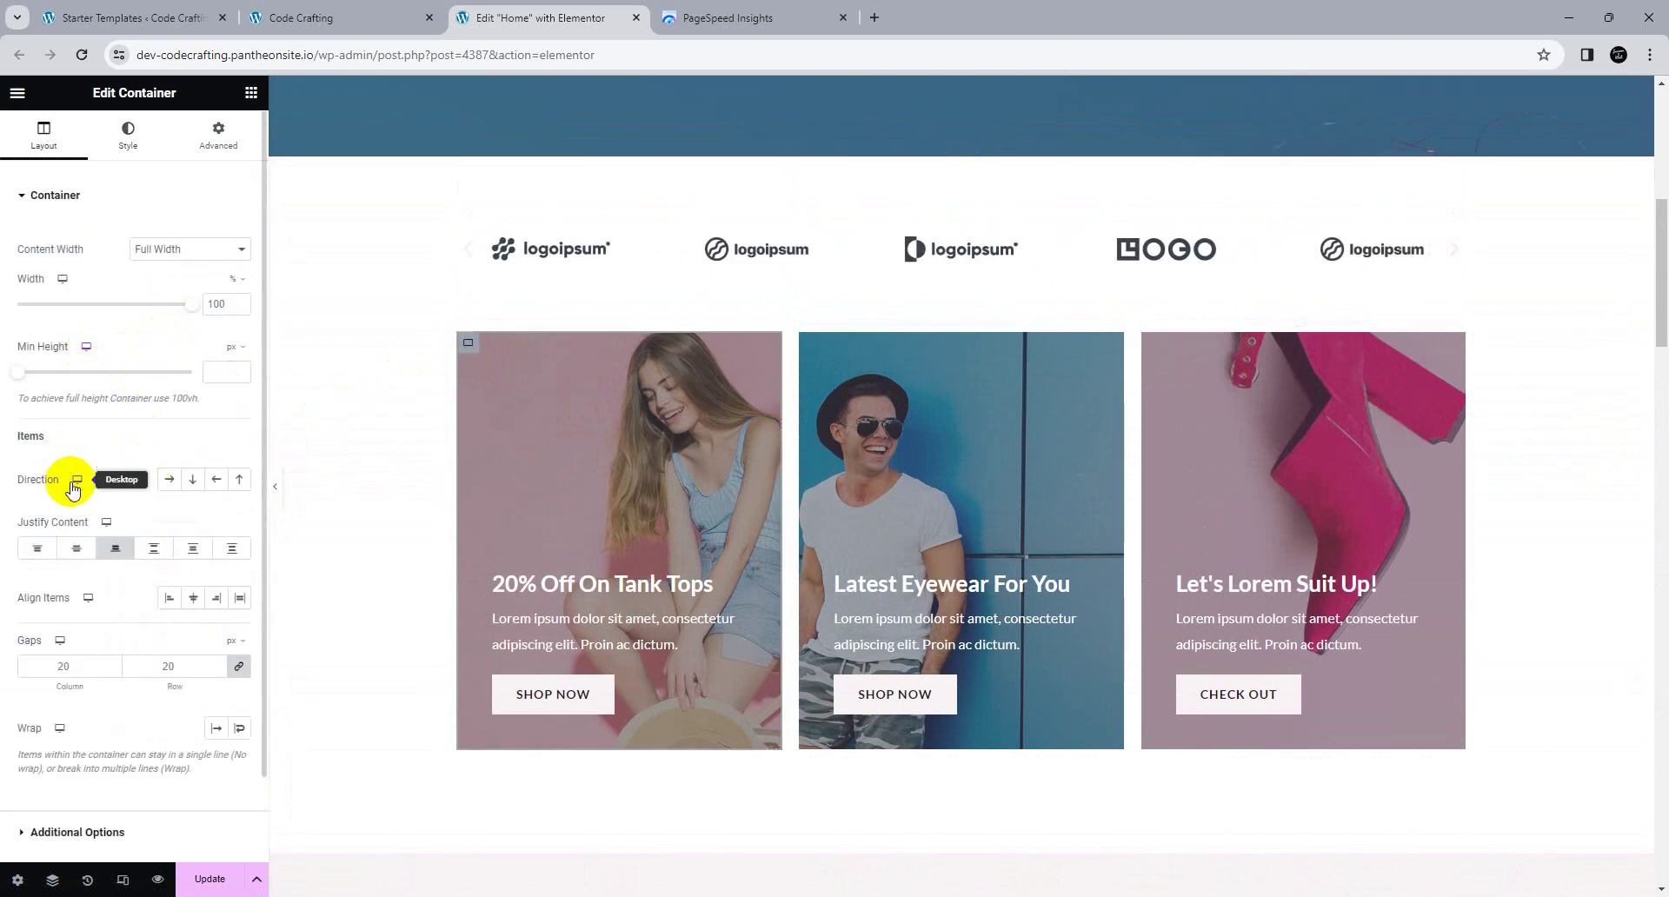
left_click(115, 548)
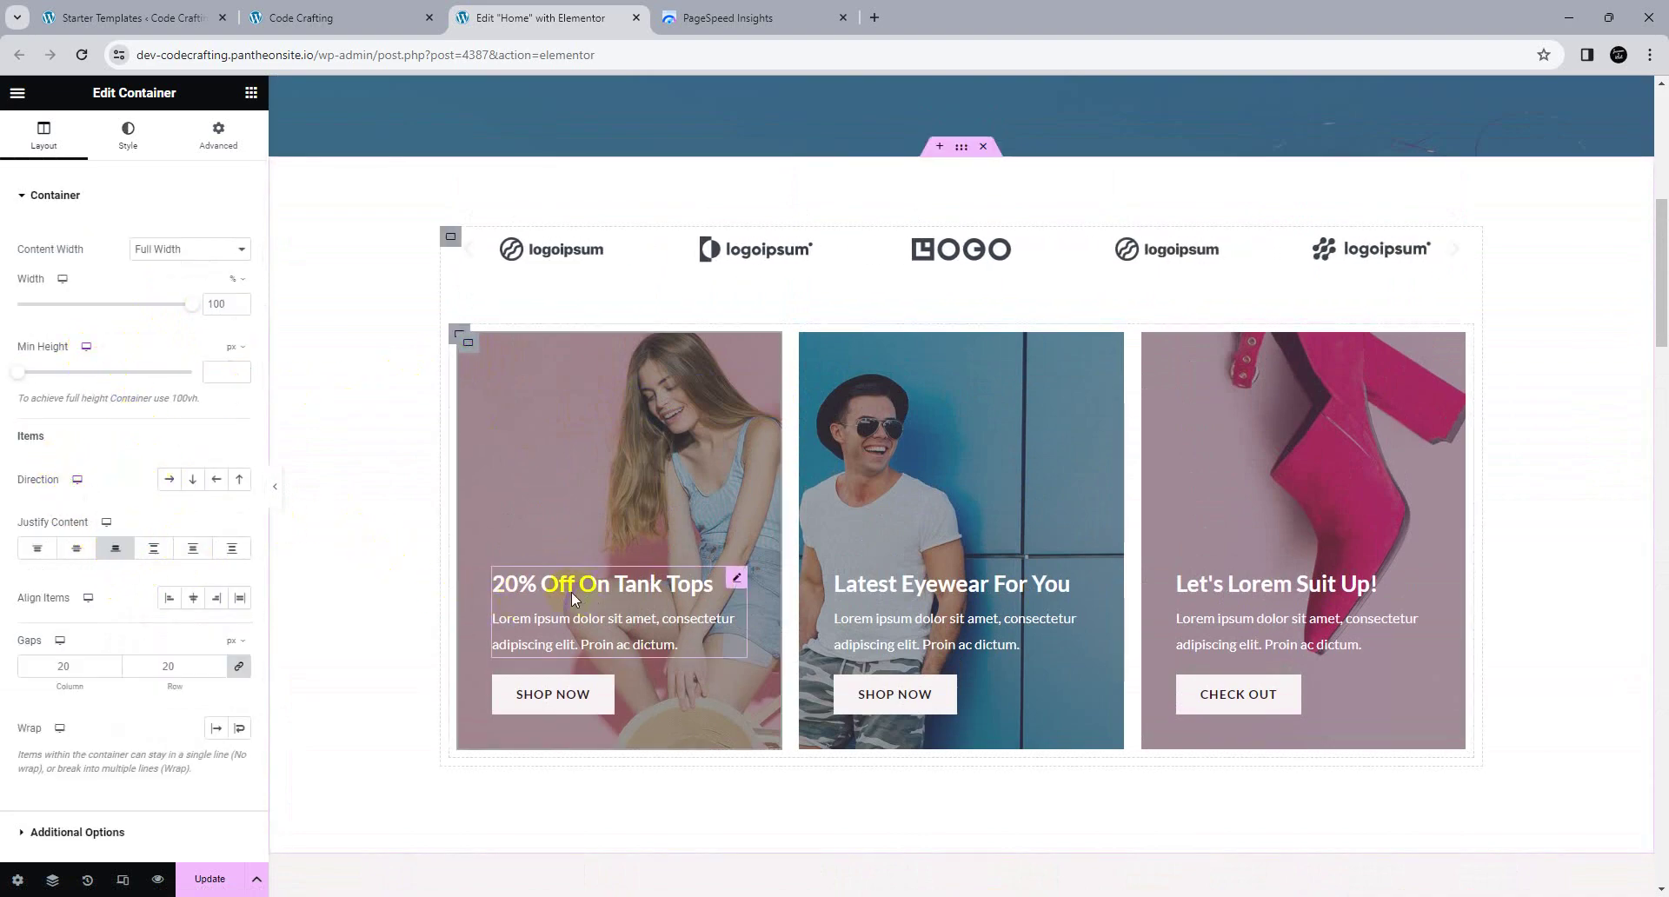
scroll(539, 595, "down", 15)
scroll(487, 574, "down", 3)
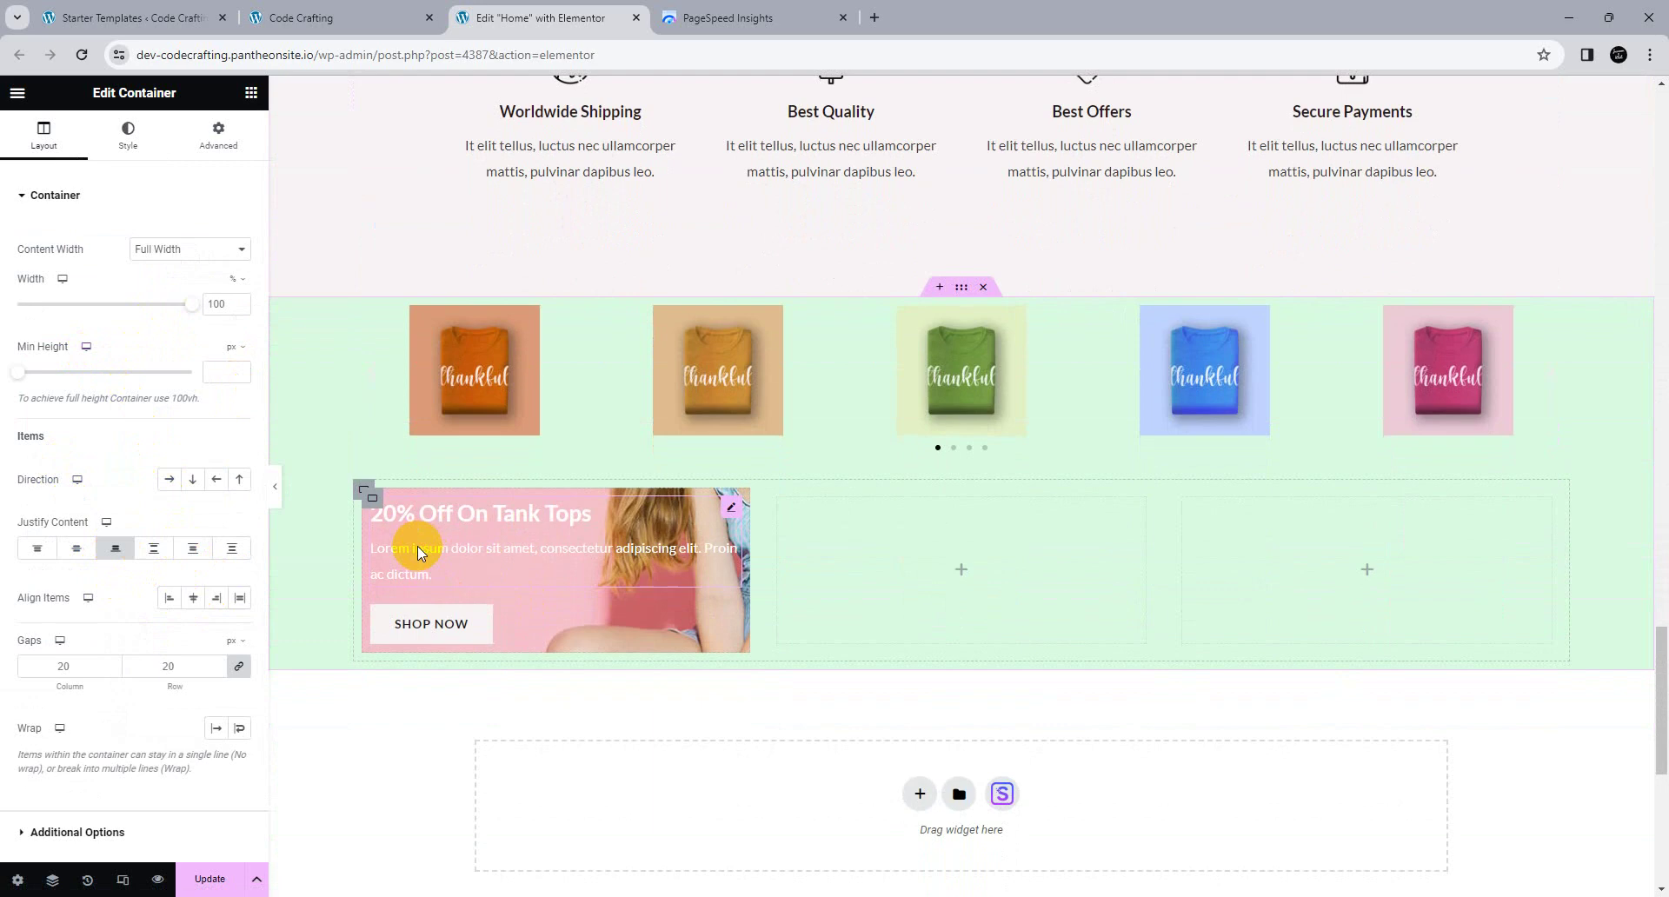
left_click(373, 498)
left_click(44, 136)
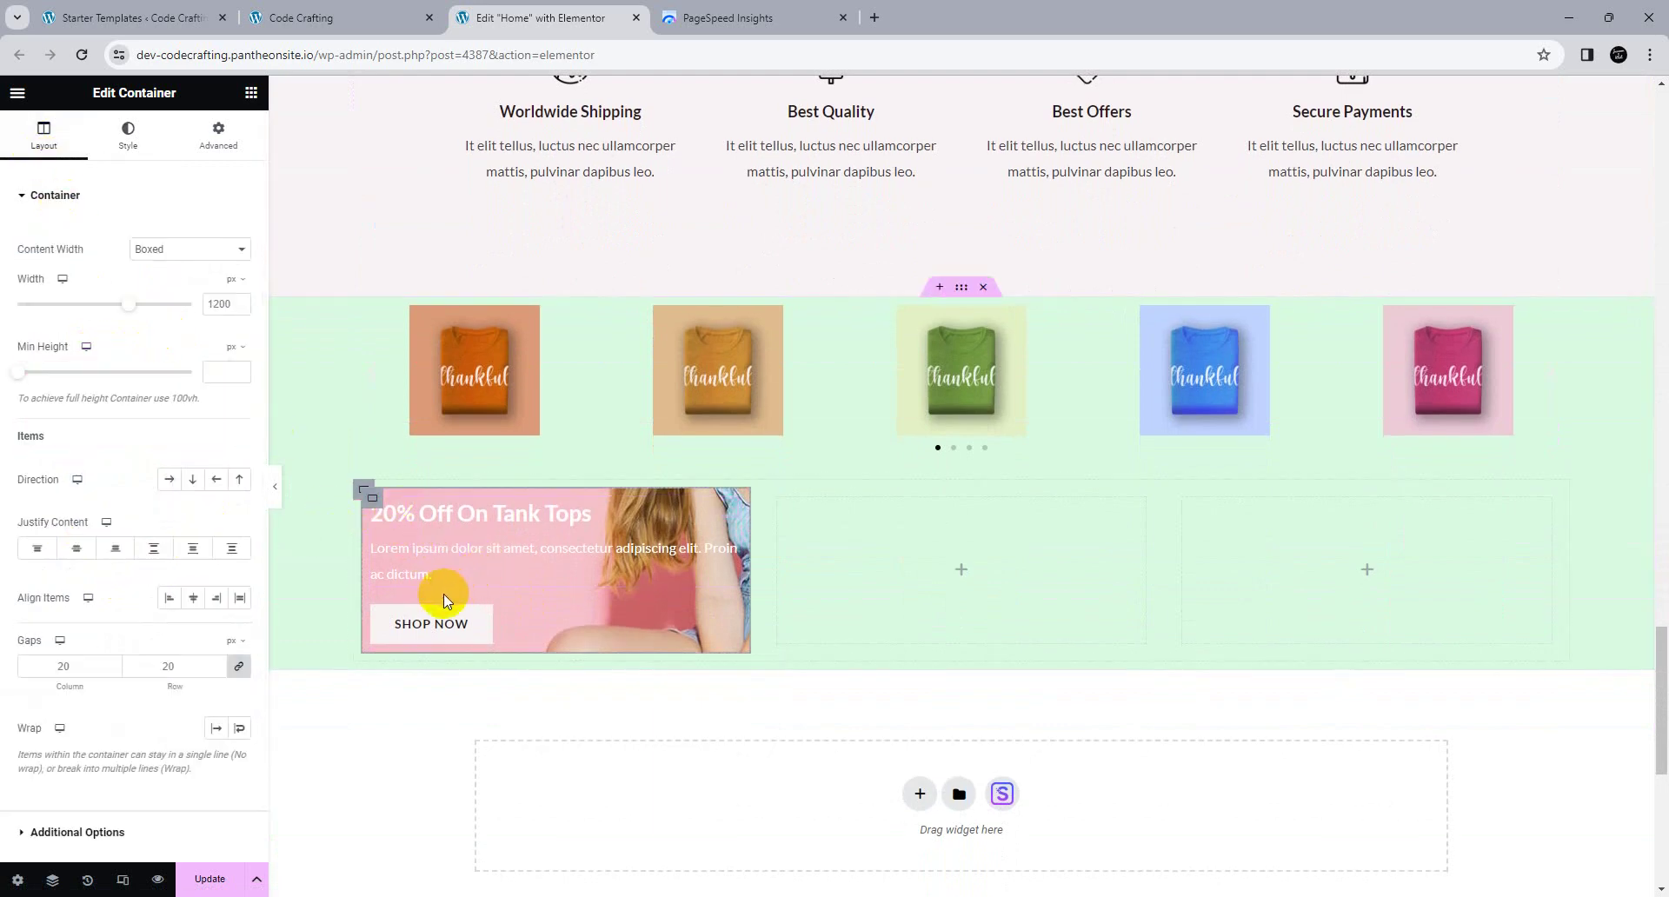
left_click(116, 549)
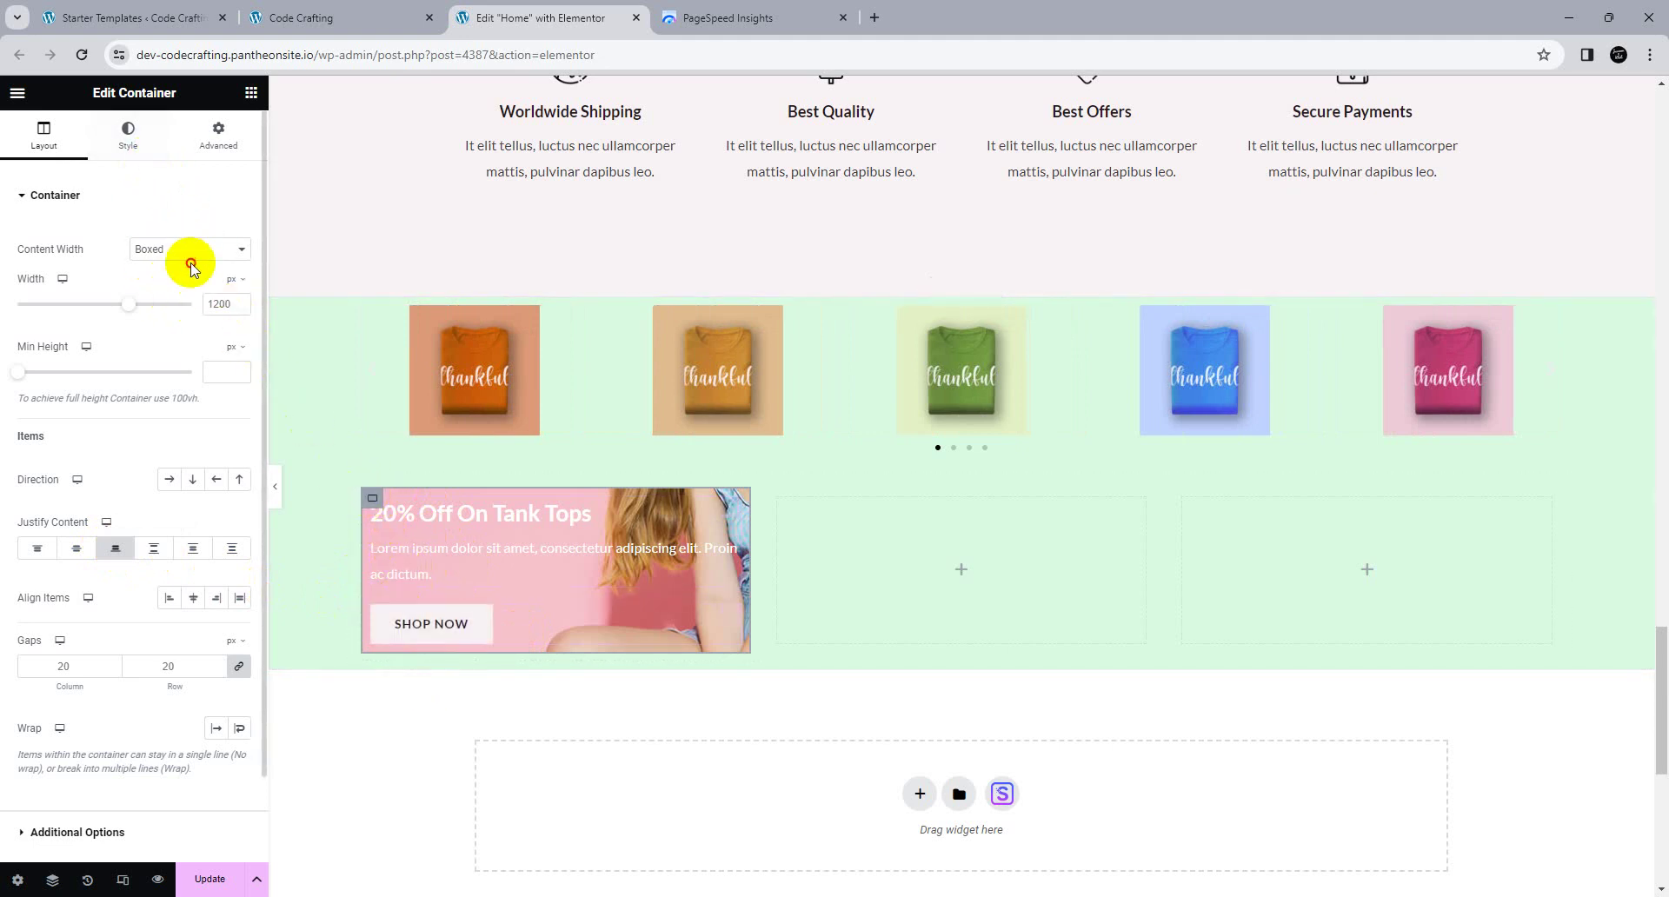
Step: Set the column's content width to Full Width and its minimum height to 546 px
left_click(153, 252)
left_click(157, 278)
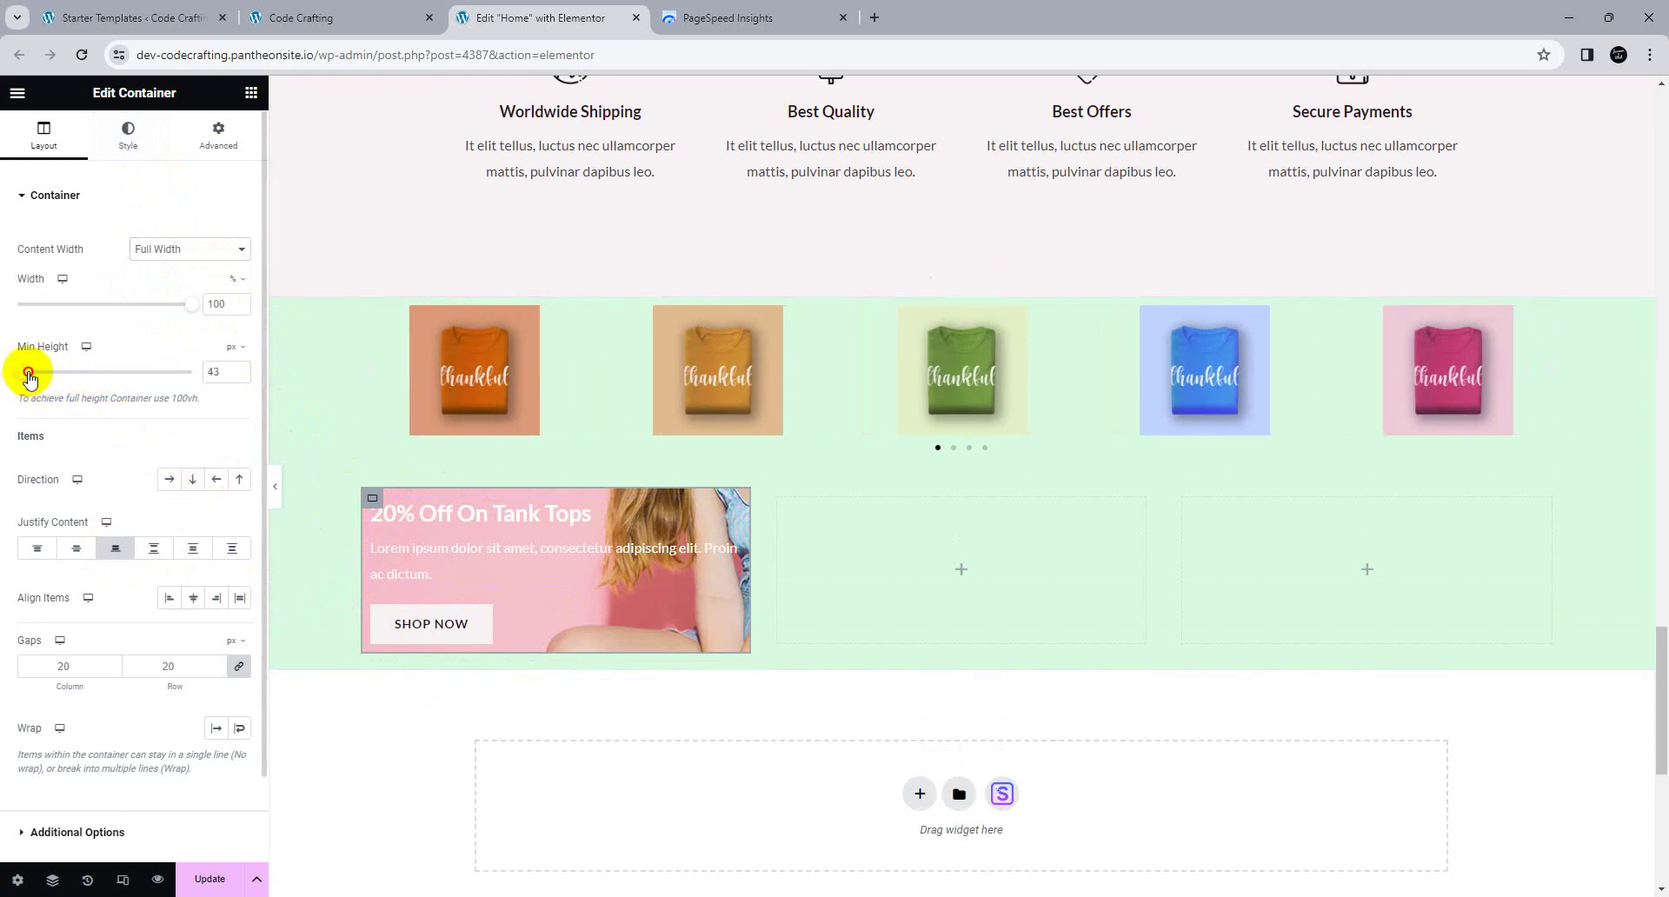
left_click_drag(28, 376, 90, 383)
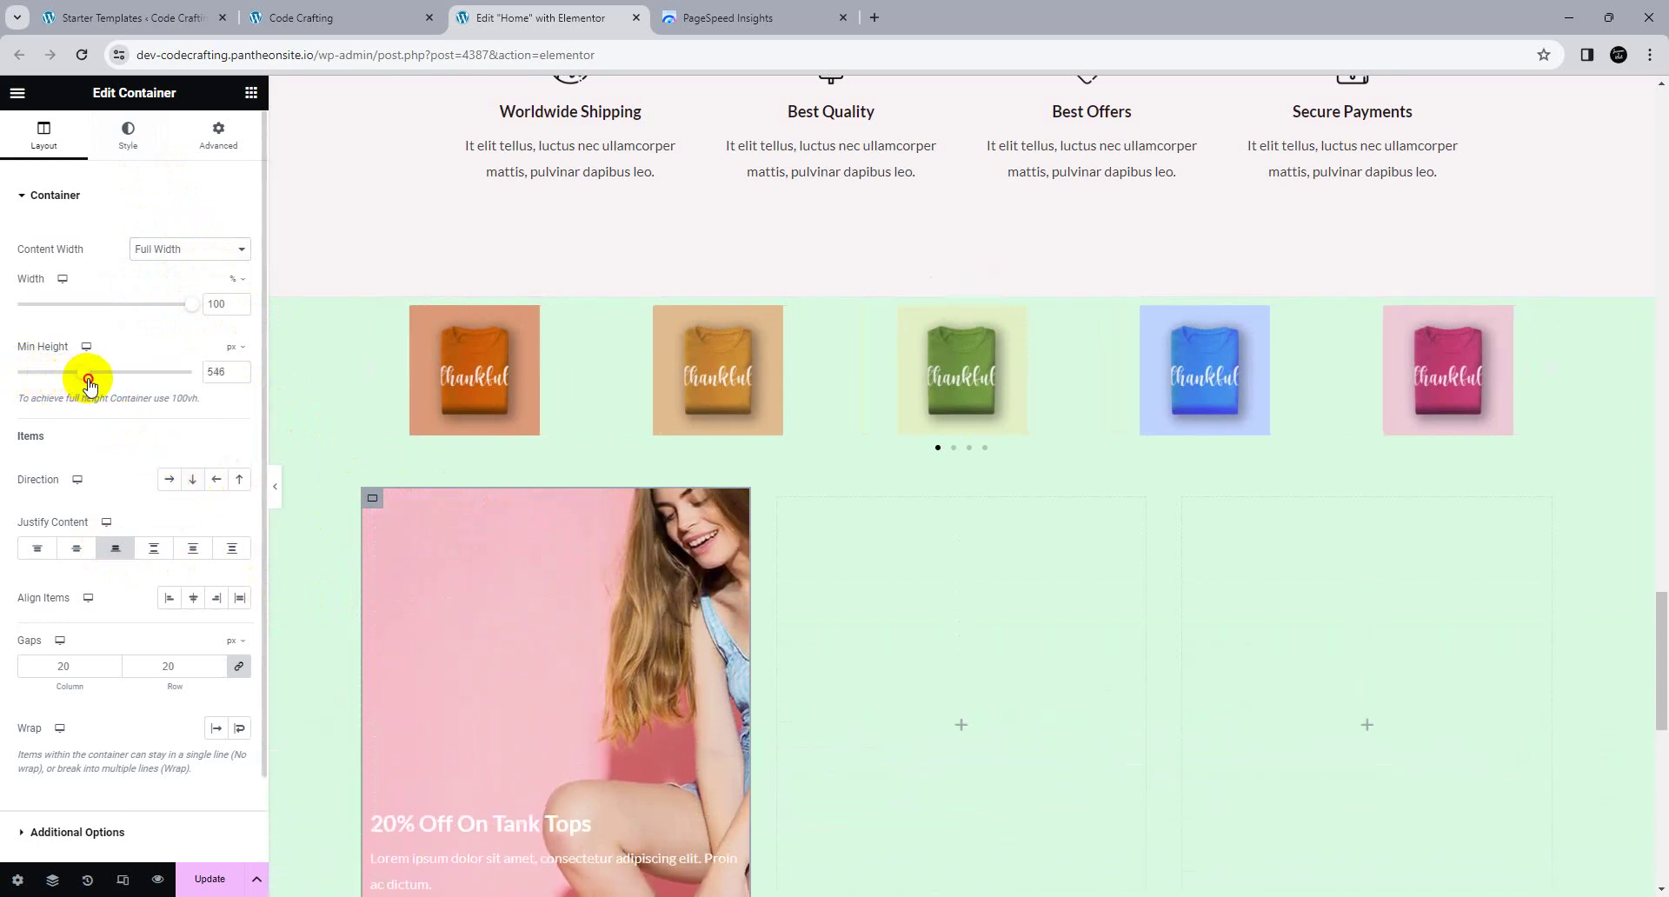
scroll(767, 617, "down", 2)
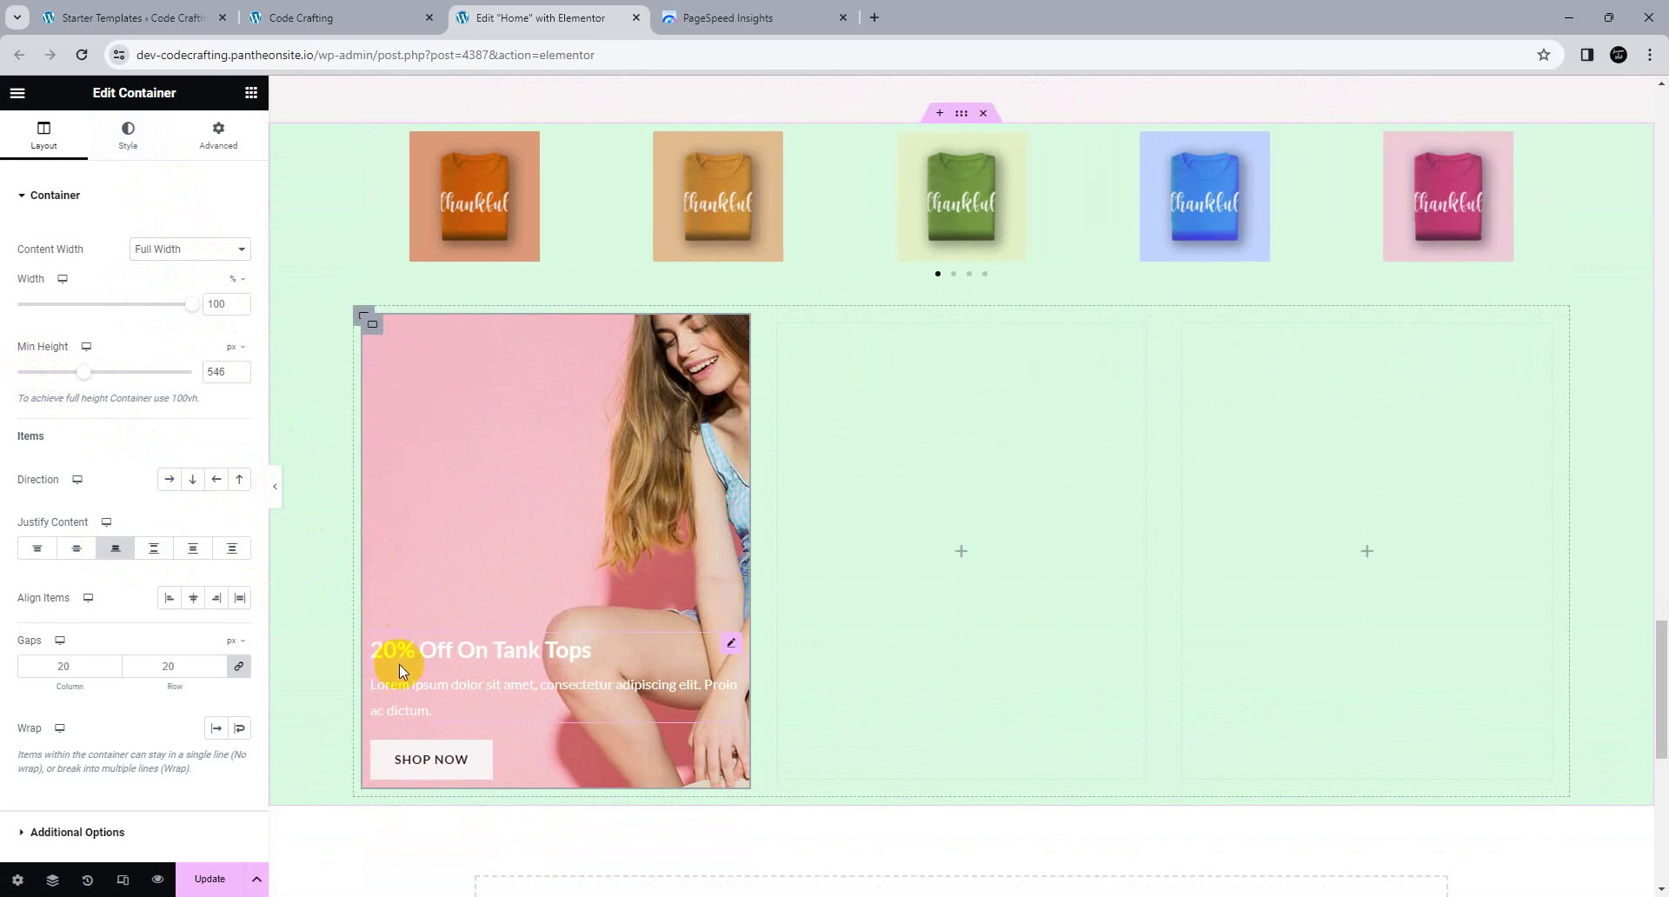
Step: Try Center and Start for the column's Justify Content, and return it to End
left_click(75, 549)
left_click(37, 549)
left_click(78, 549)
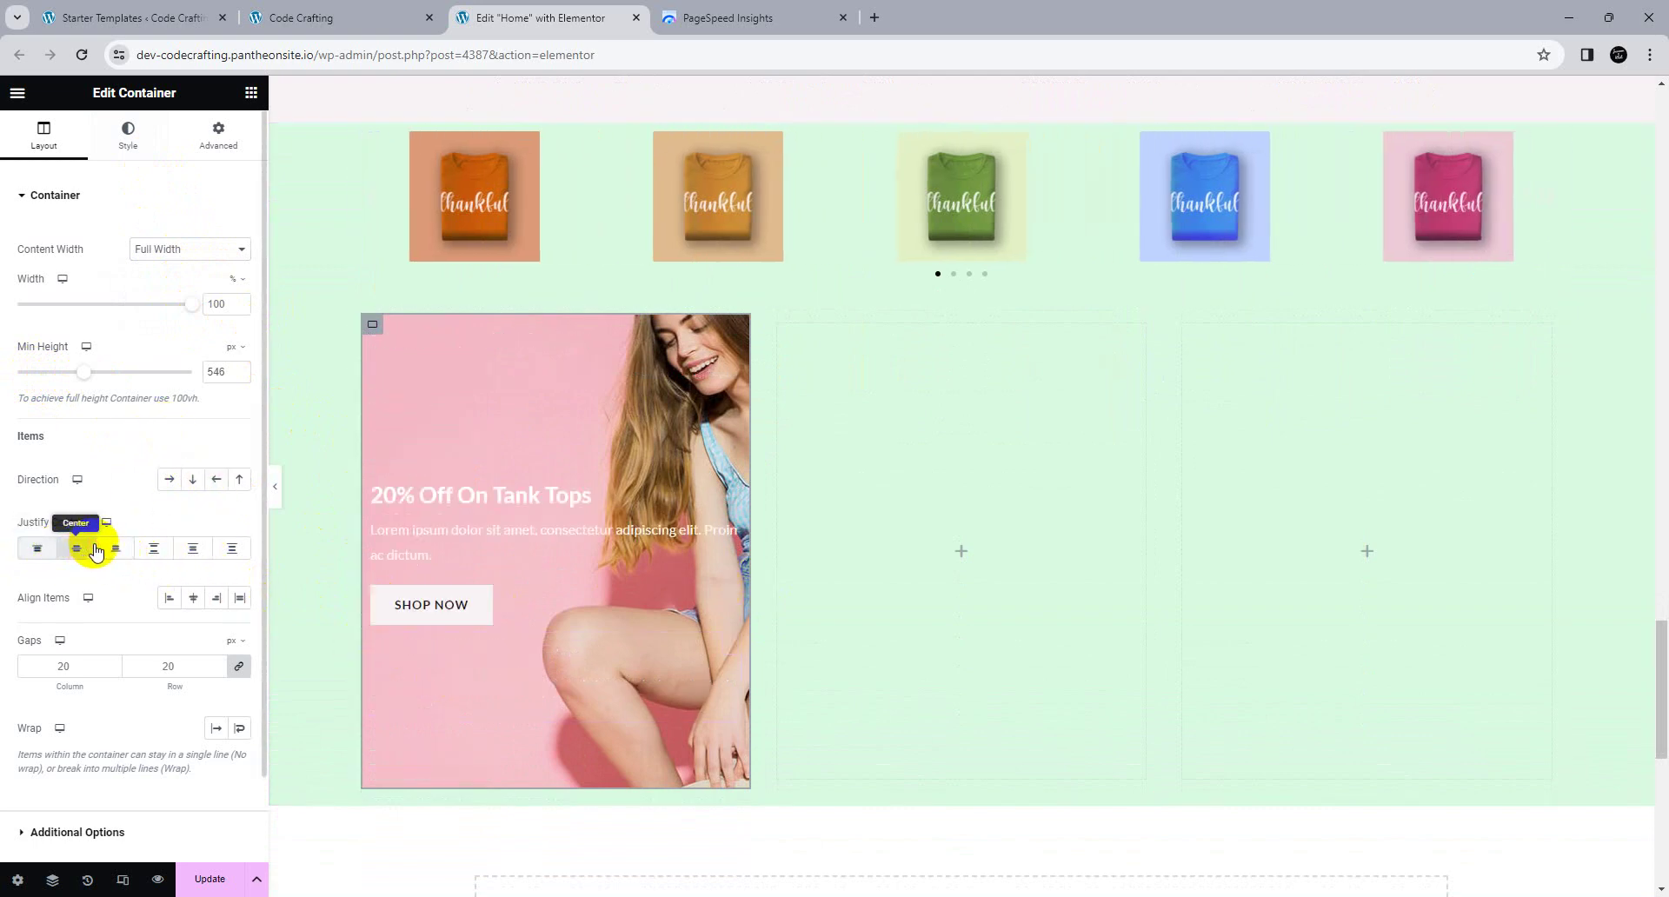
left_click(115, 548)
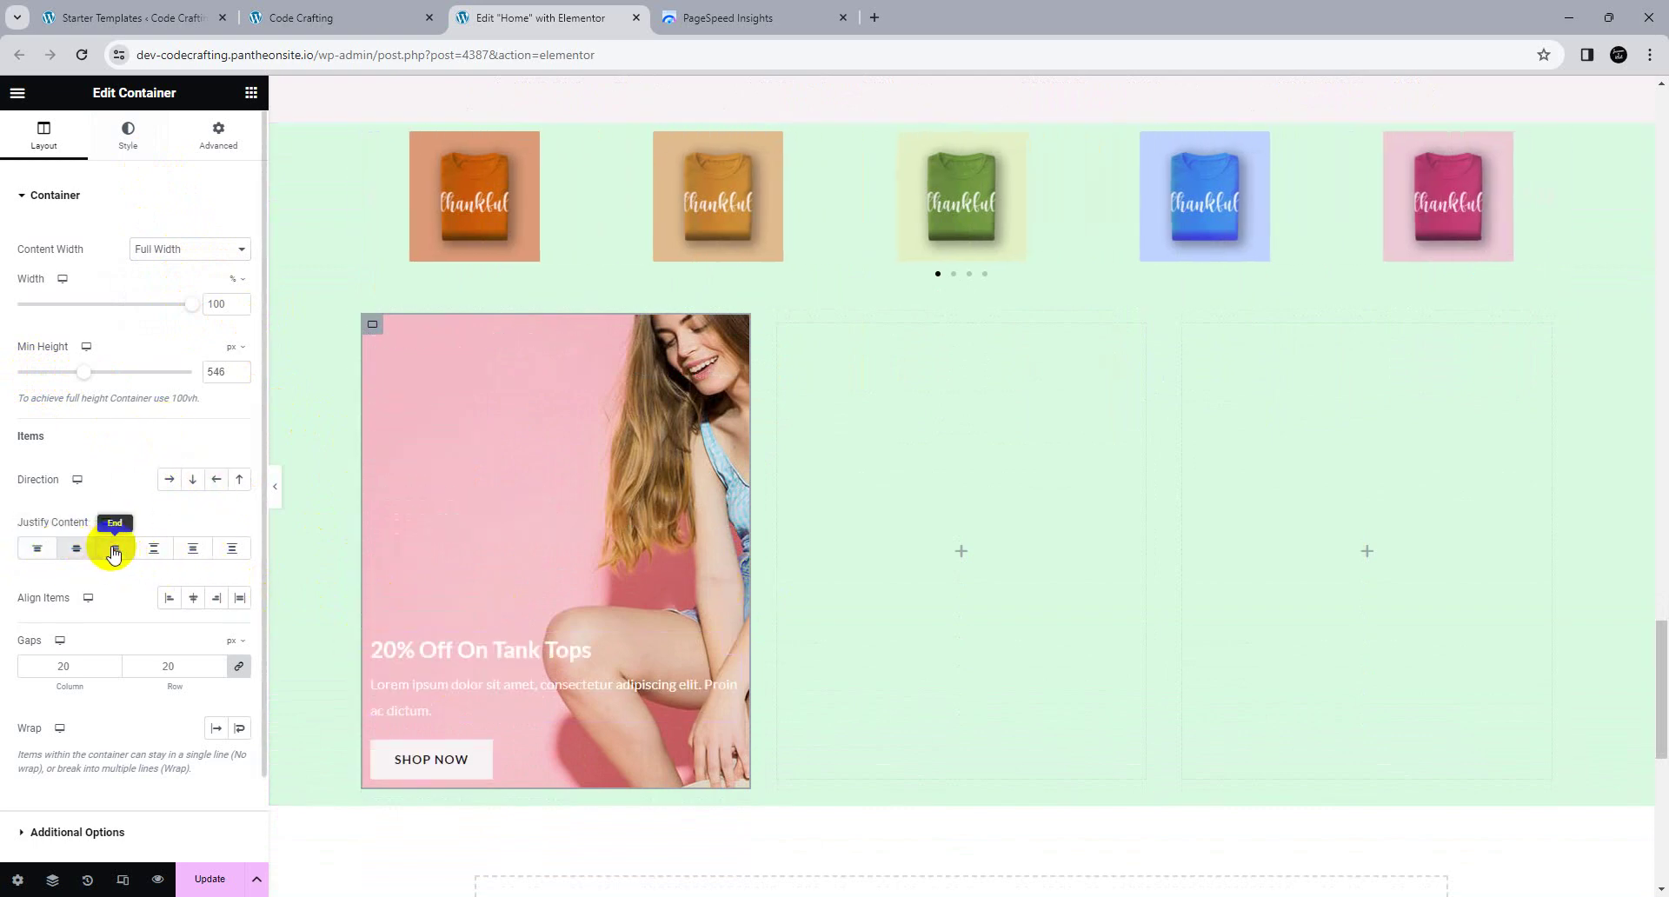
Step: Try Center, End and Stretch for the column's Align Items, and set it to Start
left_click(193, 600)
left_click(218, 599)
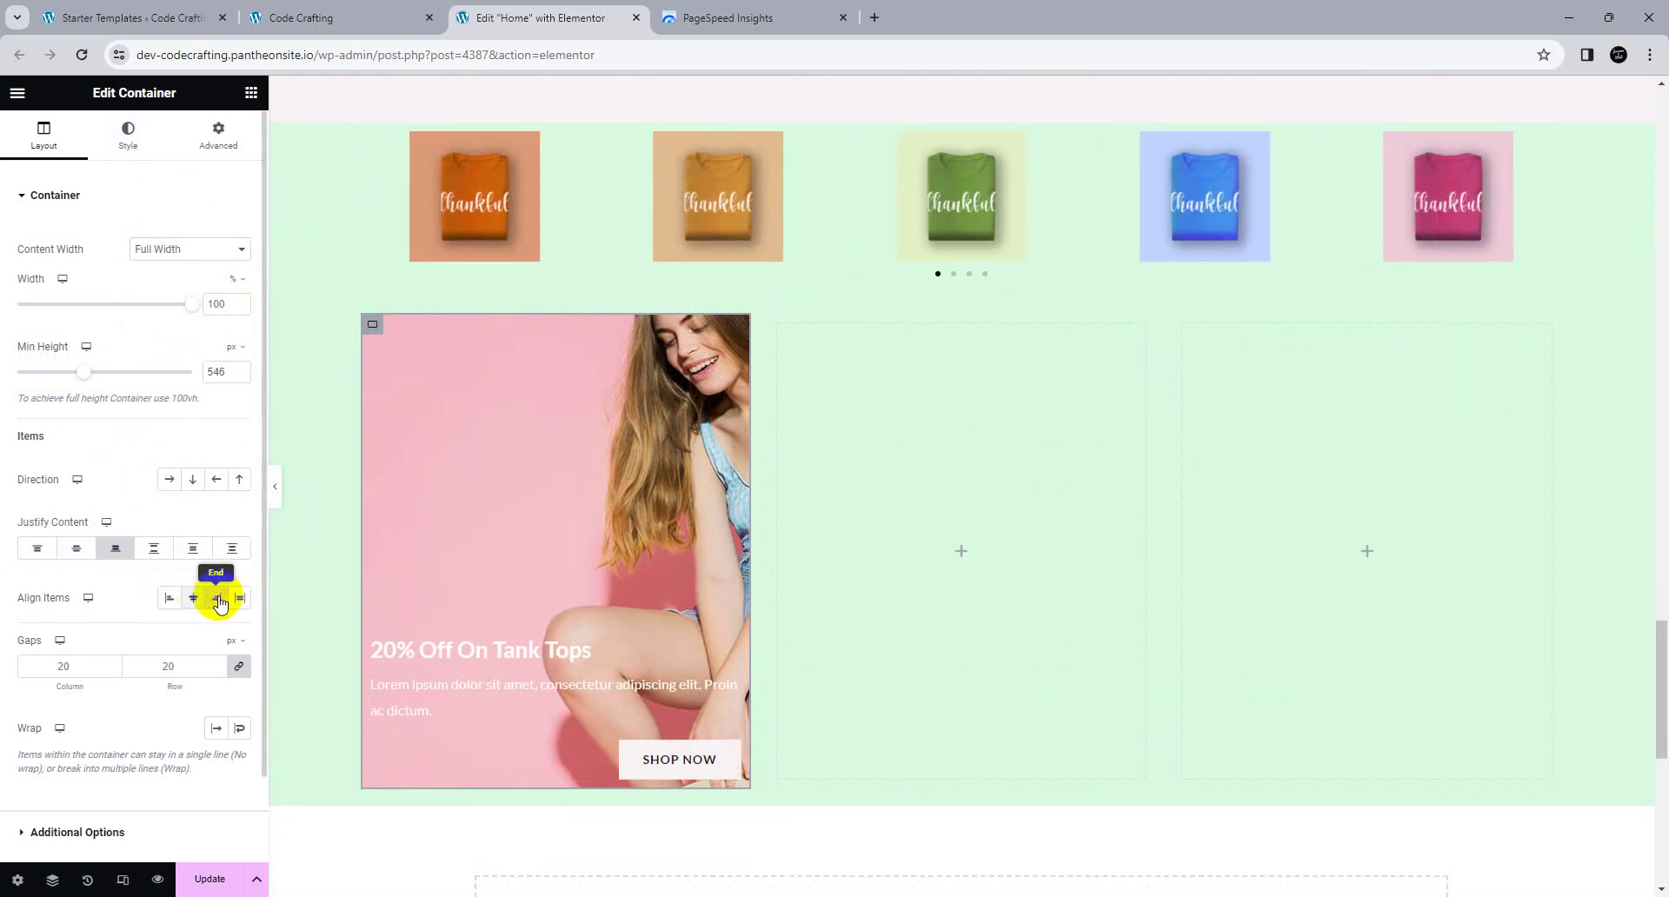
left_click(242, 600)
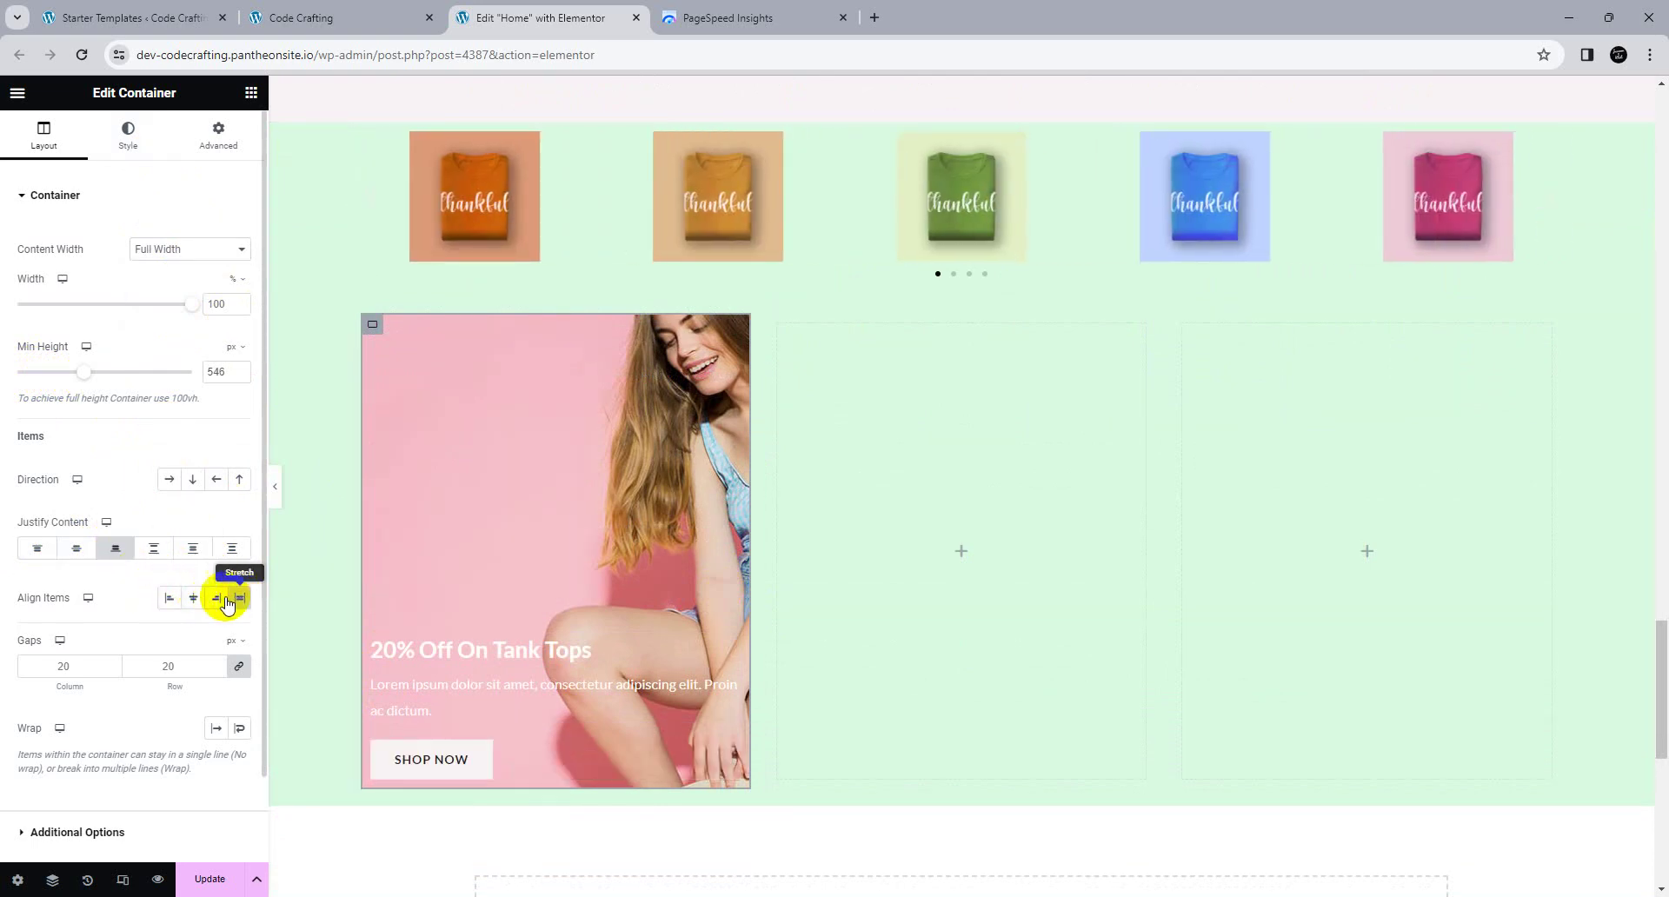
left_click(169, 600)
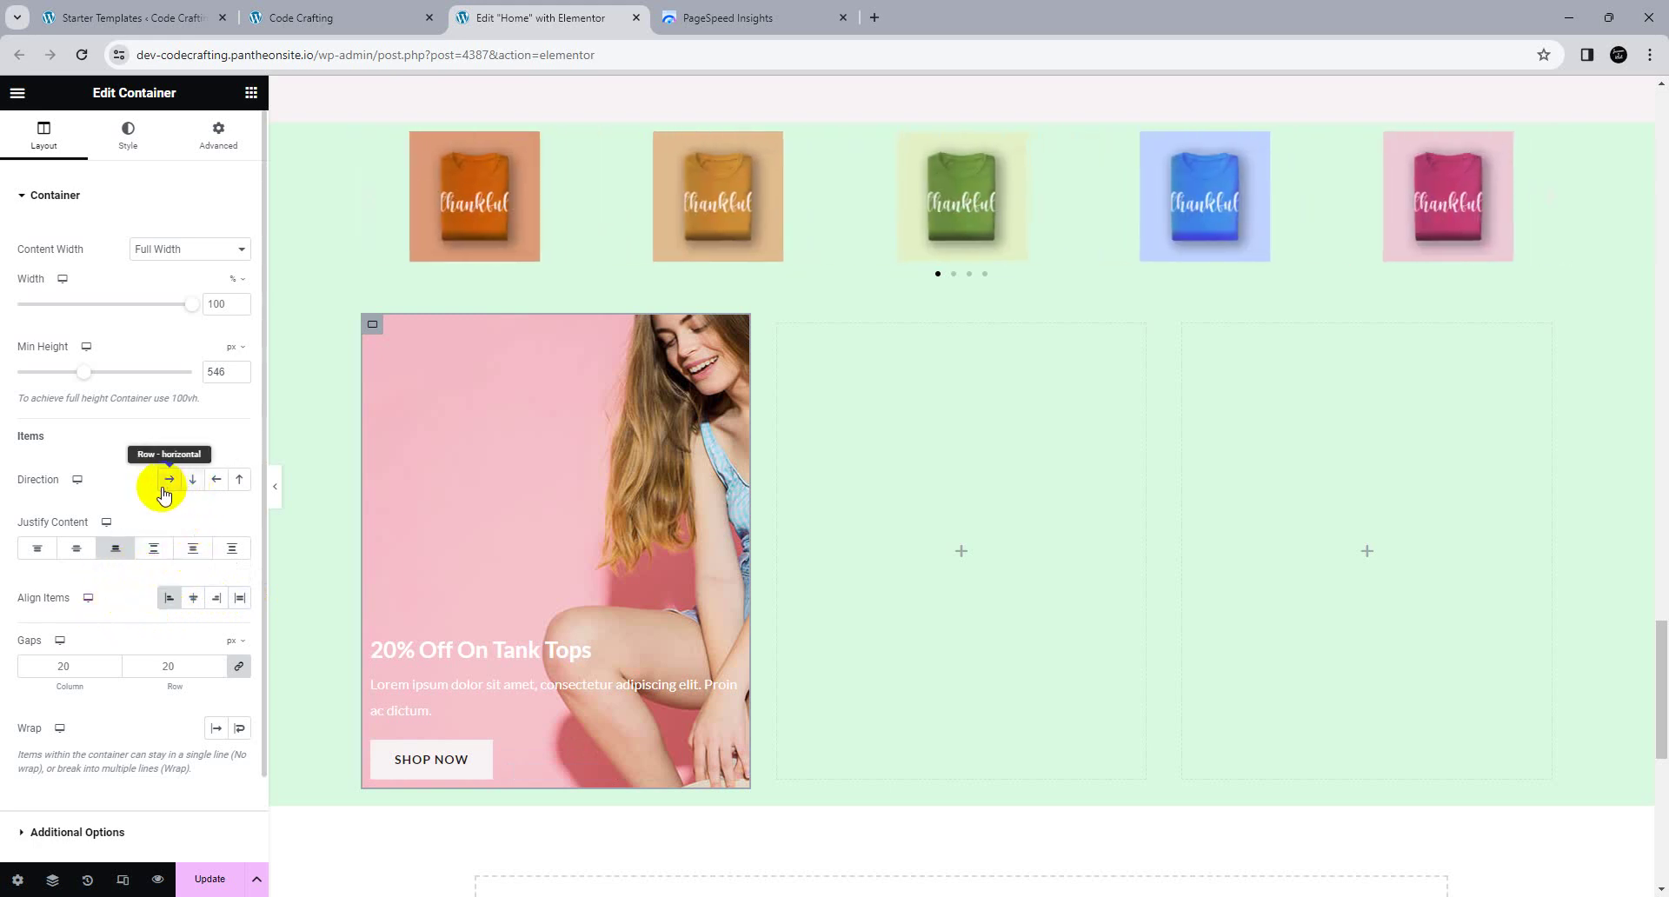
Step: Set the column's direction to Row - horizontal and its Justify Content to Space Around
left_click(165, 489)
left_click(193, 482)
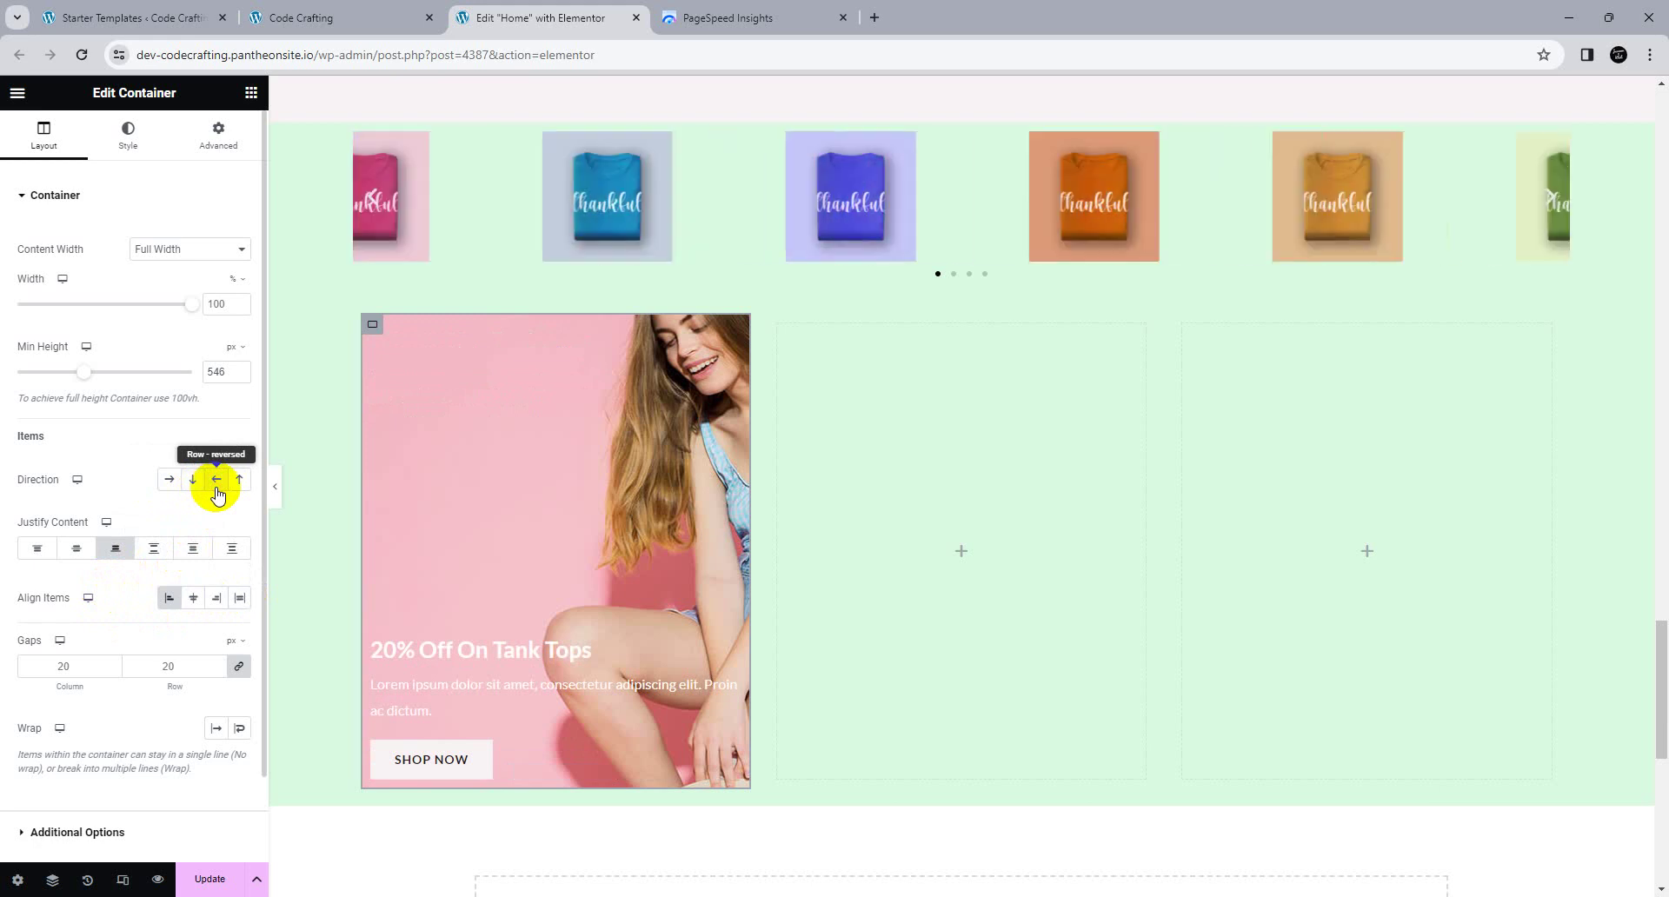
left_click(170, 481)
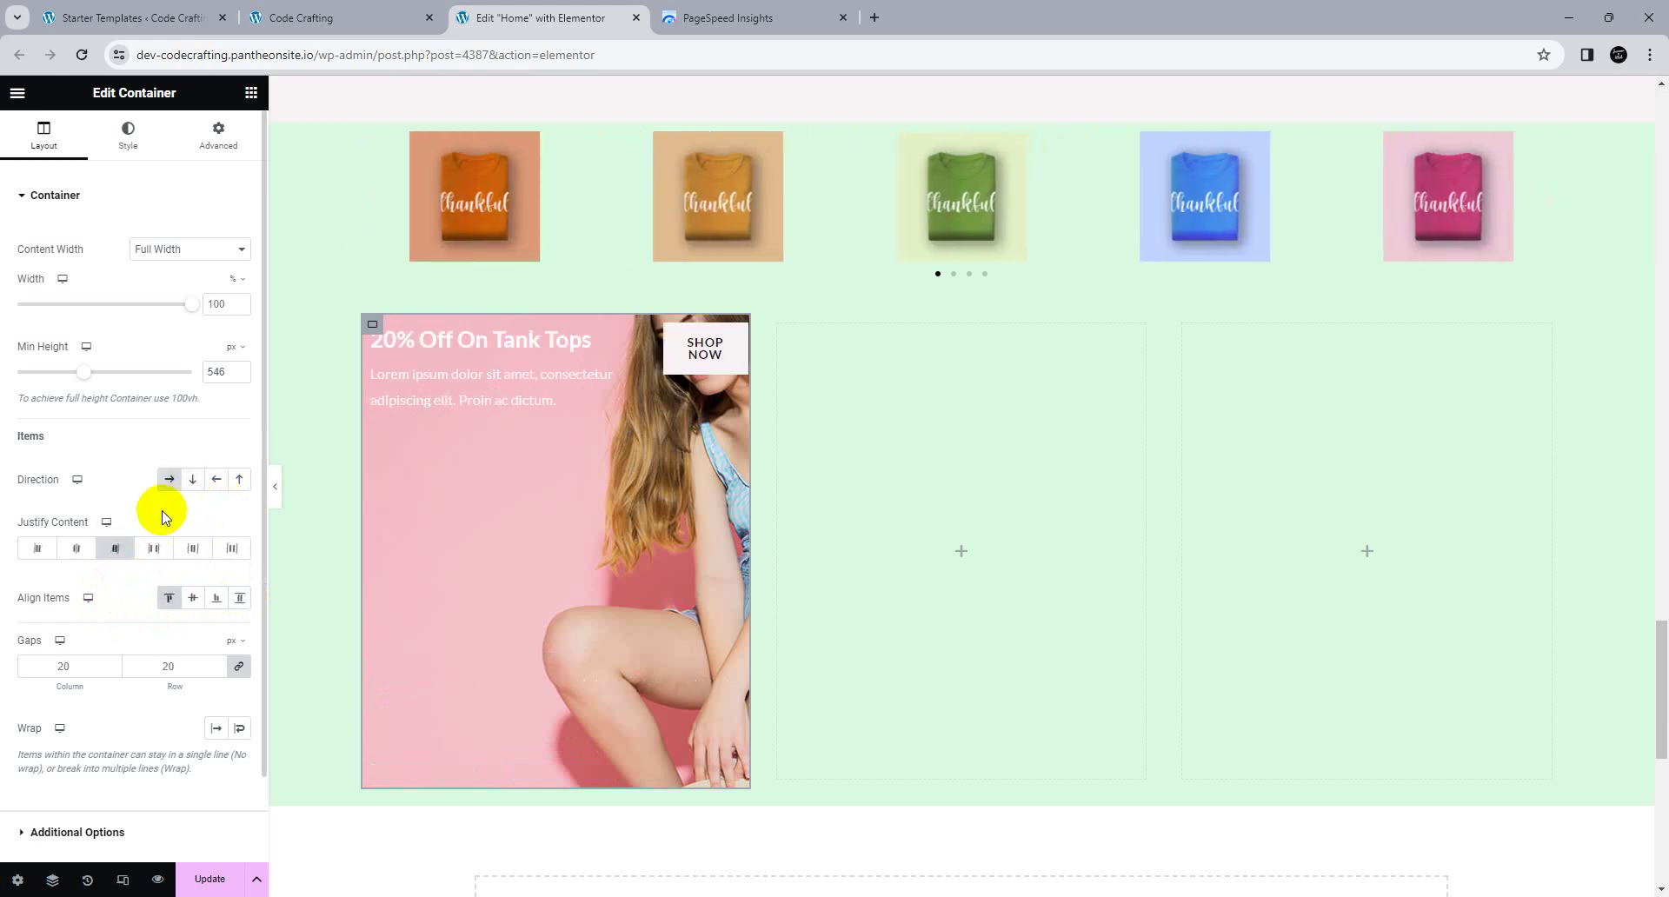
left_click(84, 557)
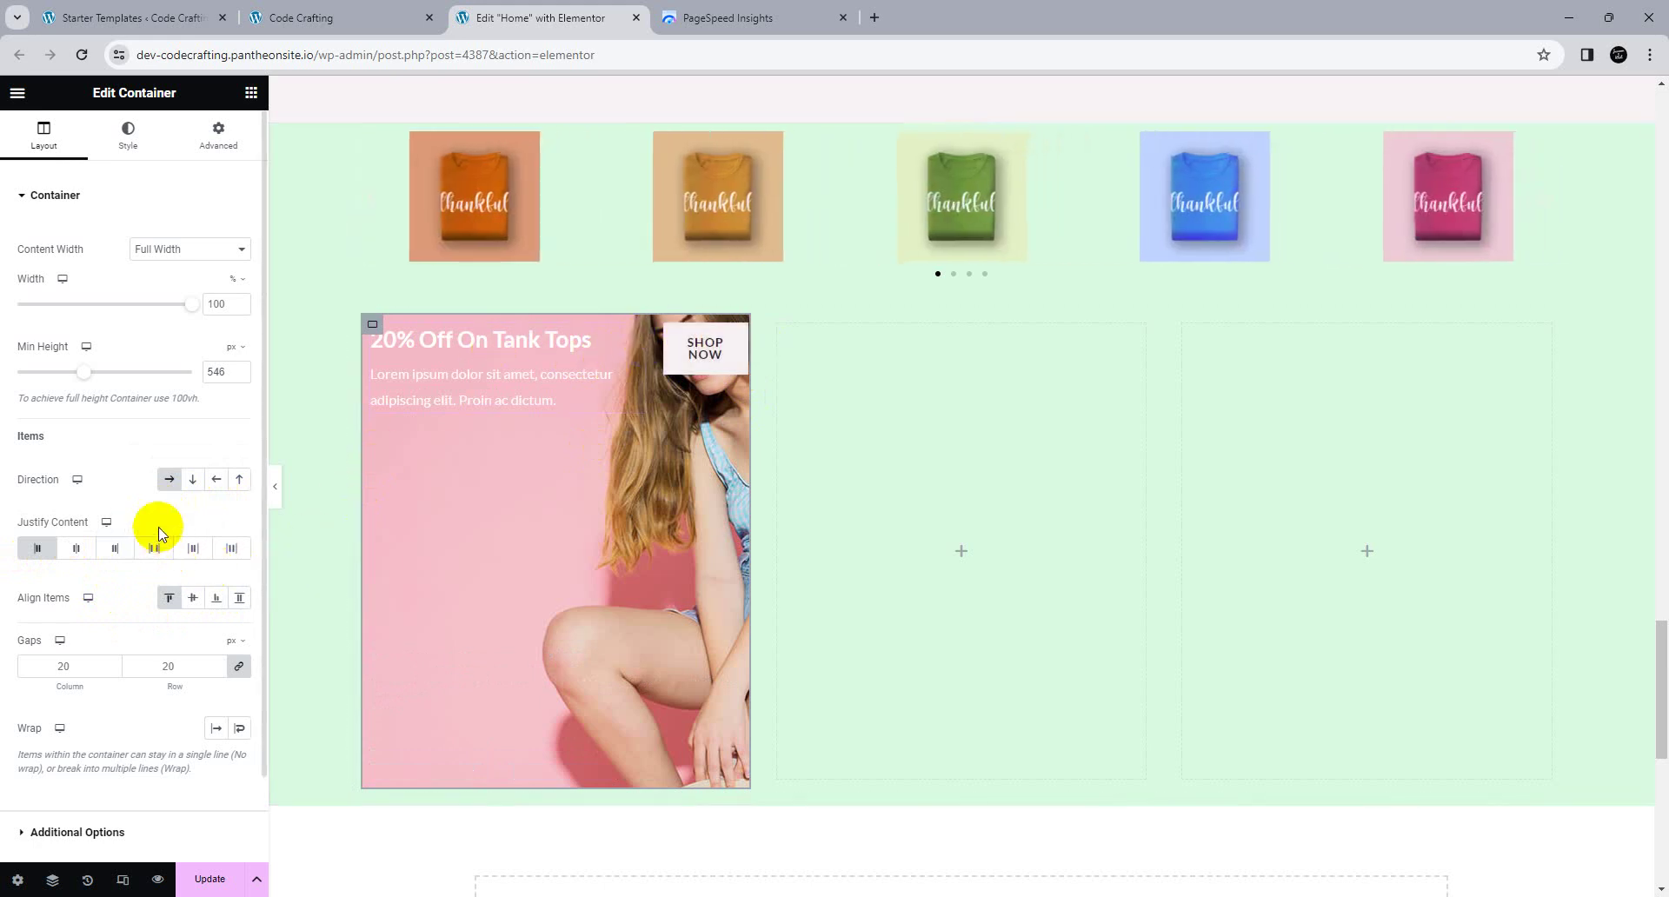
left_click(193, 550)
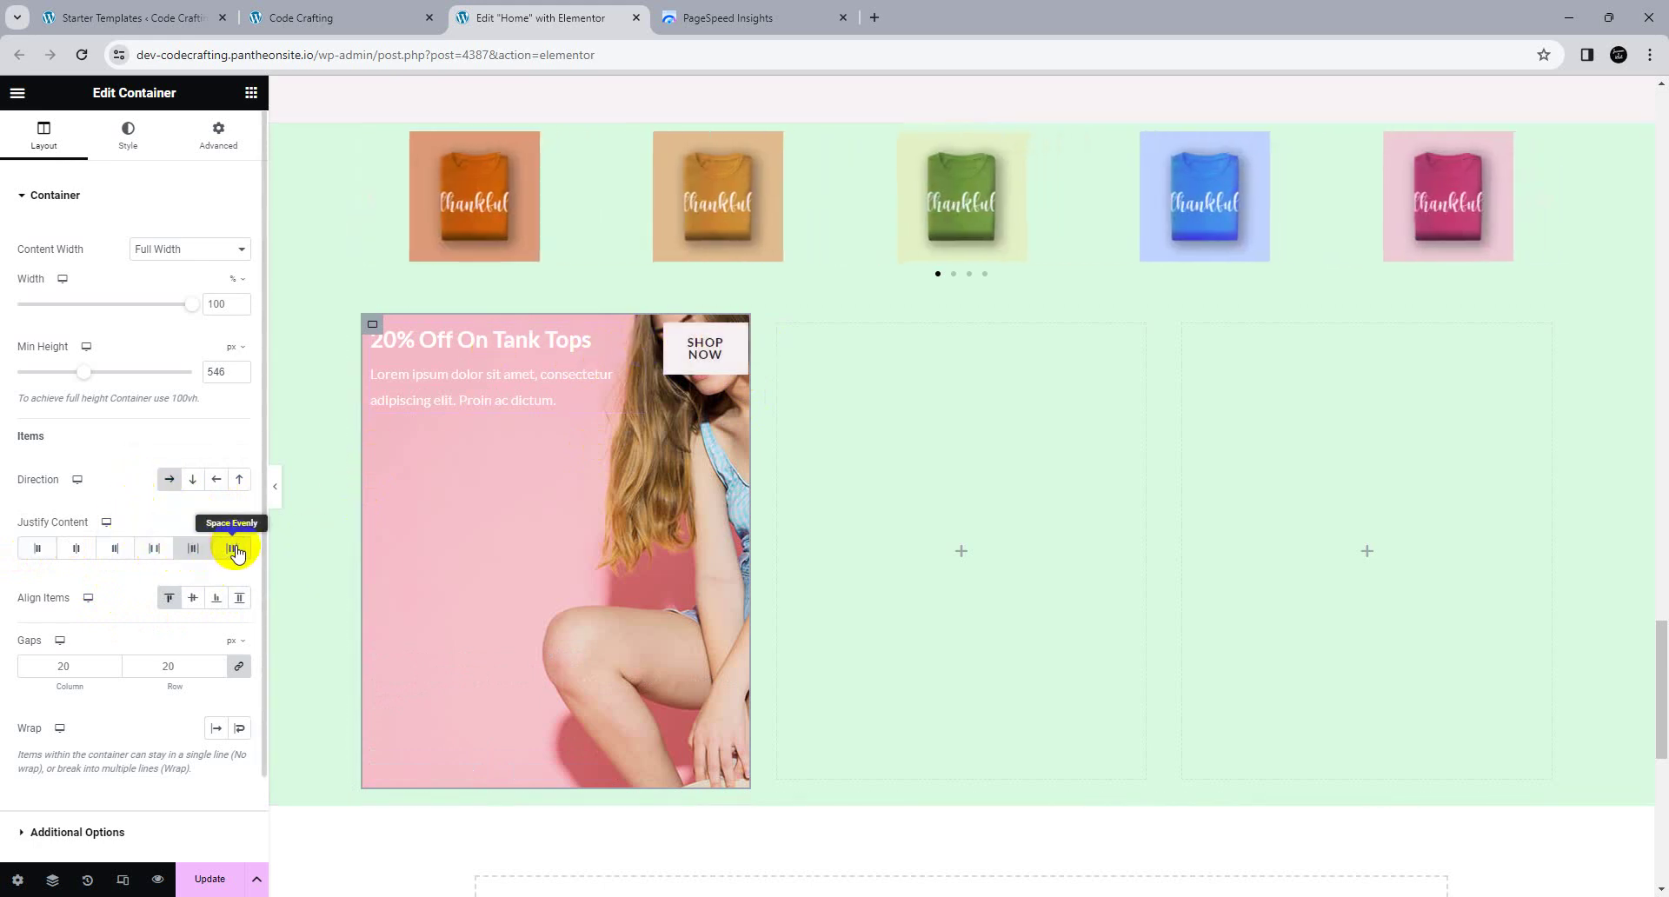
Step: Set the column's direction to Column - vertical, try Center for its Justify Content, and set it to End
left_click(193, 479)
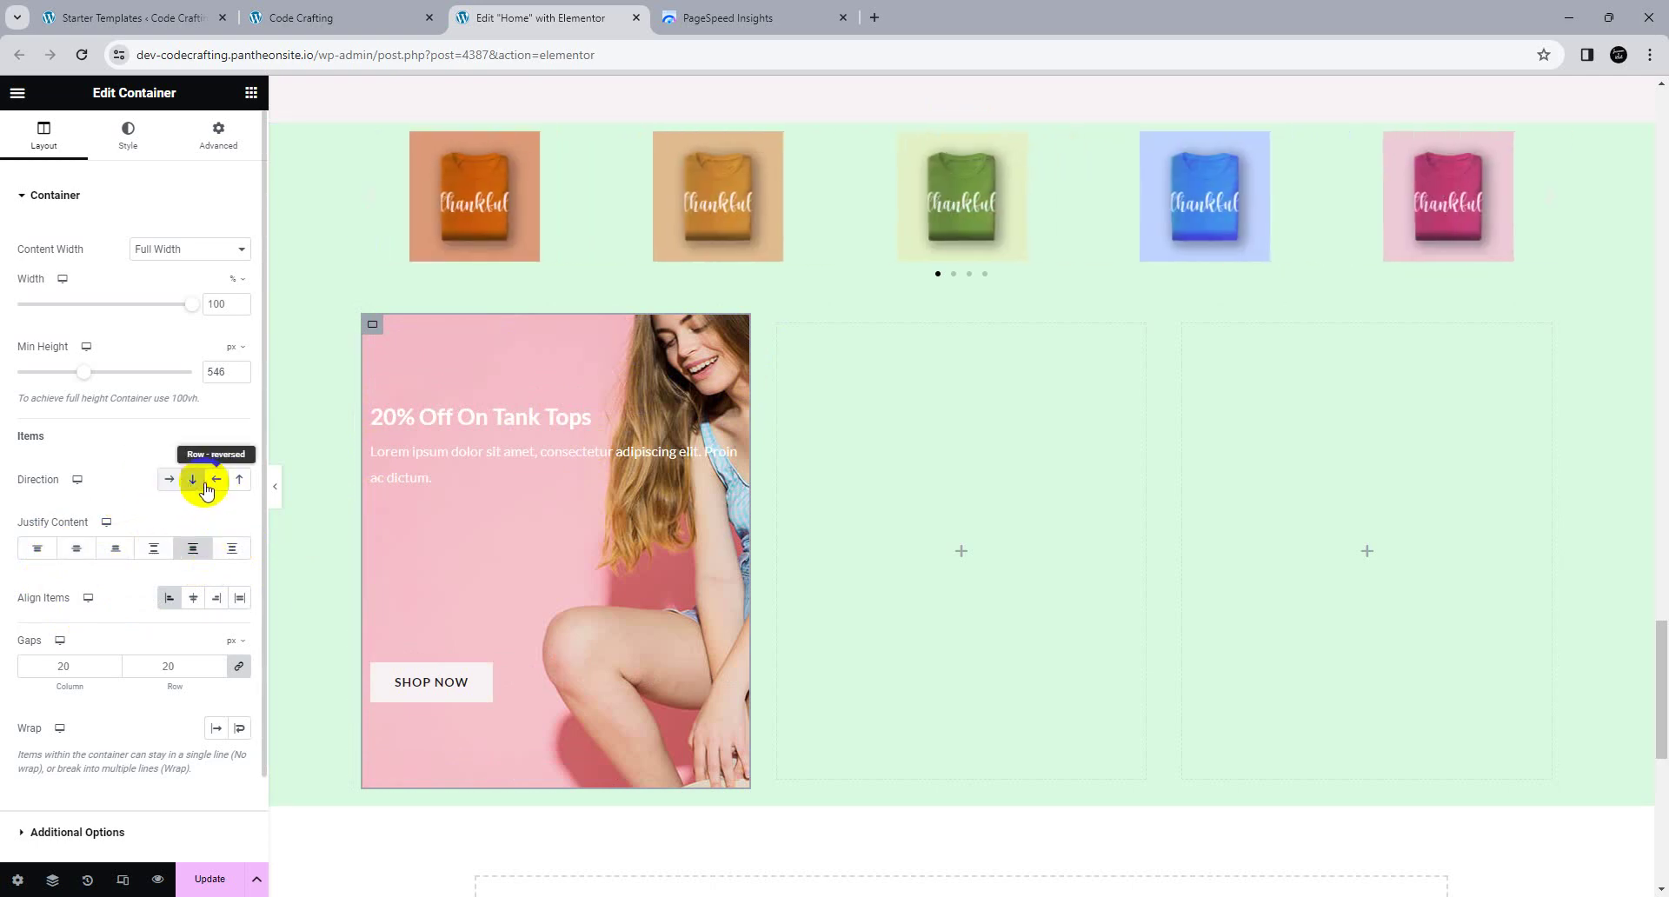
left_click(74, 549)
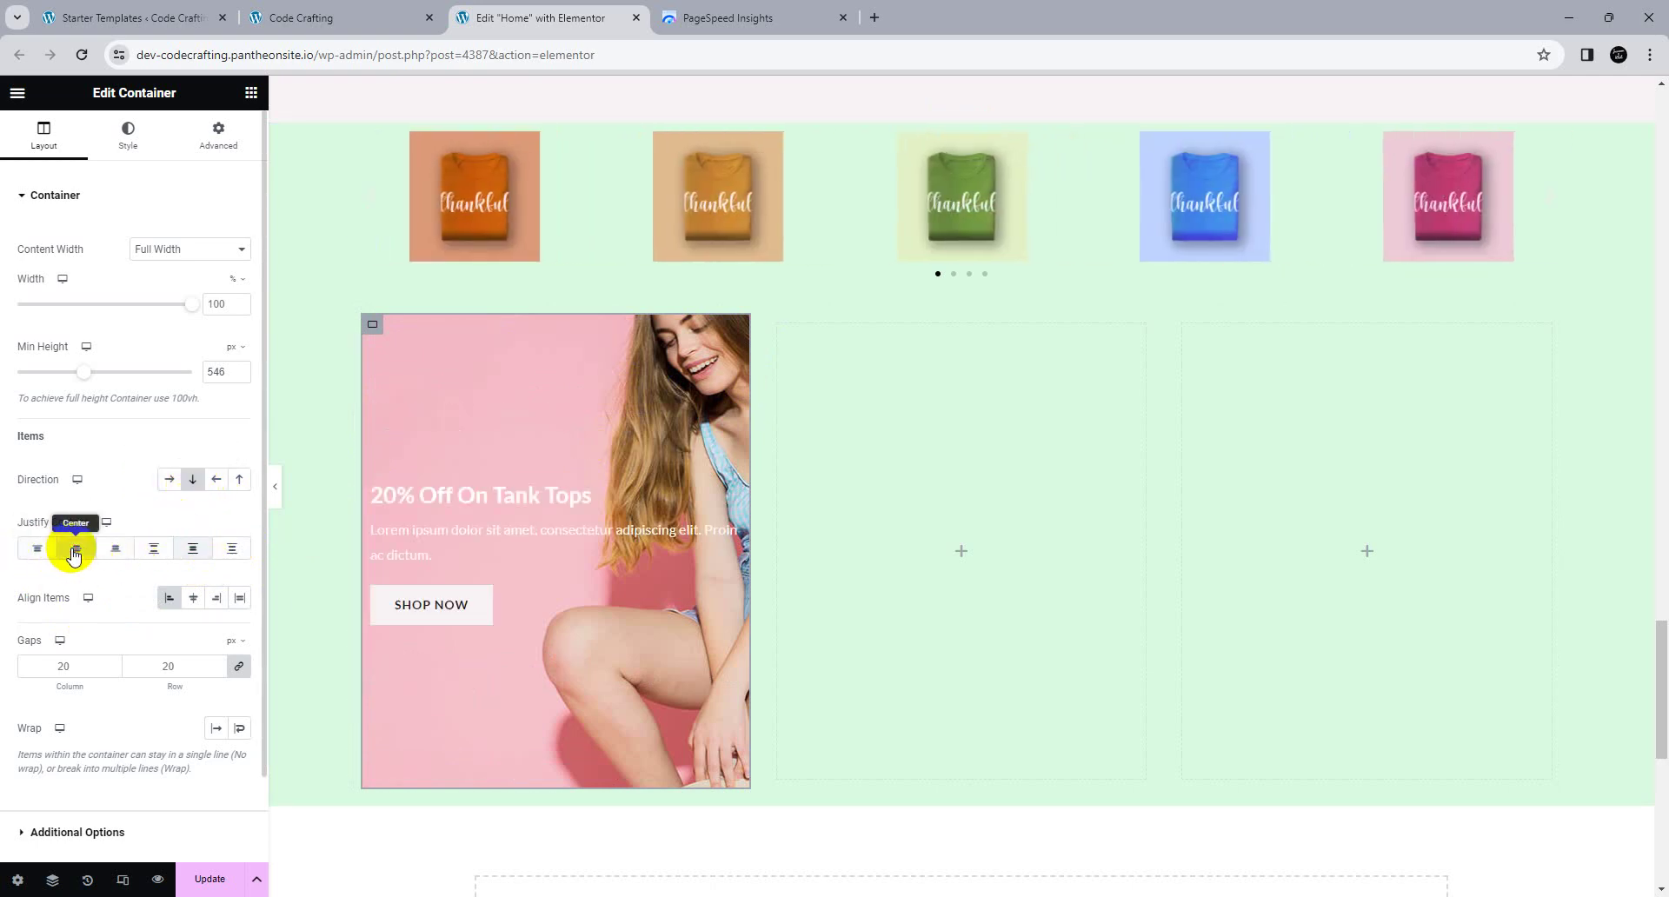
left_click(53, 561)
left_click(111, 556)
left_click(79, 553)
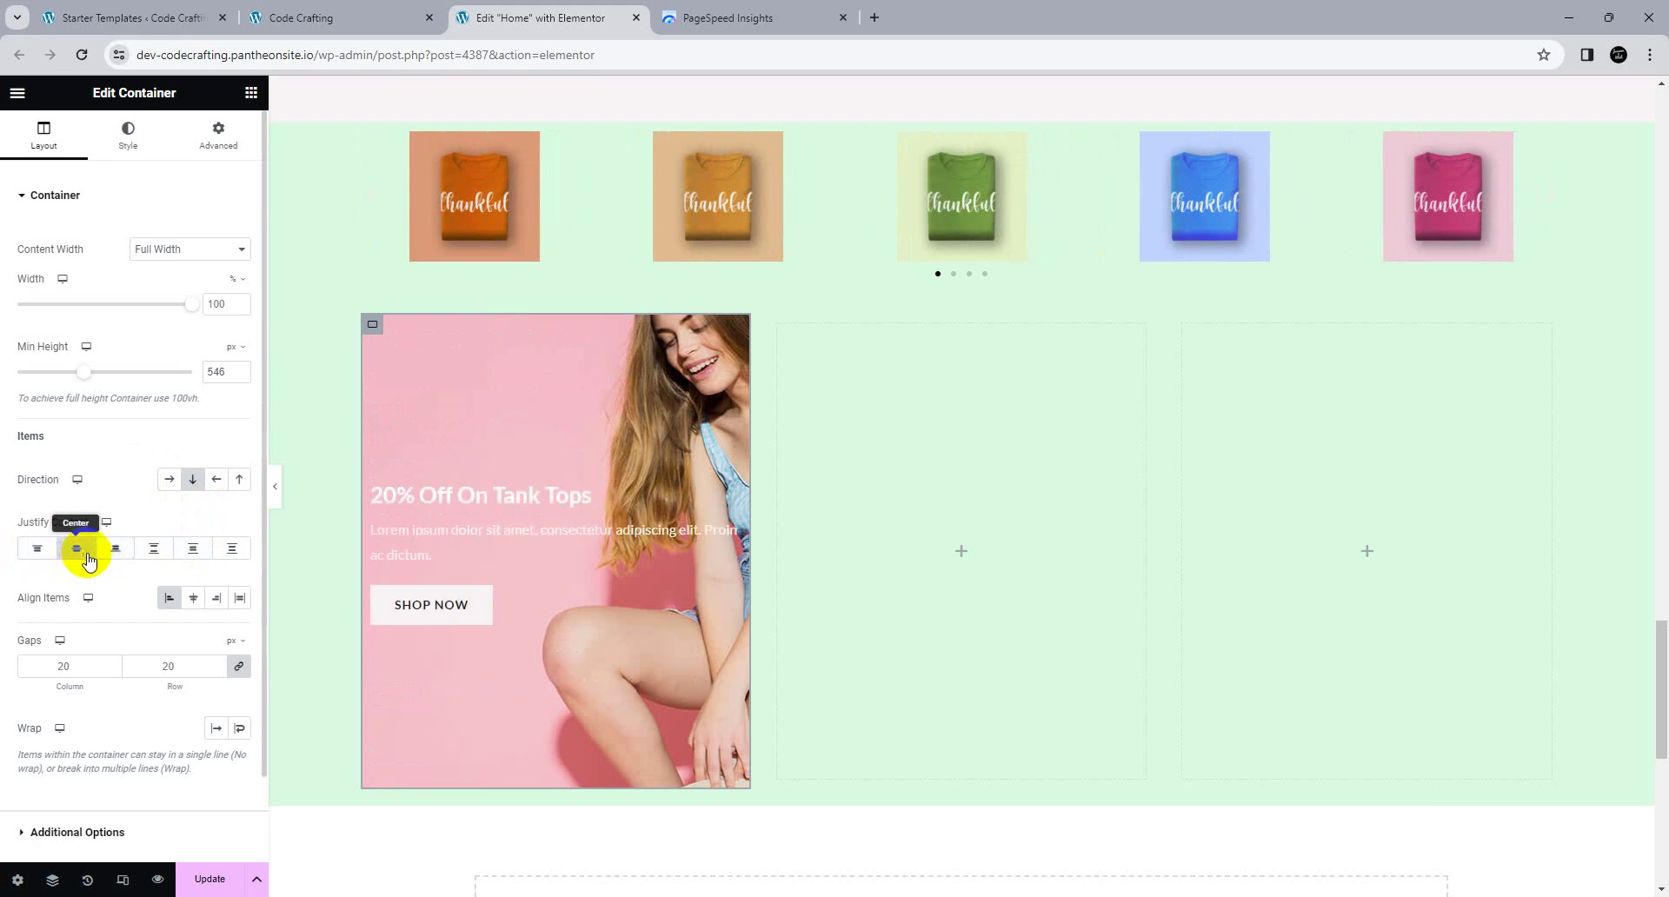
left_click(114, 562)
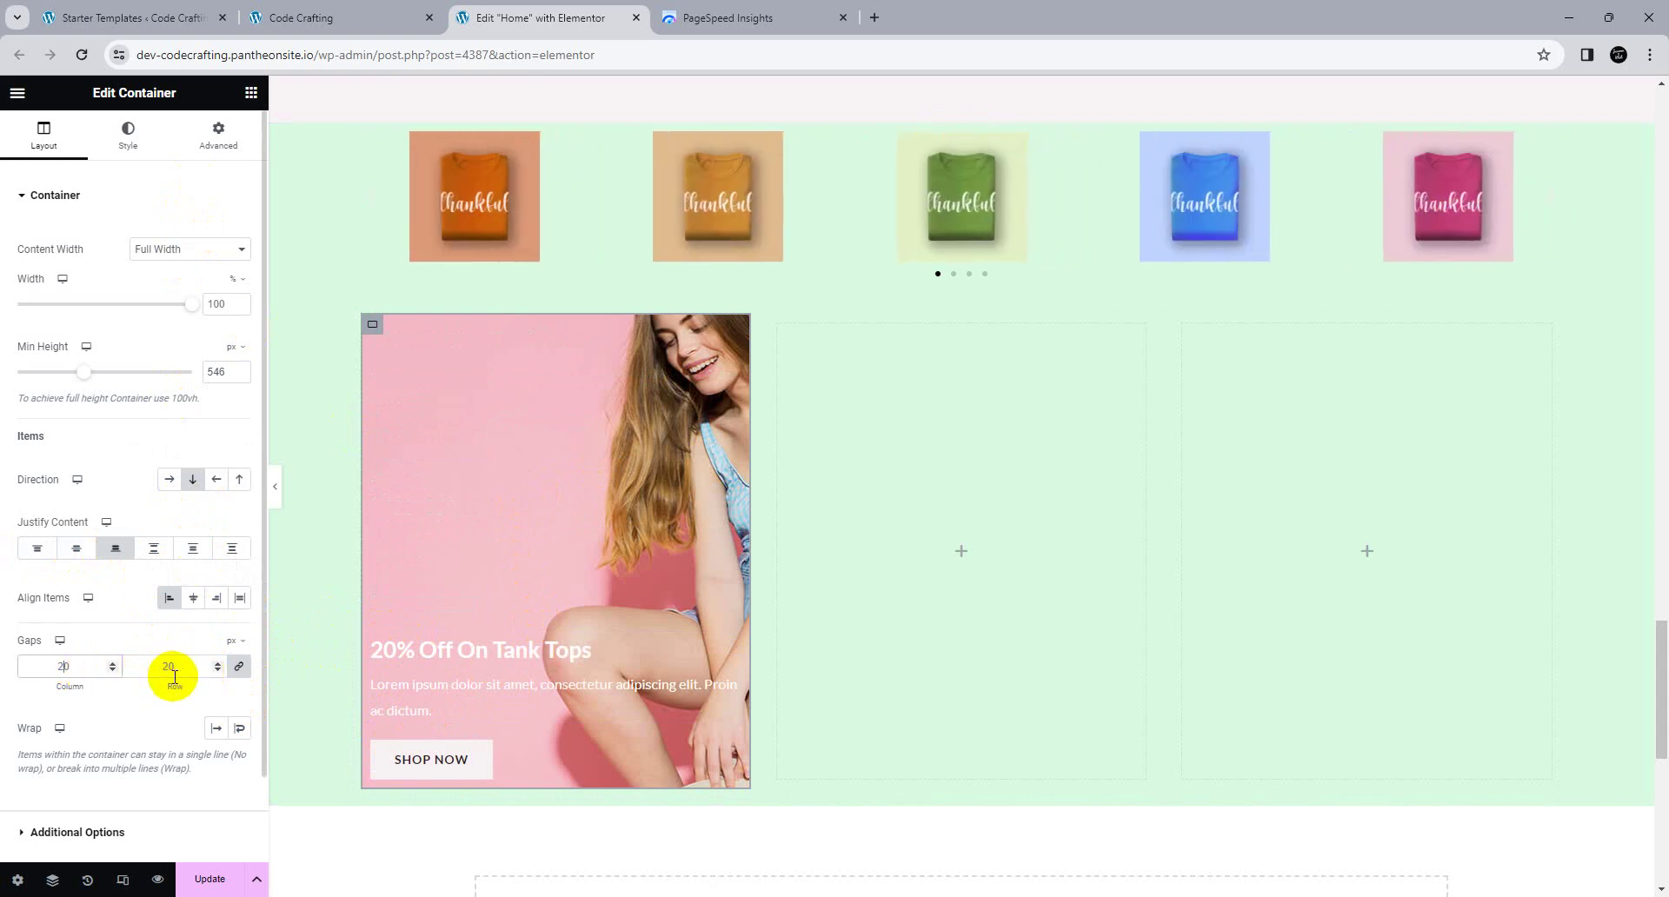
Step: Try different unlinked and linked gap values for the column's items, and return both linked gaps to 20 px
key("BackSpace")
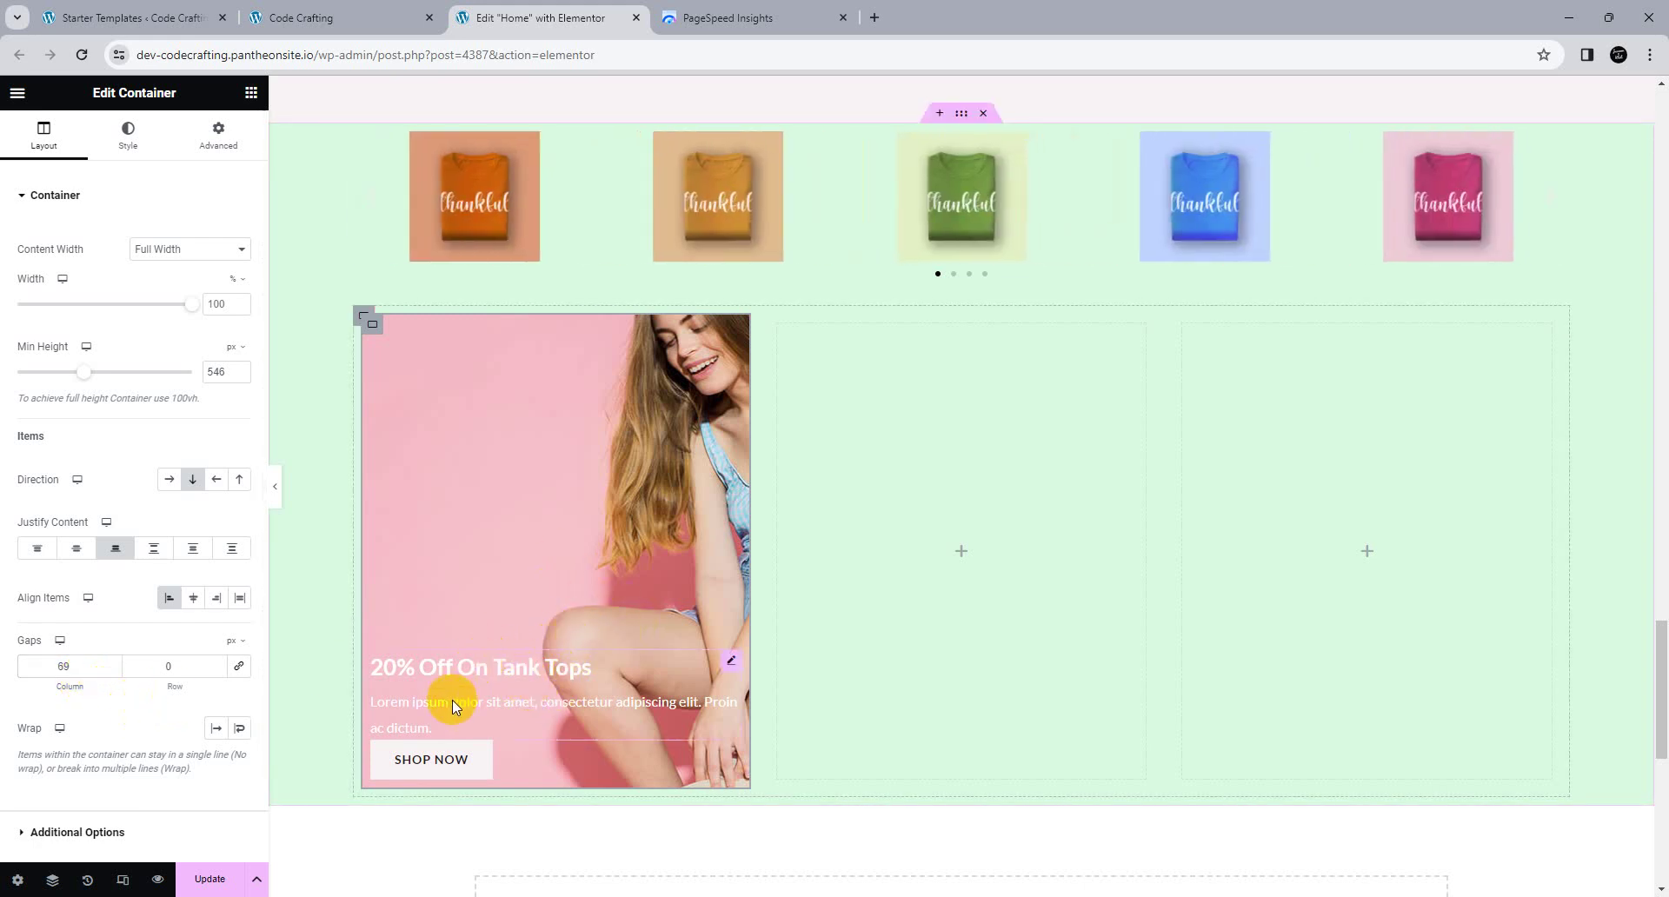
left_click(239, 666)
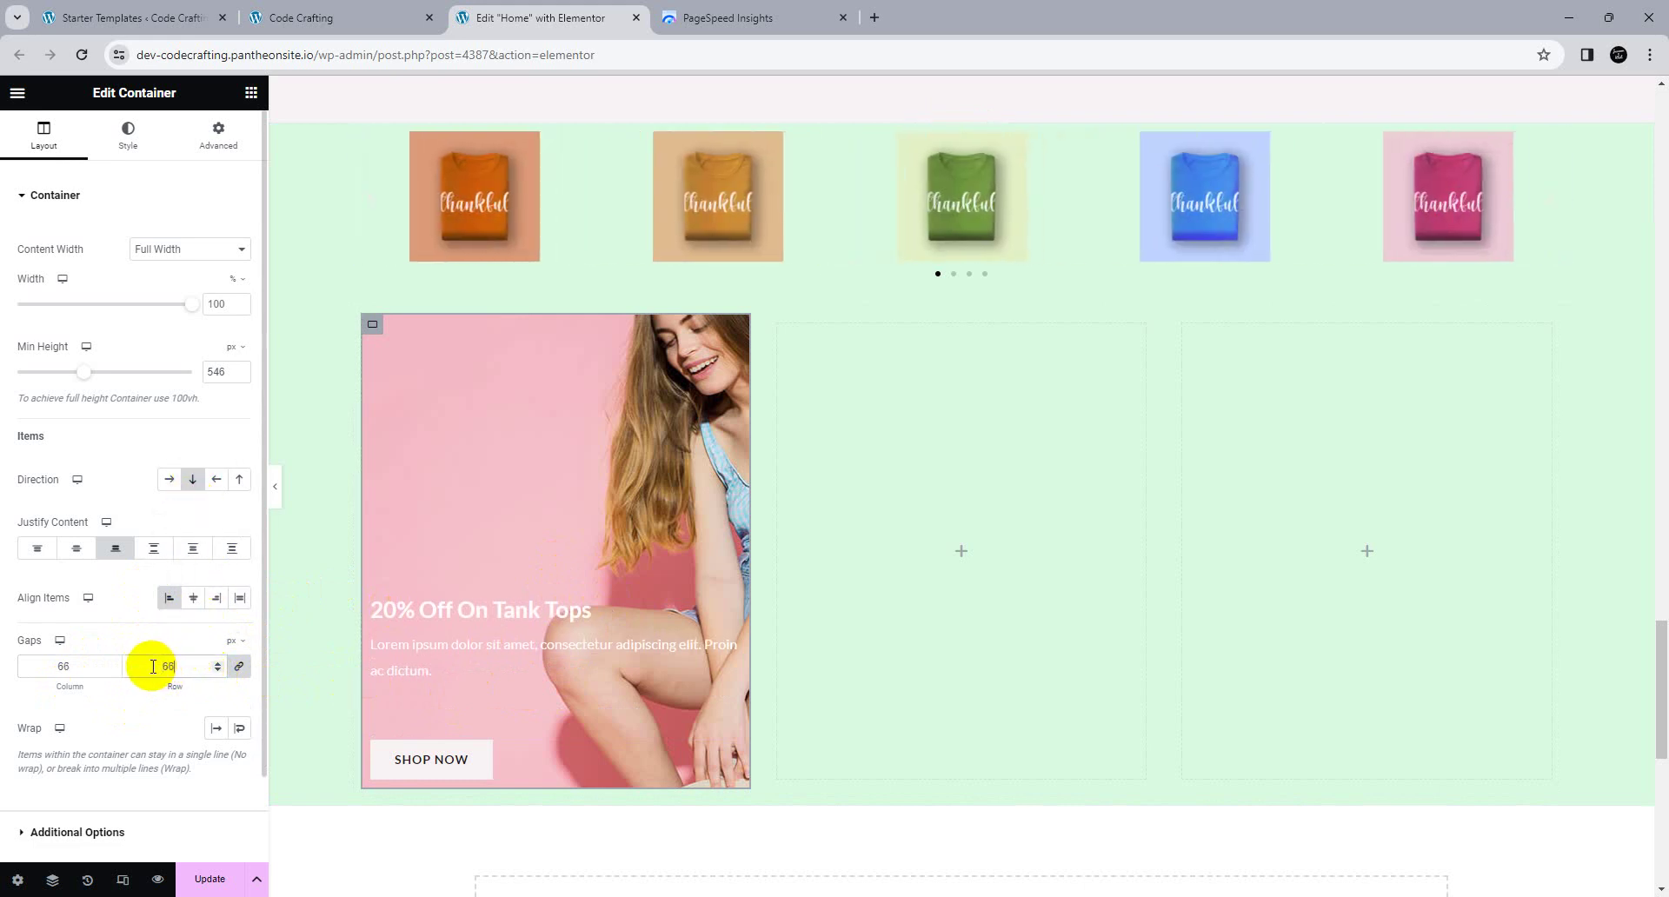
key("Down")
key("Down")
key("Down")
key("Down")
key("Down")
key("Down")
key("Down")
key("Down")
key("Down")
key("Down")
key("Down")
key("Down")
key("Down")
key("Down")
key("Down")
key("Down")
key("Down")
key("Down")
key("Down")
key("Down")
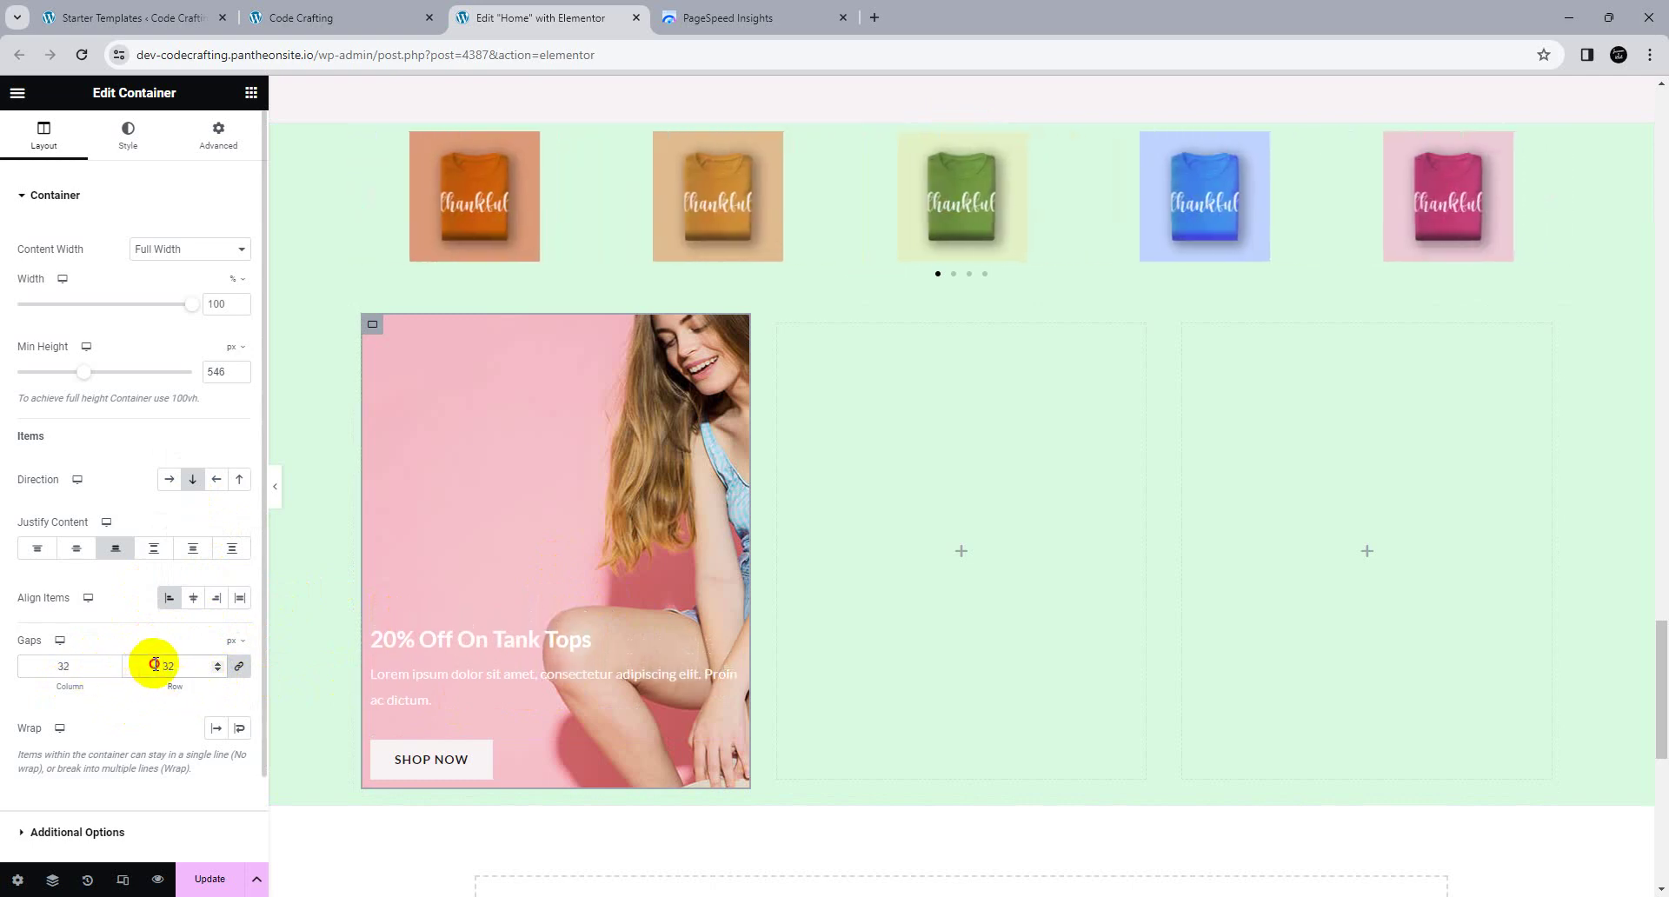
type("20")
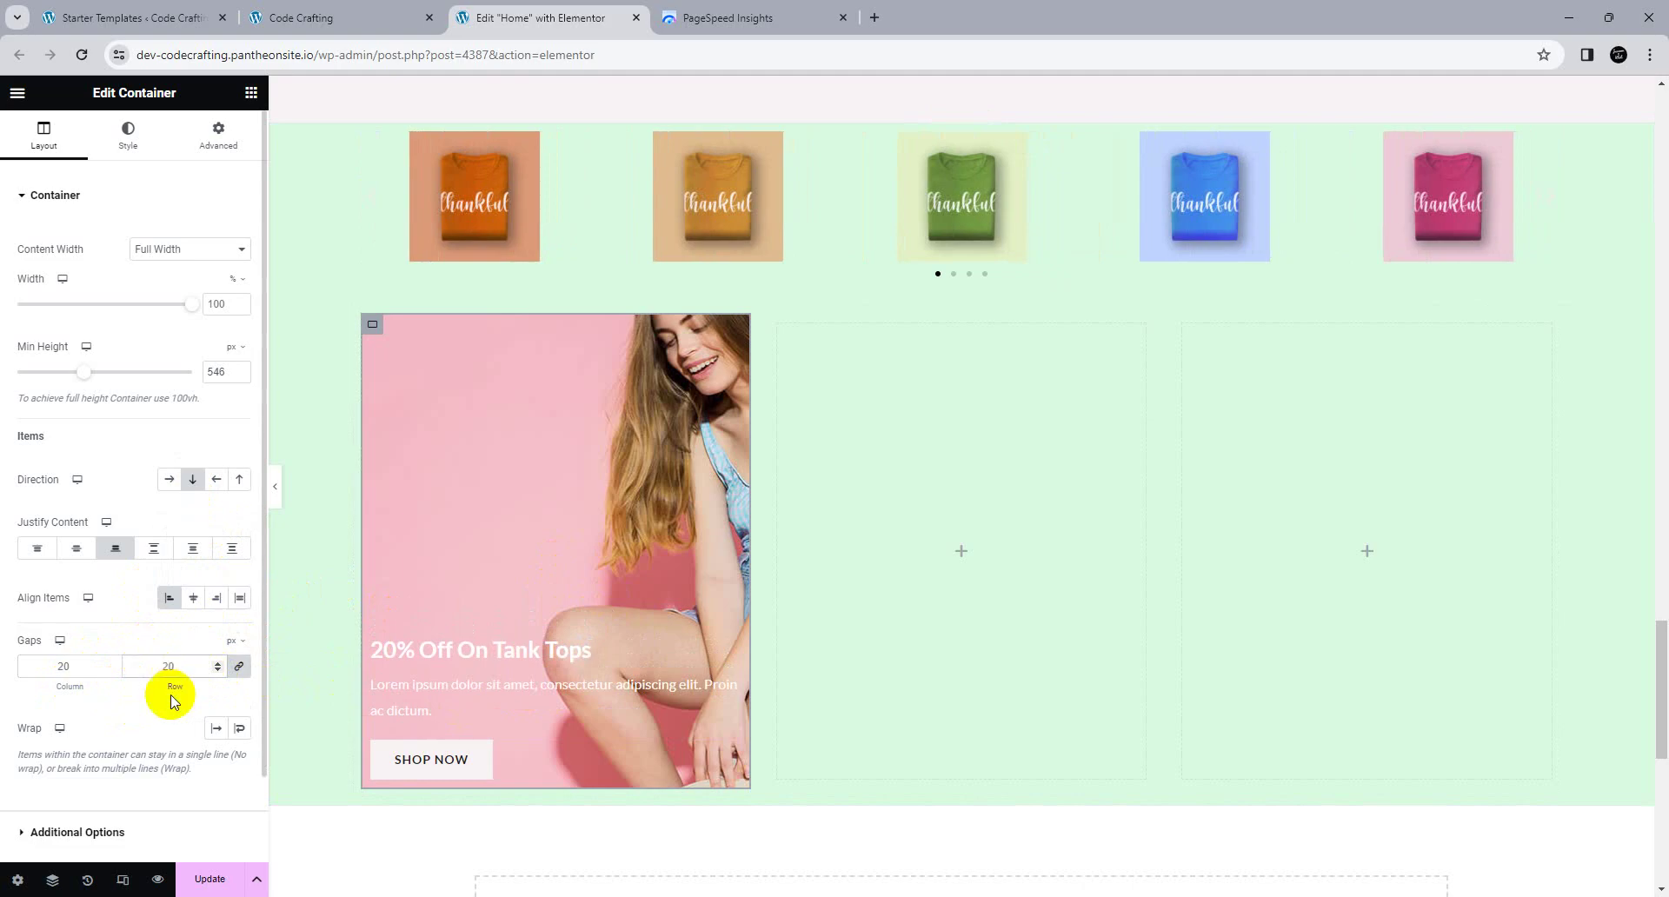
Step: Examine the layout, background, margin and padding settings of the original "20% Off On Tank Tops" column
scroll(565, 552, "up", 15)
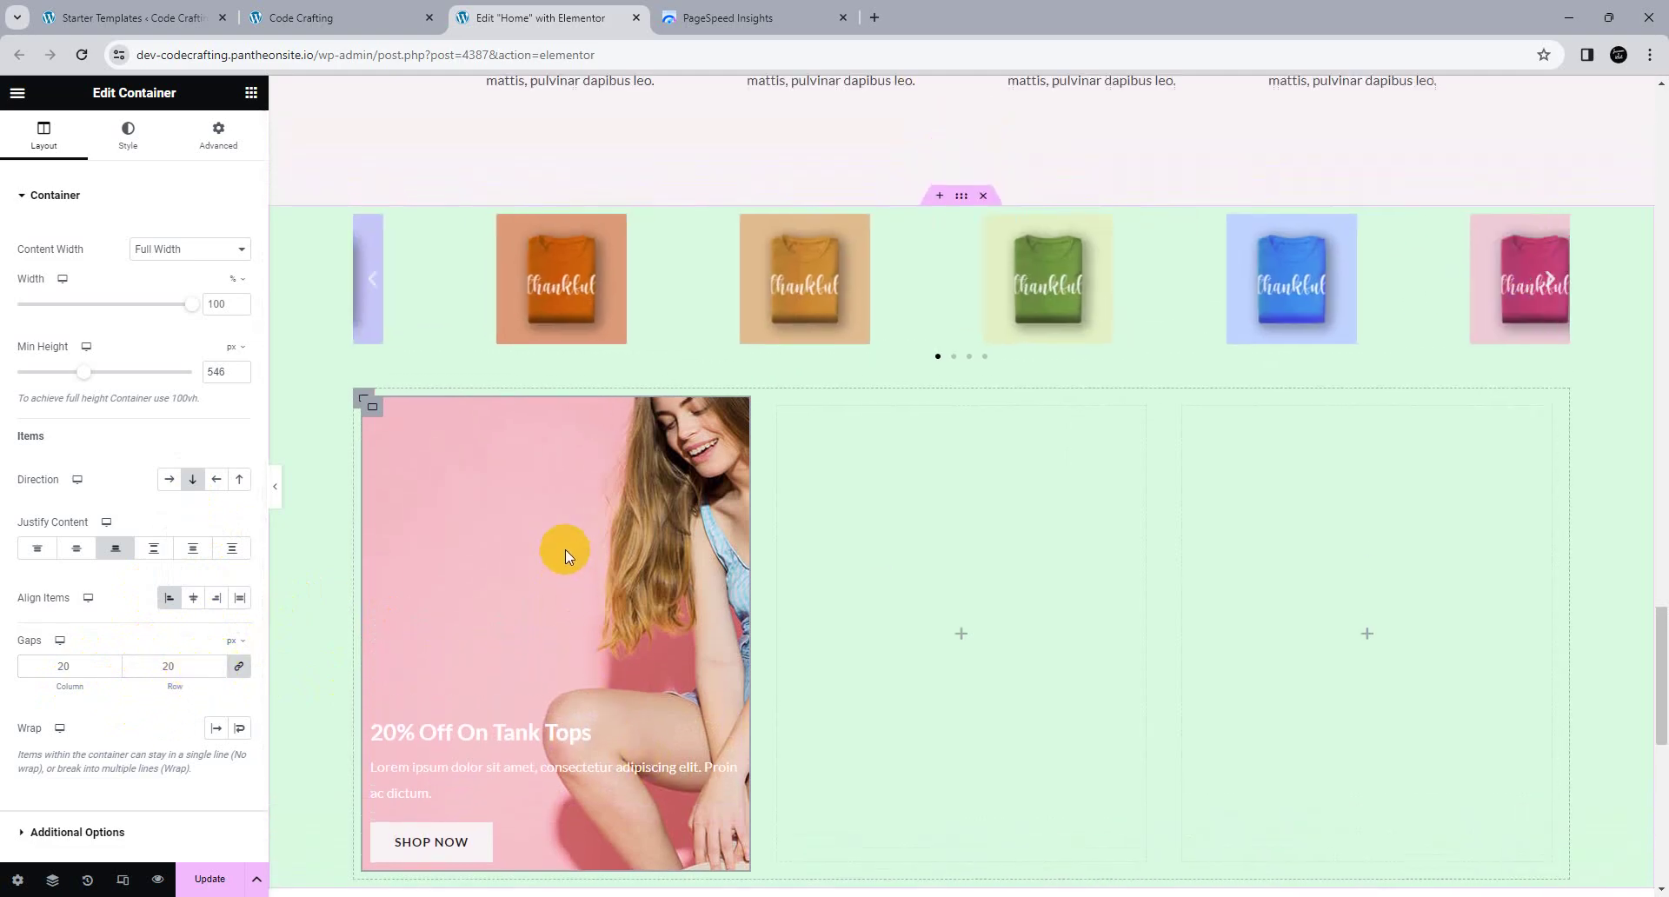
scroll(565, 550, "down", 6)
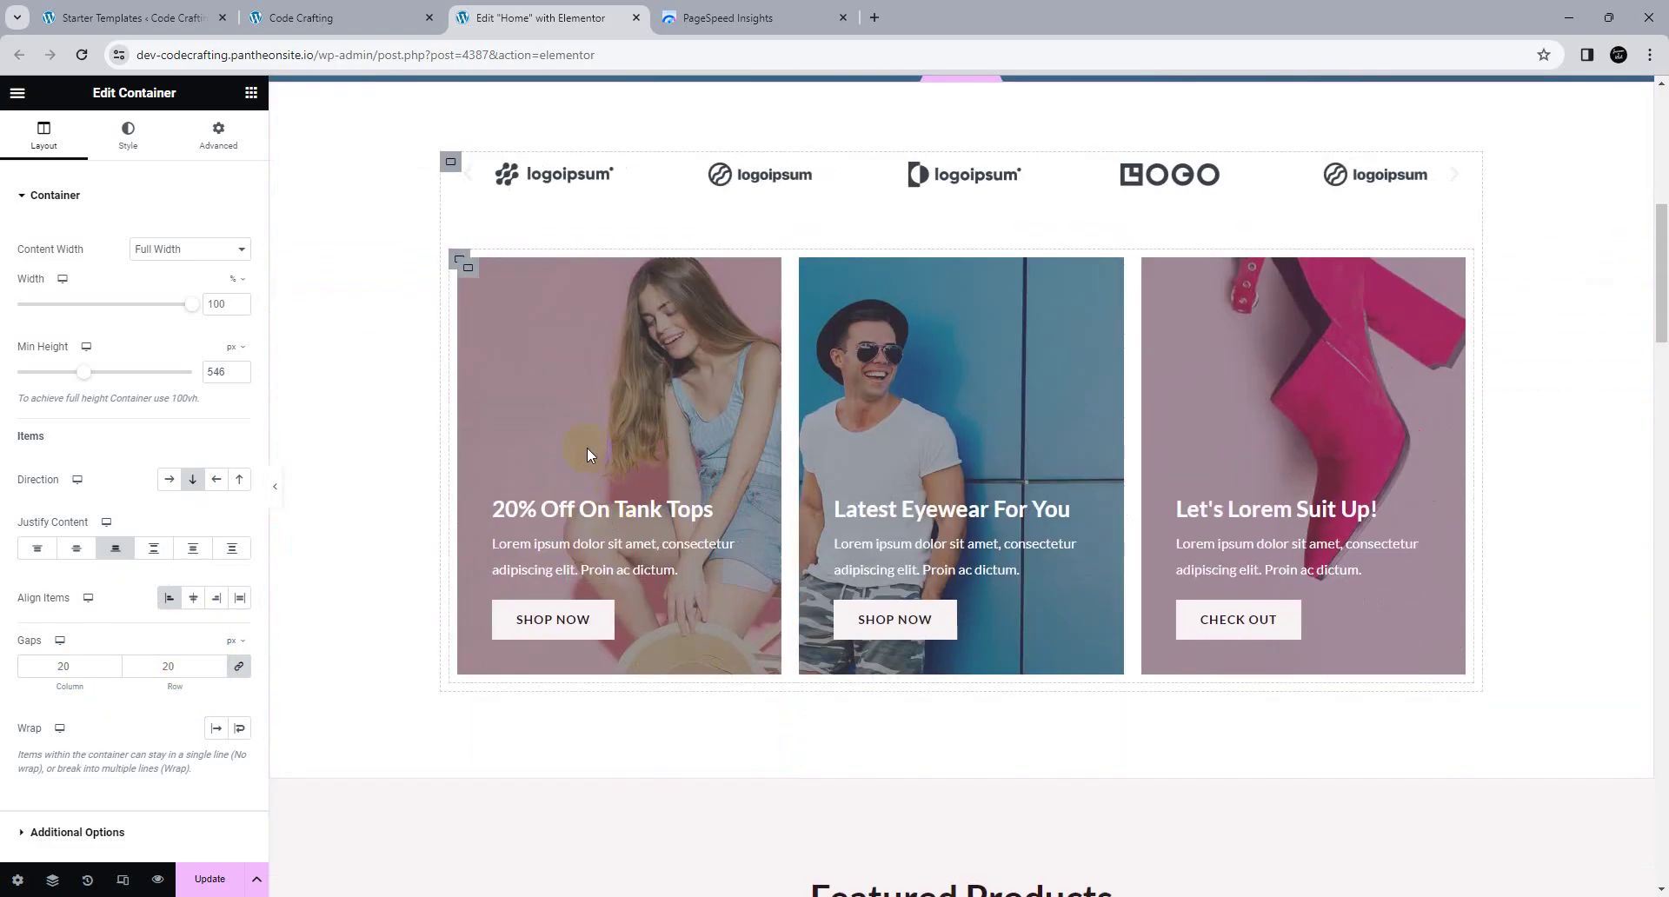
left_click(469, 271)
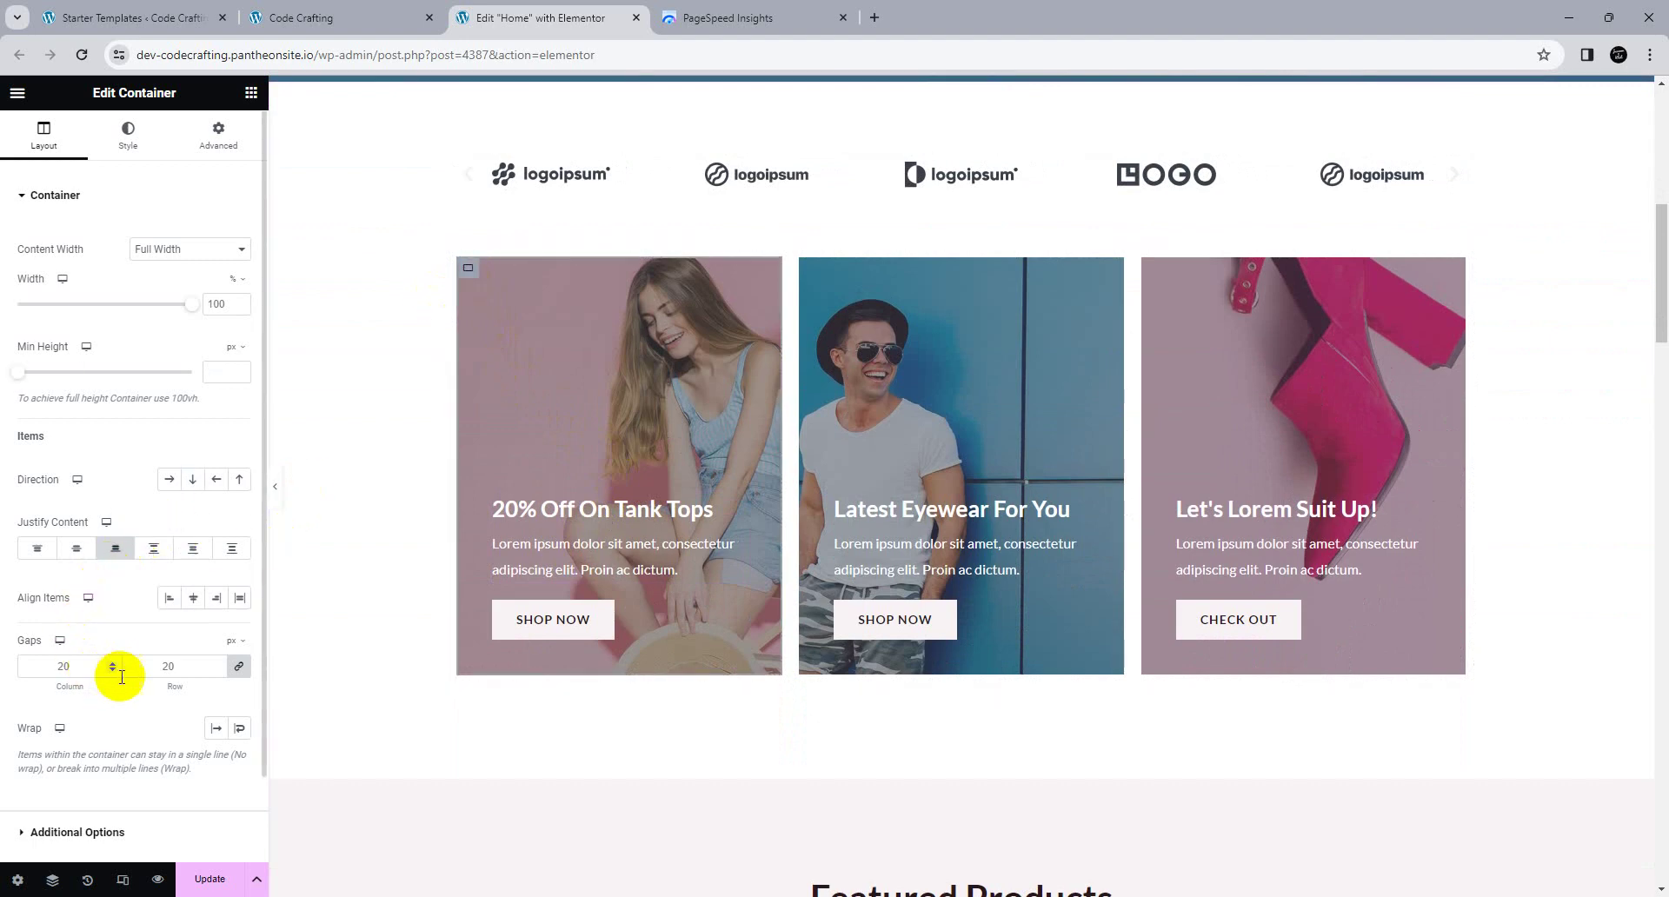
left_click(128, 132)
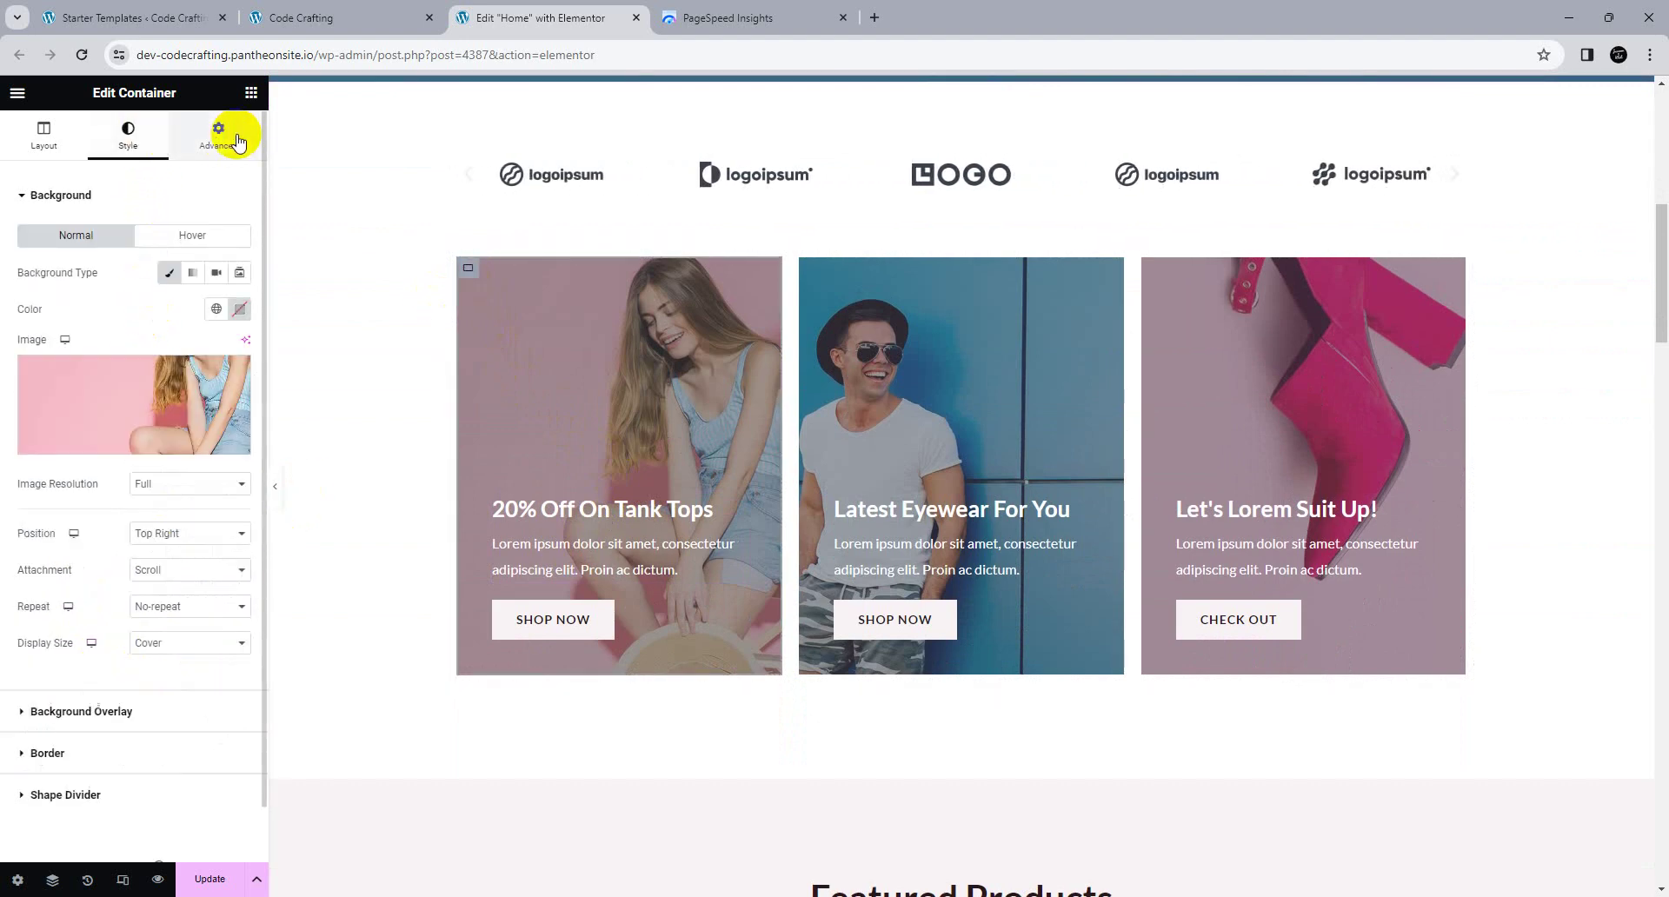
left_click(218, 133)
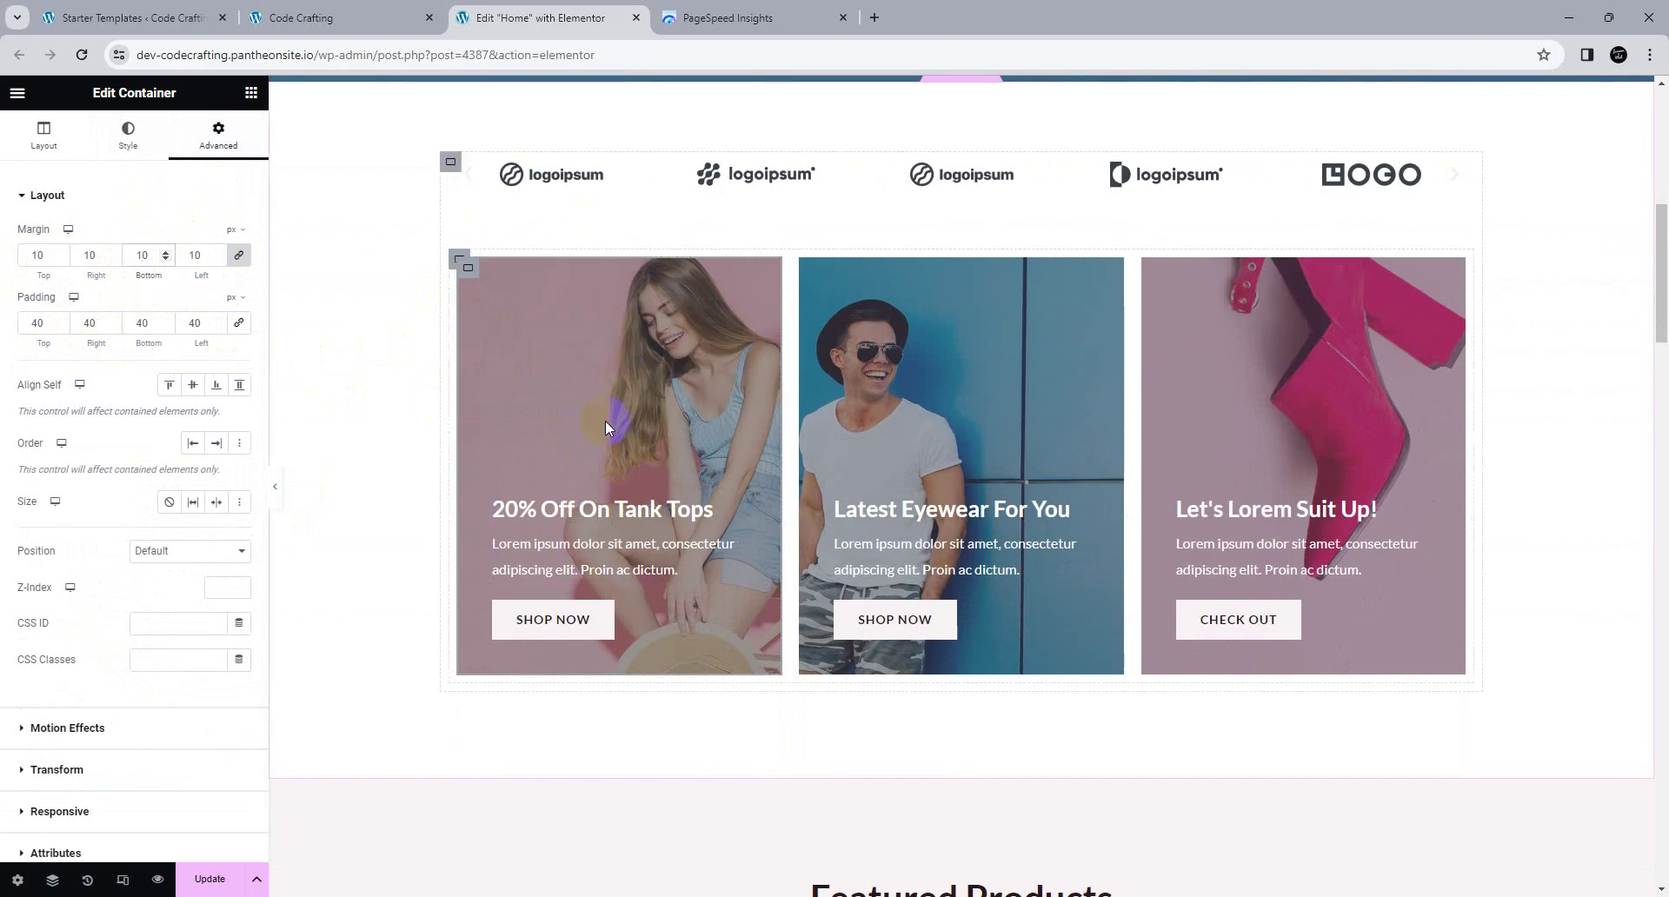
Step: Clear the minimum height of the recreated "20% Off On Tank Tops" column in the green container
scroll(603, 572, "down", 20)
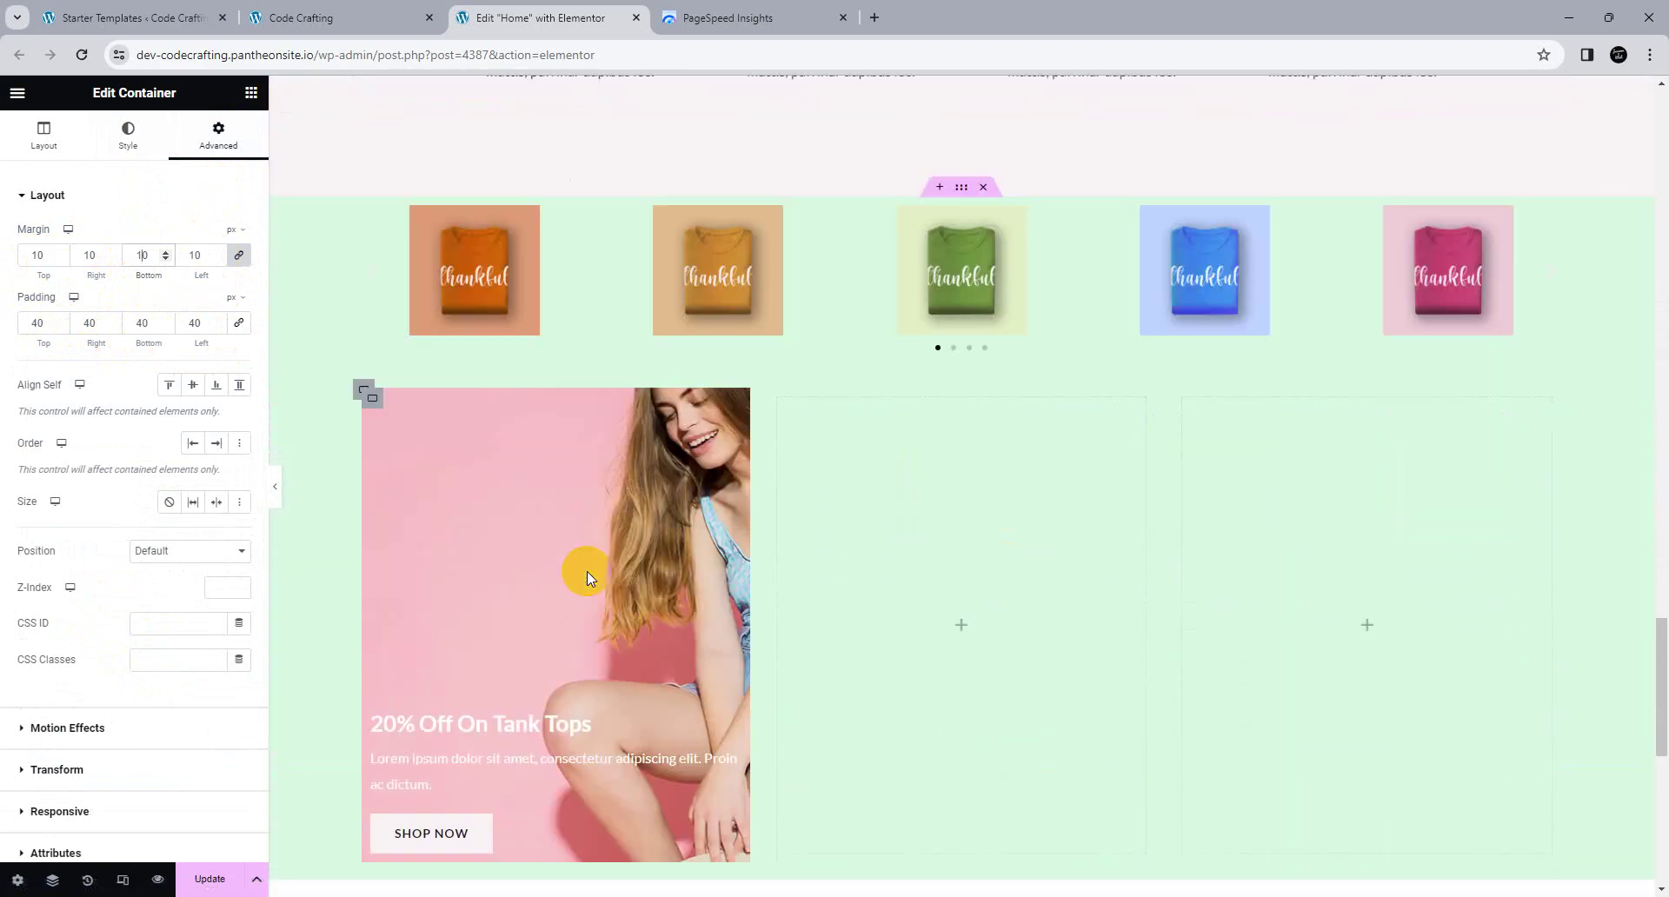
scroll(587, 571, "down", 2)
scroll(535, 546, "up", 1)
left_click(375, 329)
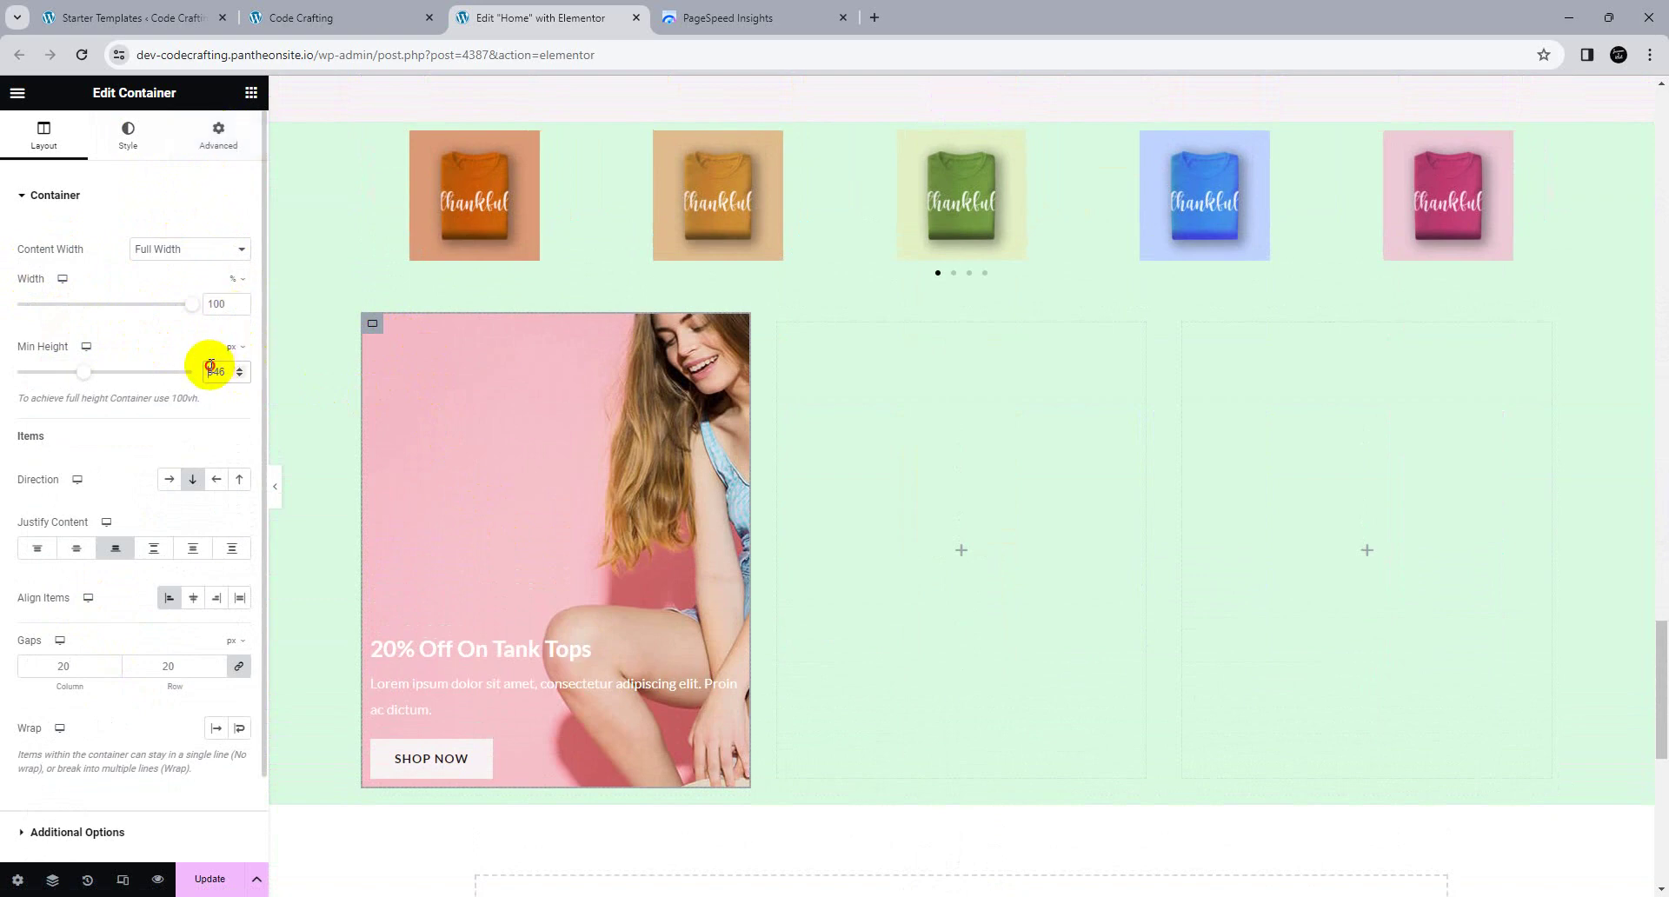
key("BackSpace")
Step: Give the recreated column 40 px padding and a 10 px margin on all sides
left_click(218, 134)
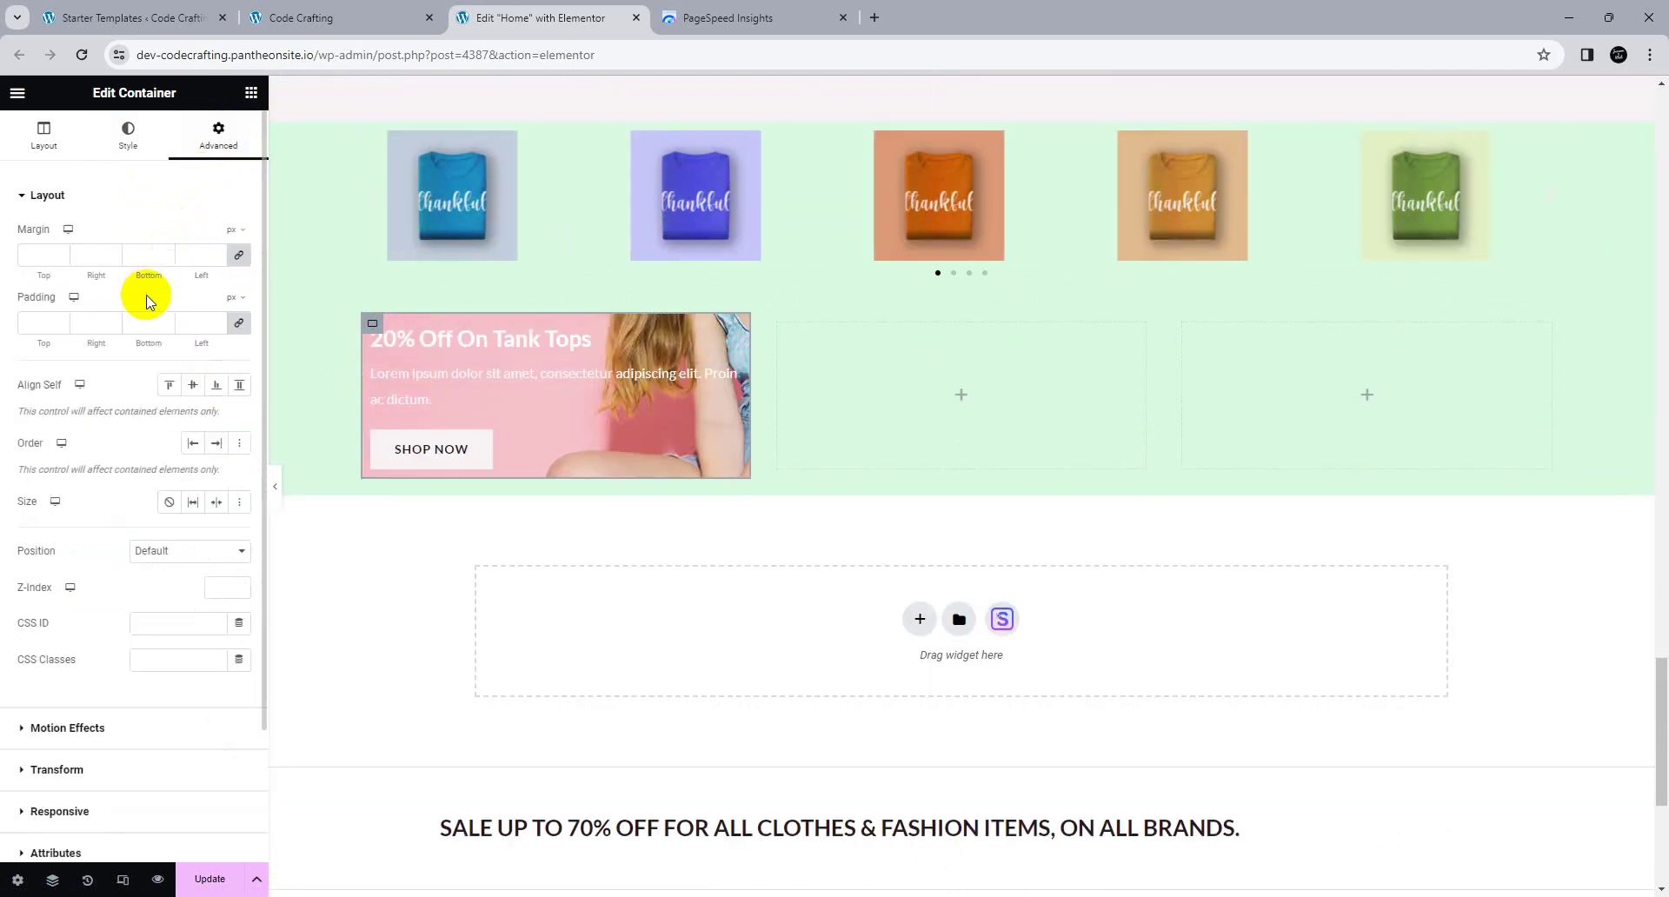
type("40")
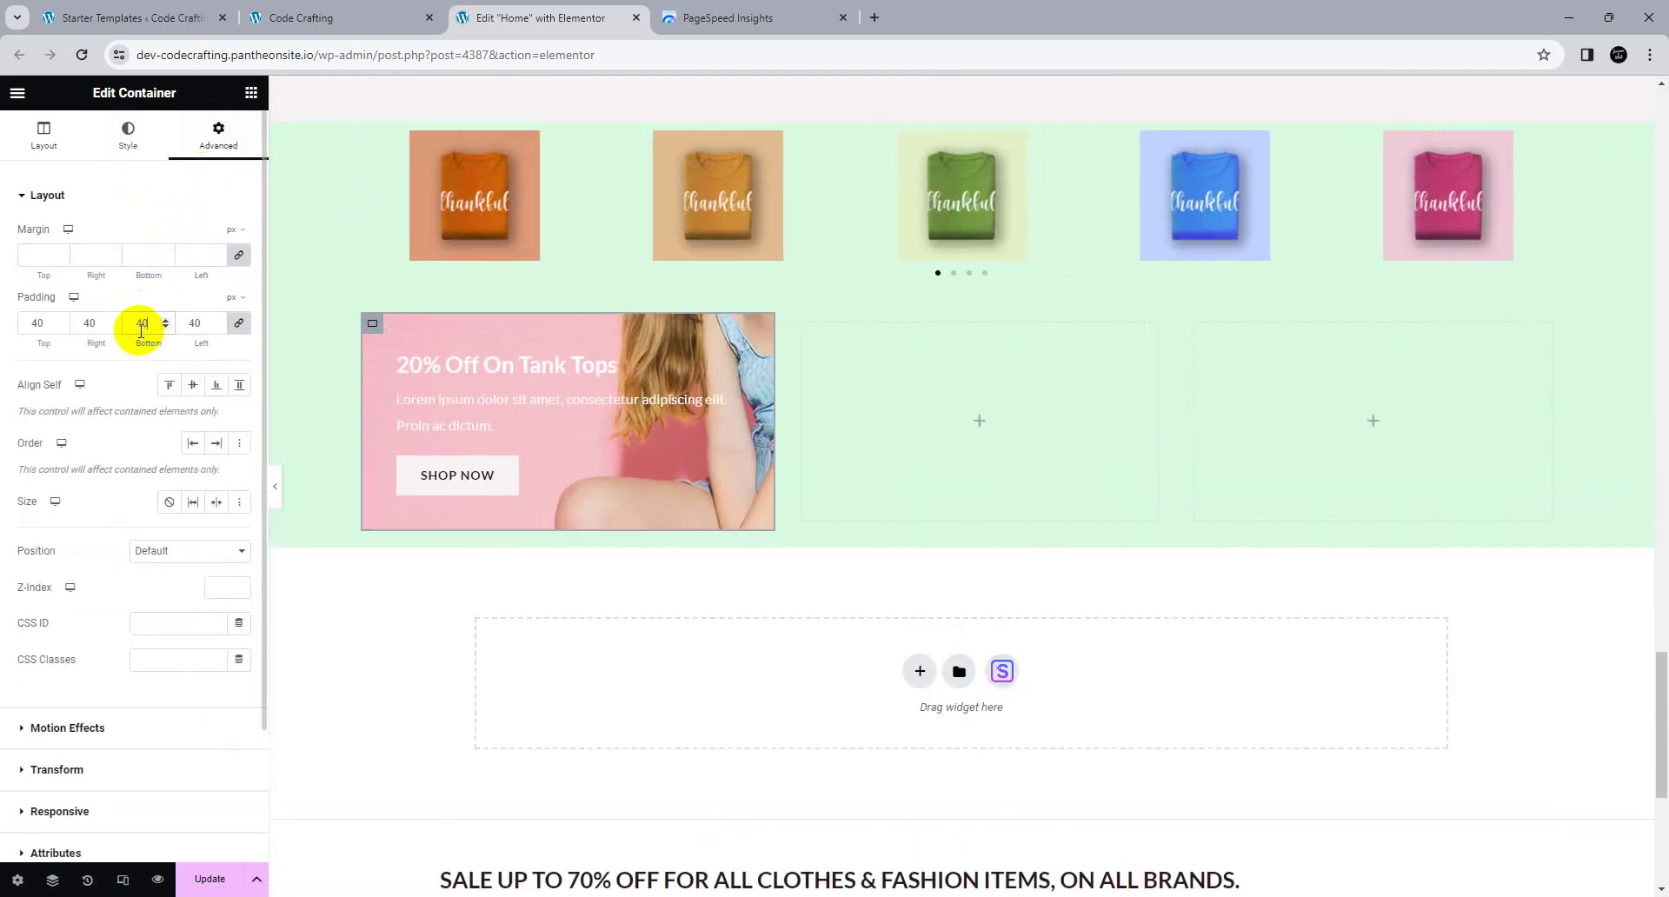
left_click(139, 255)
type("10")
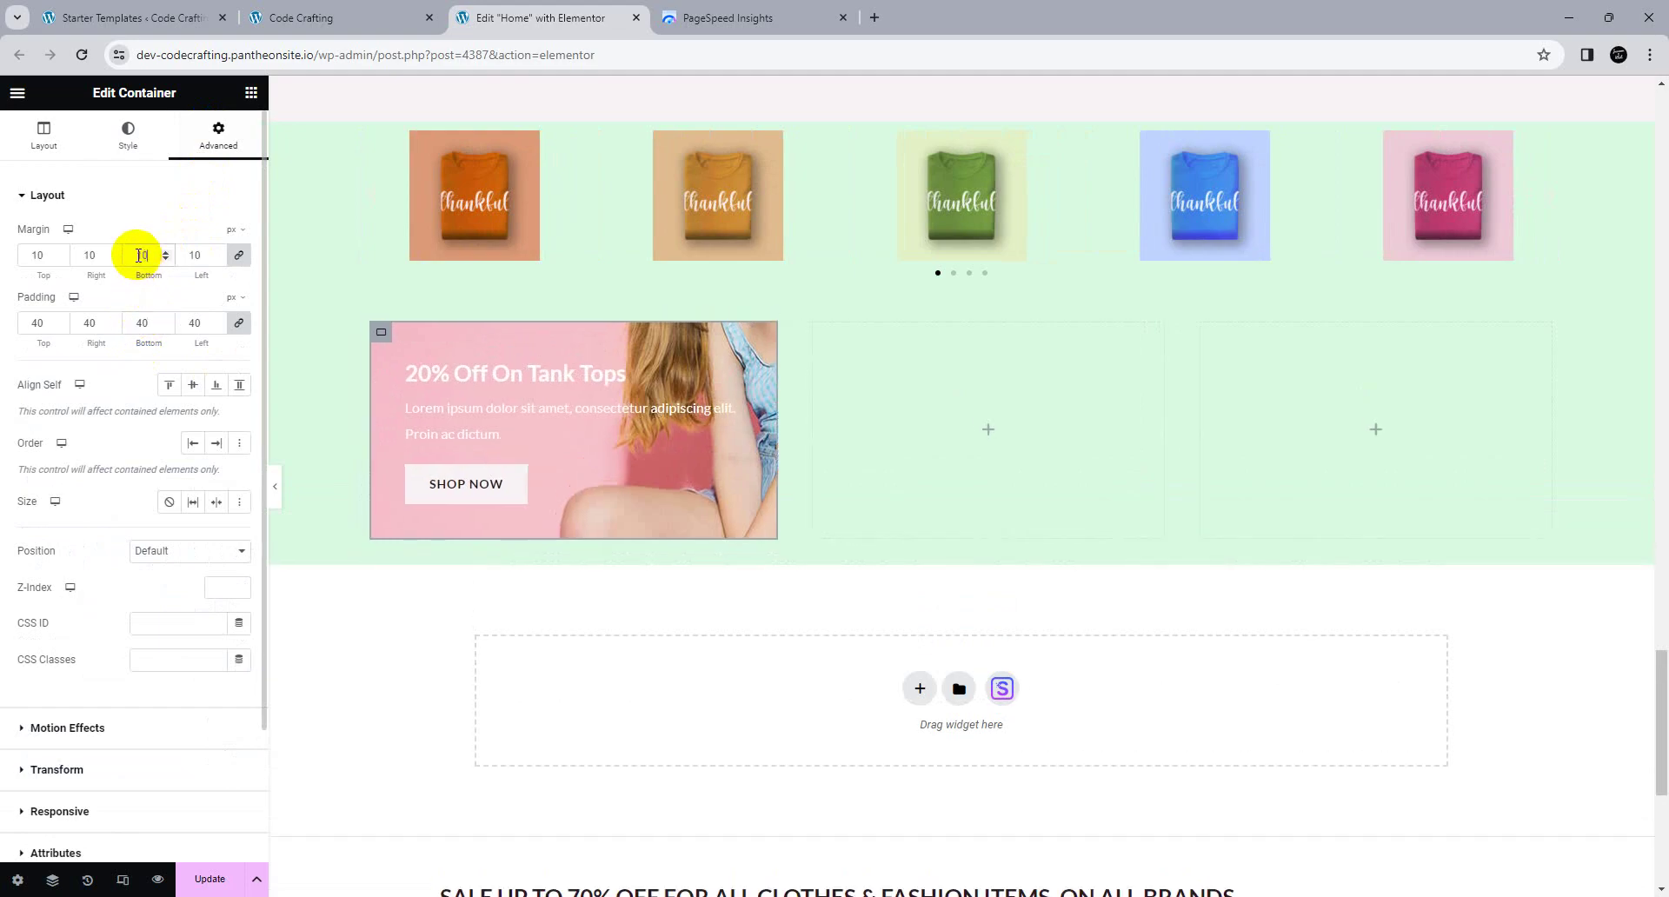
Step: Compare the layout settings of the original Tank Tops column and its parent container, checking their minimum height
scroll(634, 519, "up", 20)
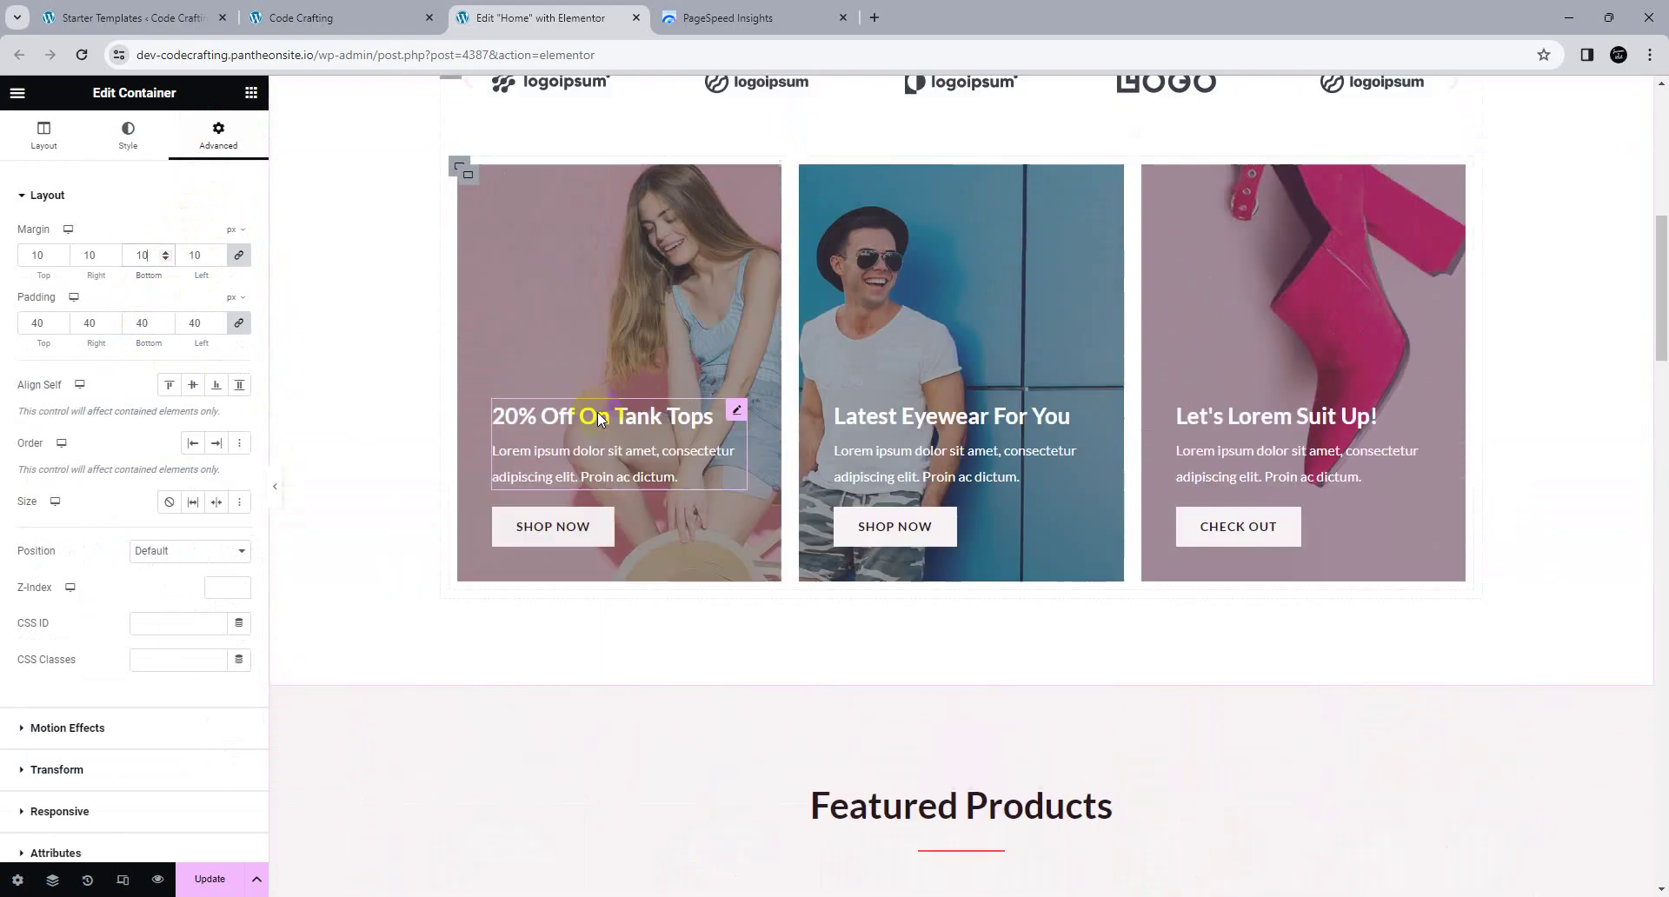
scroll(600, 419, "up", 2)
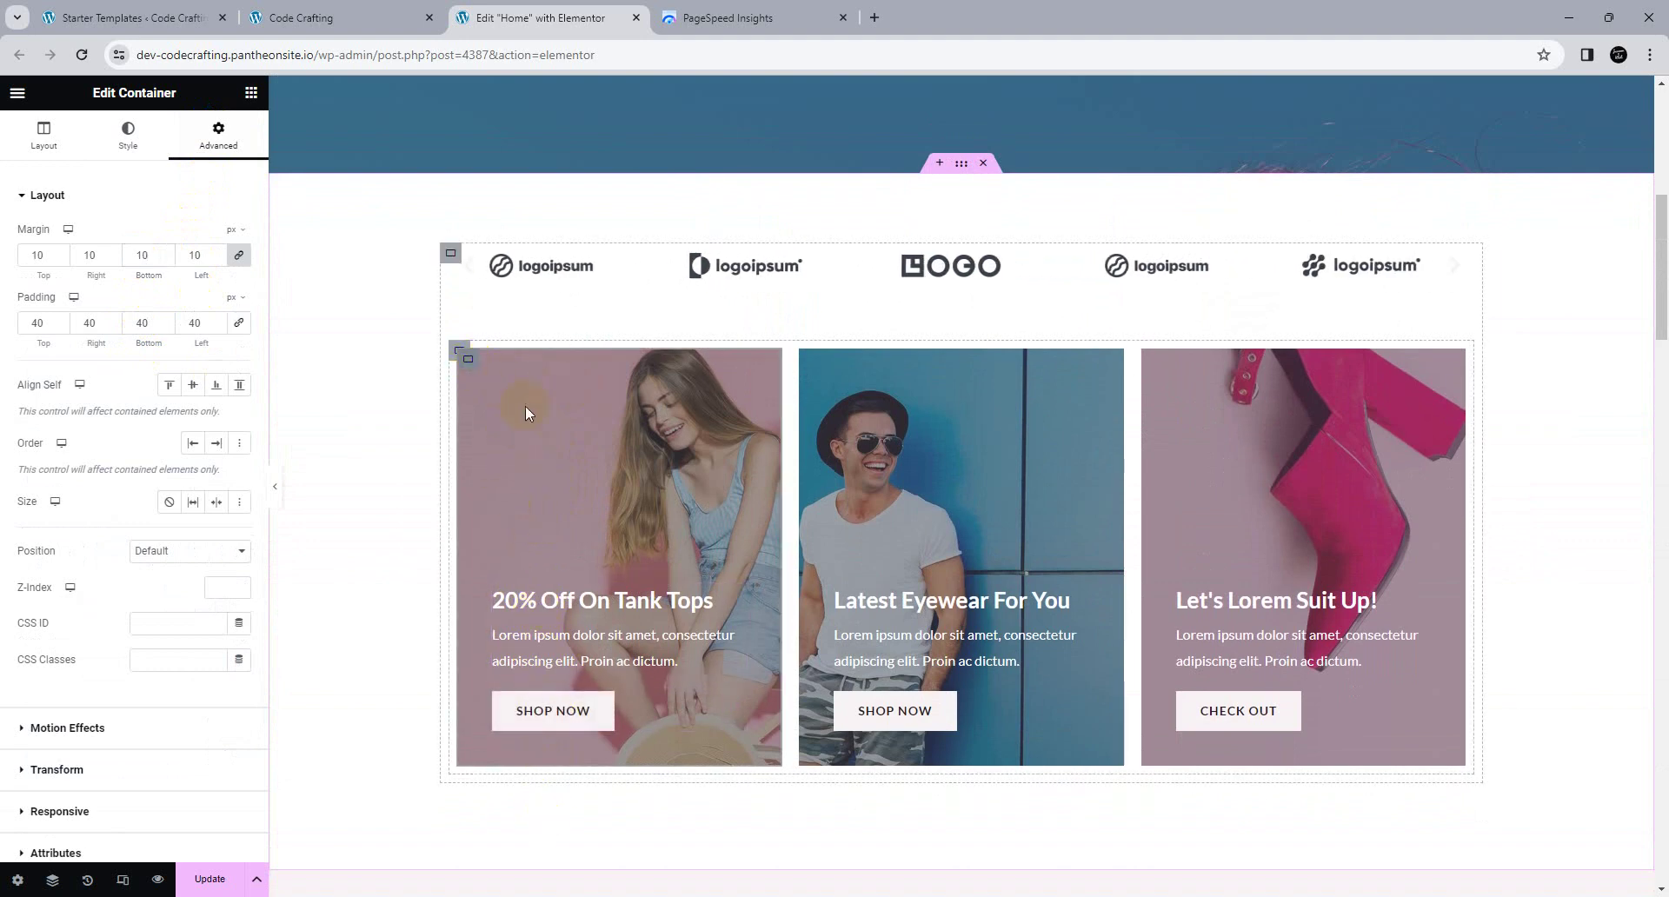
left_click(47, 141)
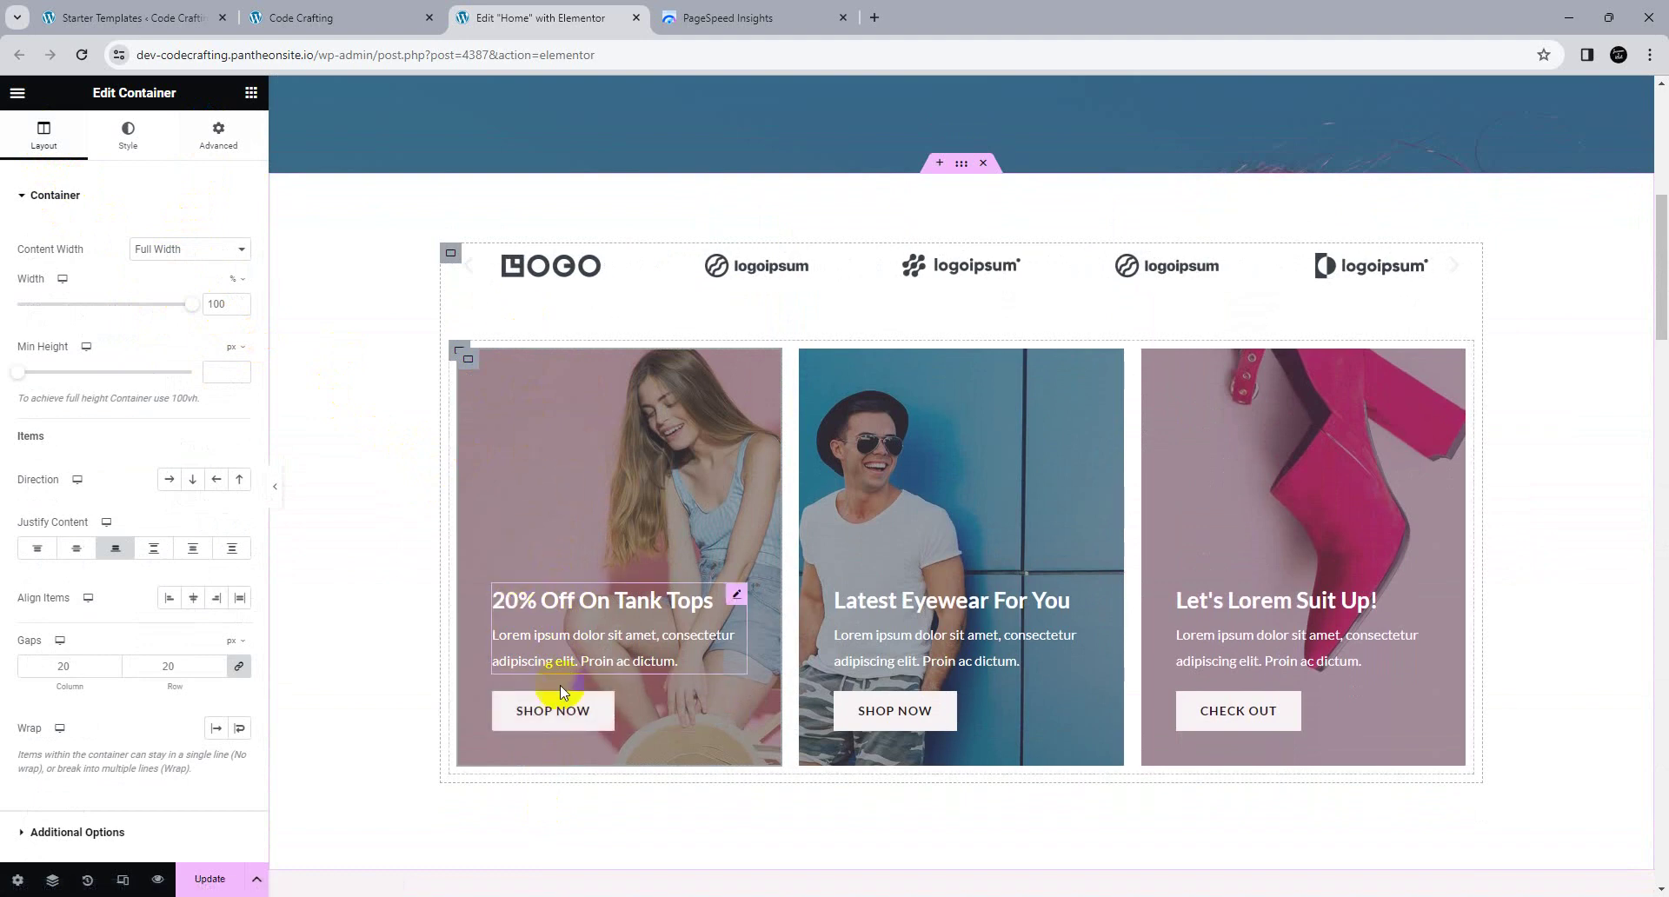
left_click(457, 353)
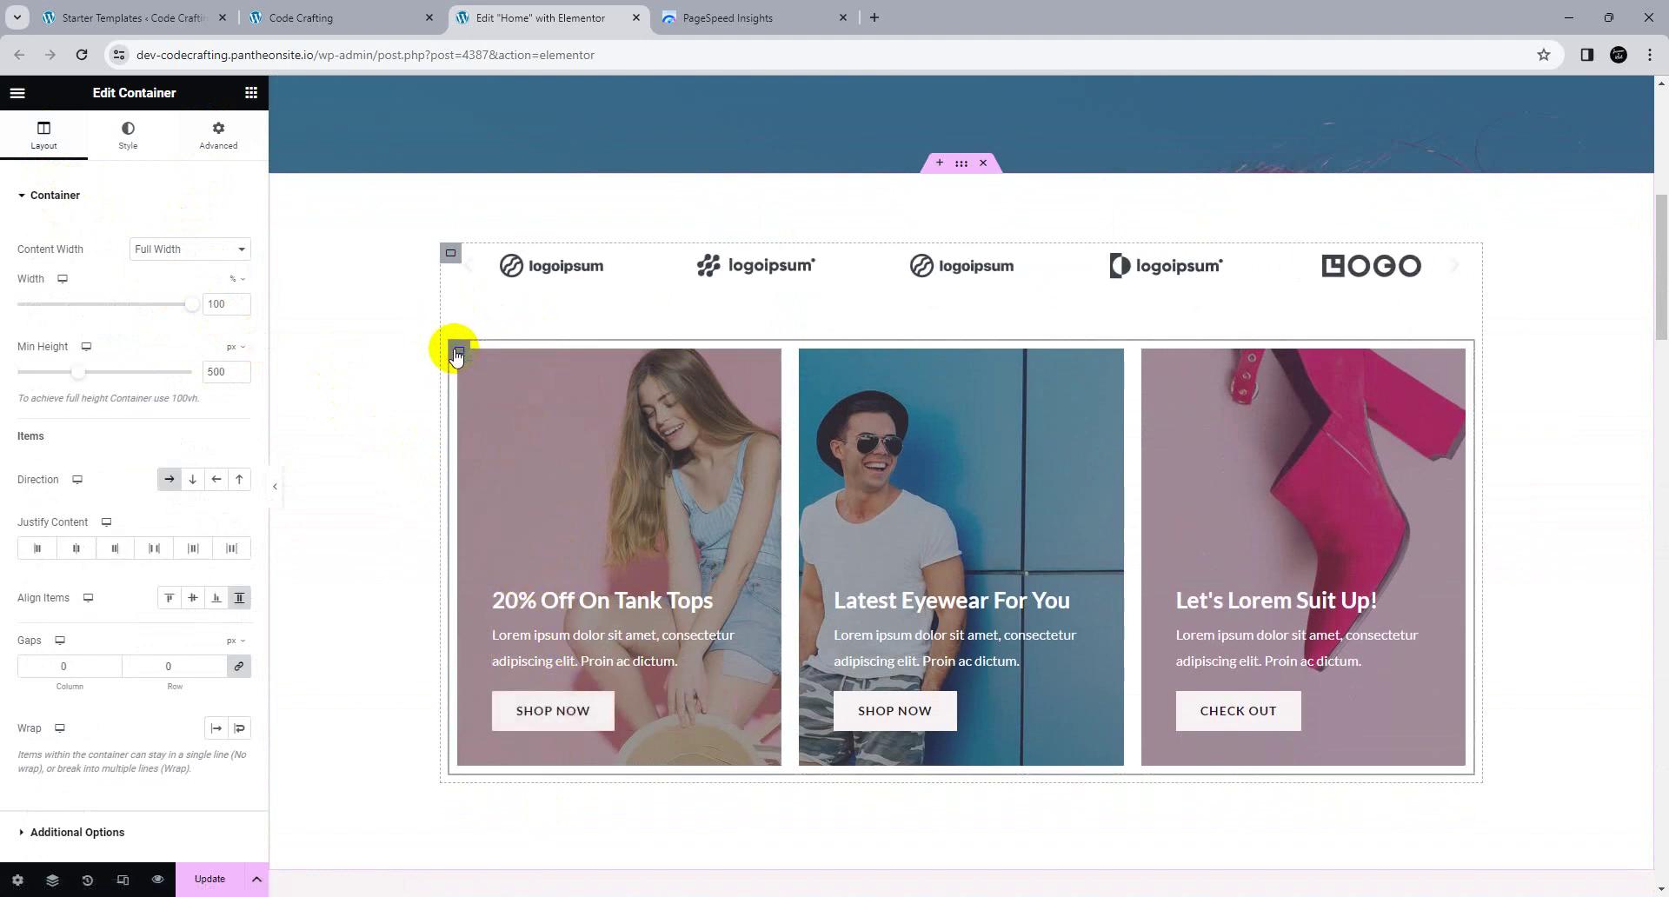
double_click(216, 371)
Step: Set the minimum height of the three-column parent container in the green section to 500 px
scroll(424, 487, "down", 20)
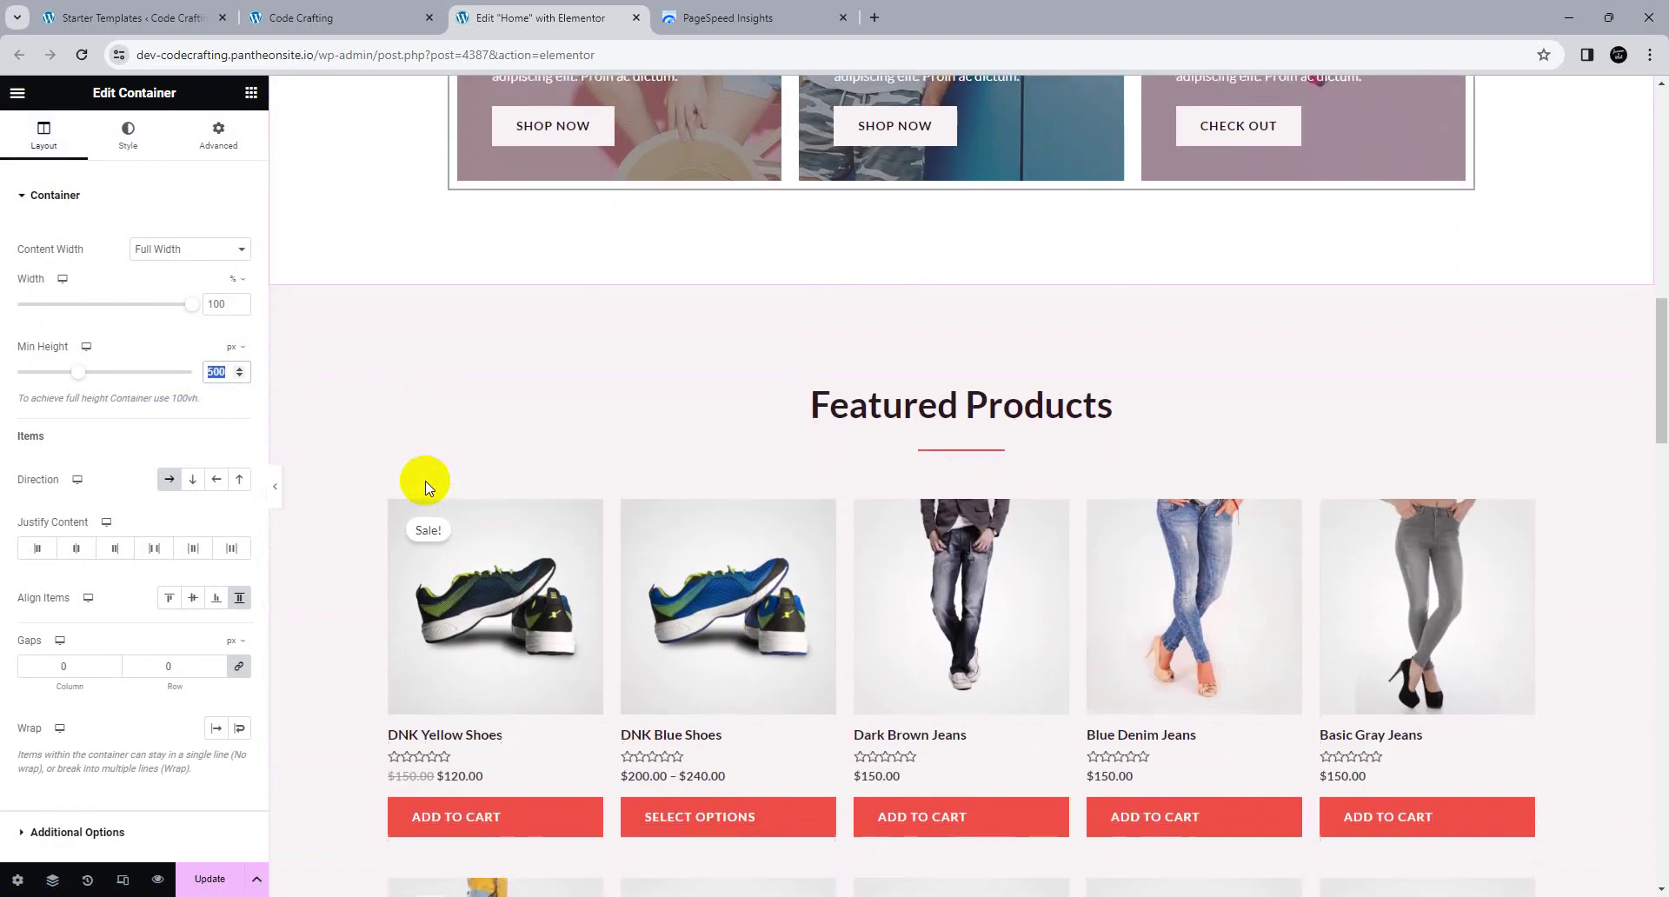
scroll(421, 484, "up", 1)
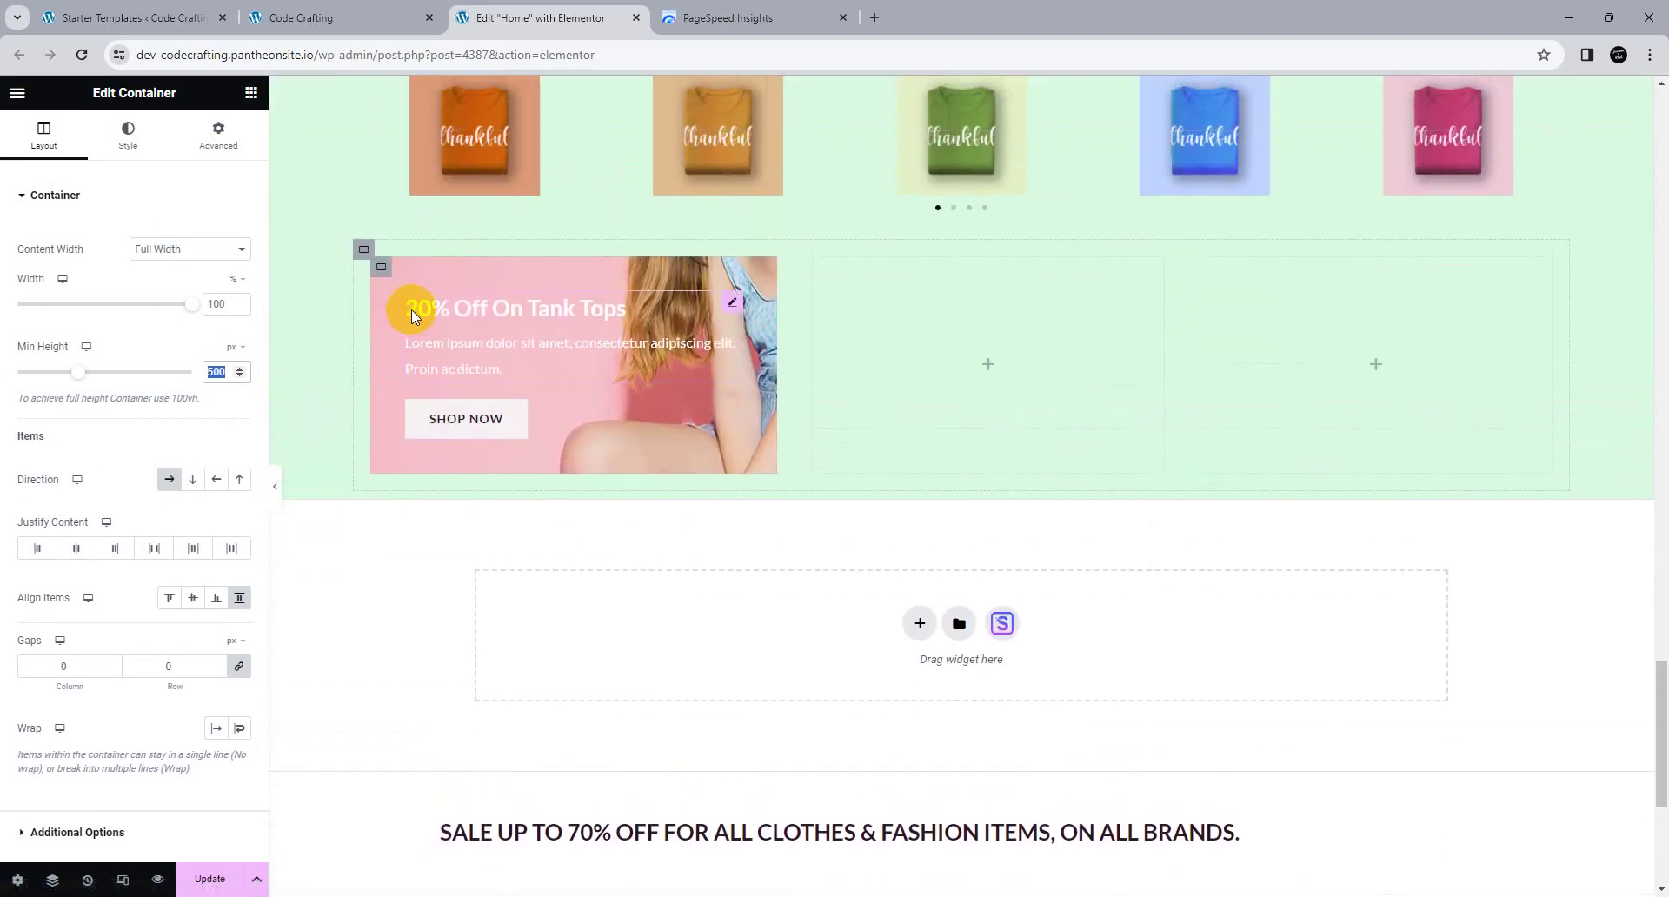
left_click(384, 270)
left_click(364, 253)
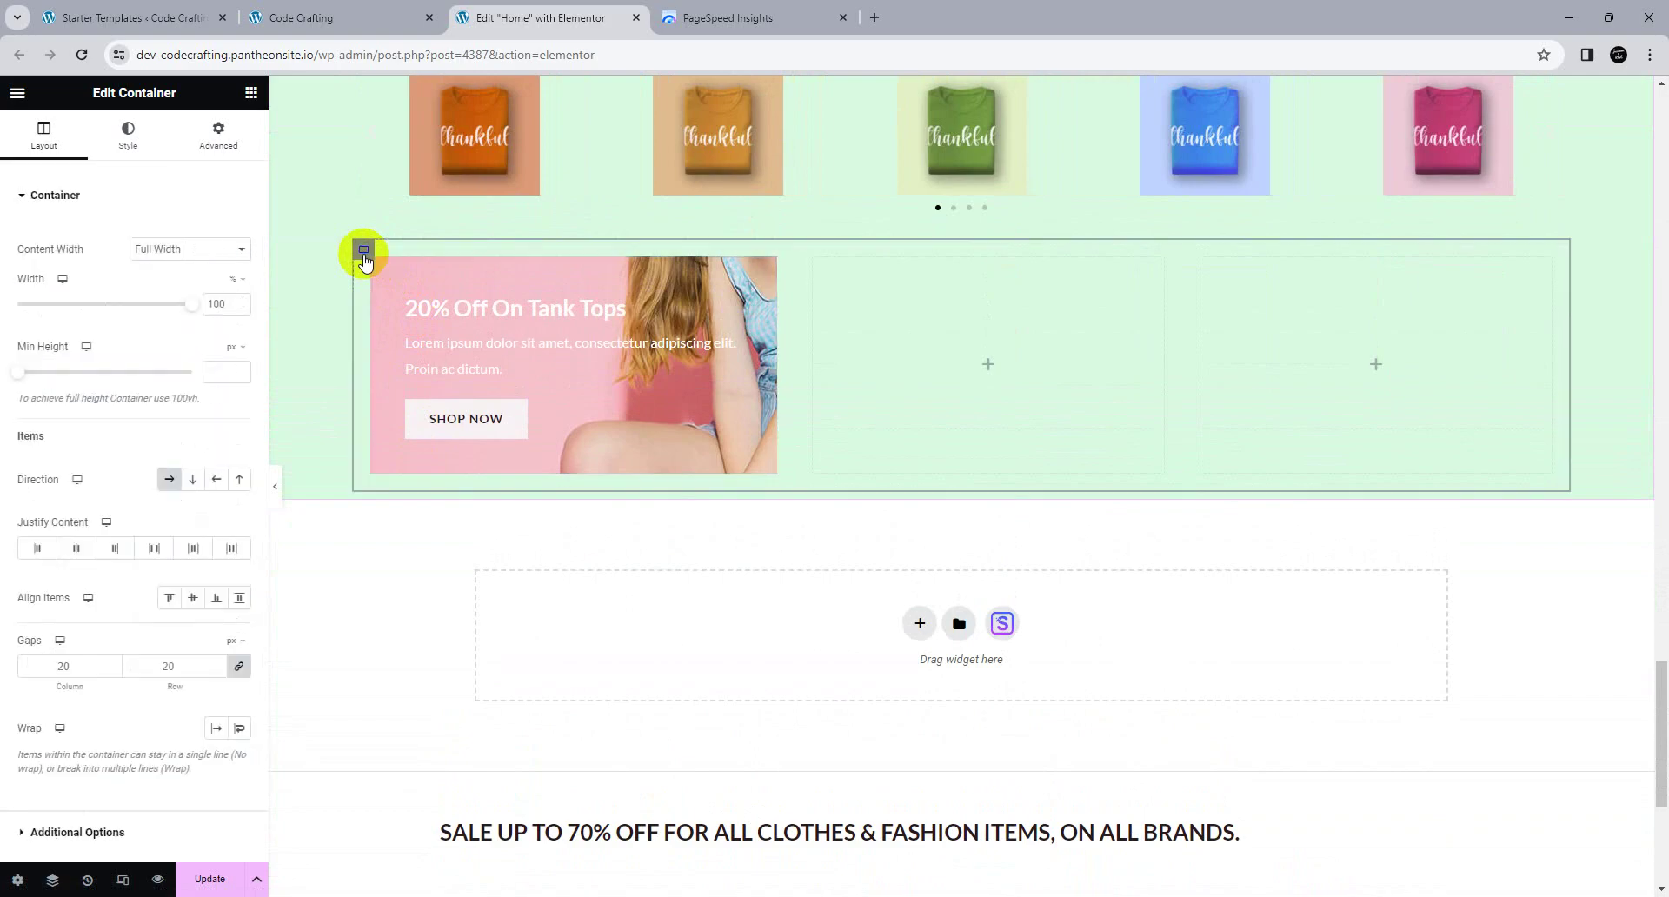
left_click(222, 366)
type("500")
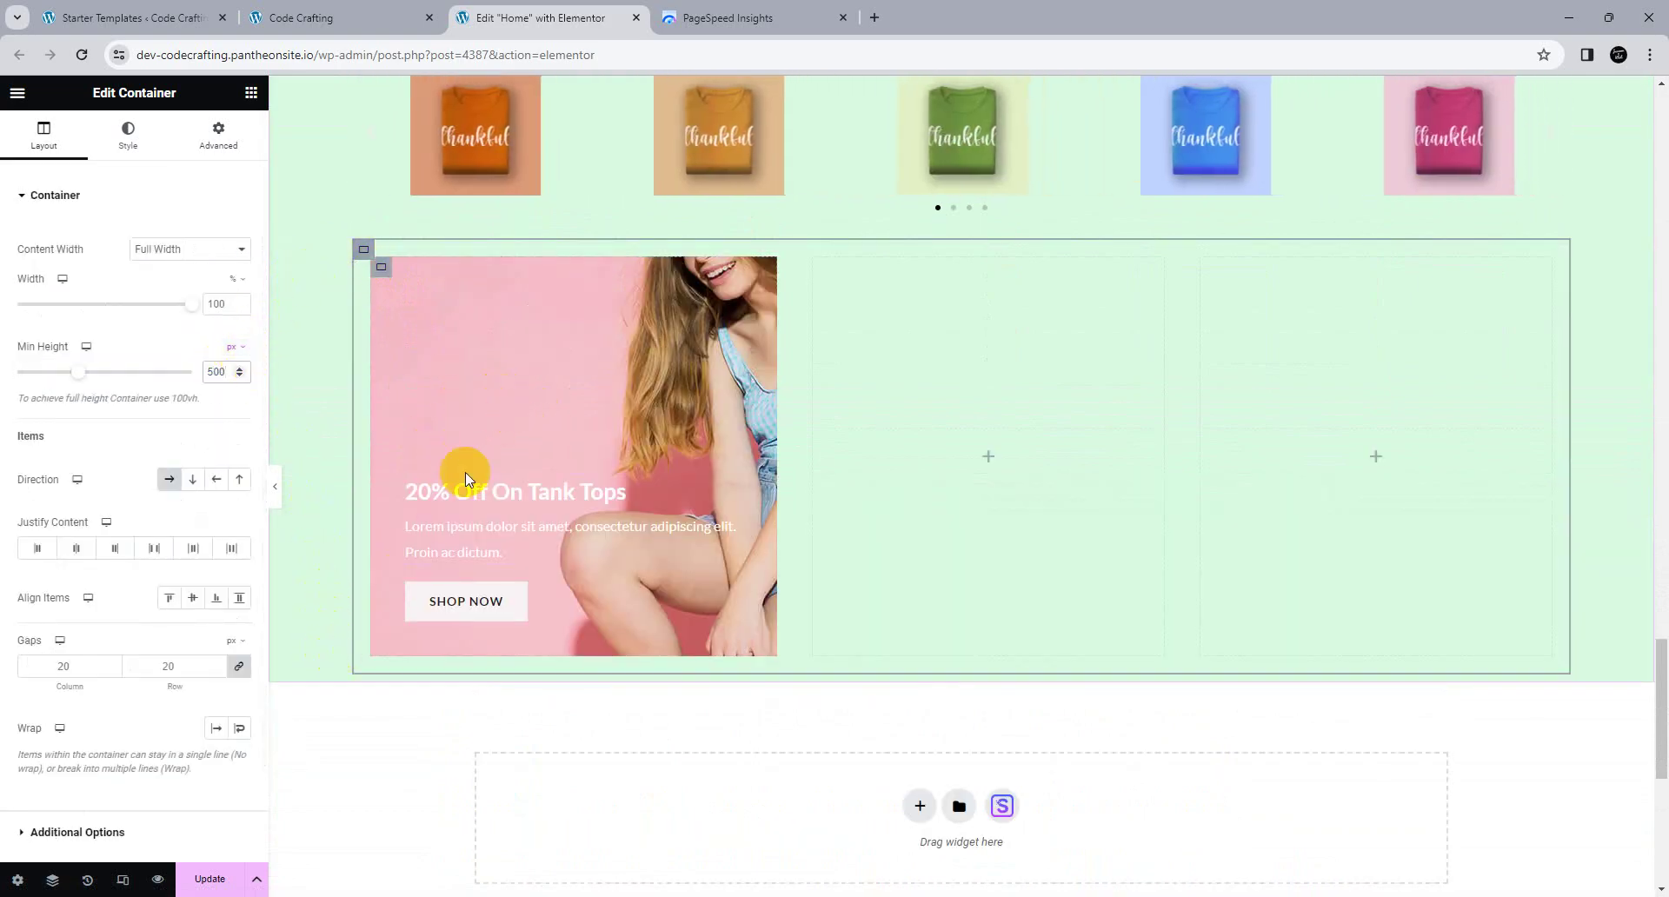
Step: Examine the original Tank Tops column's background image settings and its background overlay color and opacity
scroll(476, 534, "up", 15)
scroll(476, 534, "up", 10)
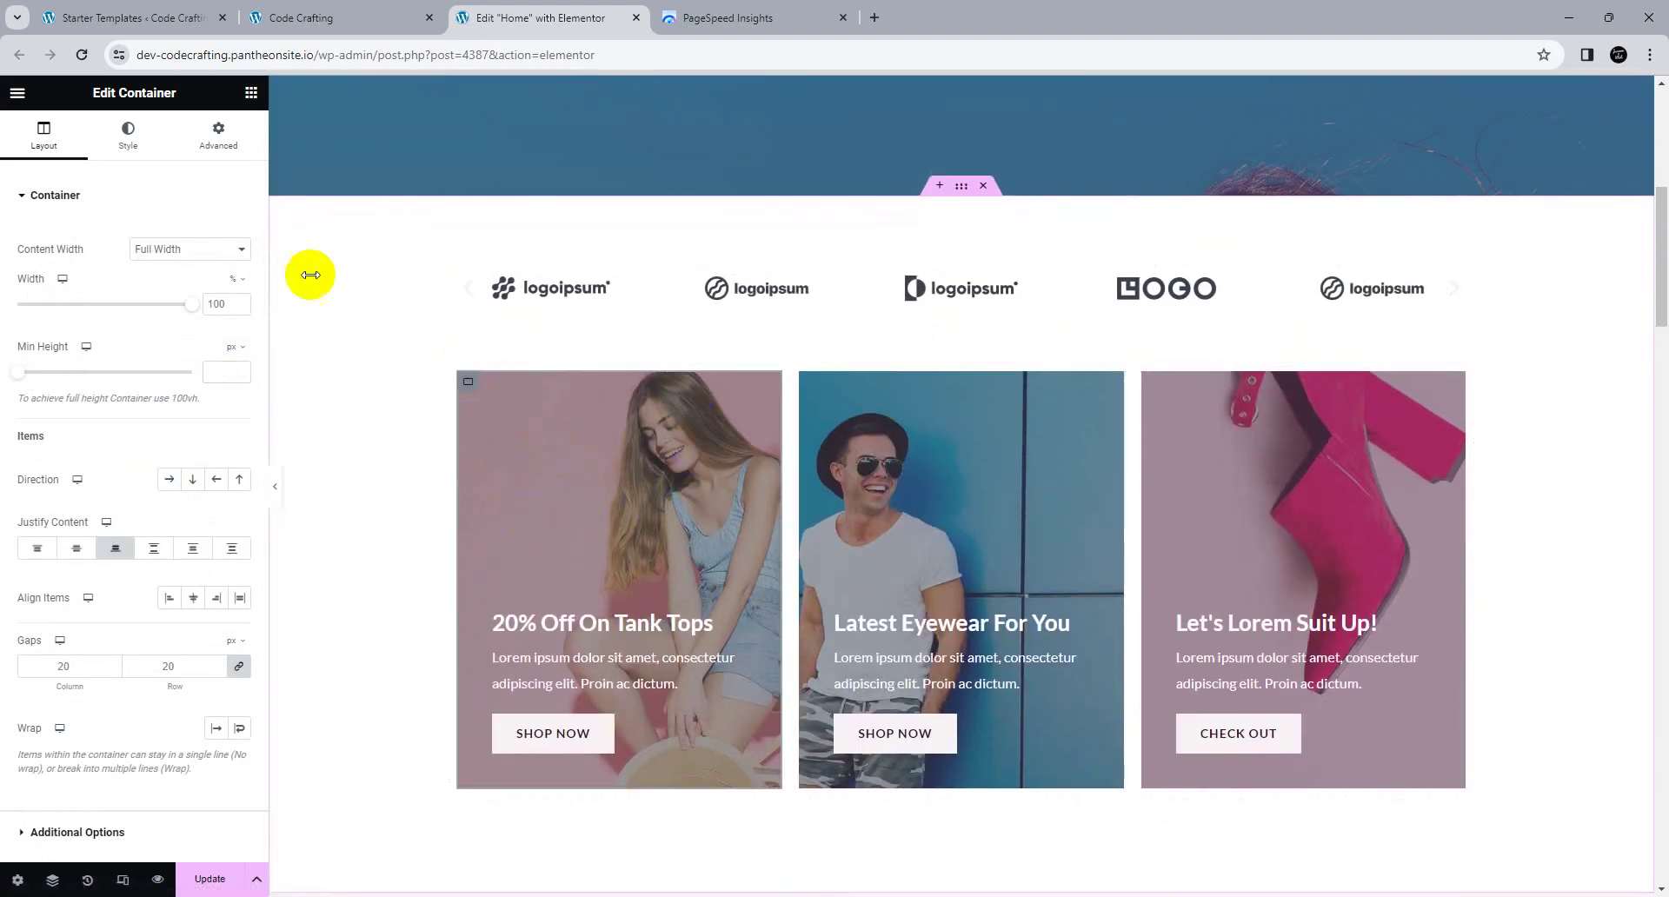
left_click(128, 135)
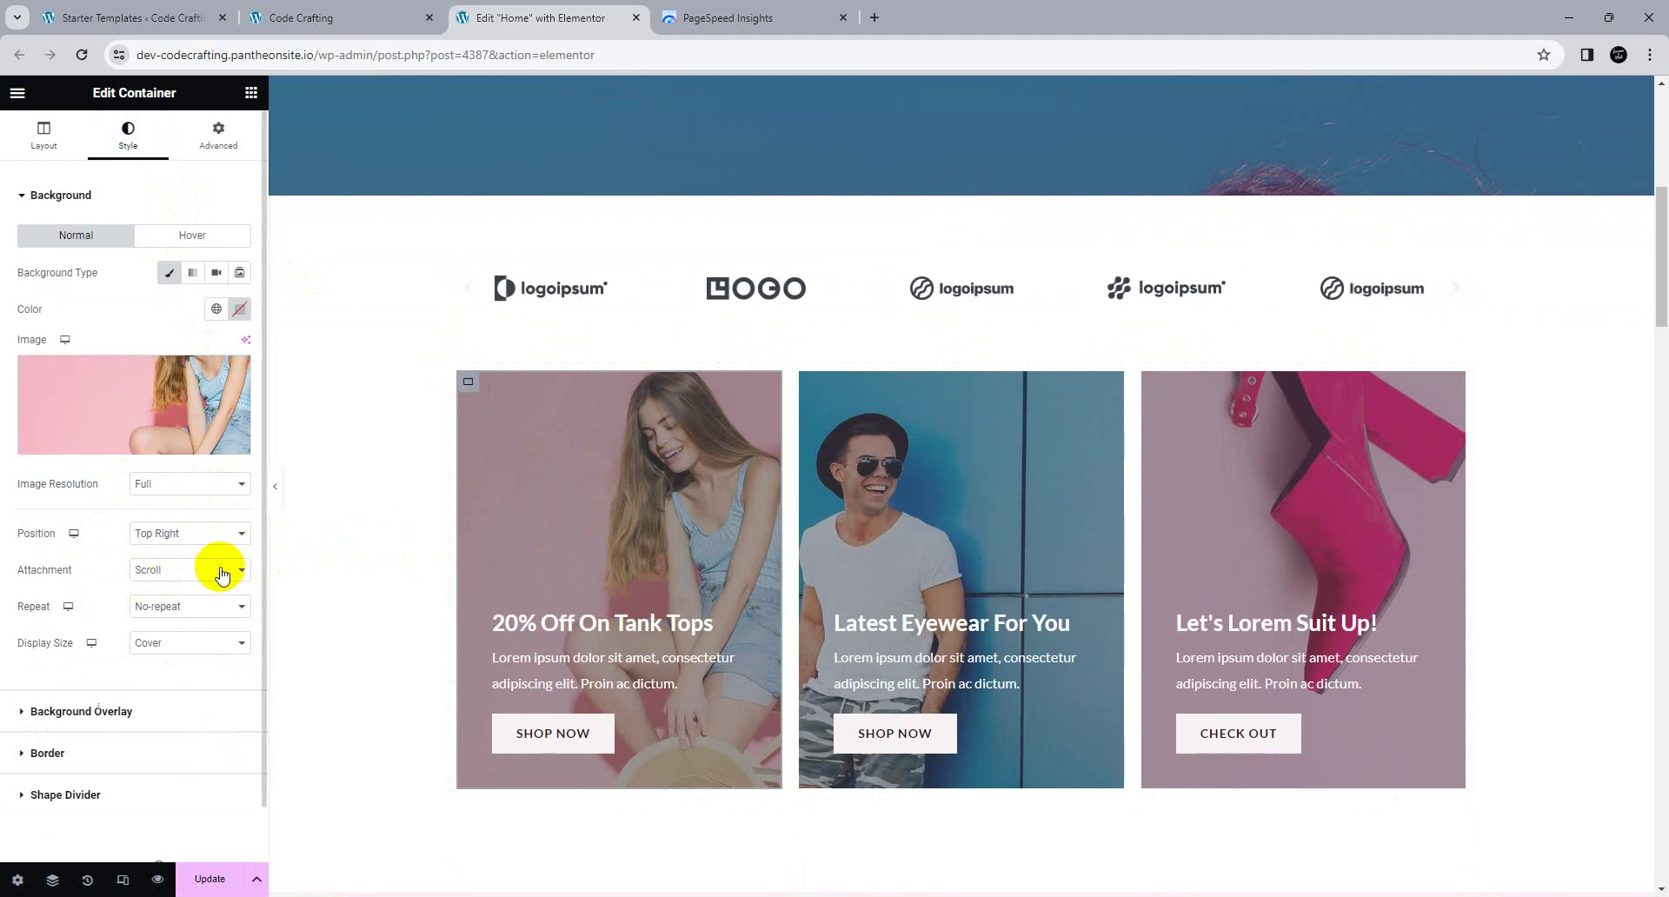
scroll(221, 574, "down", 1)
scroll(578, 531, "down", 2)
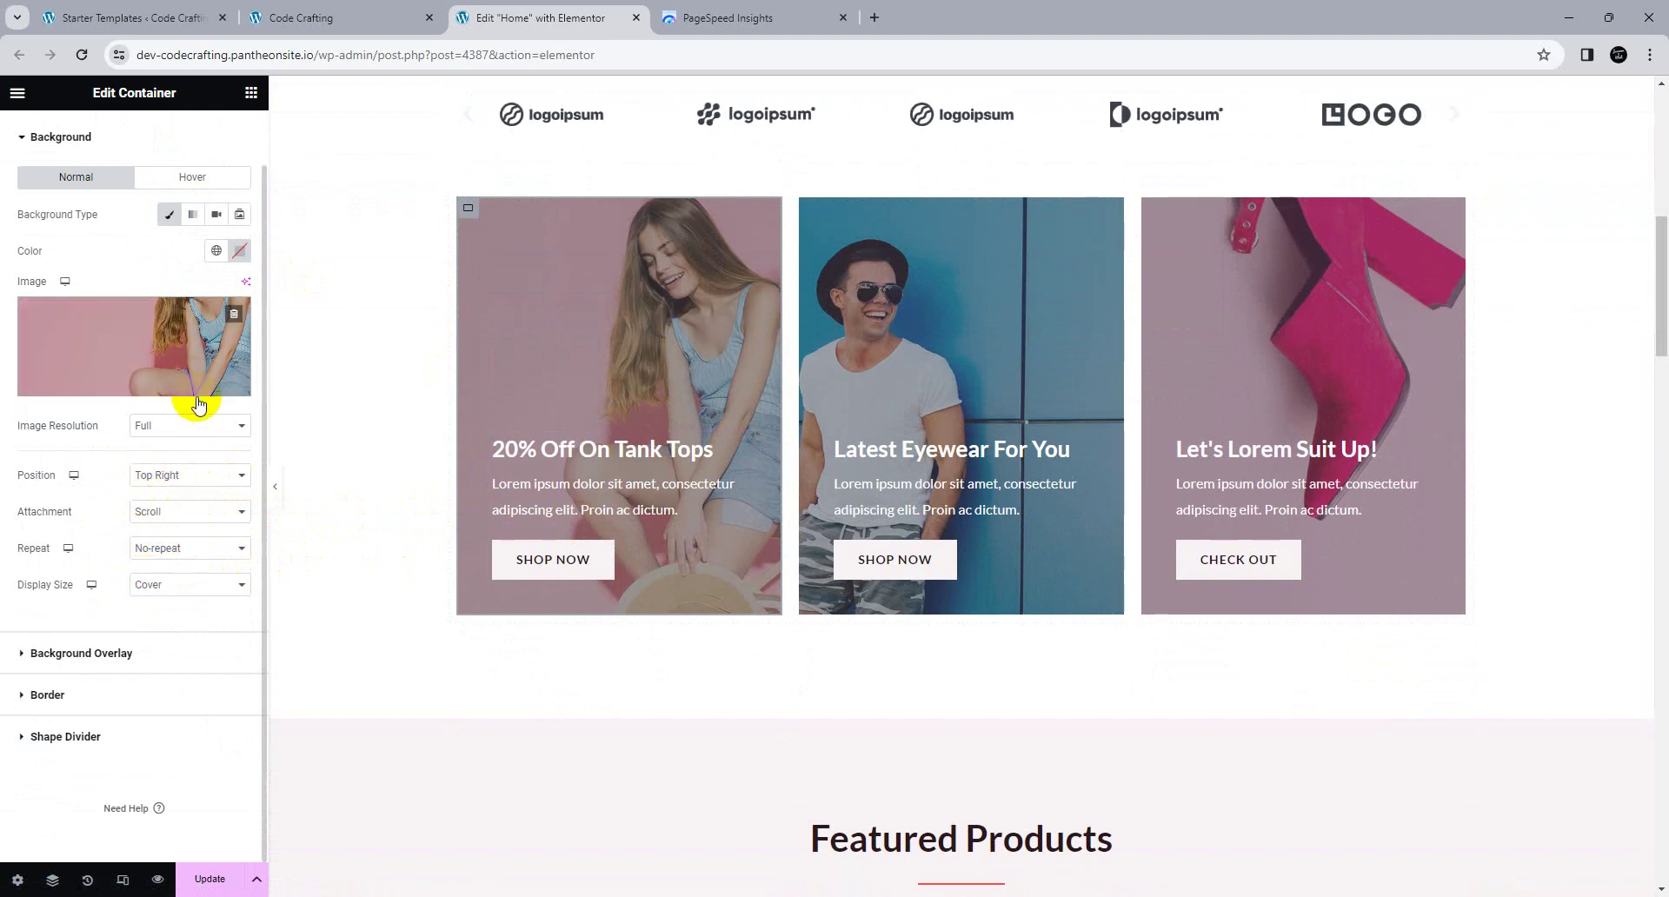
scroll(374, 513, "down", 1)
left_click(146, 653)
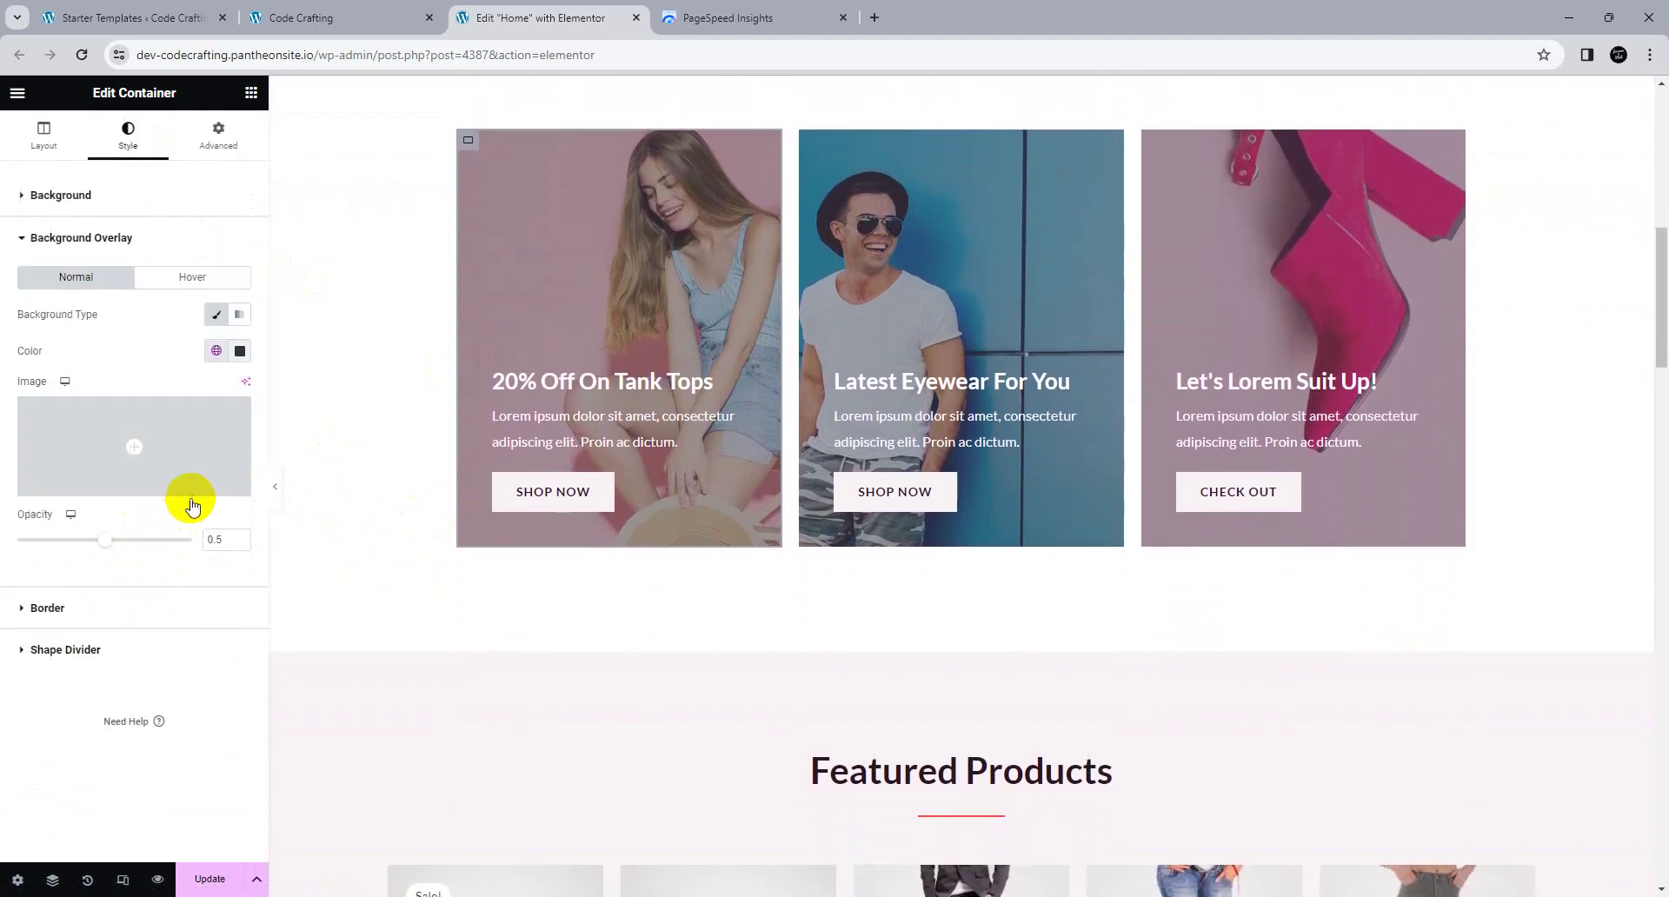
left_click(237, 350)
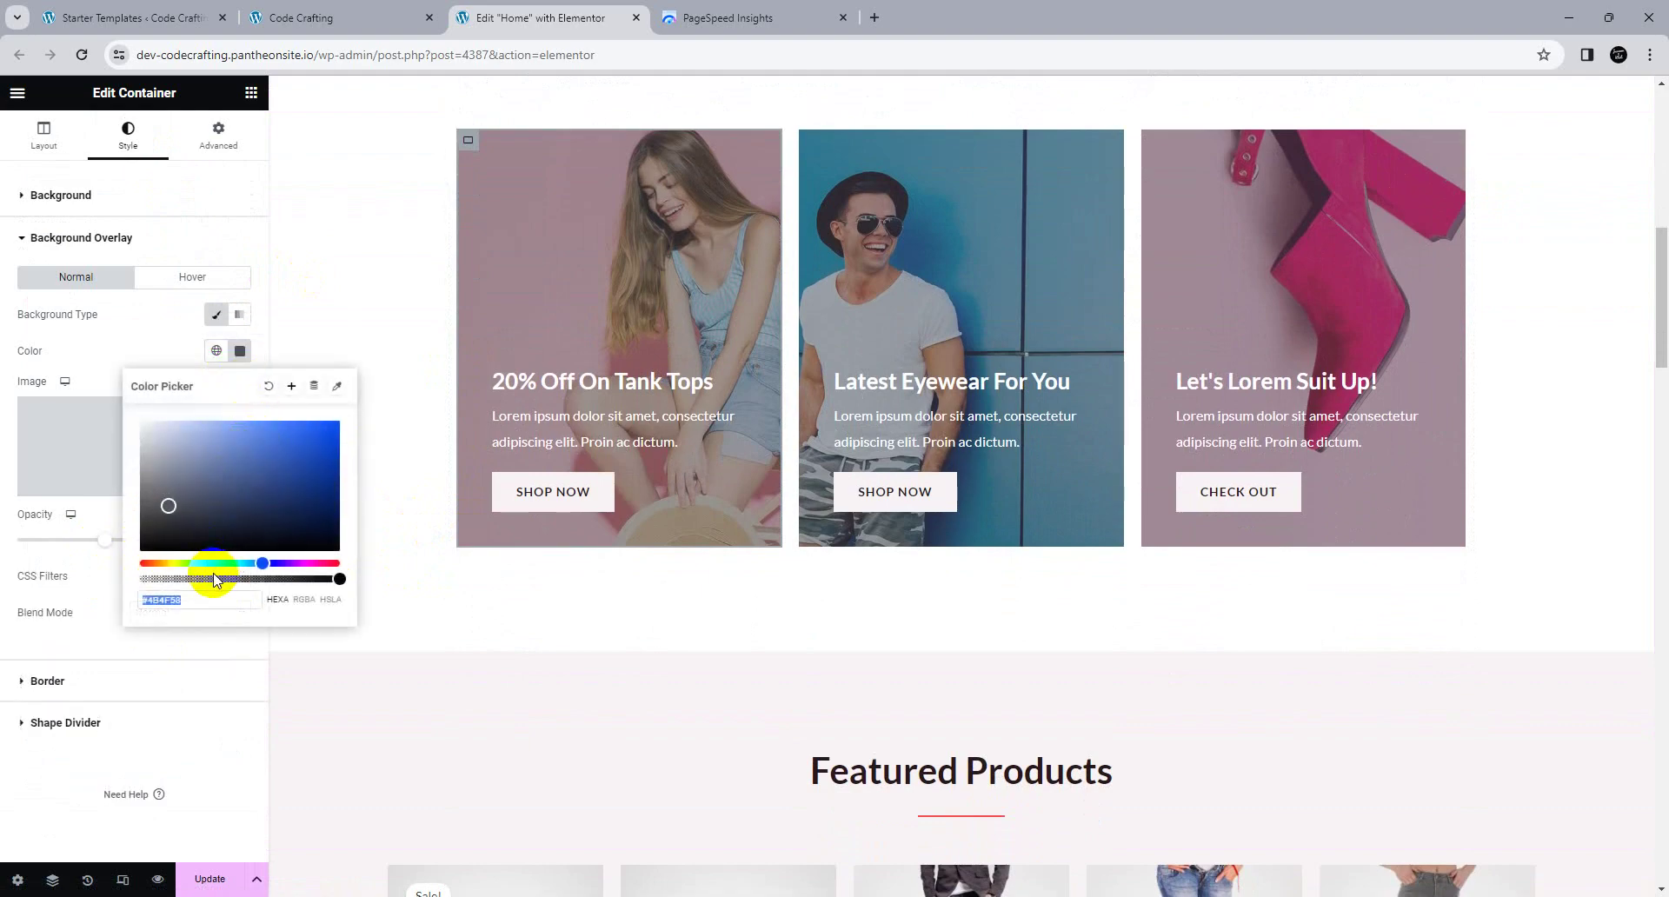
Step: Set the recreated Tank Tops column's background image to Top Right position, Scroll attachment and Cover display size
scroll(567, 666, "down", 20)
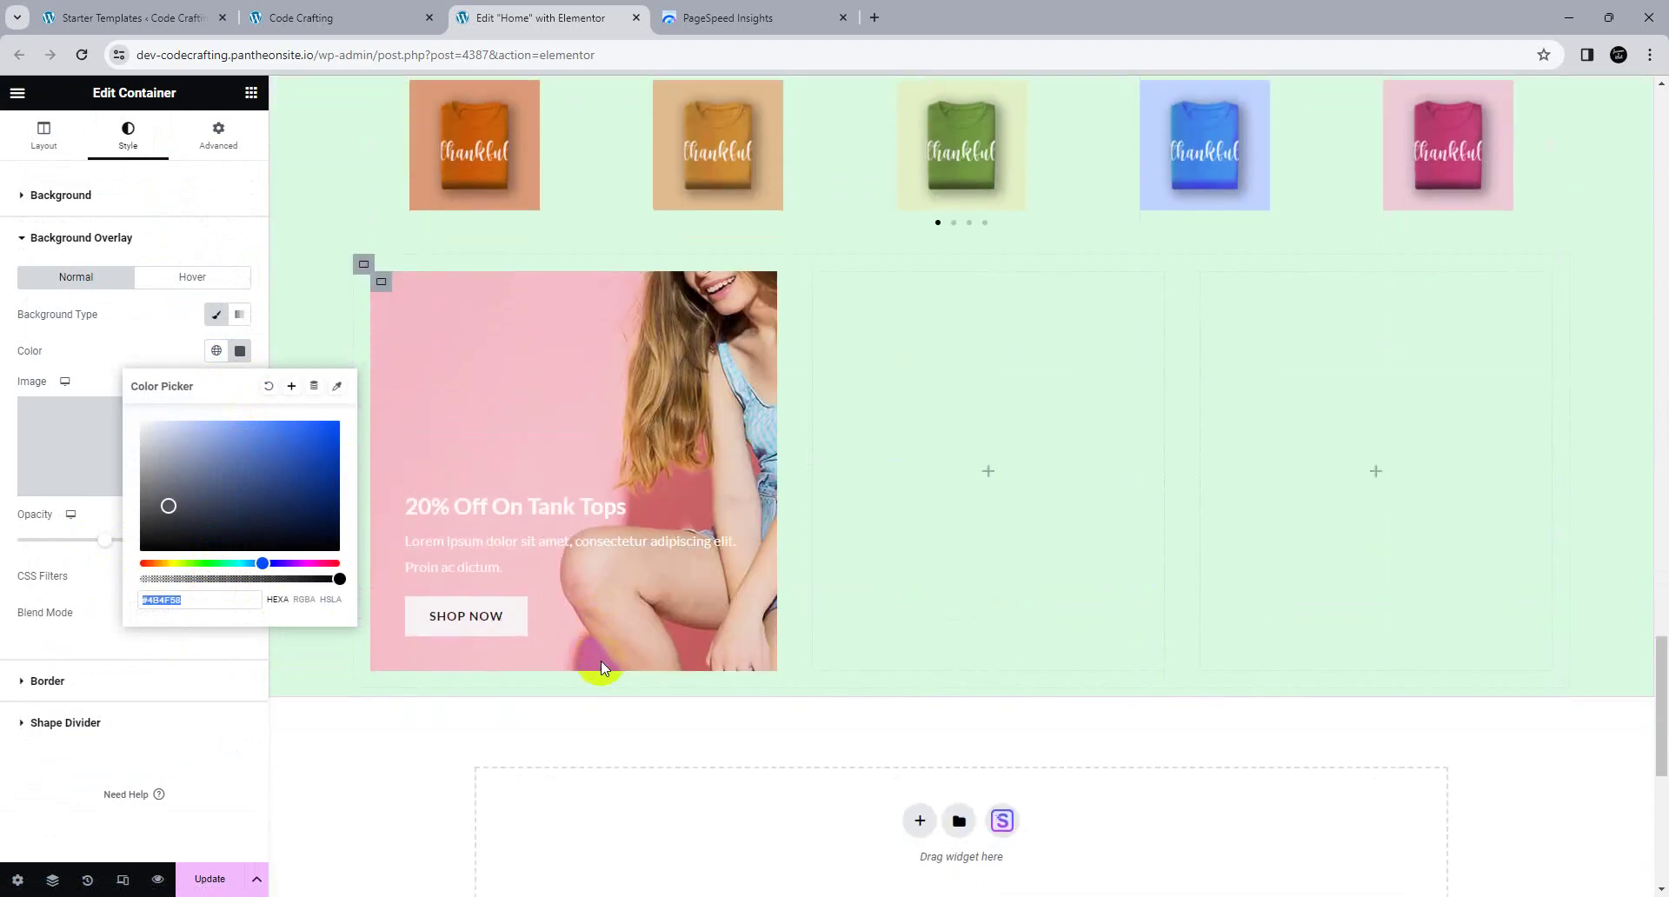
scroll(522, 522, "up", 1)
left_click(380, 308)
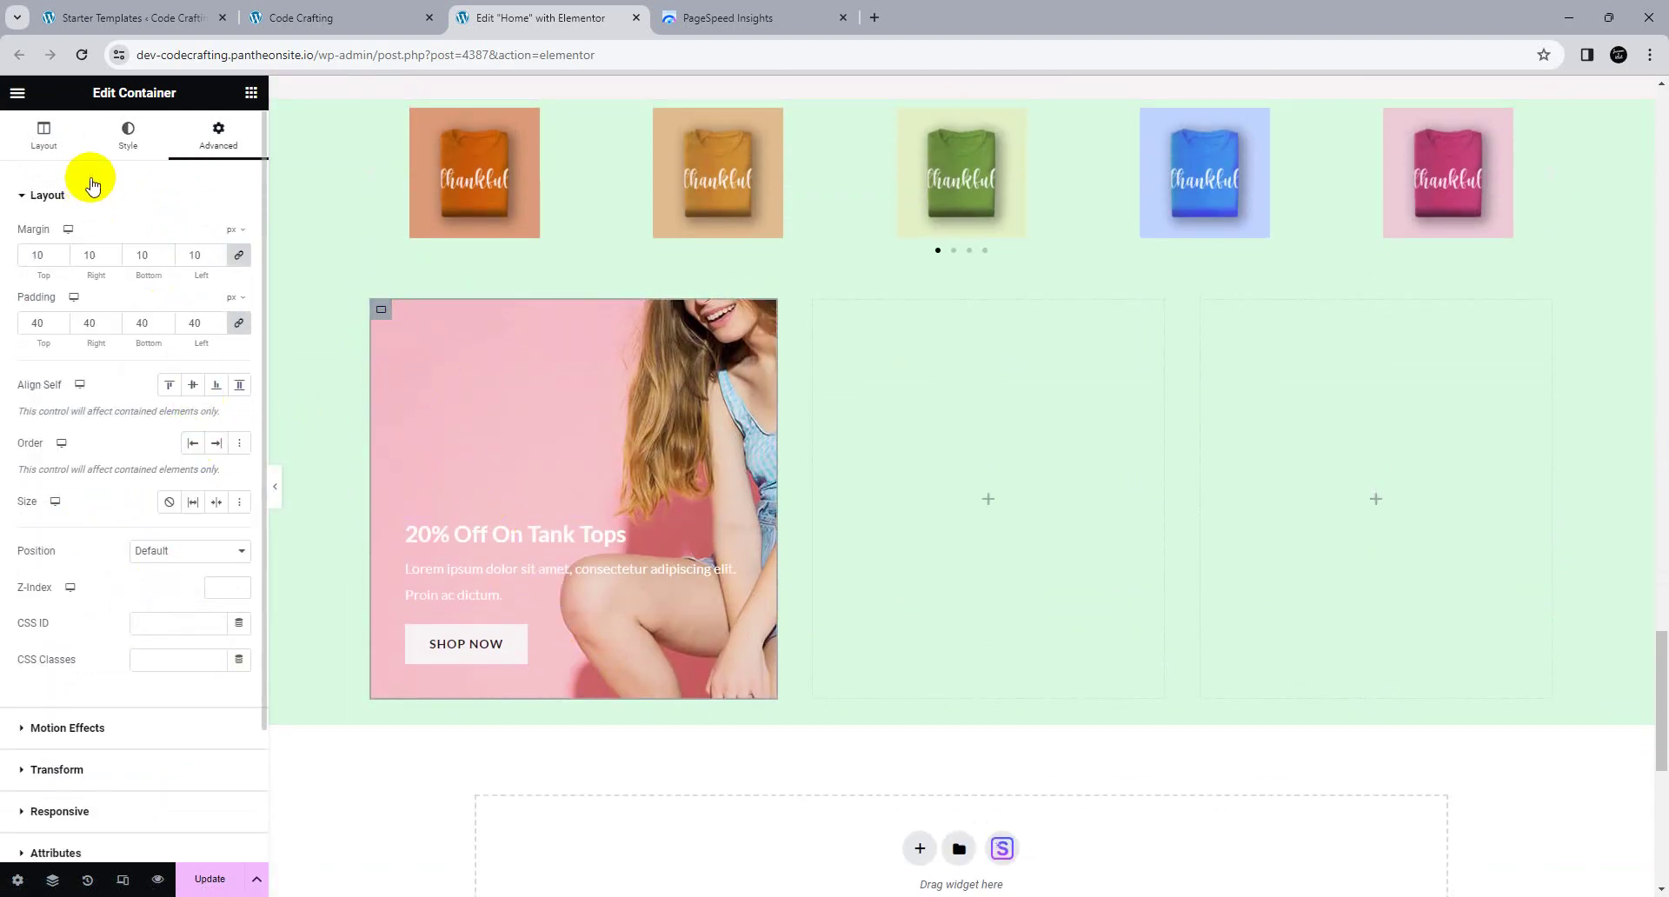
left_click(128, 135)
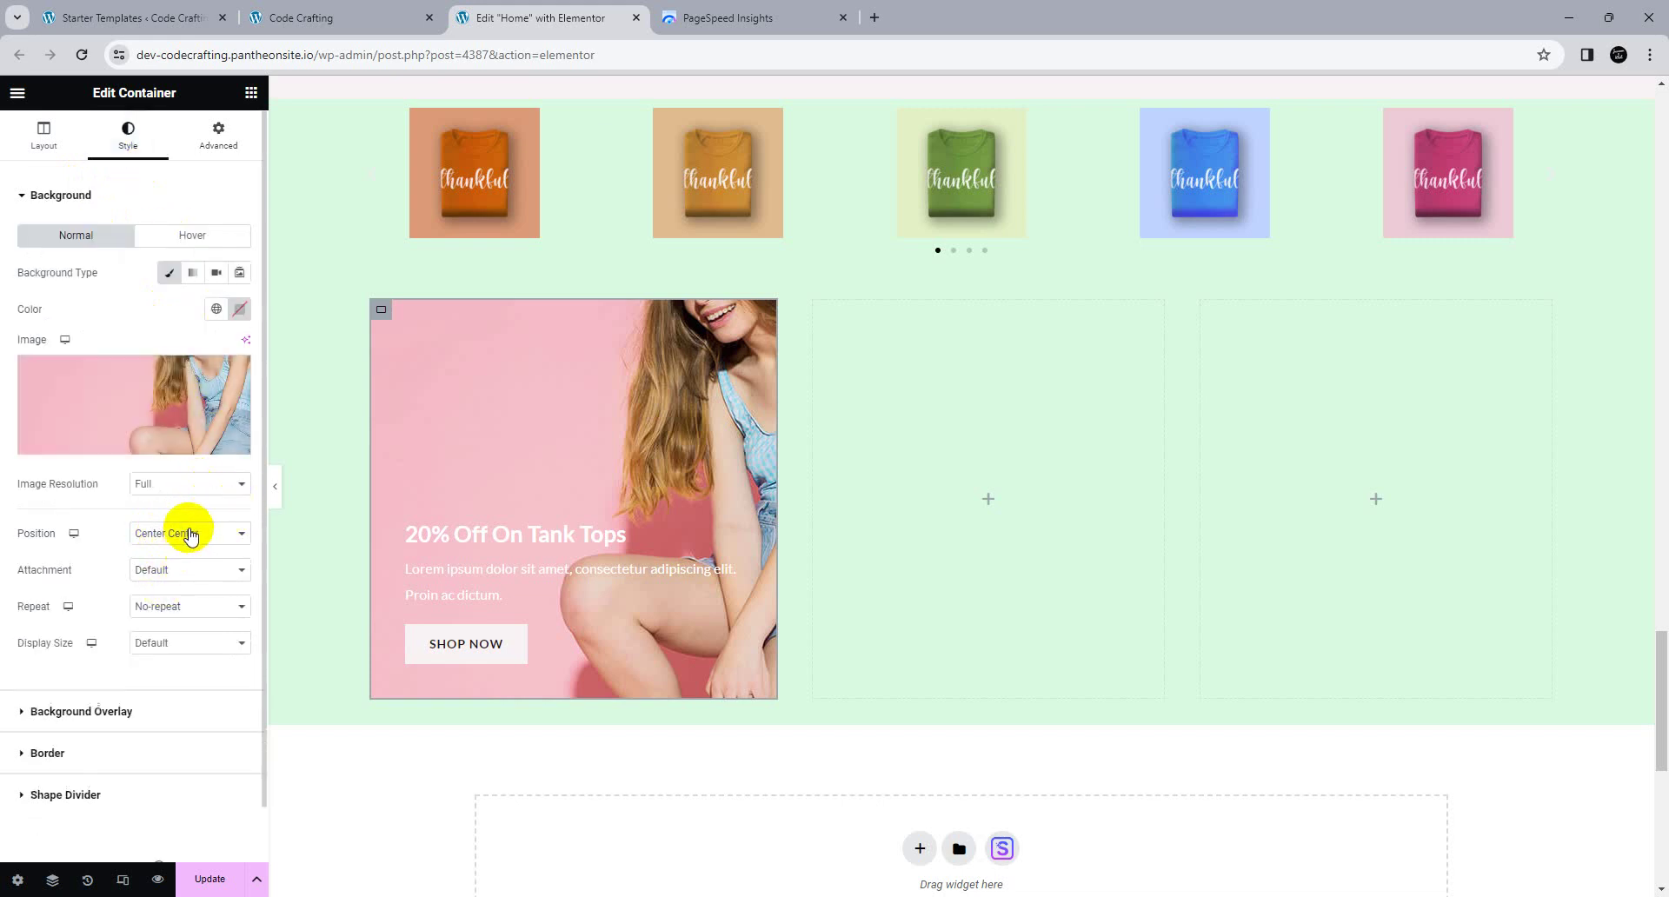
left_click(192, 534)
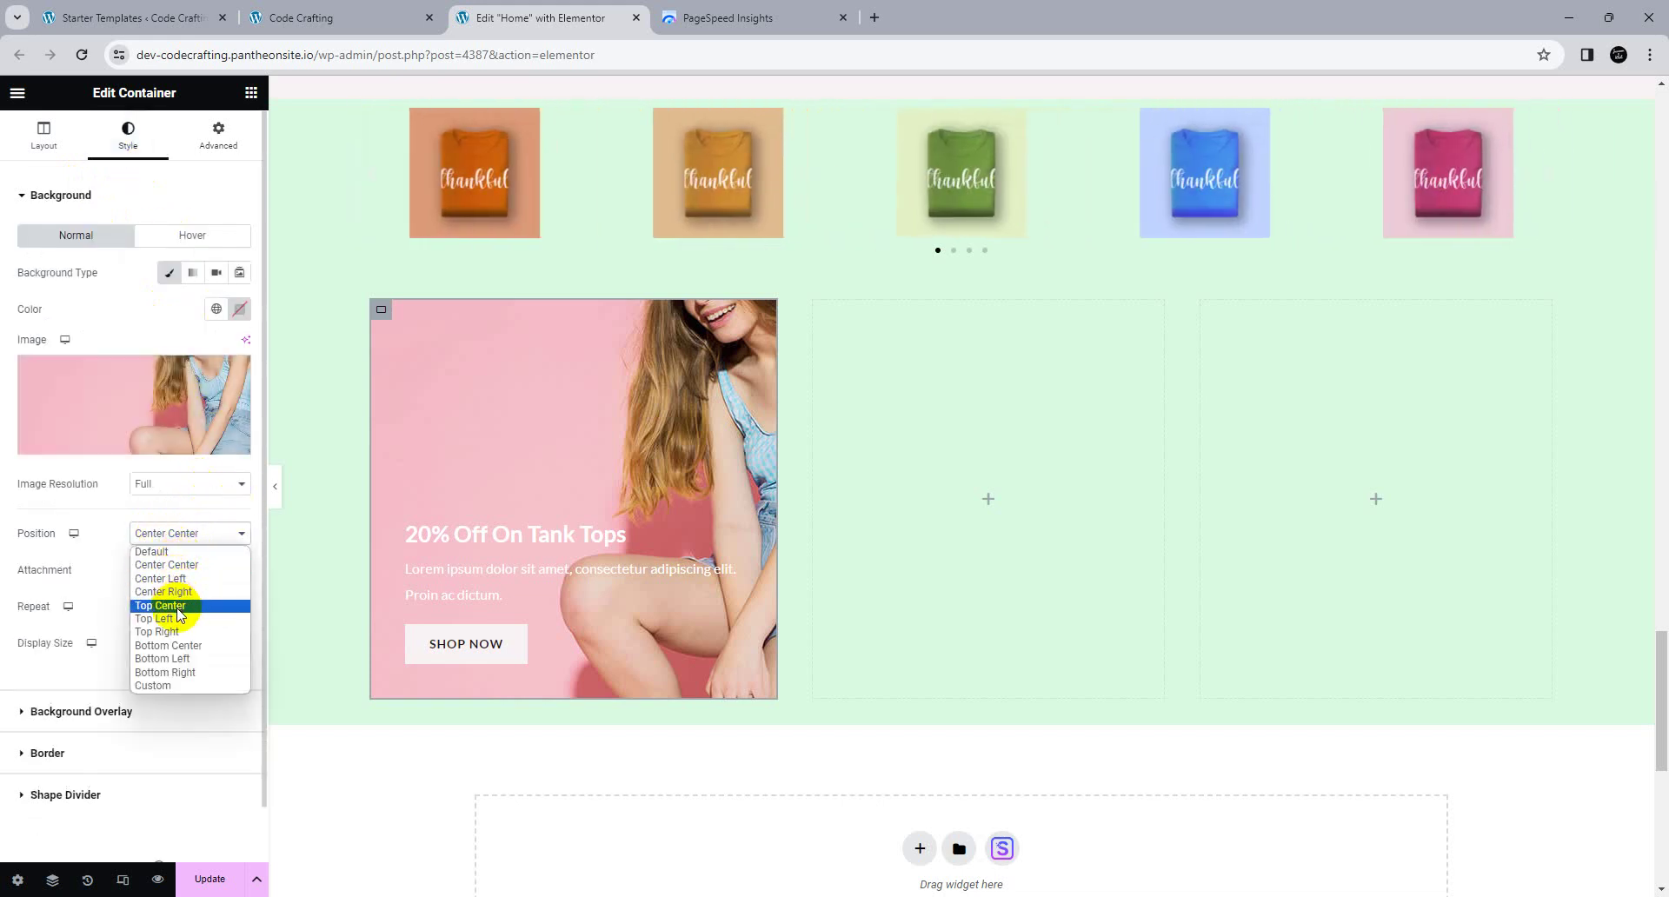
left_click(161, 631)
left_click(187, 569)
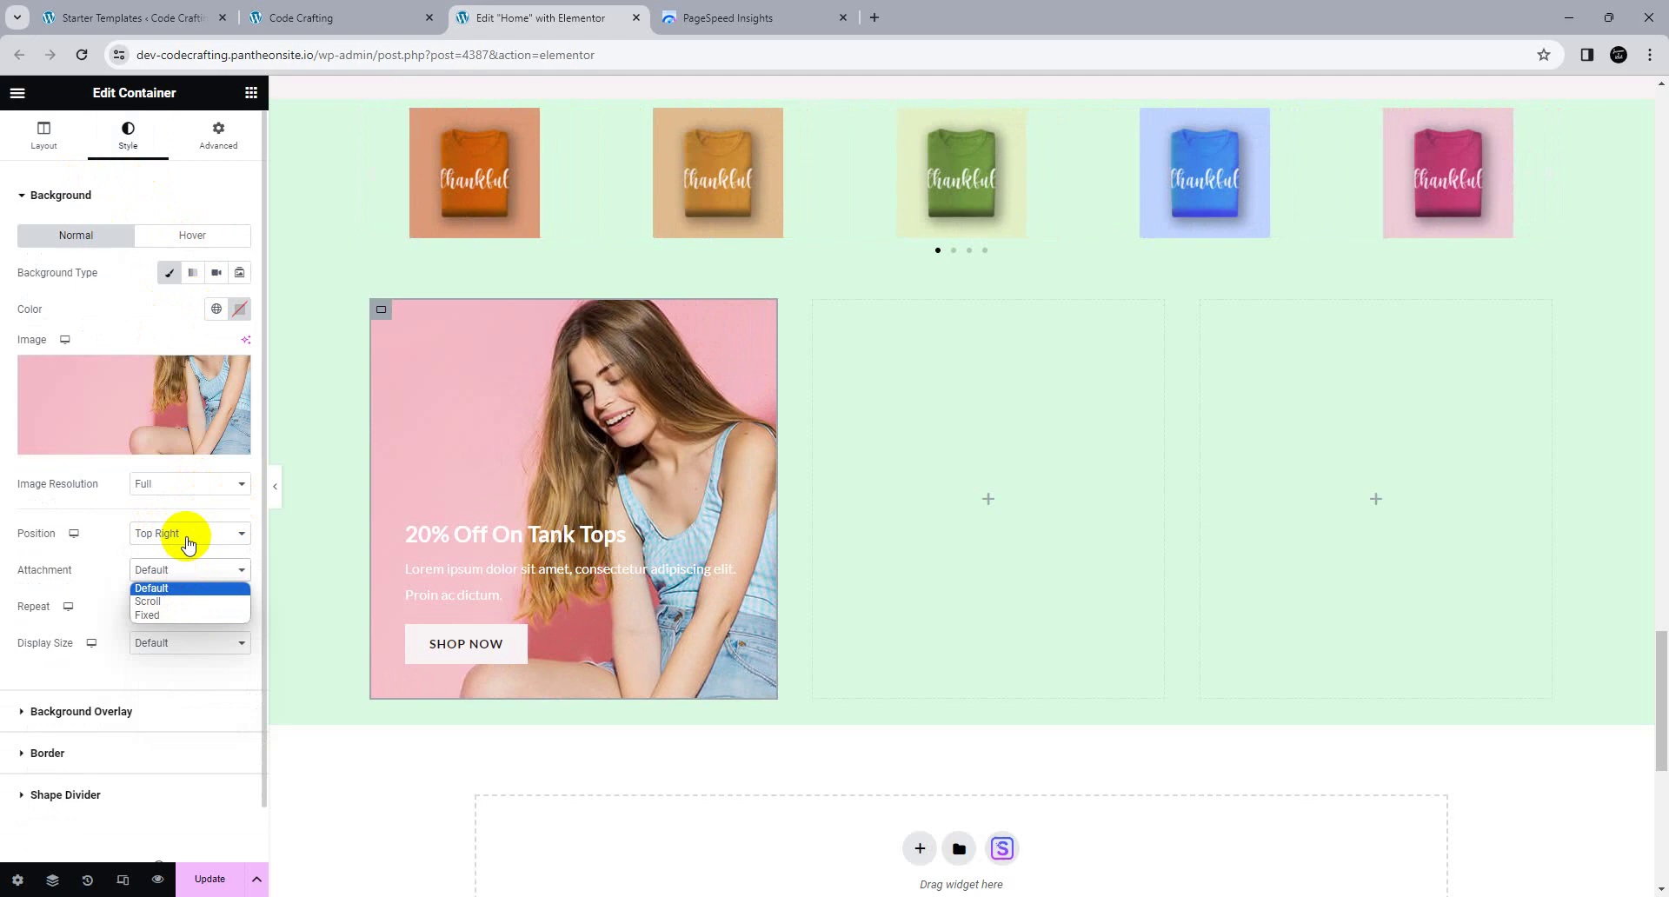
left_click(149, 601)
left_click(184, 642)
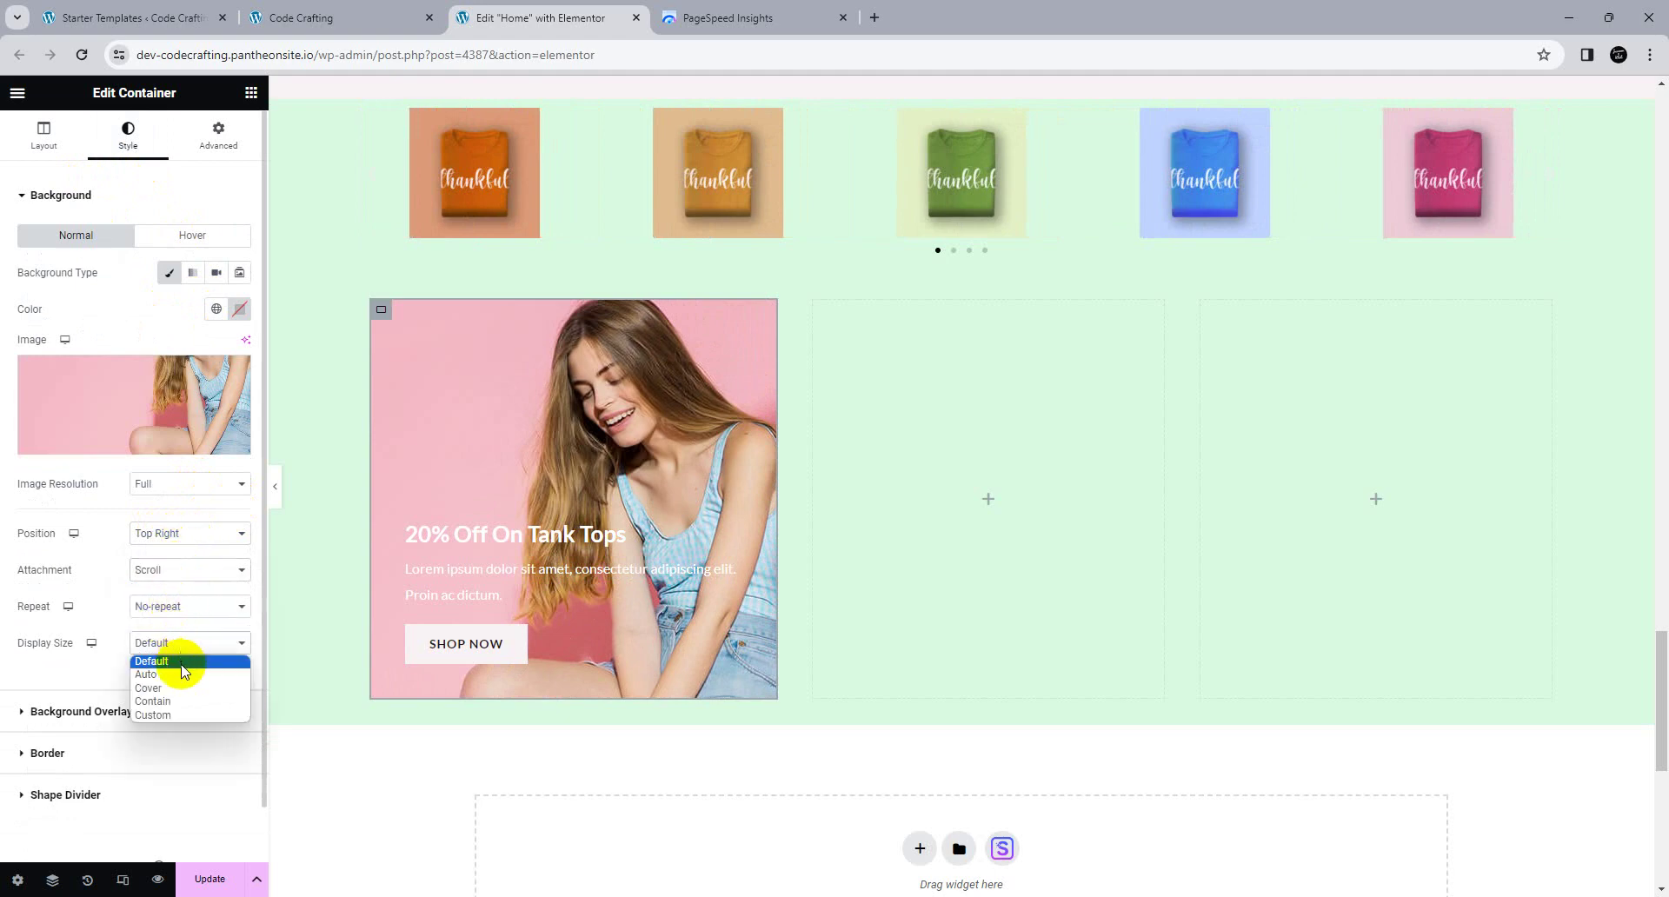
left_click(179, 687)
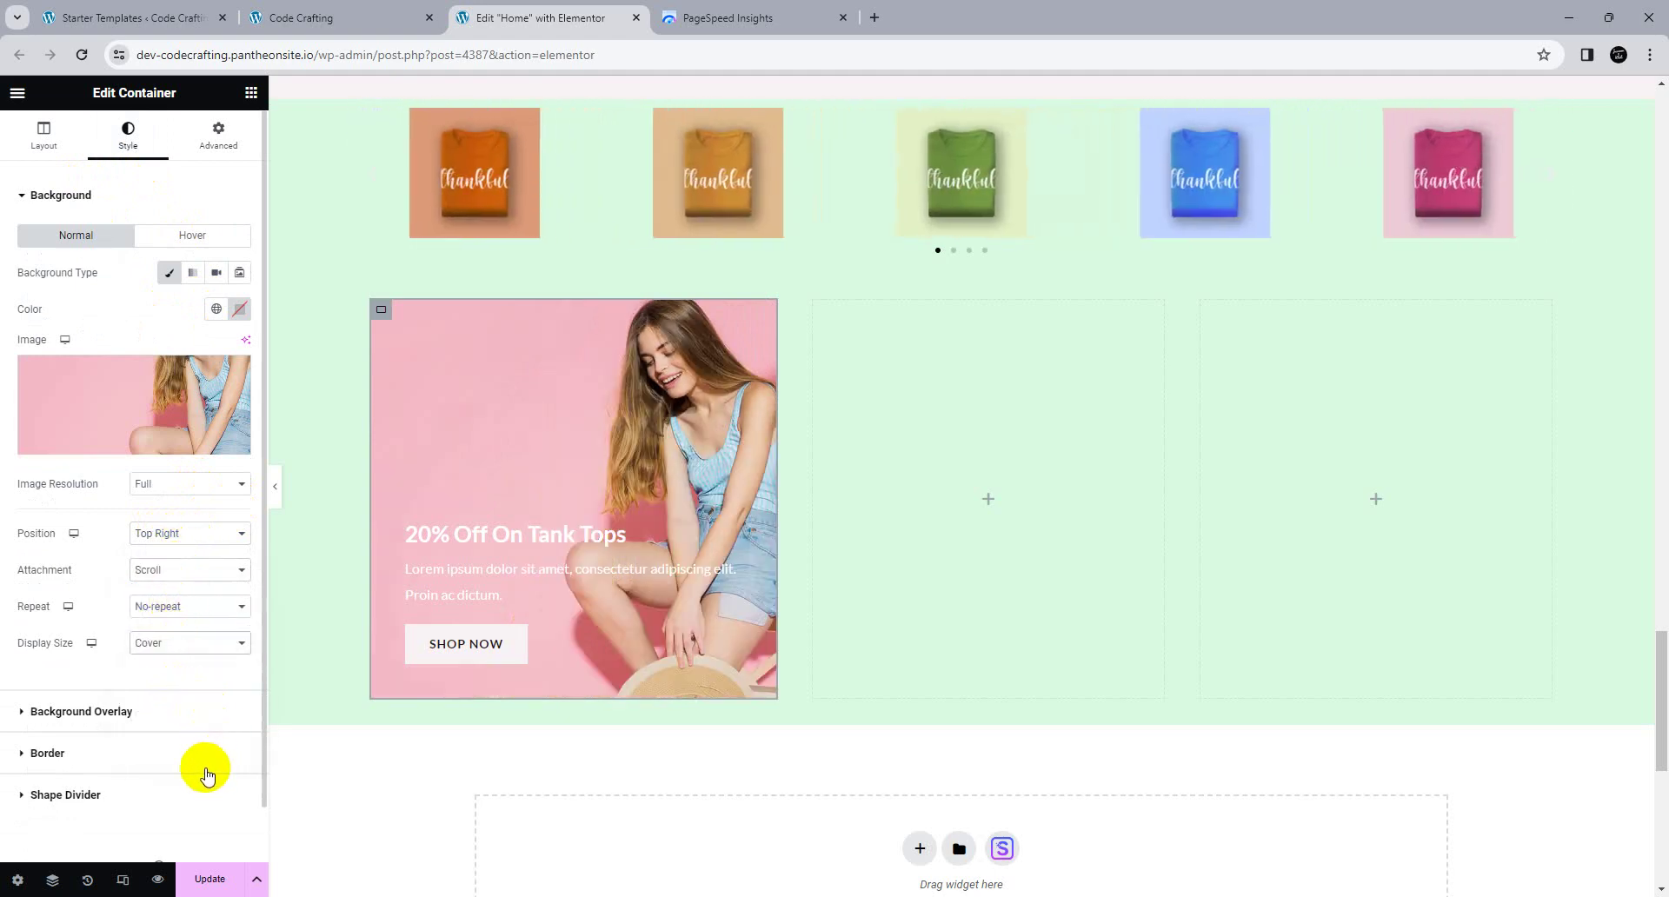
Step: Give the recreated column a classic background overlay in the same dark grey color as the original Tank Tops column
left_click(174, 713)
left_click(216, 314)
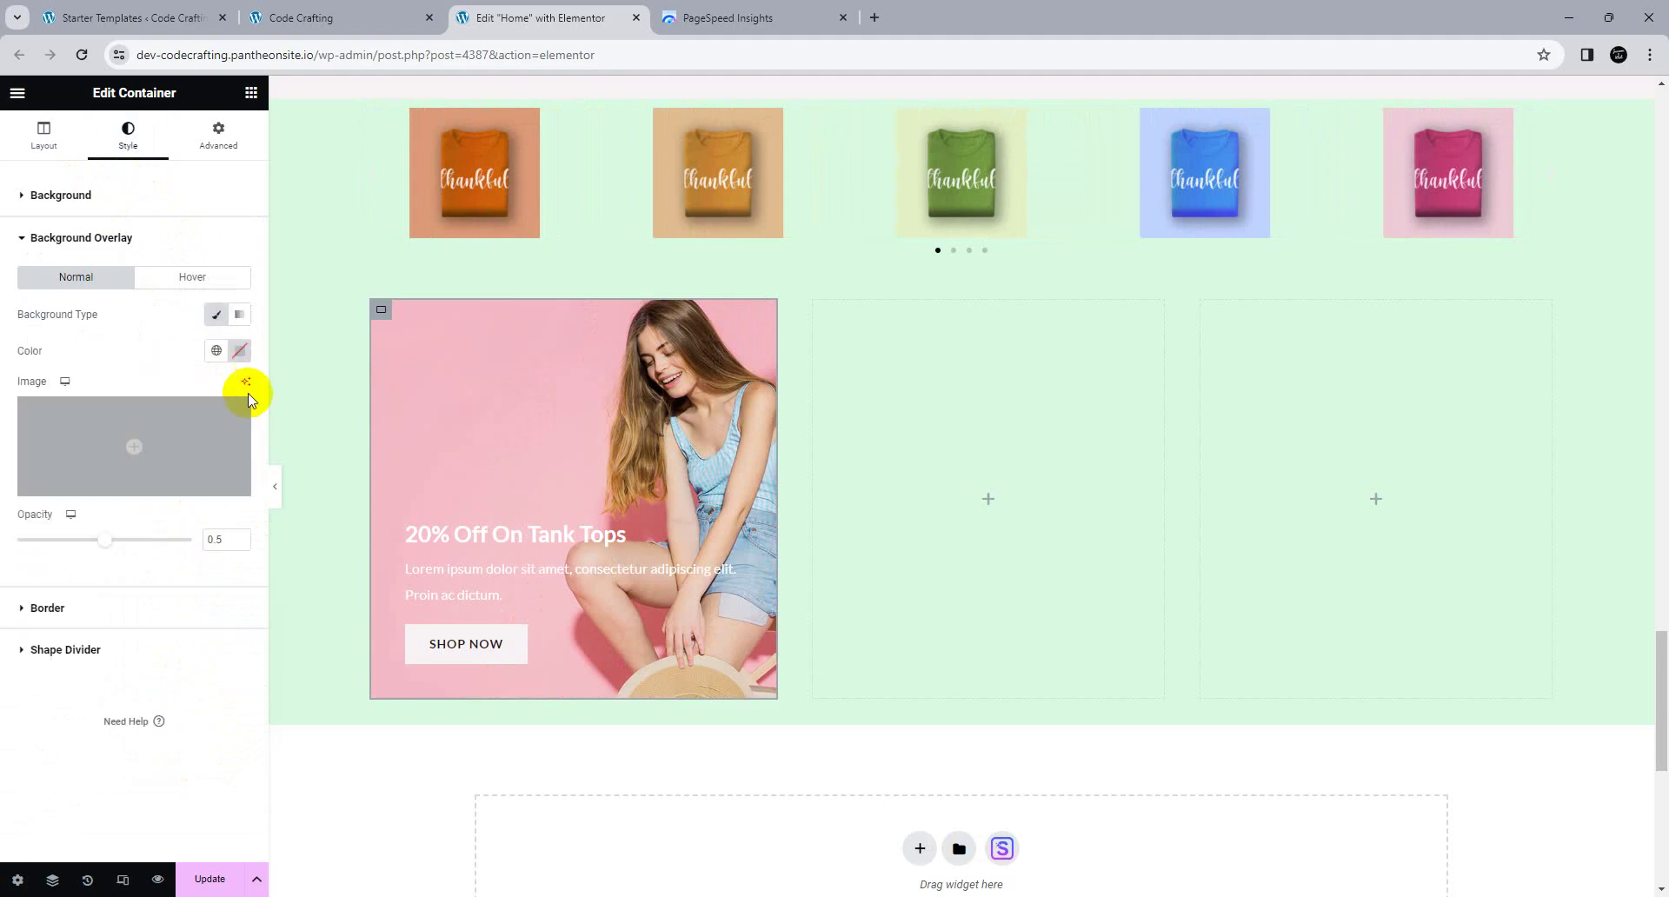
left_click(240, 351)
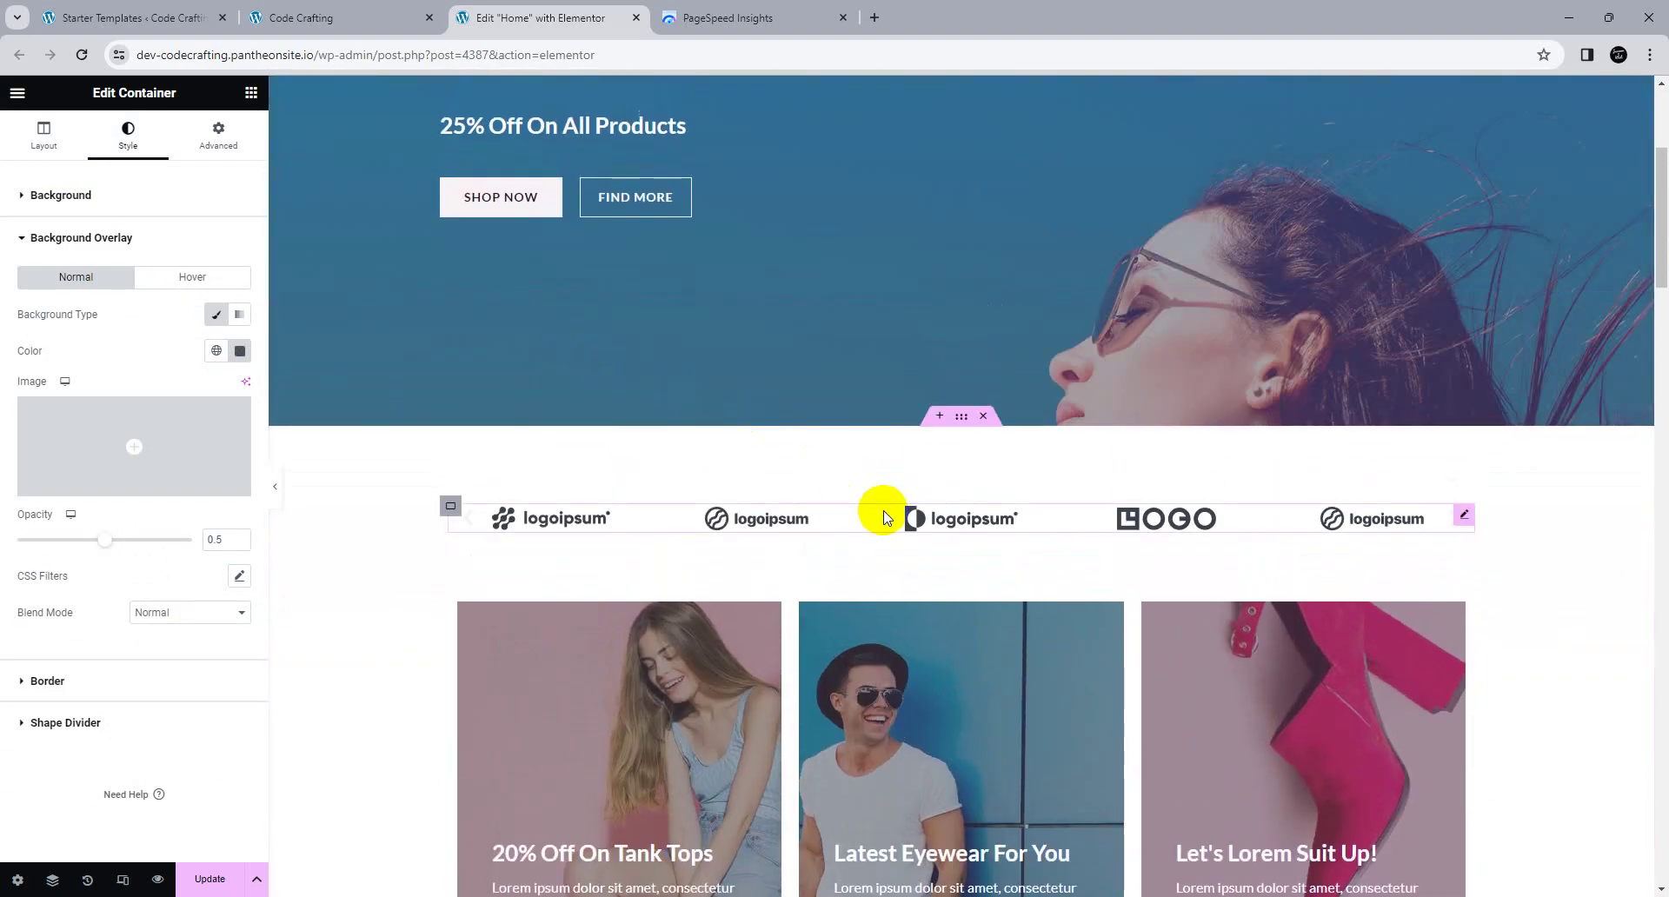
Step: Check the original promo section's boxed content width and set the green outer container's width to 1200 px
left_click(961, 416)
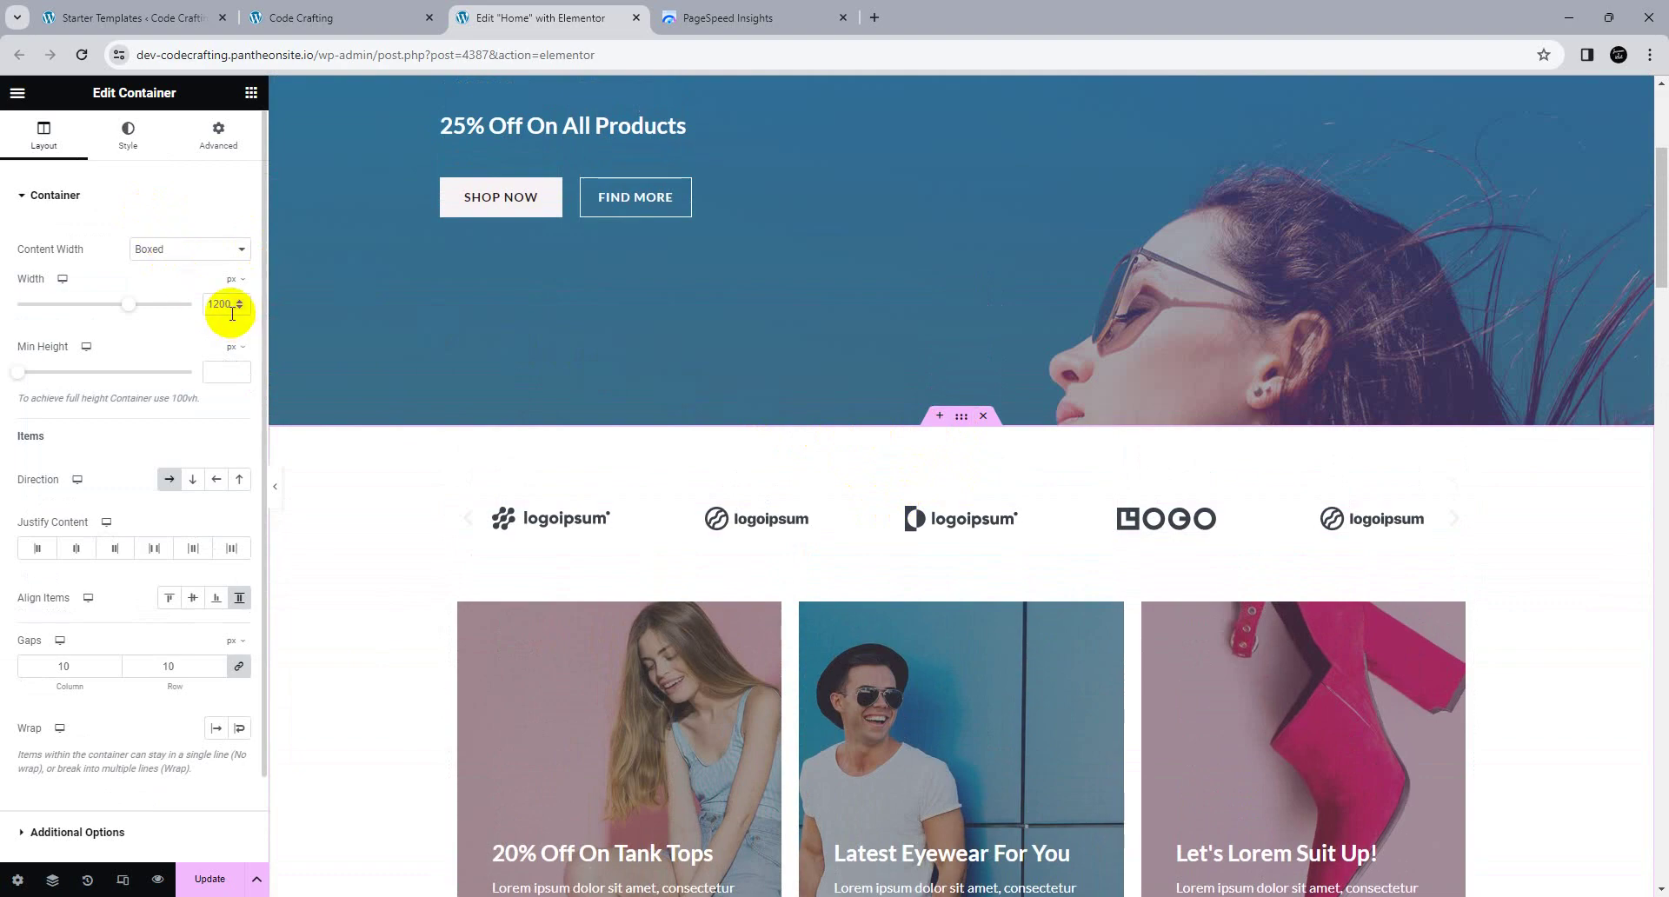
scroll(757, 511, "down", 1)
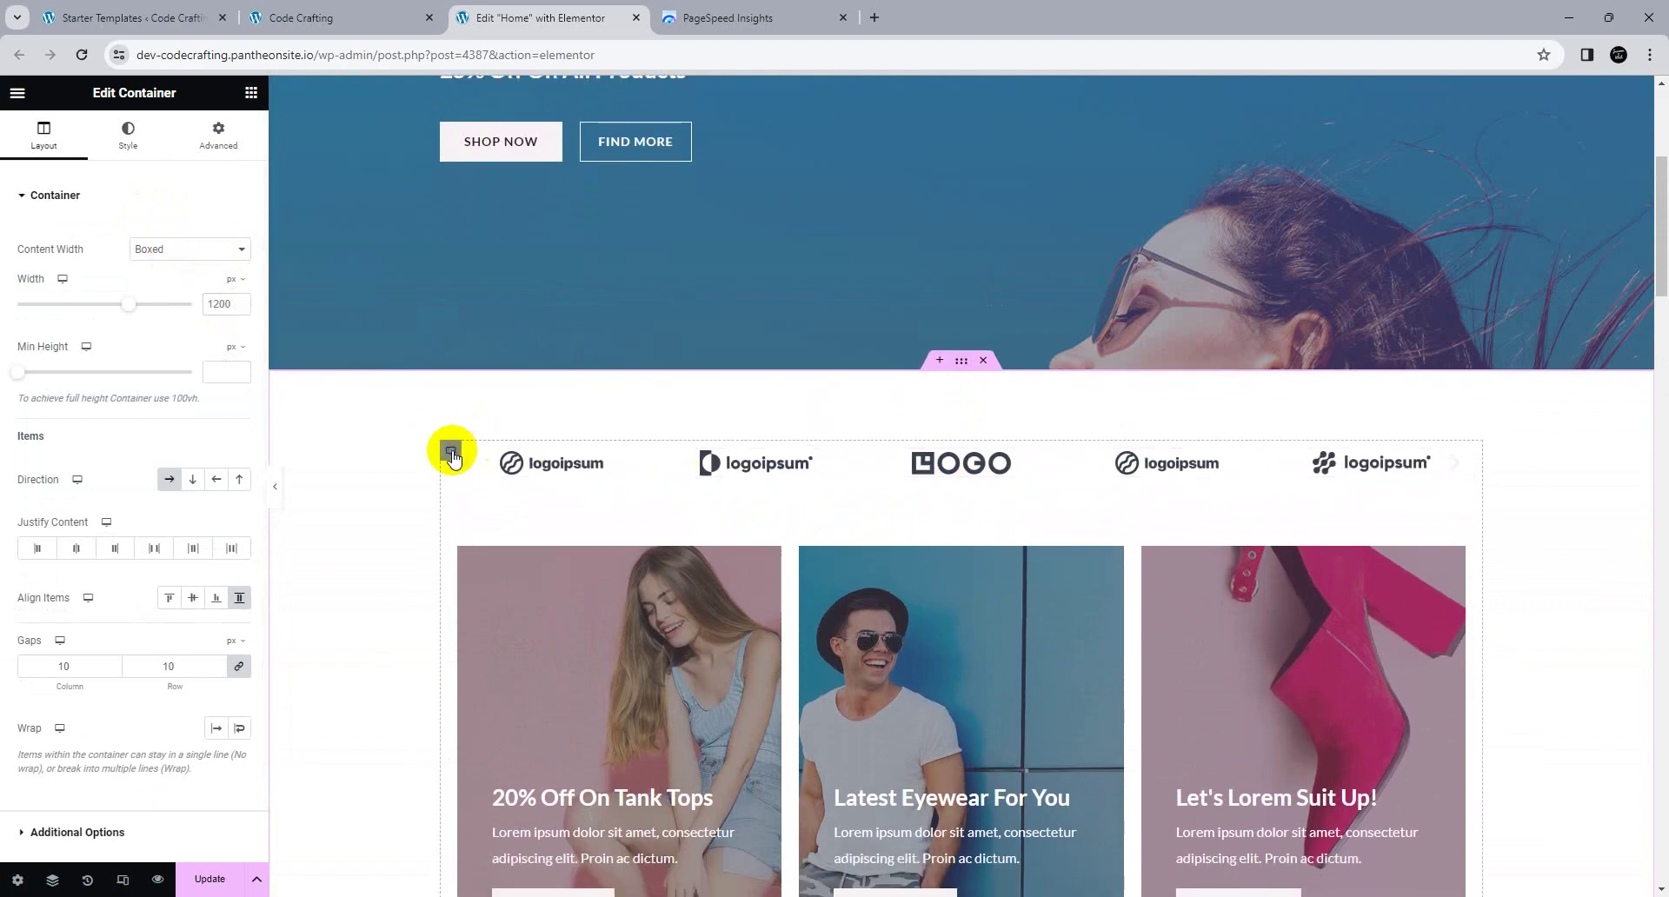
scroll(918, 492, "down", 15)
left_click(894, 505)
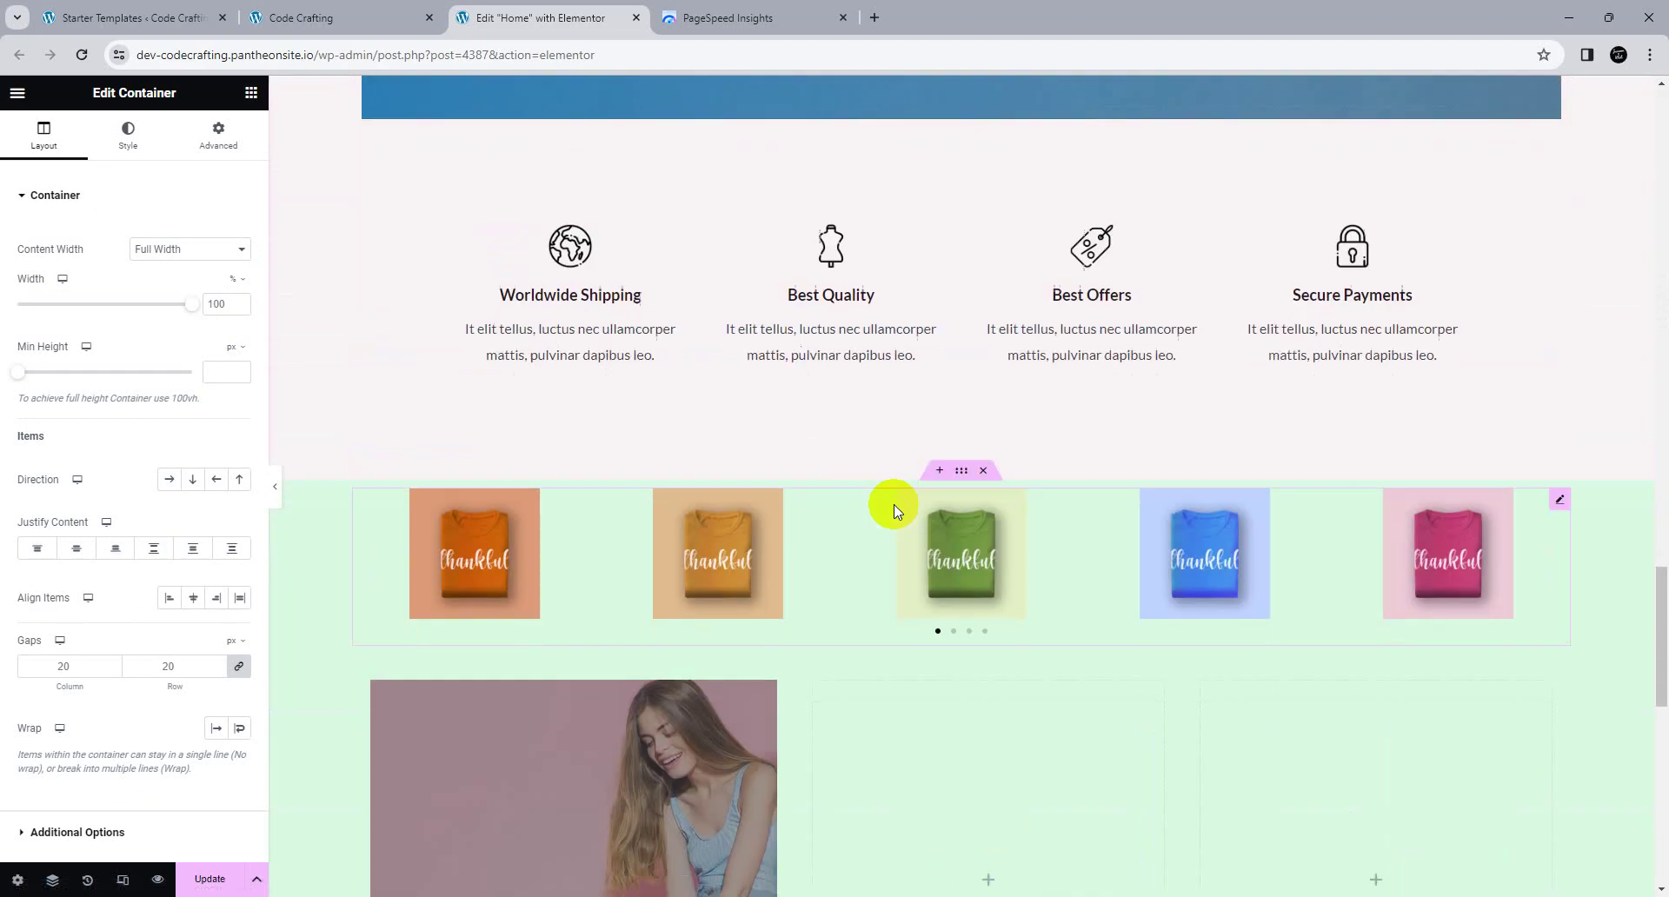
scroll(894, 504, "down", 3)
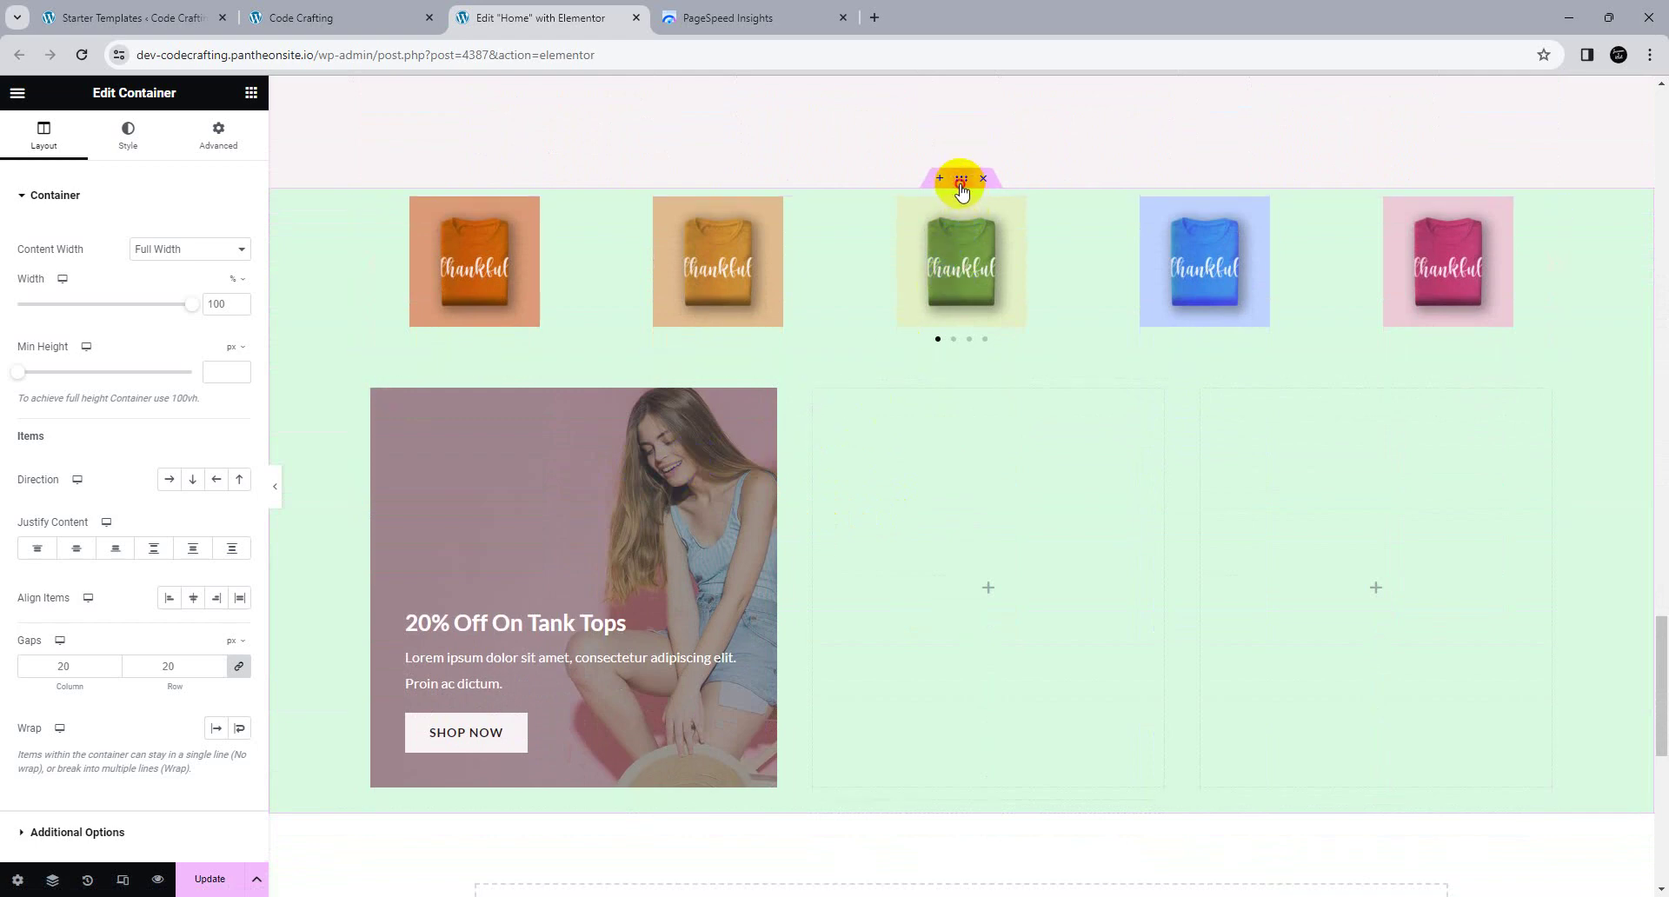
left_click(961, 182)
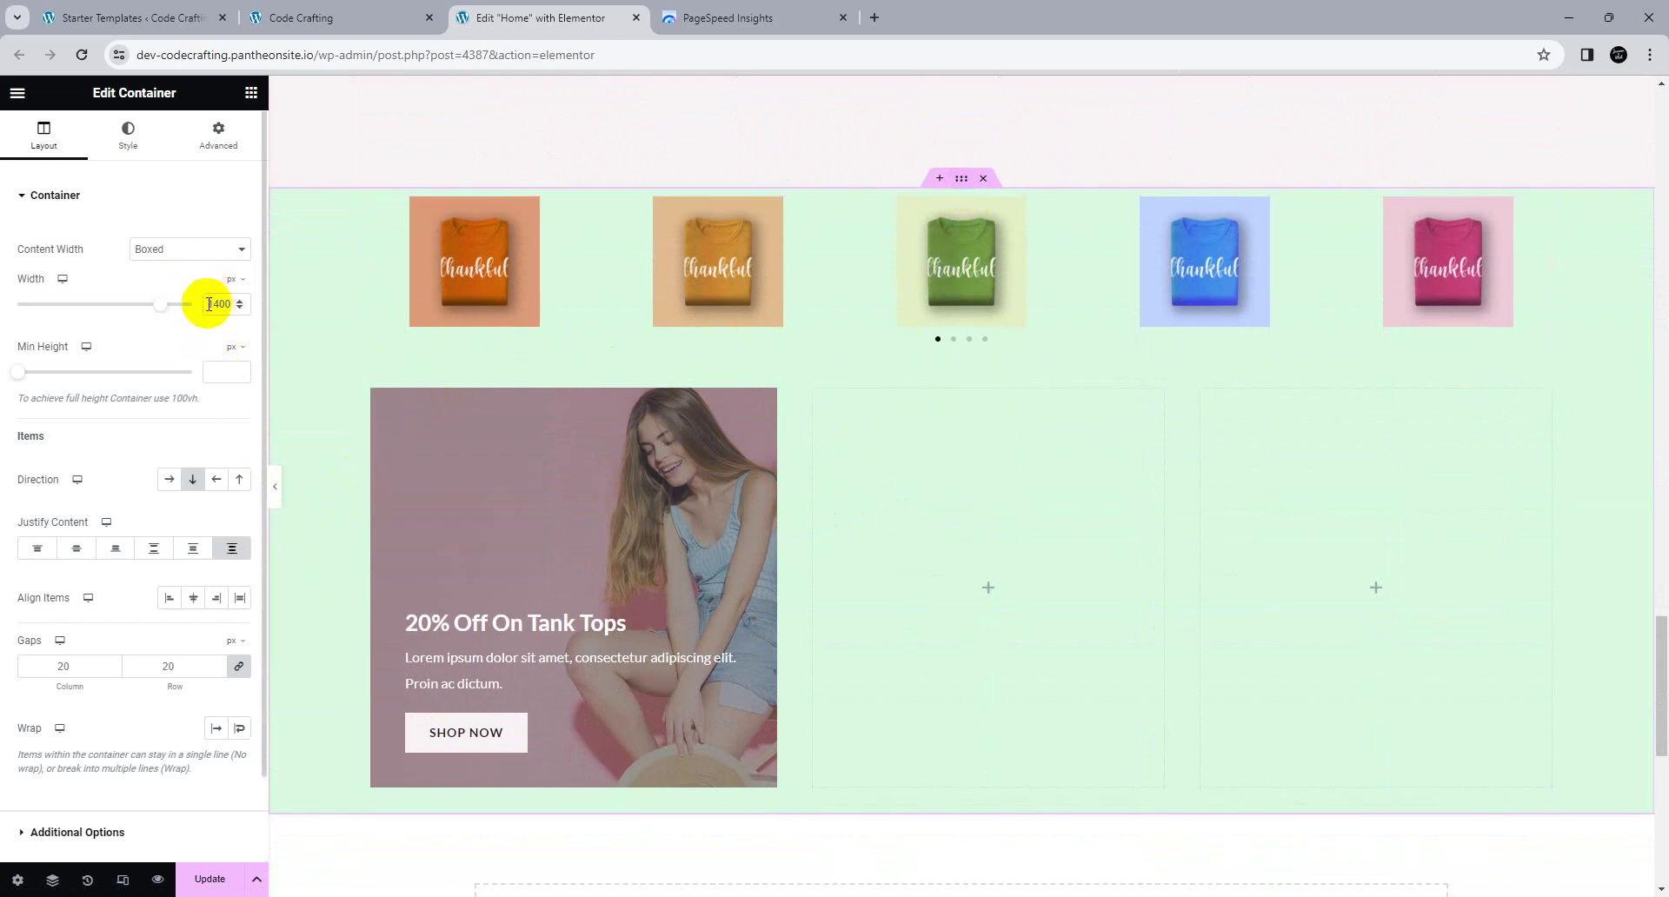
type("1200")
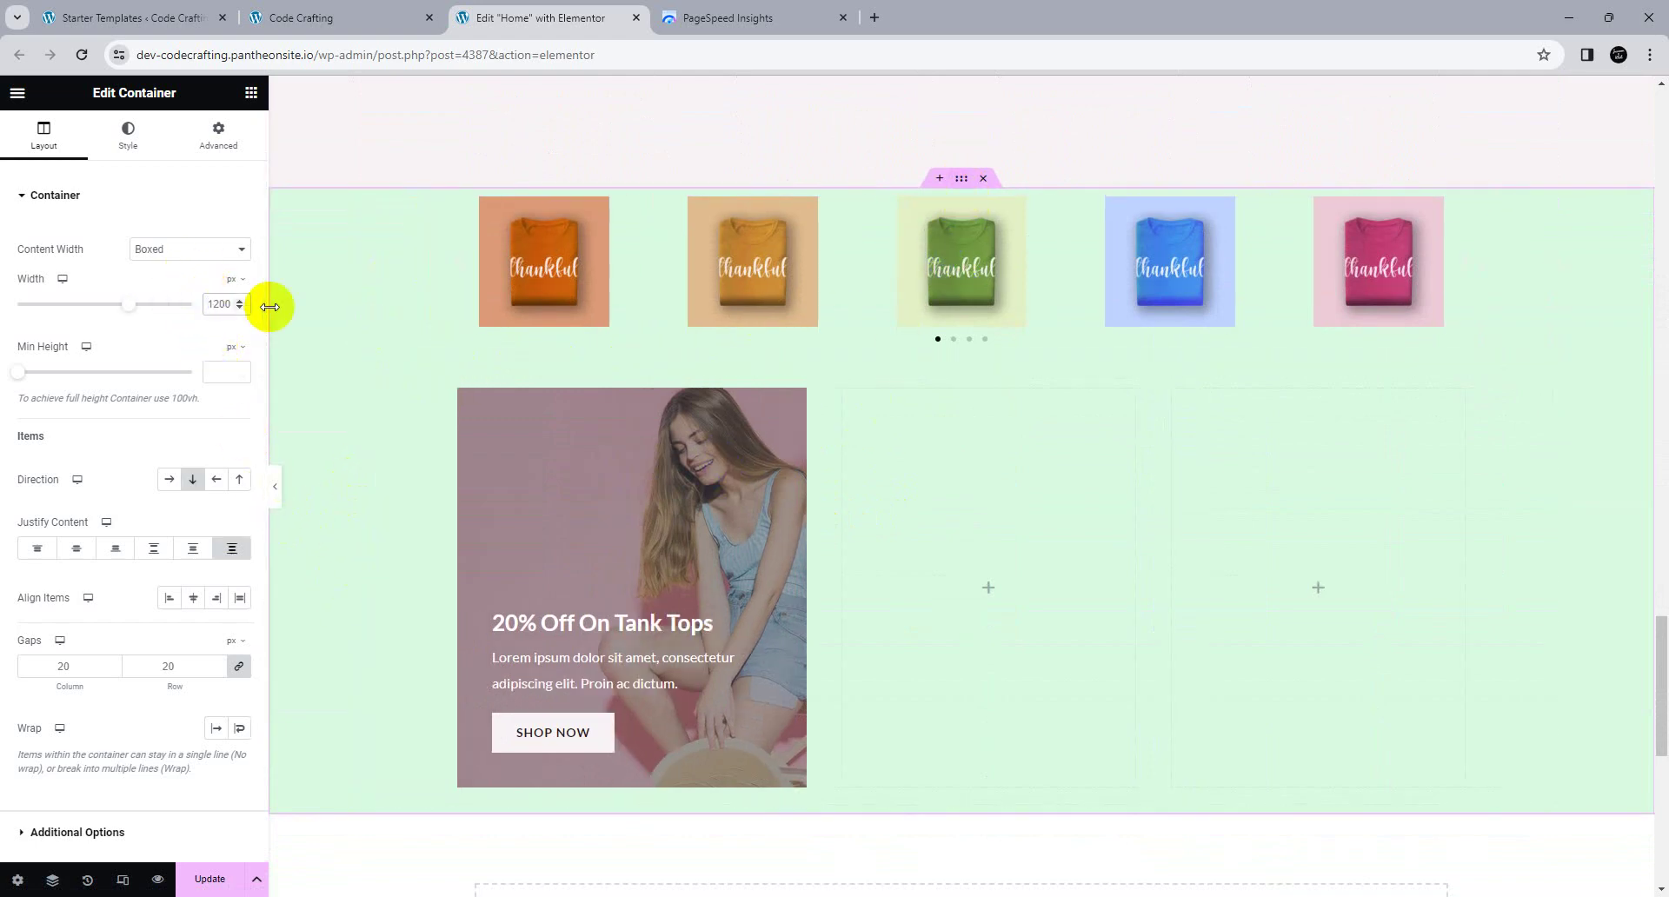
Step: Compare the recreated column with the original promo section and delete the two empty columns beside it in the green section
scroll(606, 480, "up", 20)
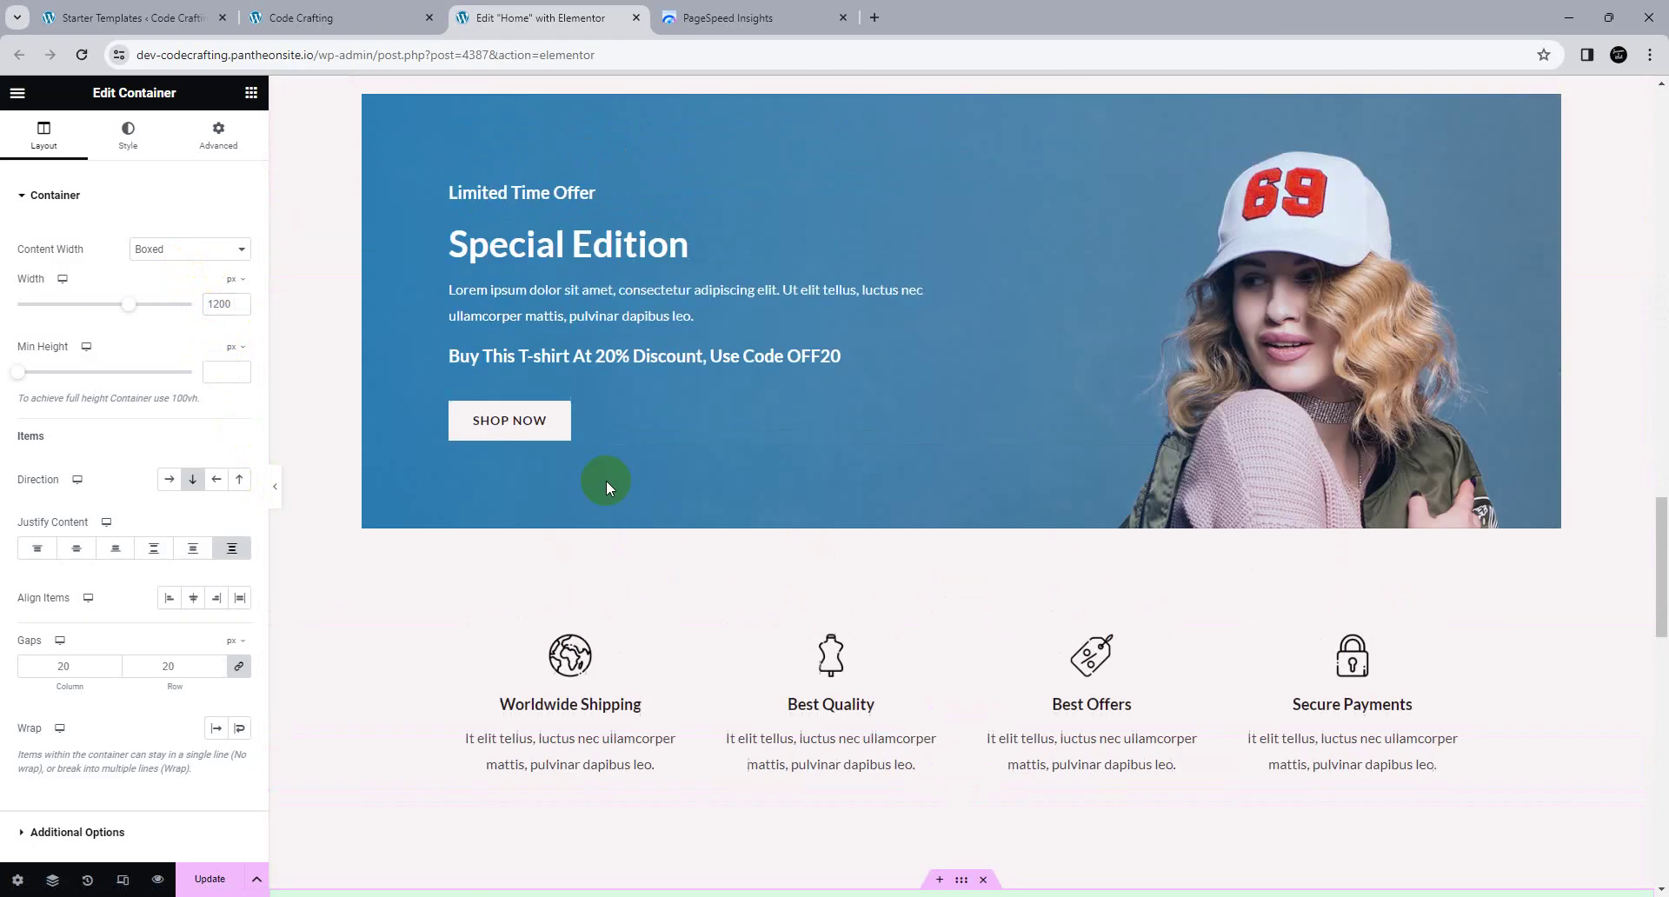
scroll(606, 483, "down", 12)
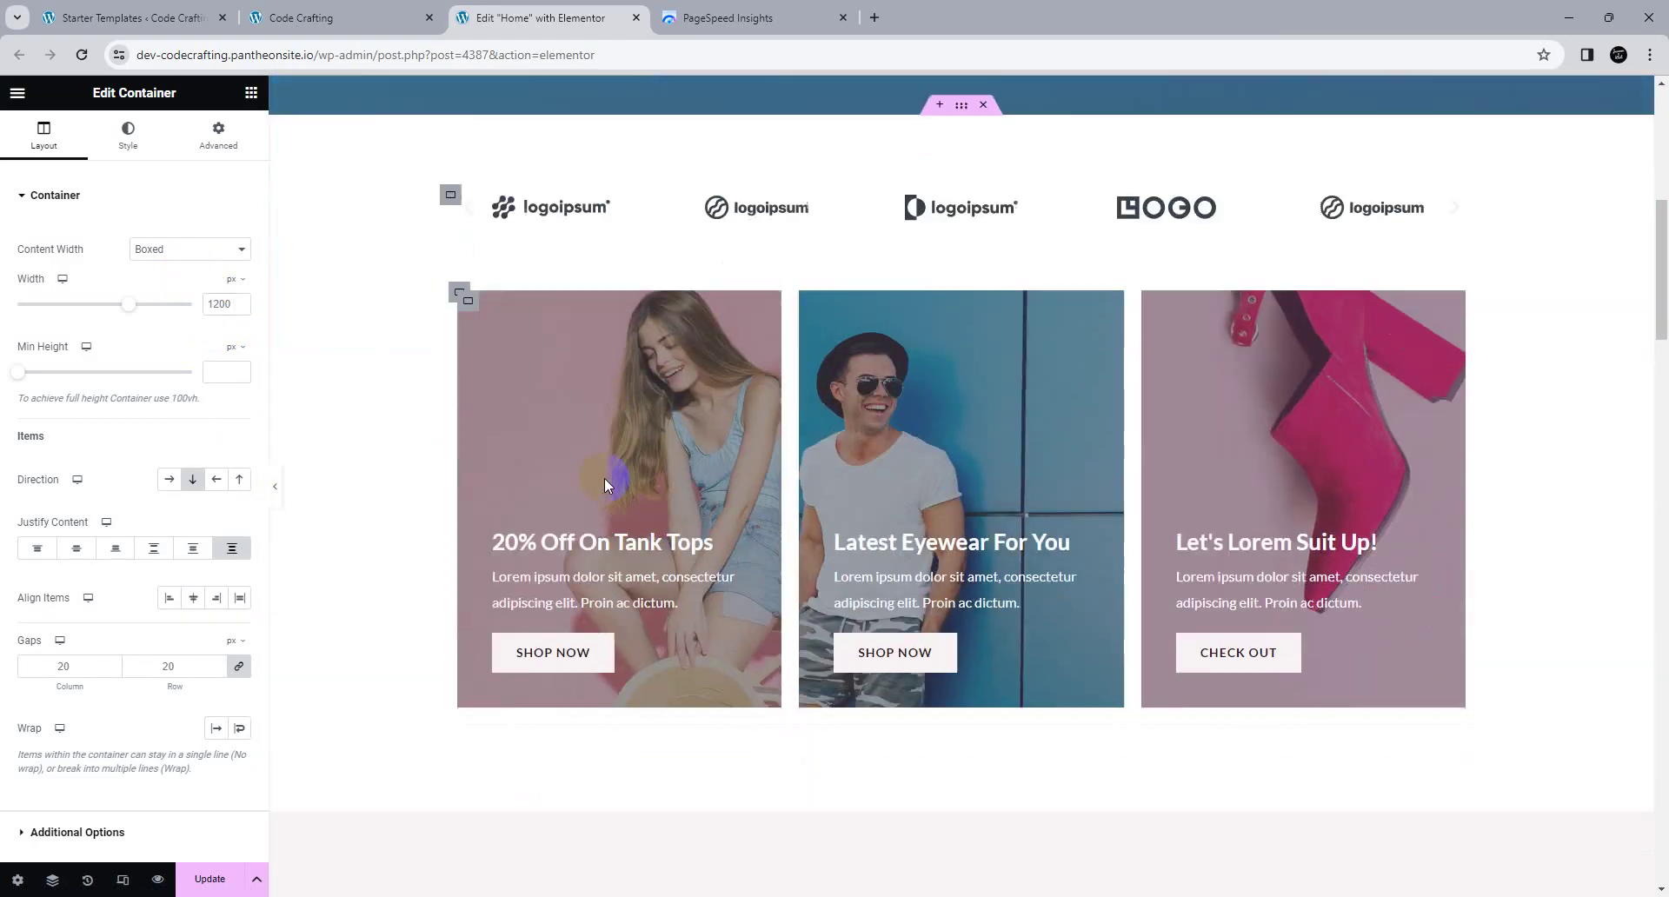
scroll(600, 473, "up", 2)
scroll(608, 460, "down", 12)
scroll(609, 457, "down", 12)
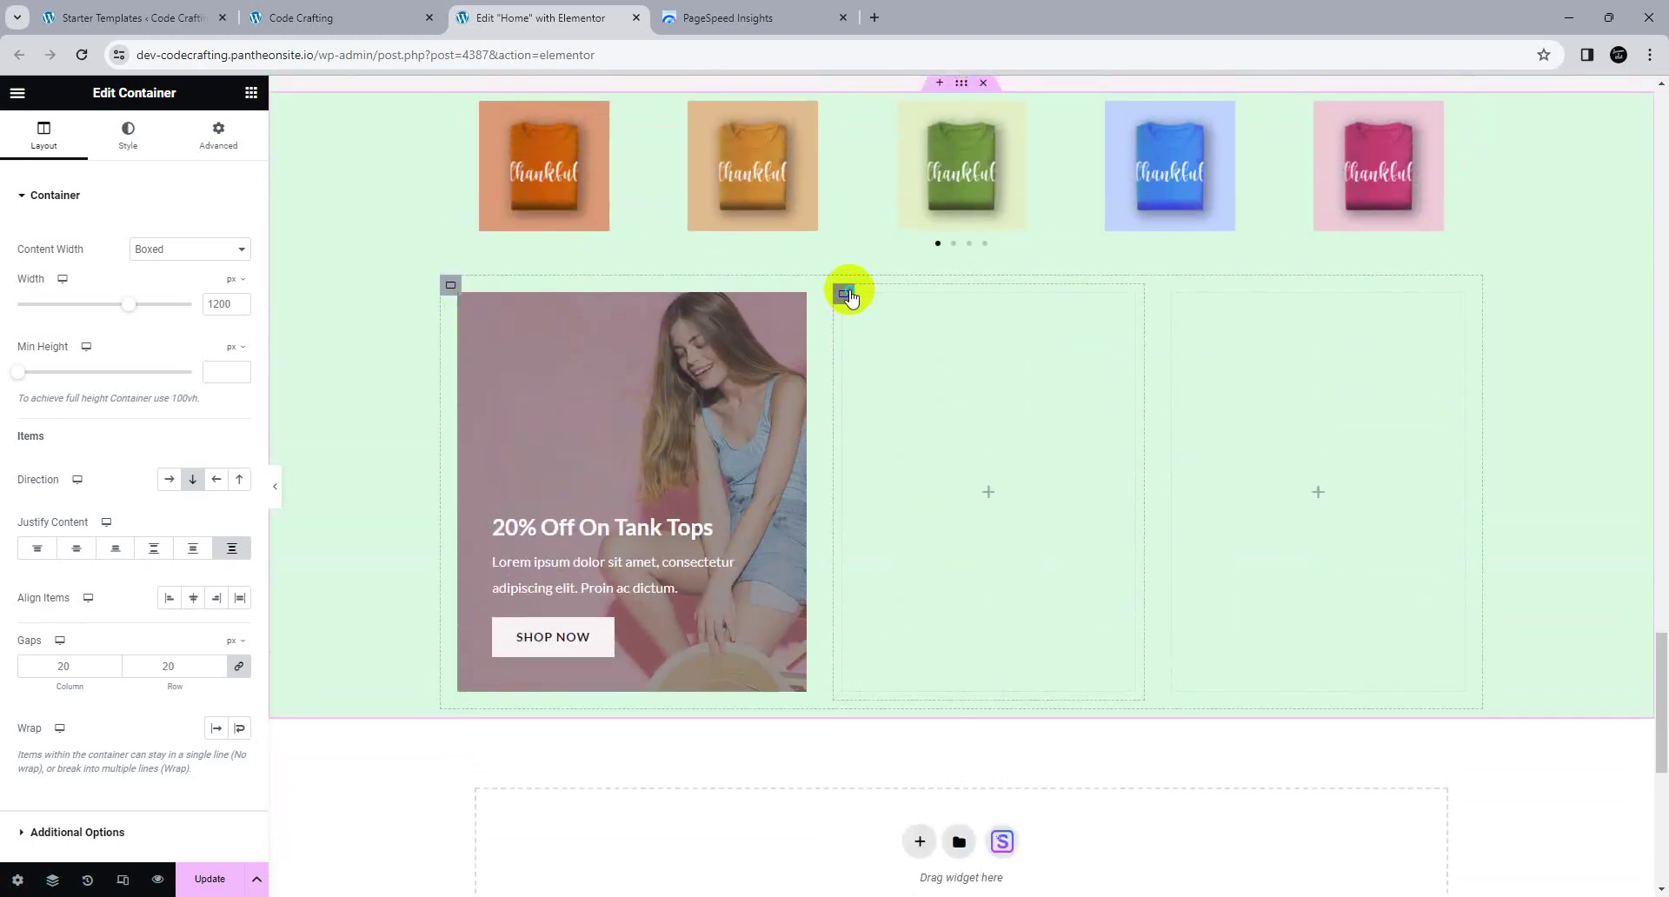
right_click(844, 293)
left_click(894, 708)
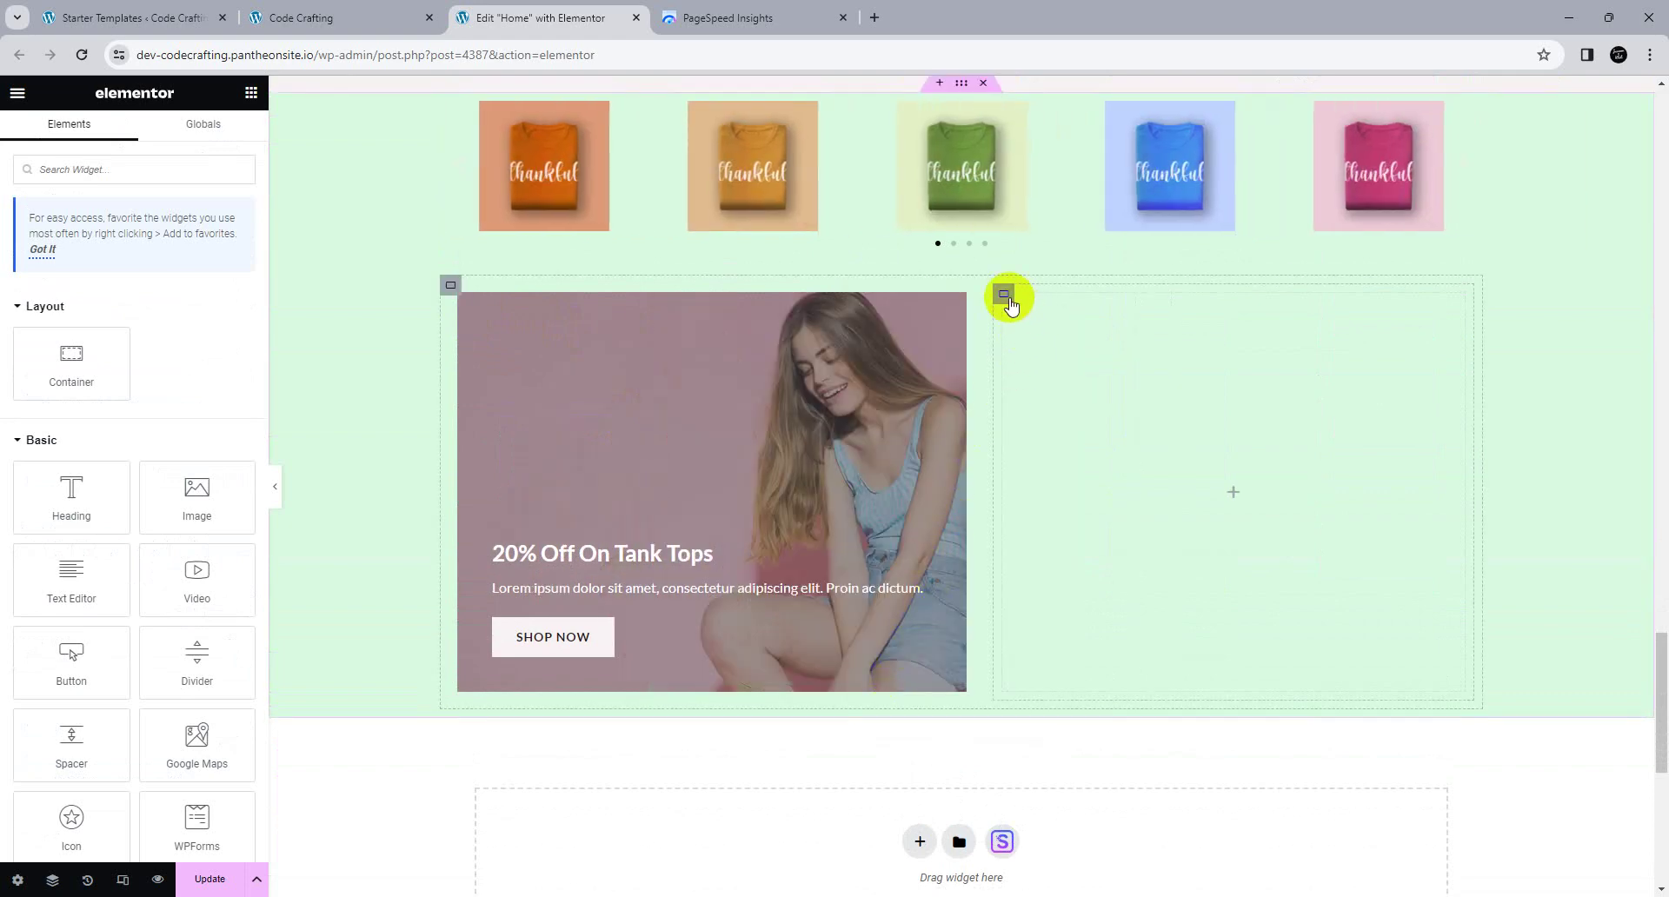
right_click(1006, 298)
left_click(1092, 722)
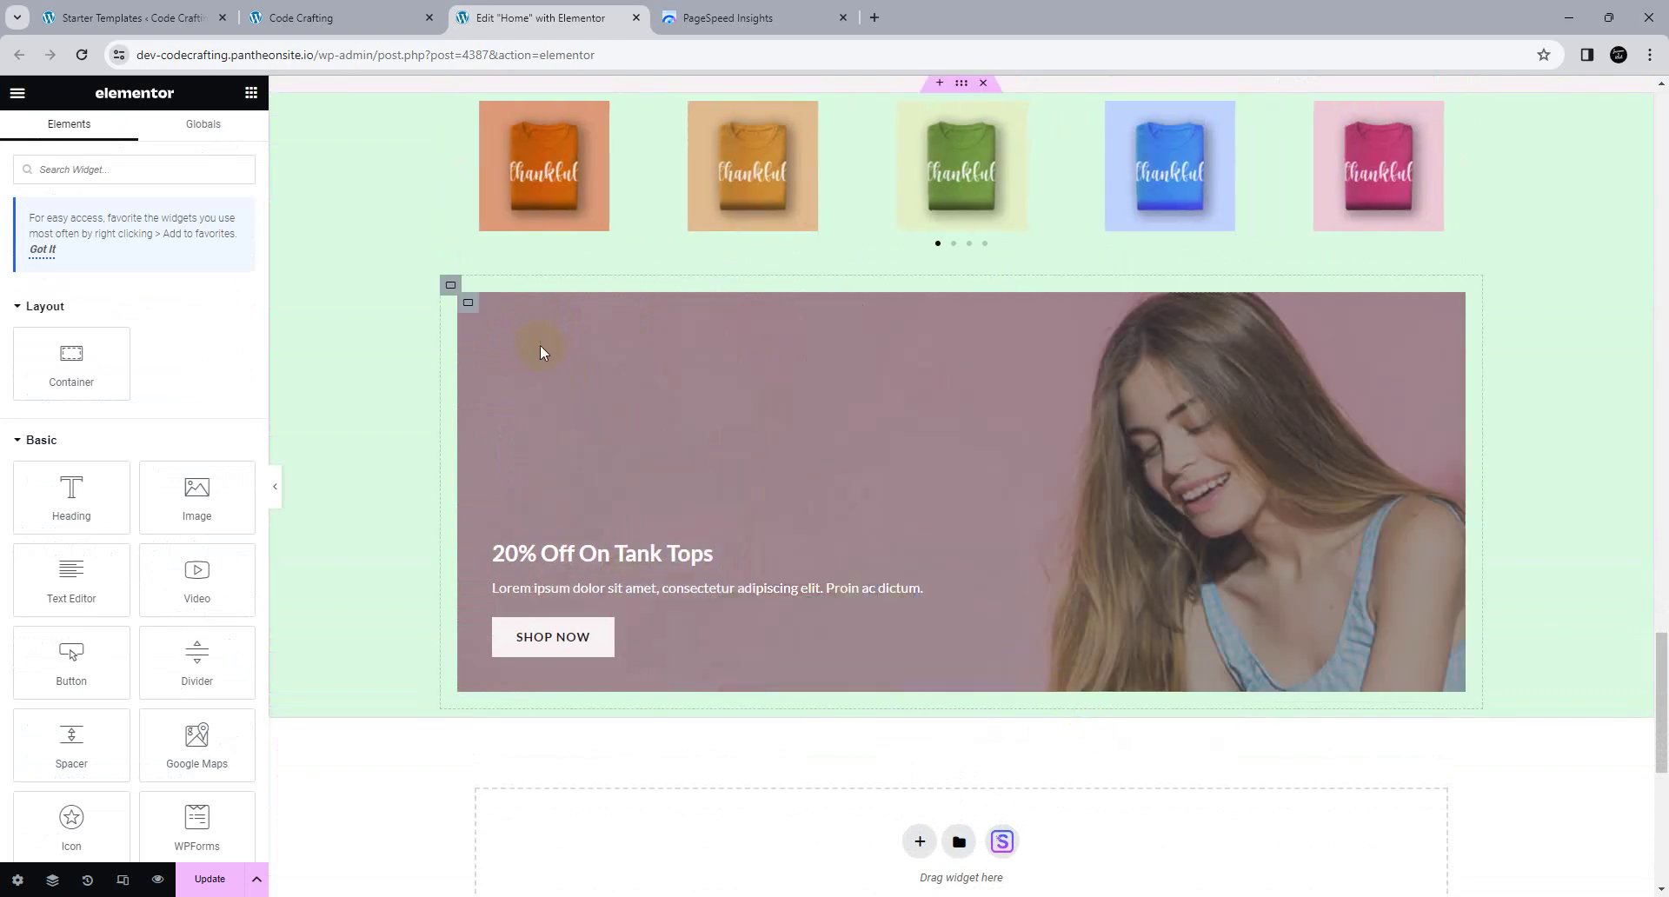
Step: Duplicate the finished Tank Tops column twice to make a row of three and update the page
right_click(470, 304)
left_click(486, 367)
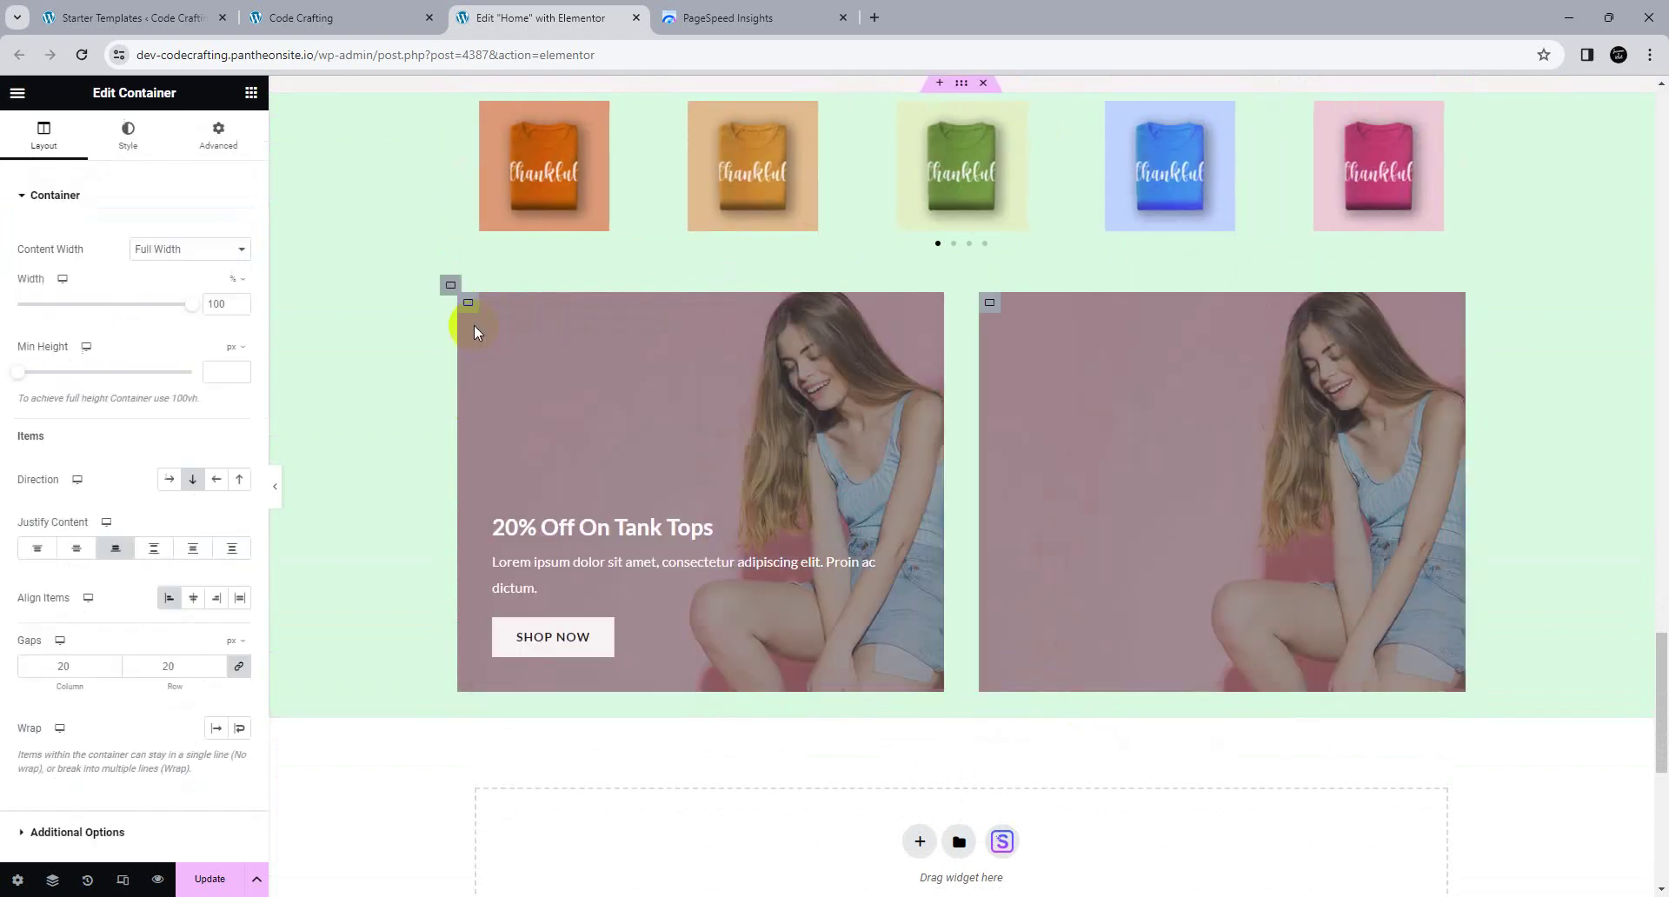
right_click(466, 298)
left_click(489, 354)
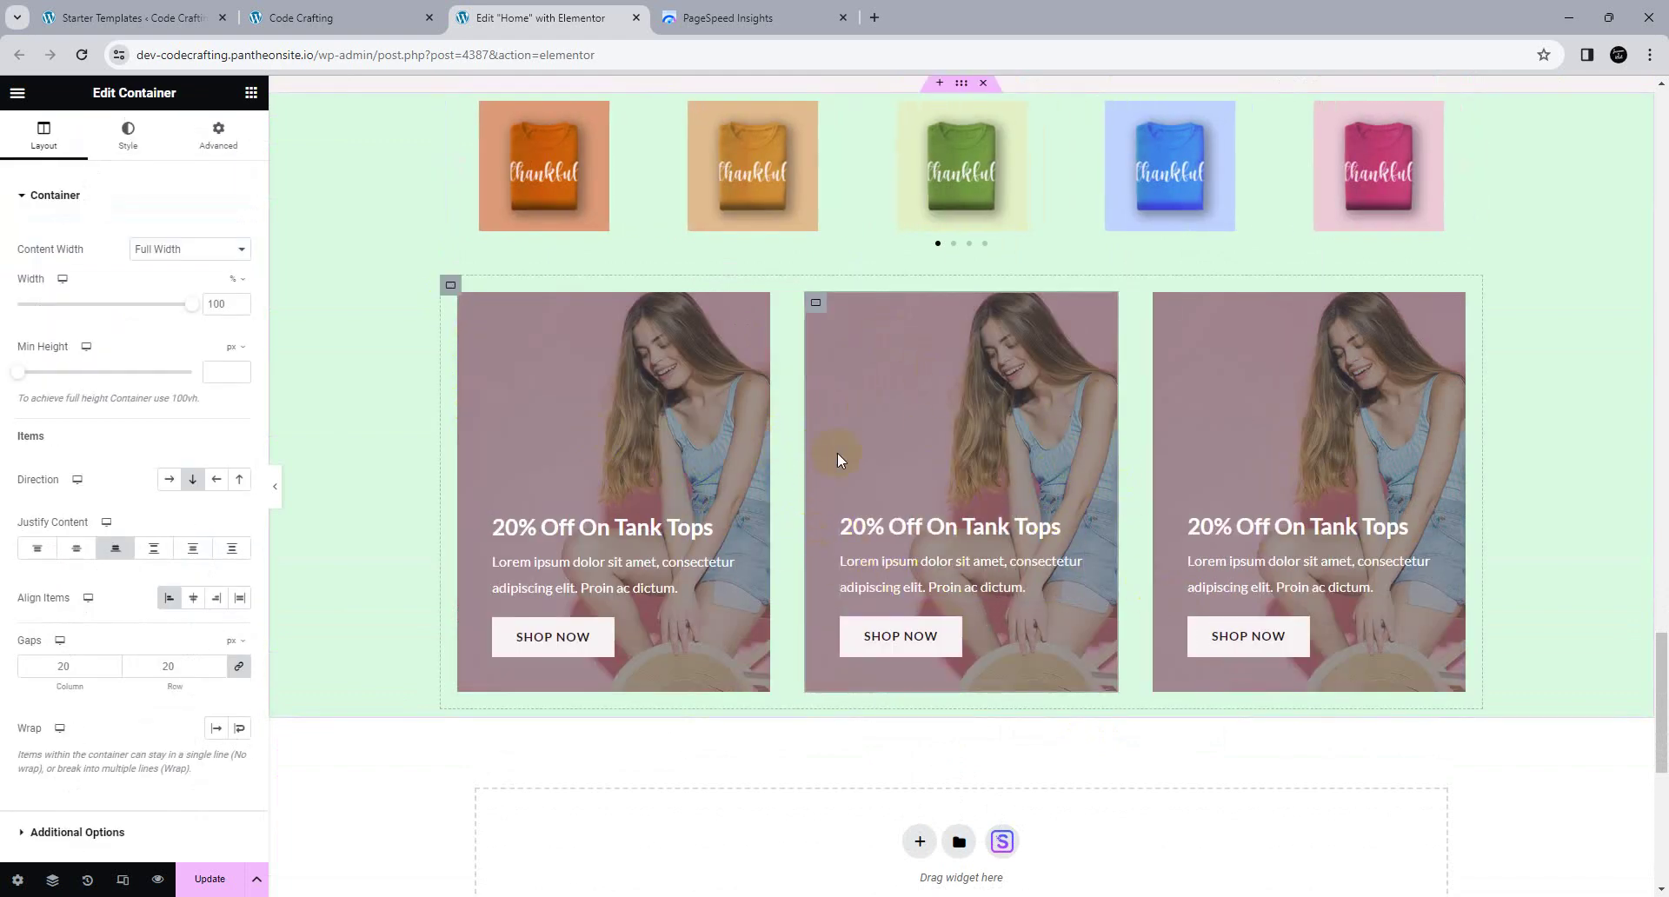
left_click(381, 769)
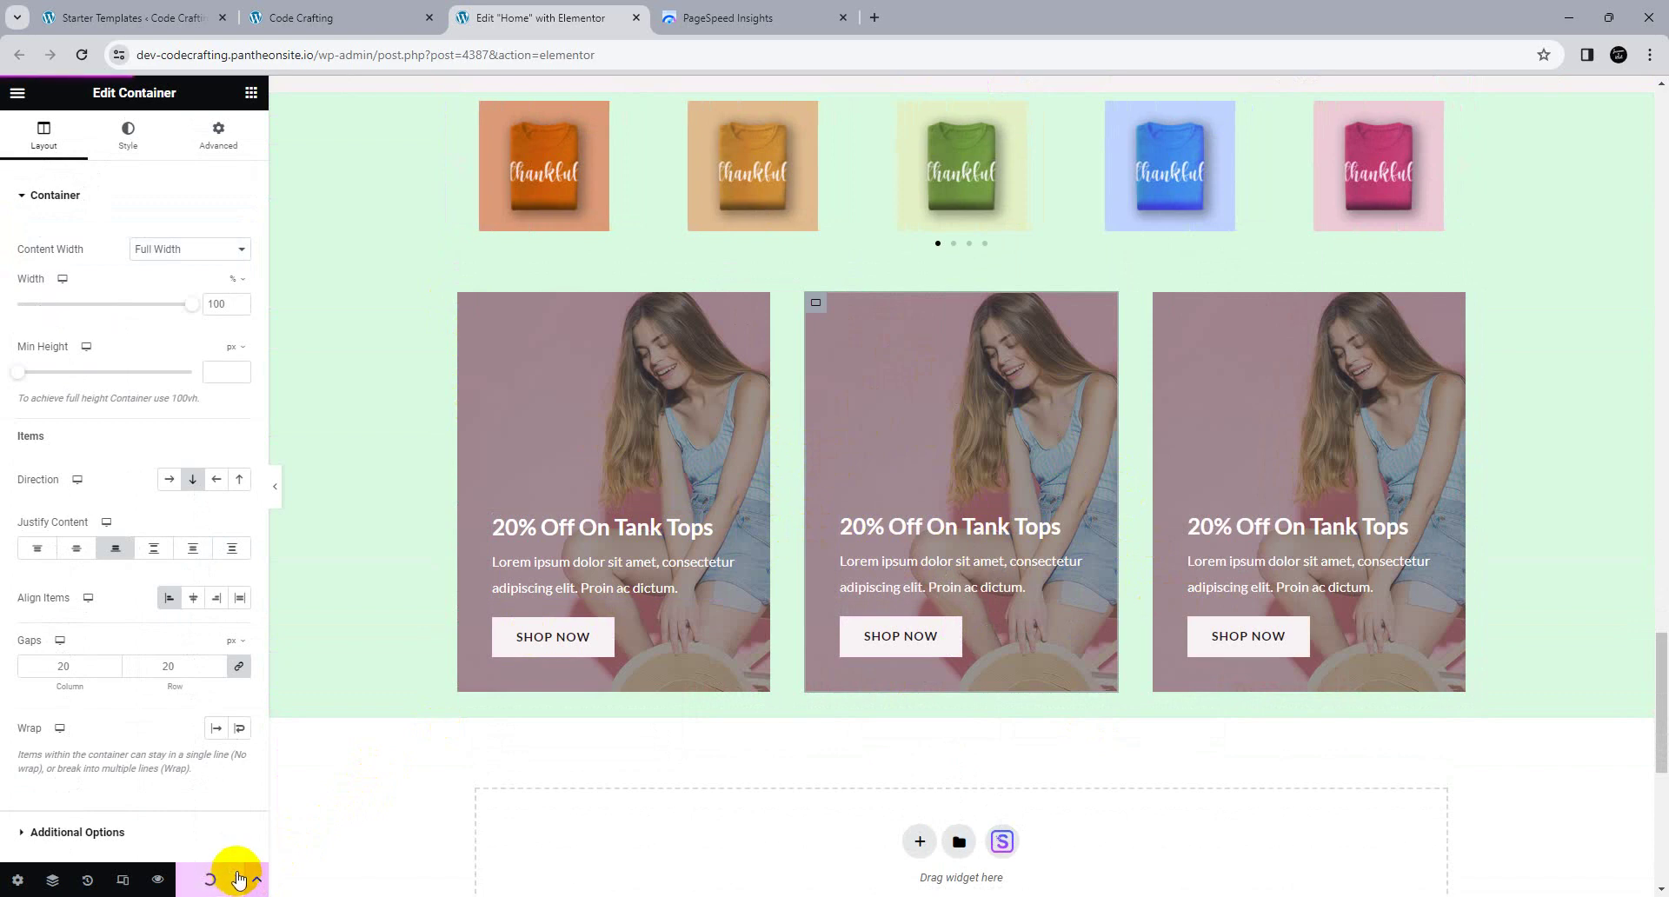
Step: Preview the page in mobile portrait mode and check the three duplicated columns in the green section
left_click(123, 880)
left_click(913, 94)
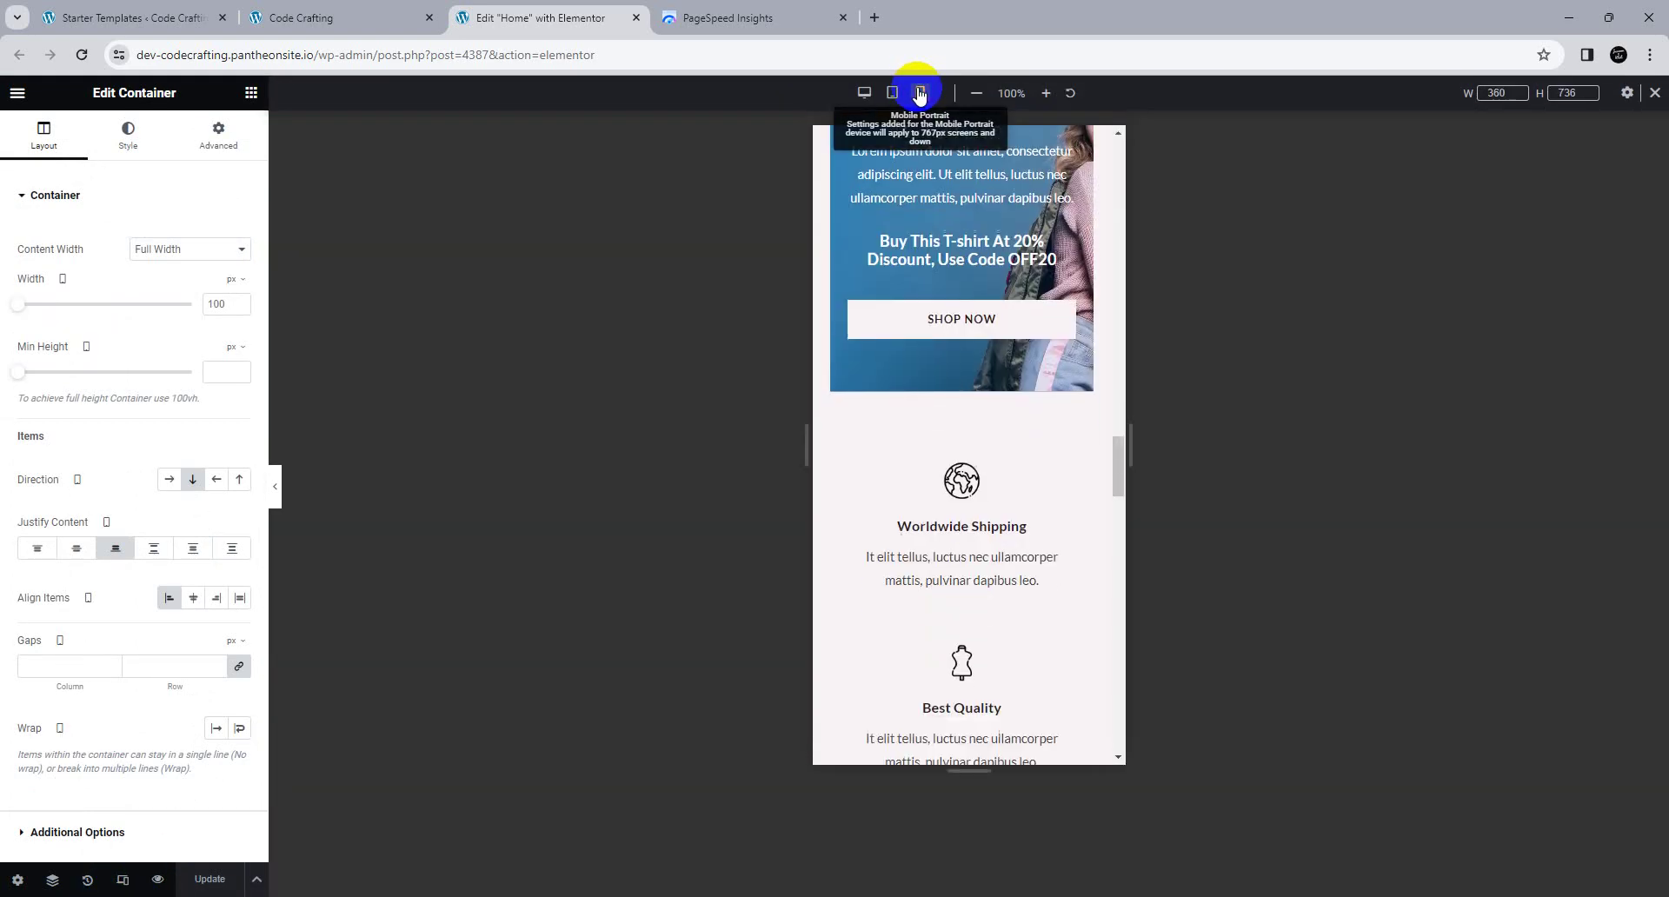
scroll(968, 535, "down", 2)
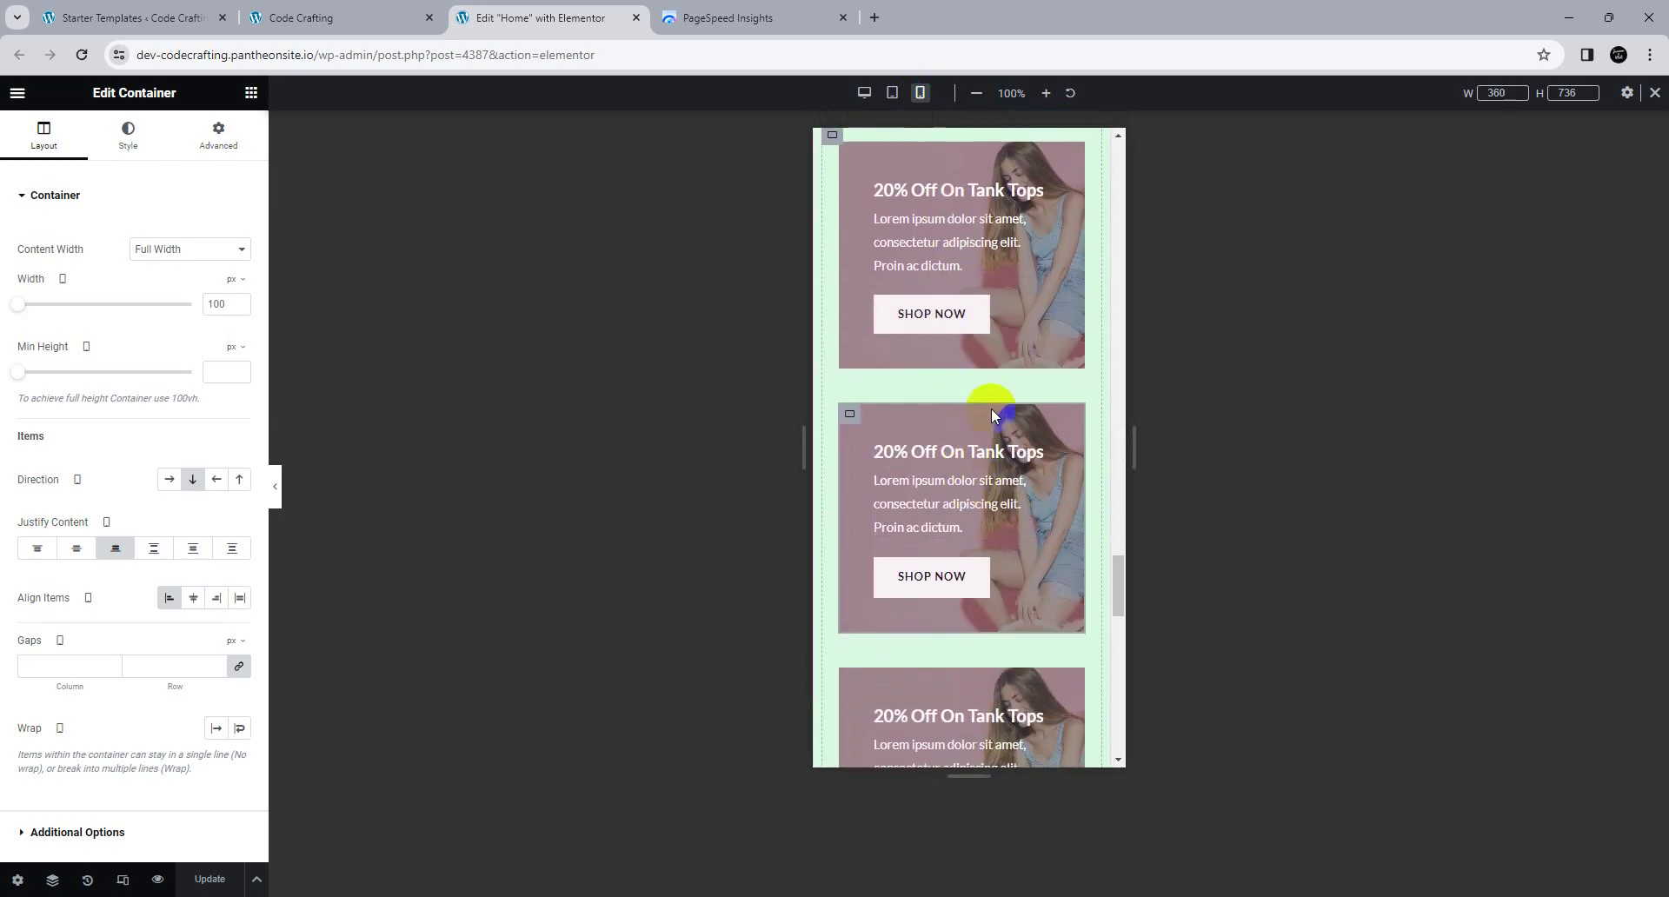
scroll(963, 508, "up", 3)
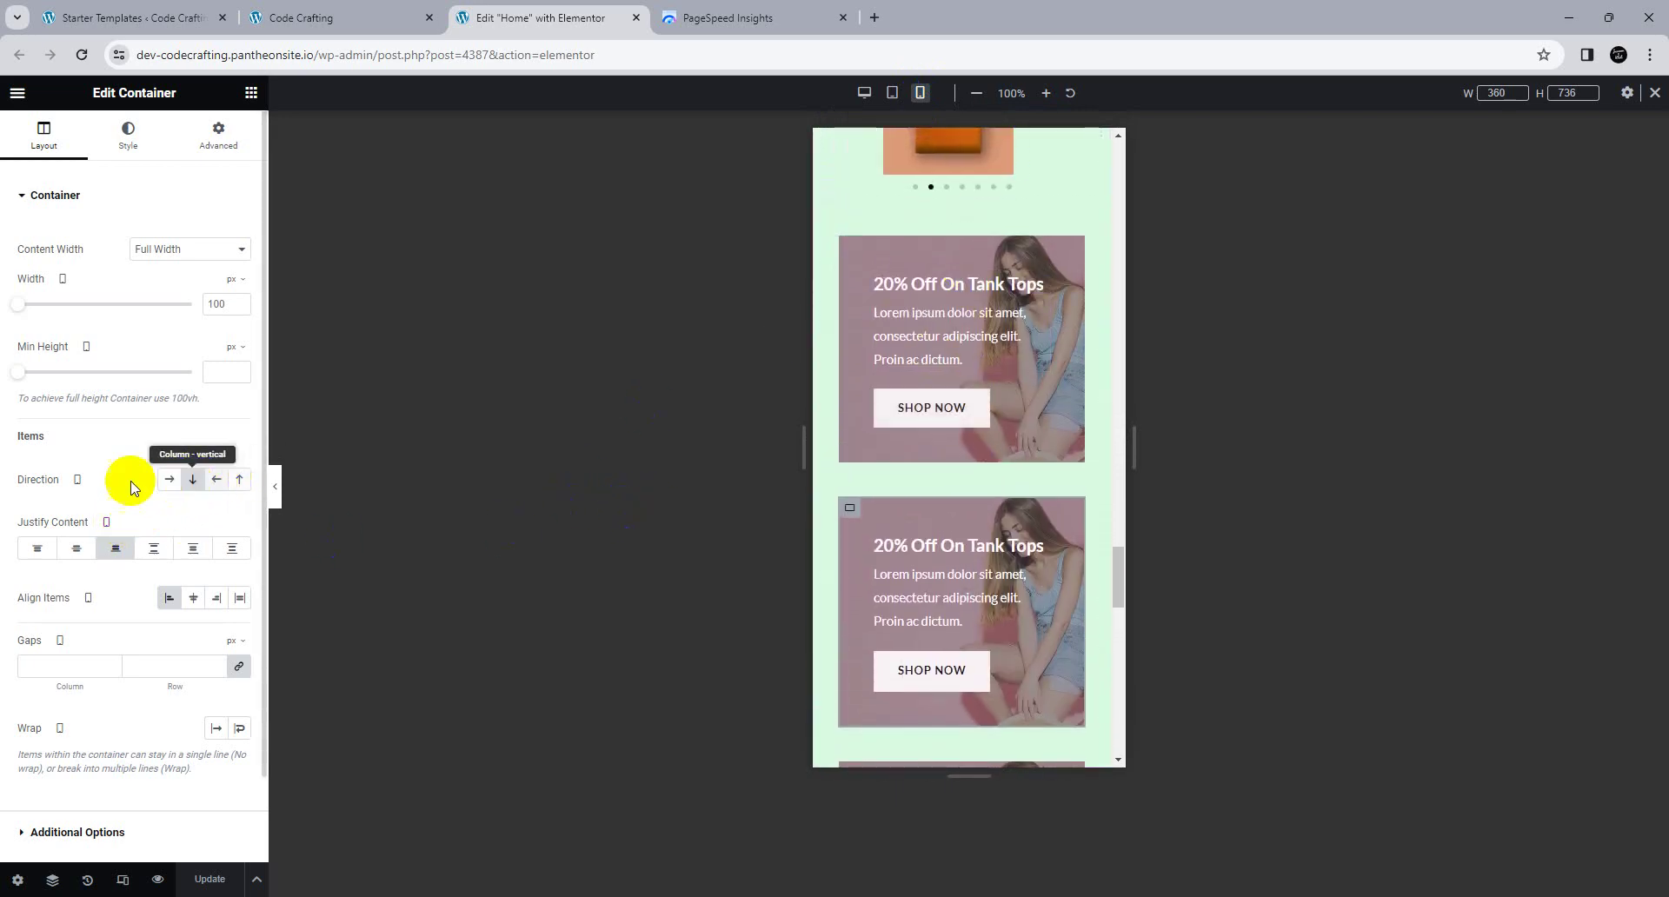
Step: Try a different item direction for the middle Tank Tops column at mobile size
left_click(215, 480)
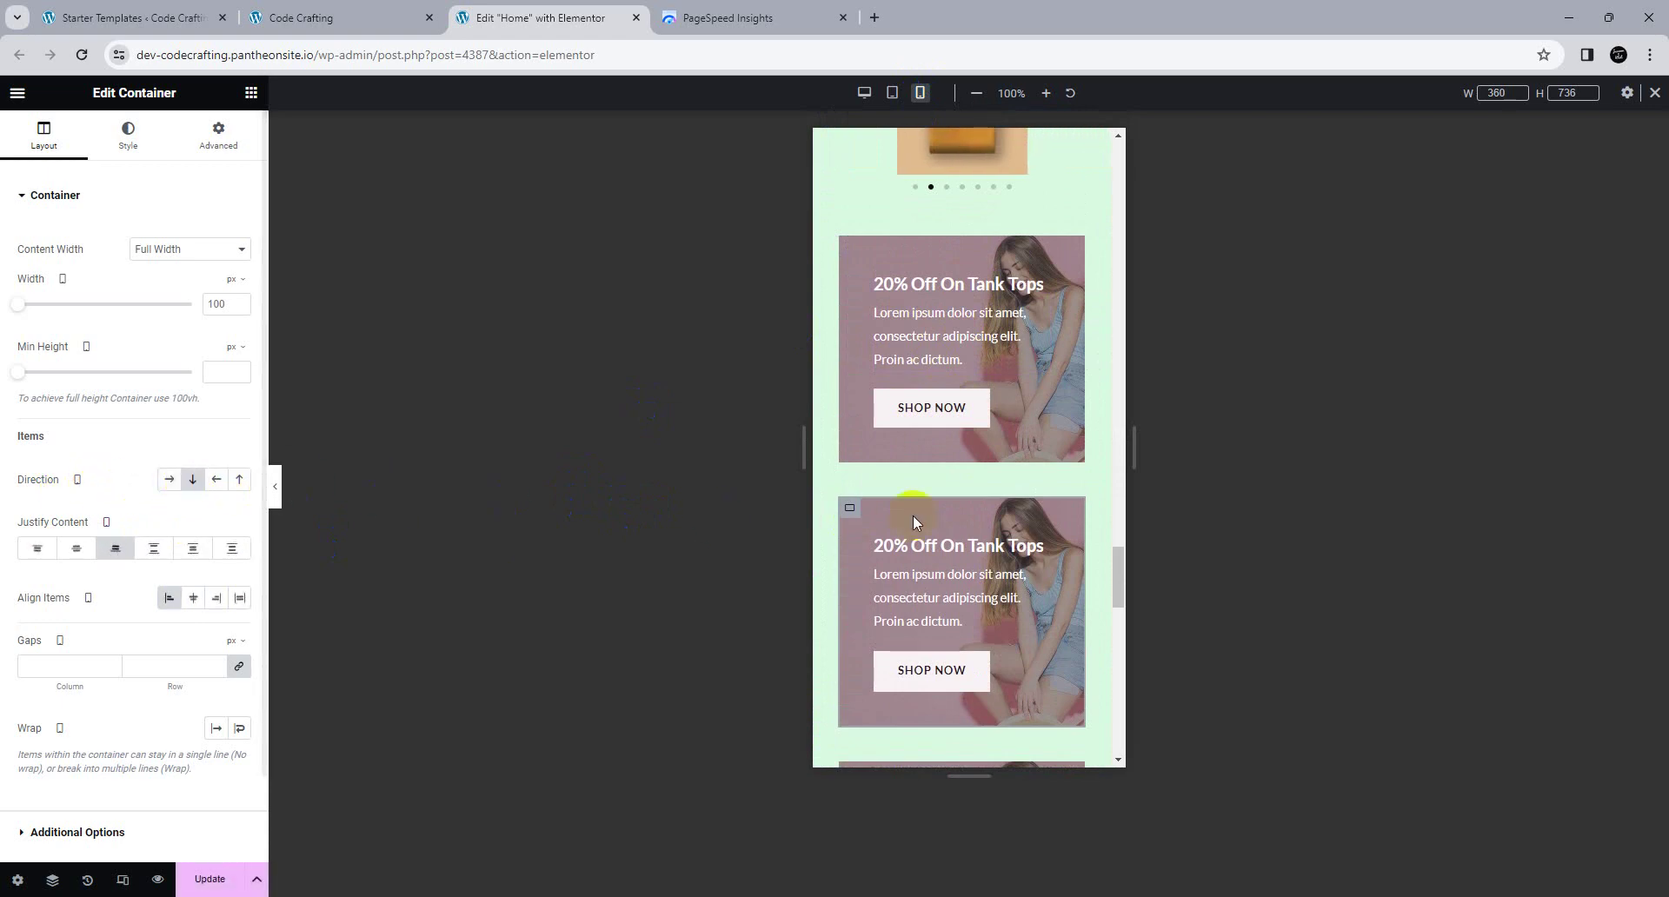
left_click(435, 478)
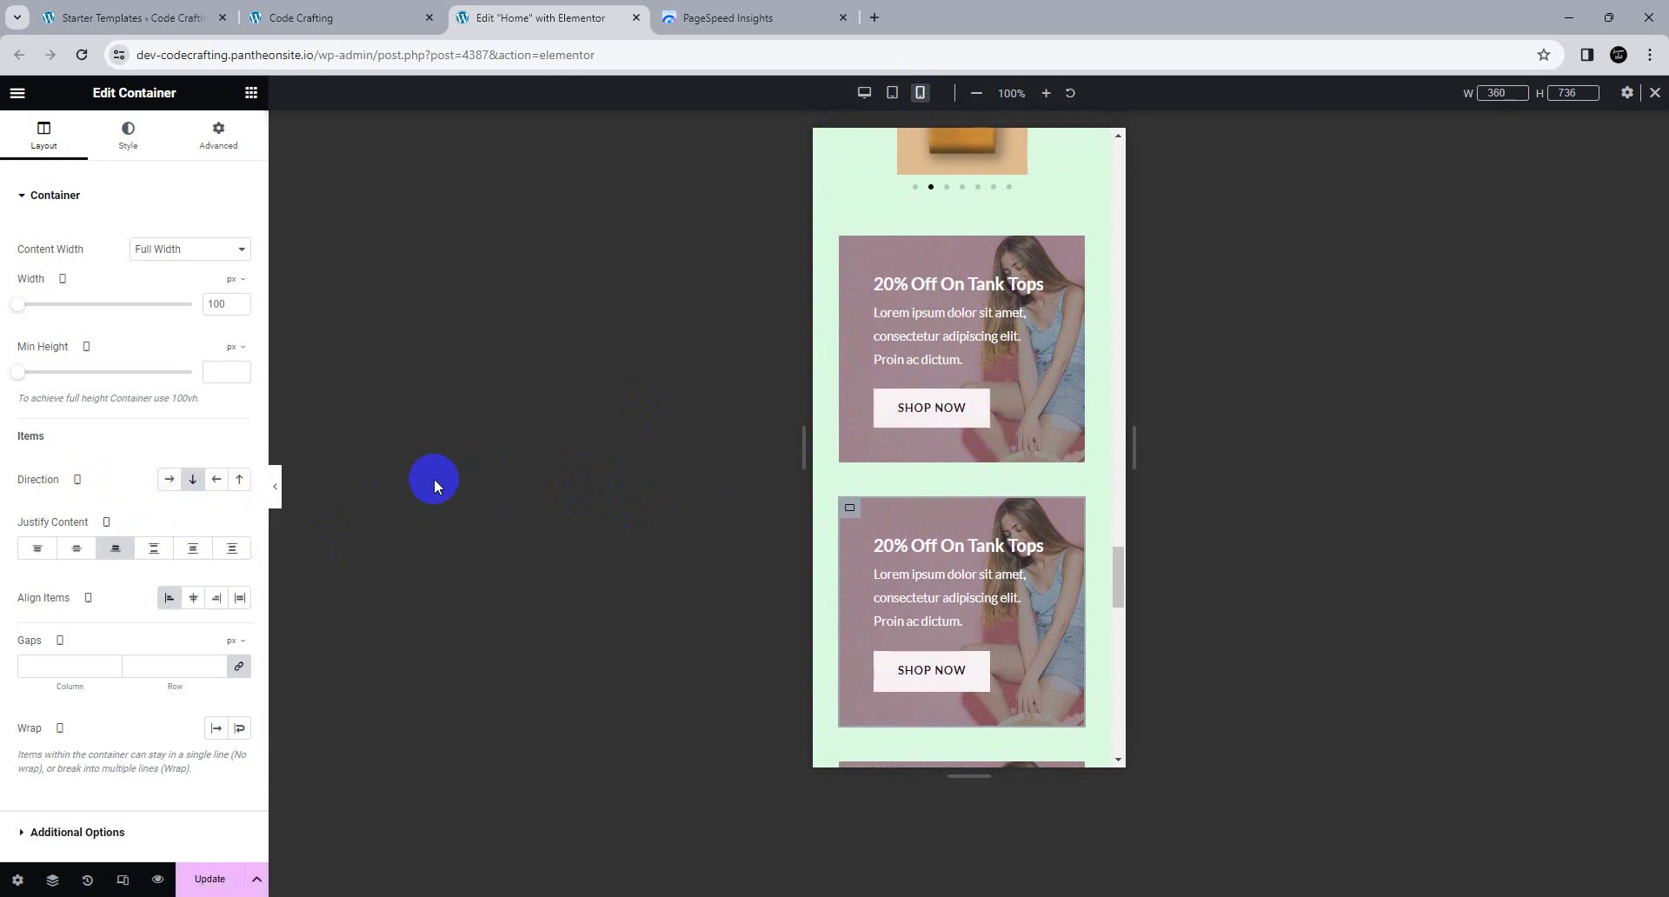
left_click(173, 485)
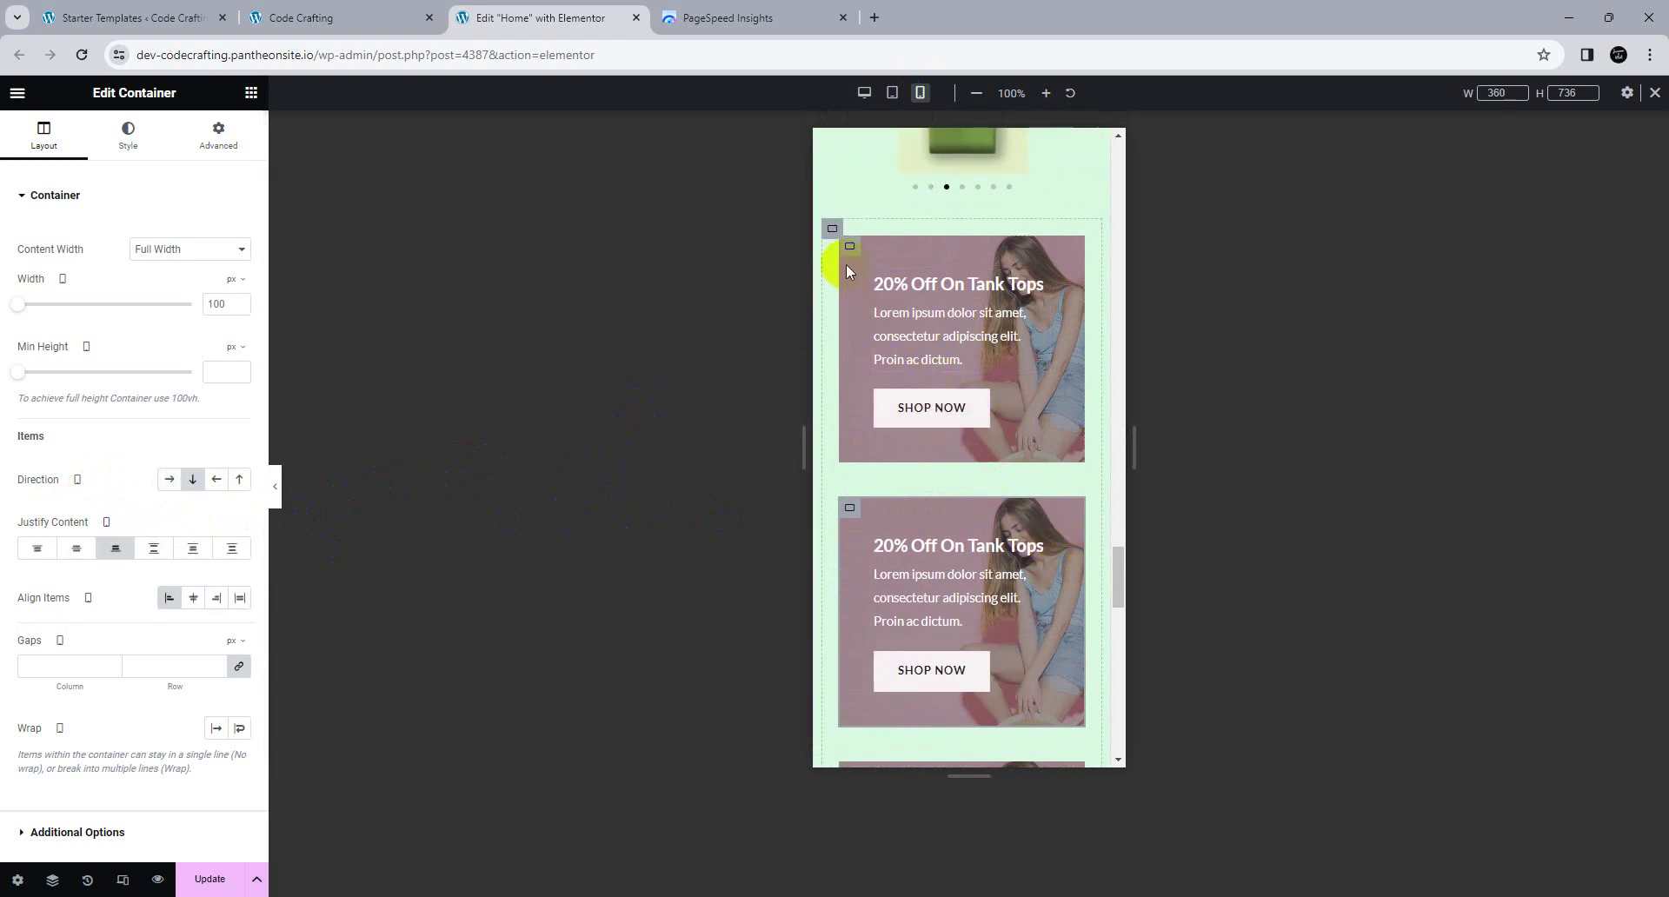
Step: Try the reversed row direction on the three-column parent container at mobile size and return it to the normal row direction
left_click(832, 229)
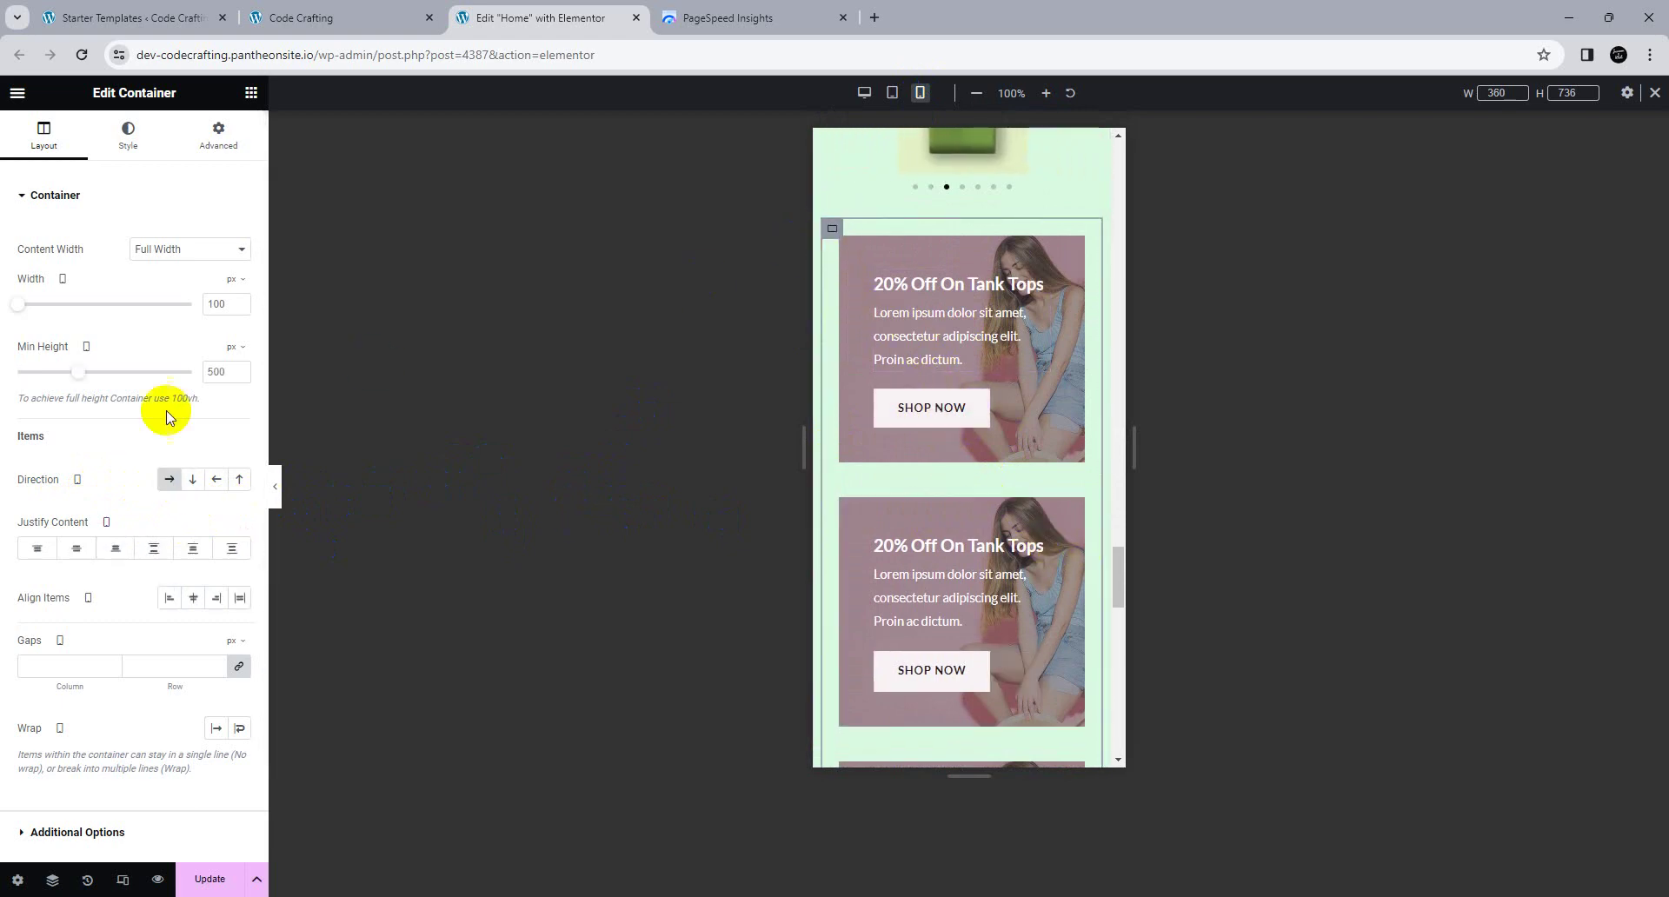
left_click(211, 485)
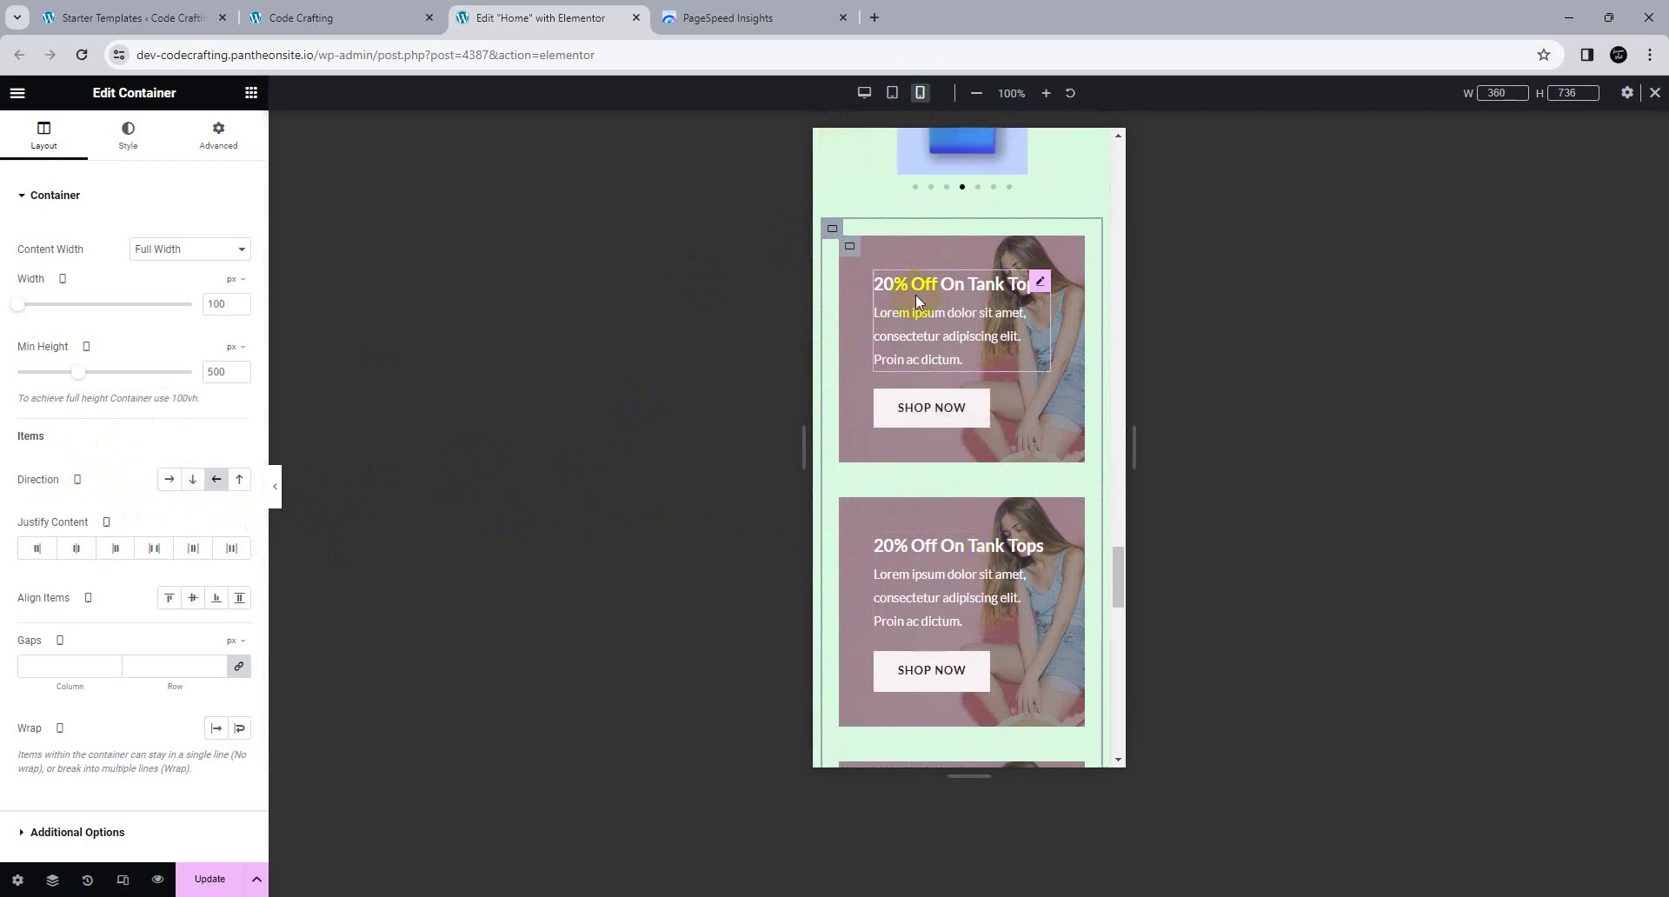
left_click(170, 479)
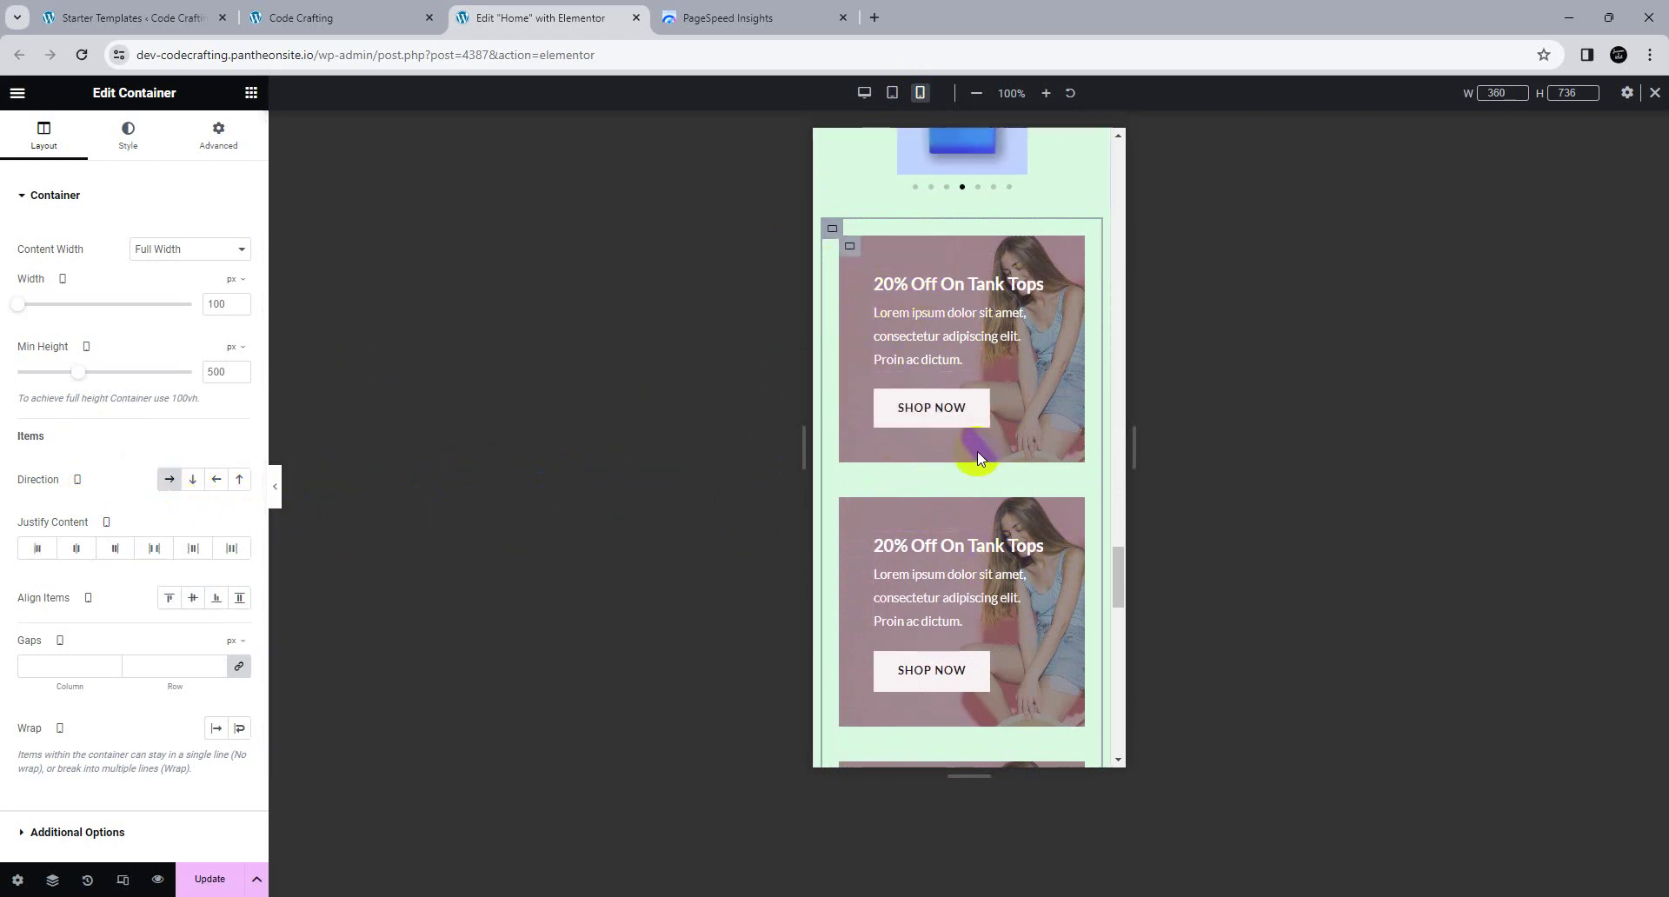
Step: Open the background style settings of the third Tank Tops column and return from mobile preview to desktop view
scroll(977, 451, "up", 6)
scroll(977, 451, "down", 4)
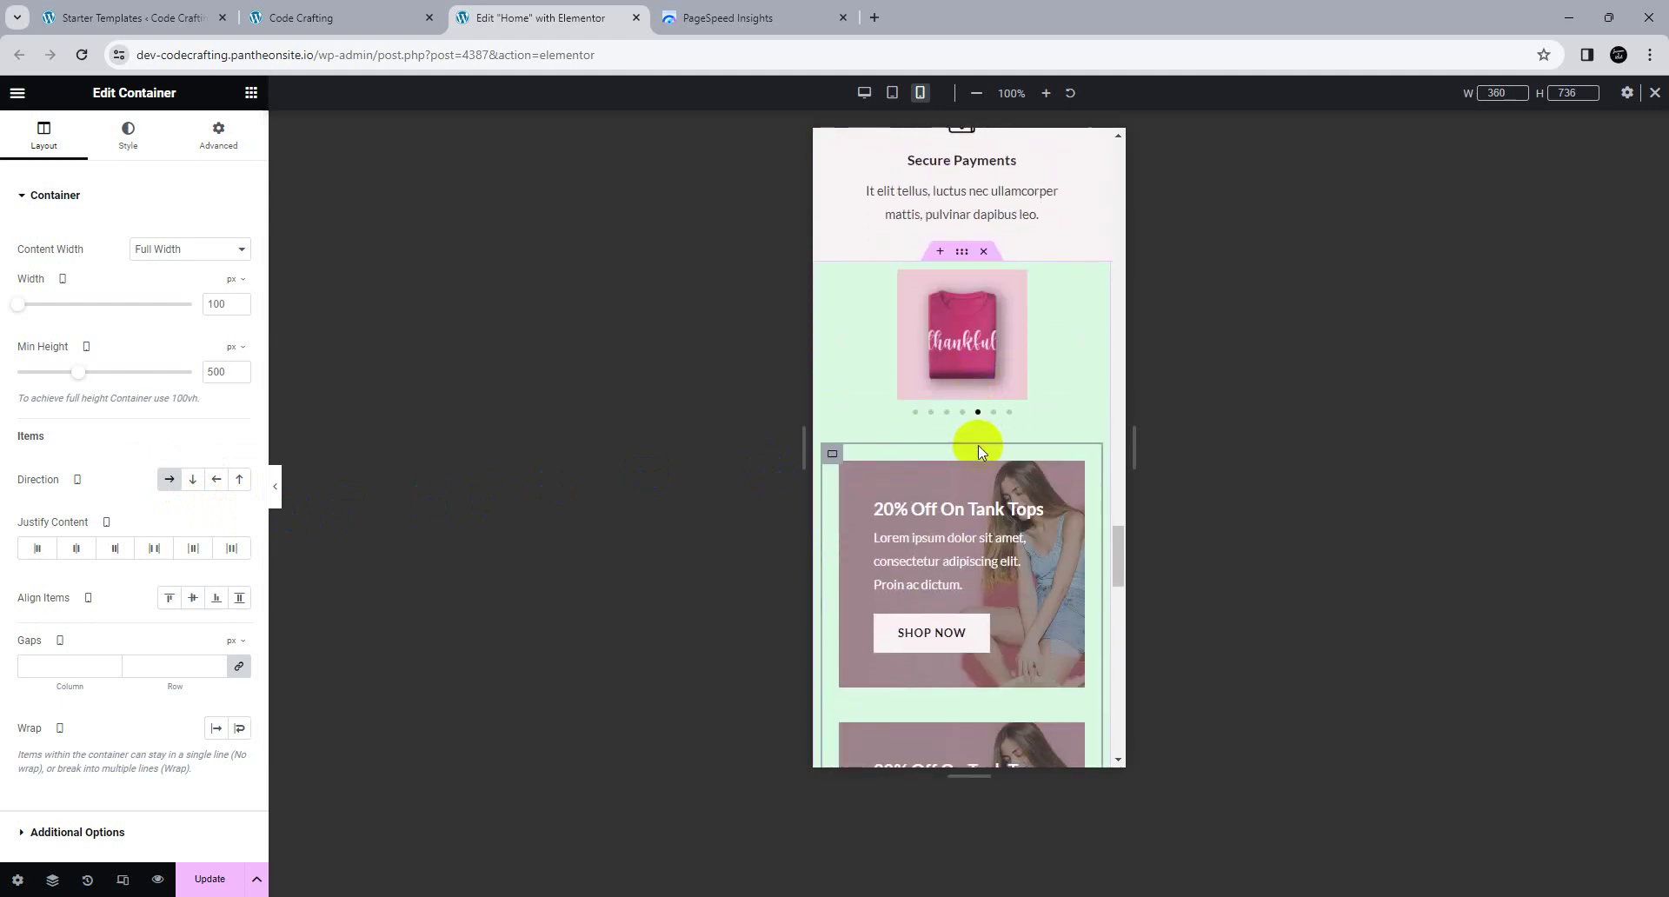
scroll(978, 445, "down", 6)
scroll(978, 446, "up", 4)
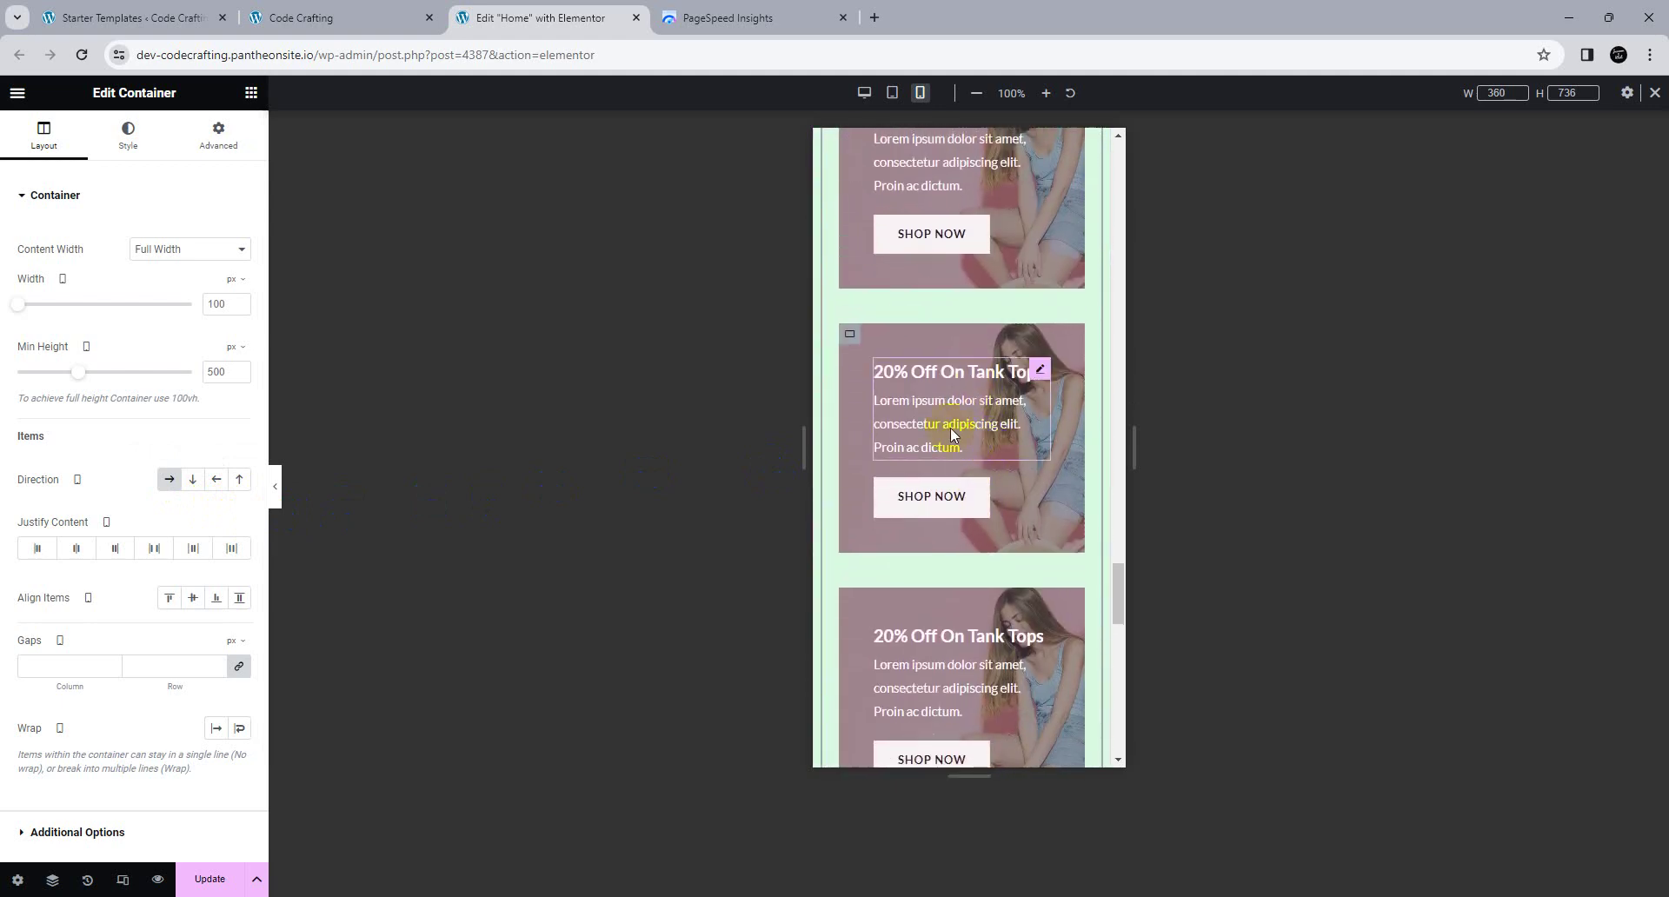
scroll(885, 553, "down", 1)
left_click(851, 566)
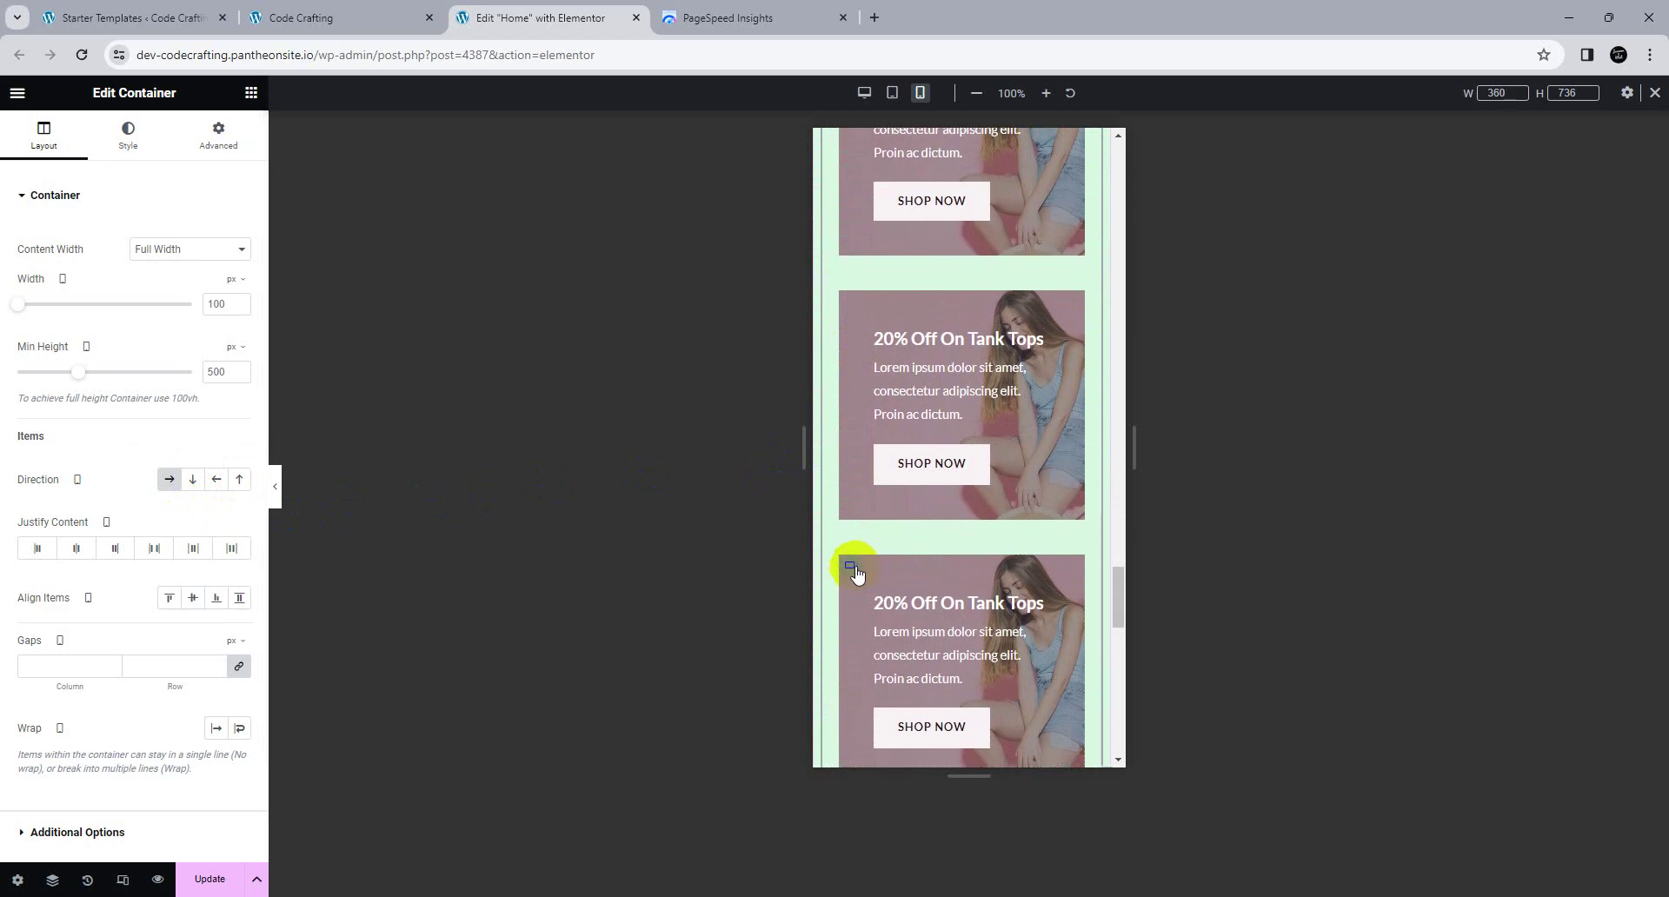
left_click(145, 148)
left_click(165, 376)
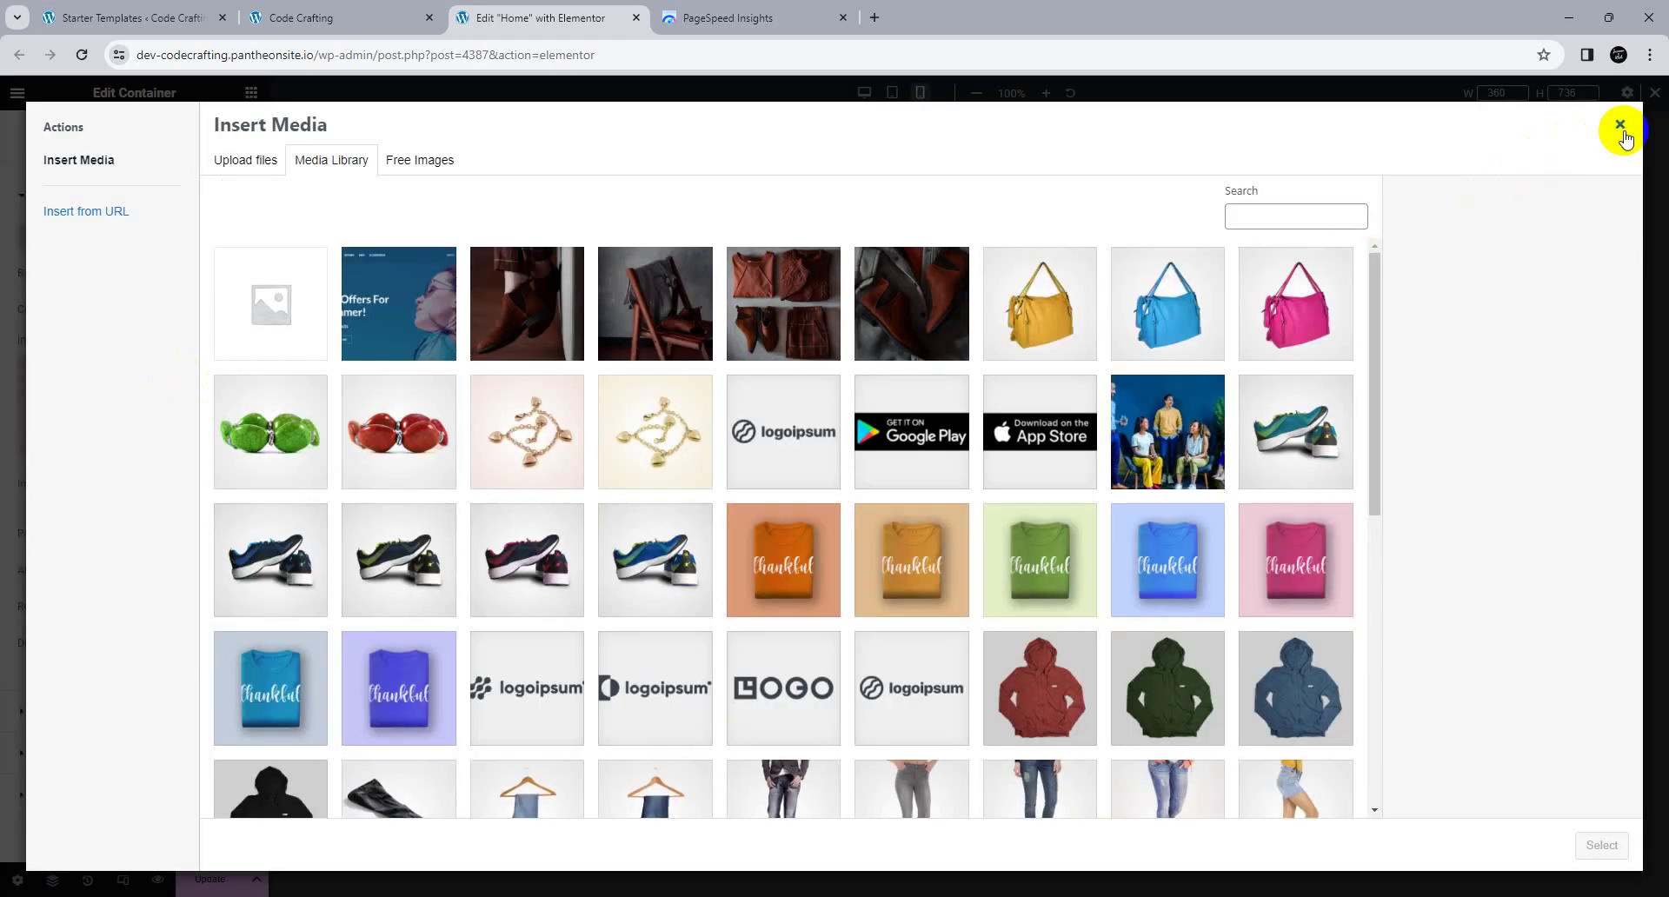
left_click(1620, 124)
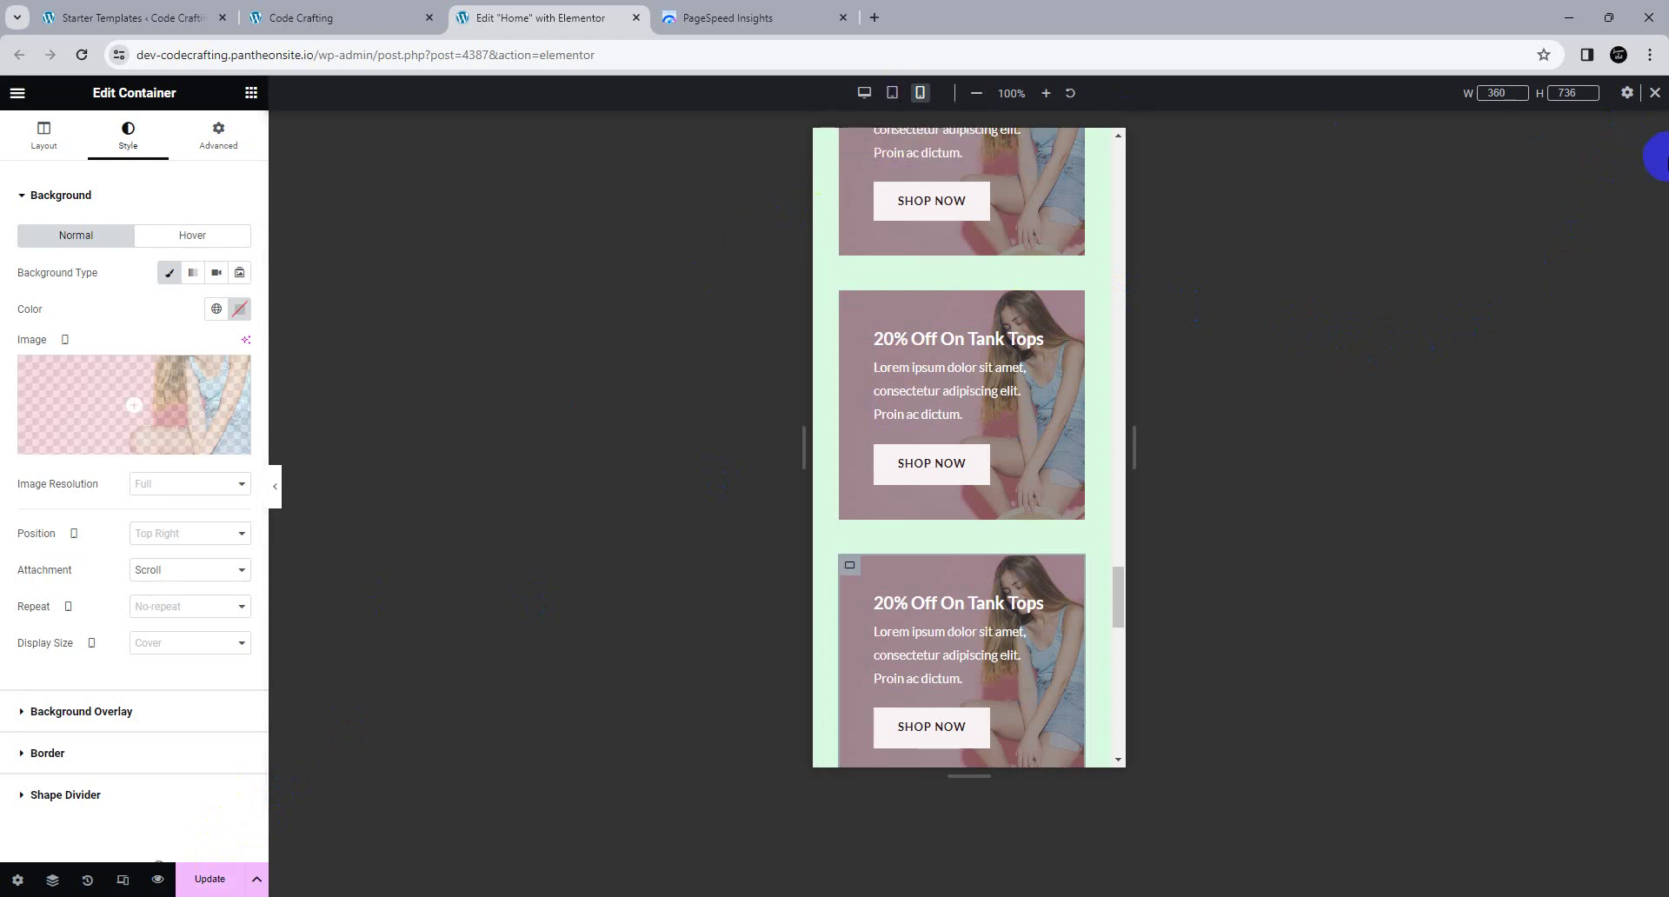
left_click(1655, 93)
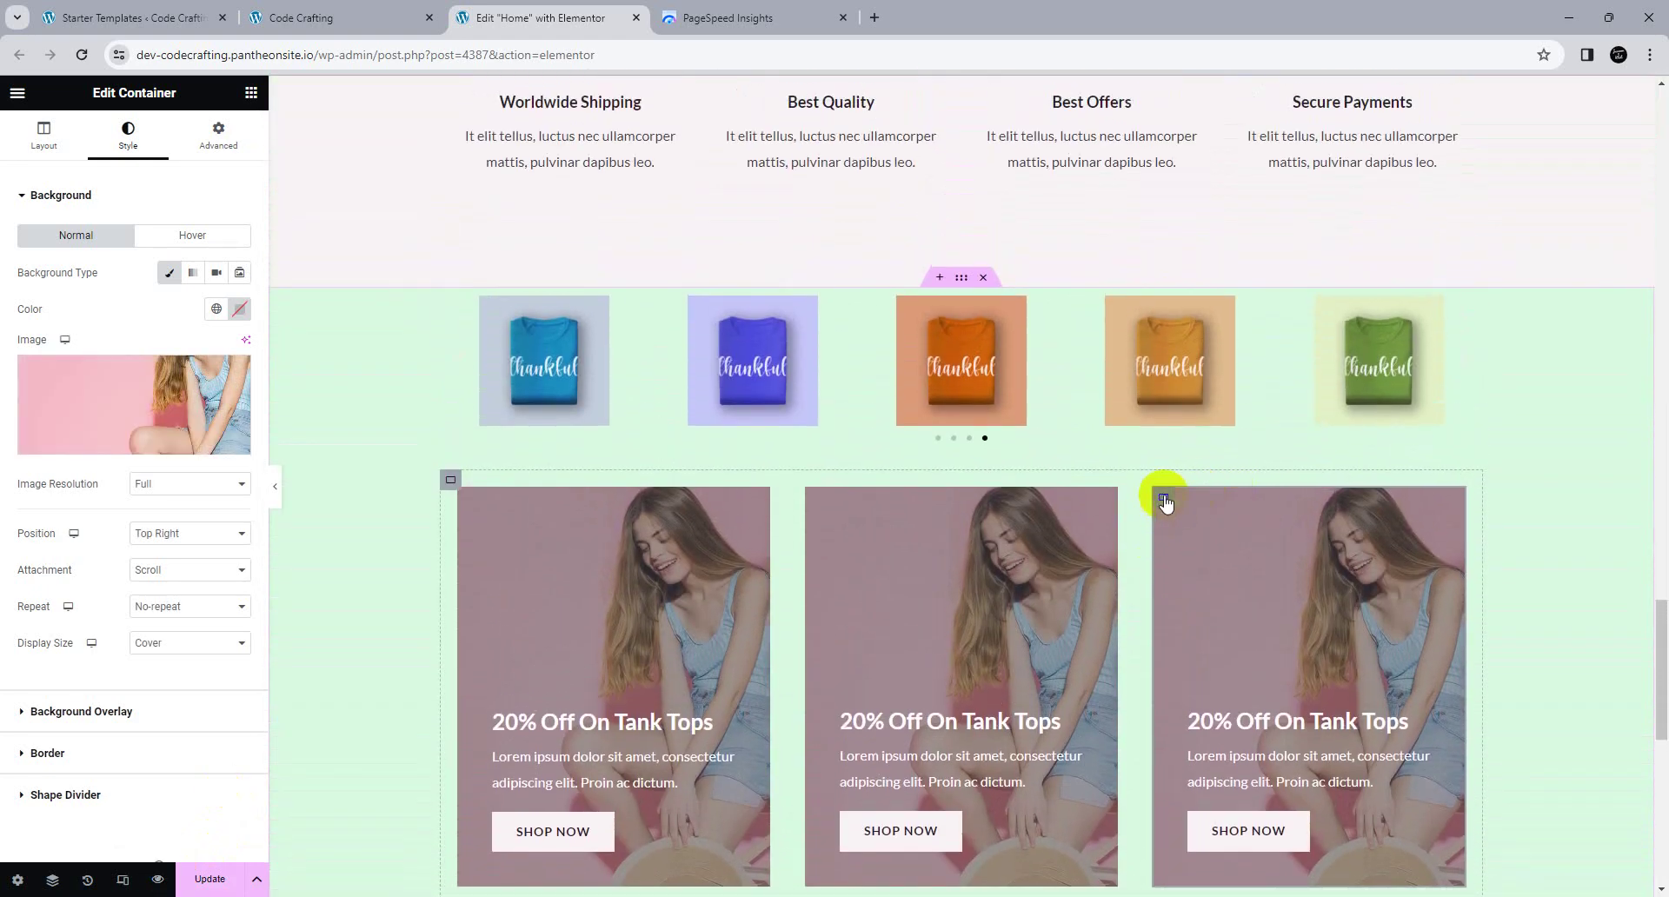
Step: Replace the third column's background image with men-fashion-free-img.jpg from the media library and set its position to Center Center
left_click(93, 384)
scroll(765, 521, "down", 8)
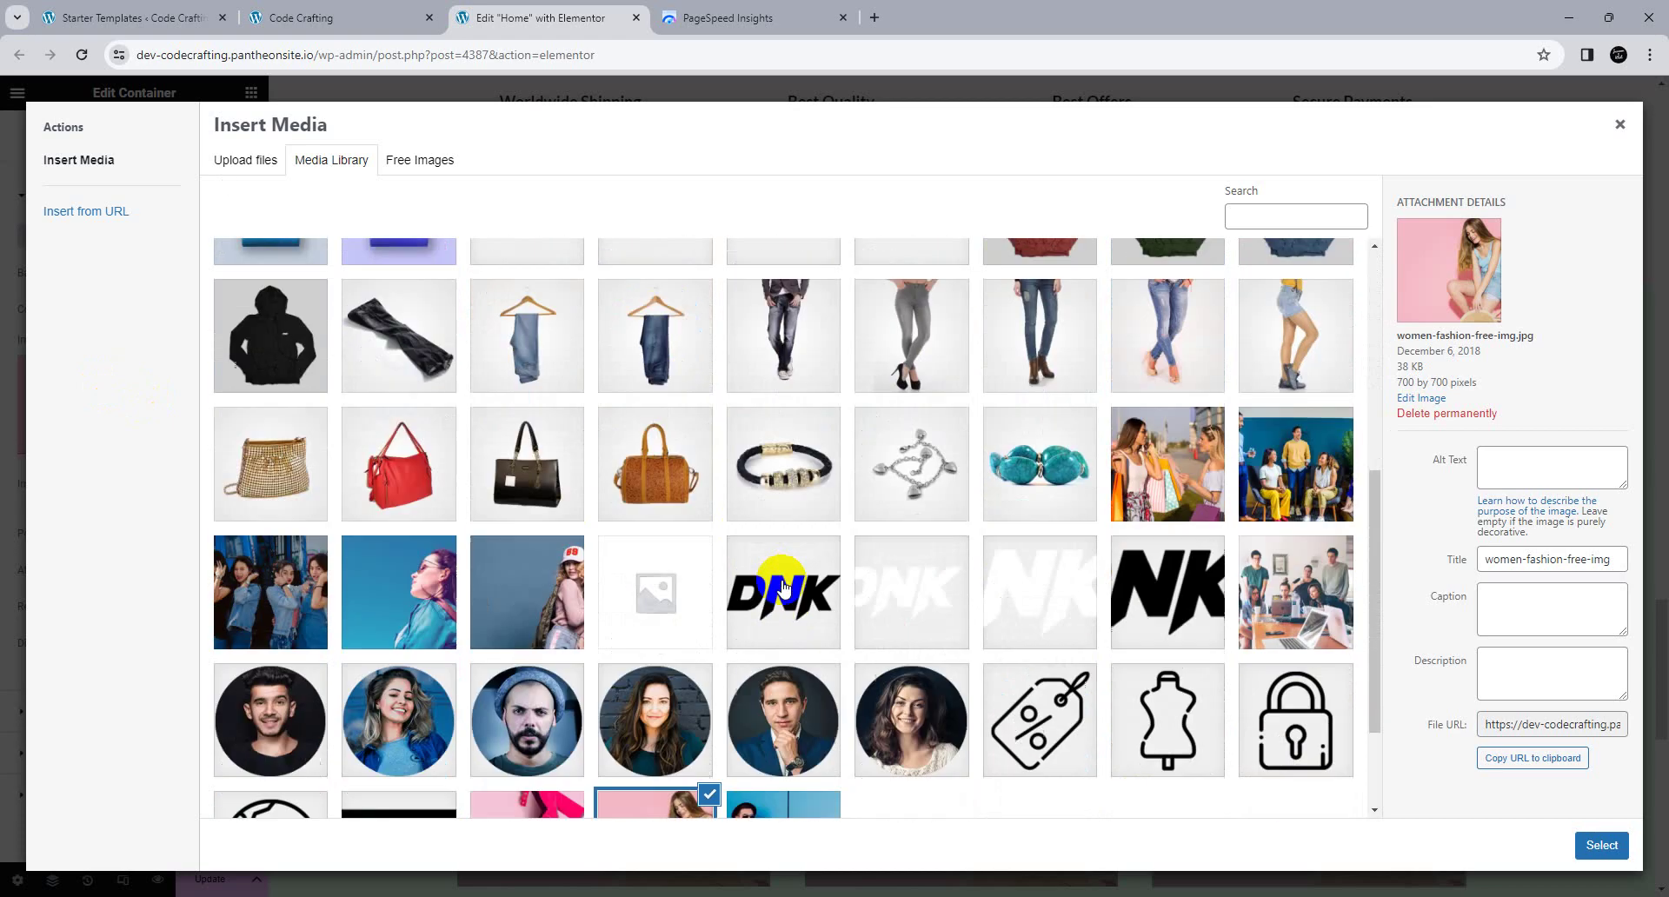
left_click(778, 739)
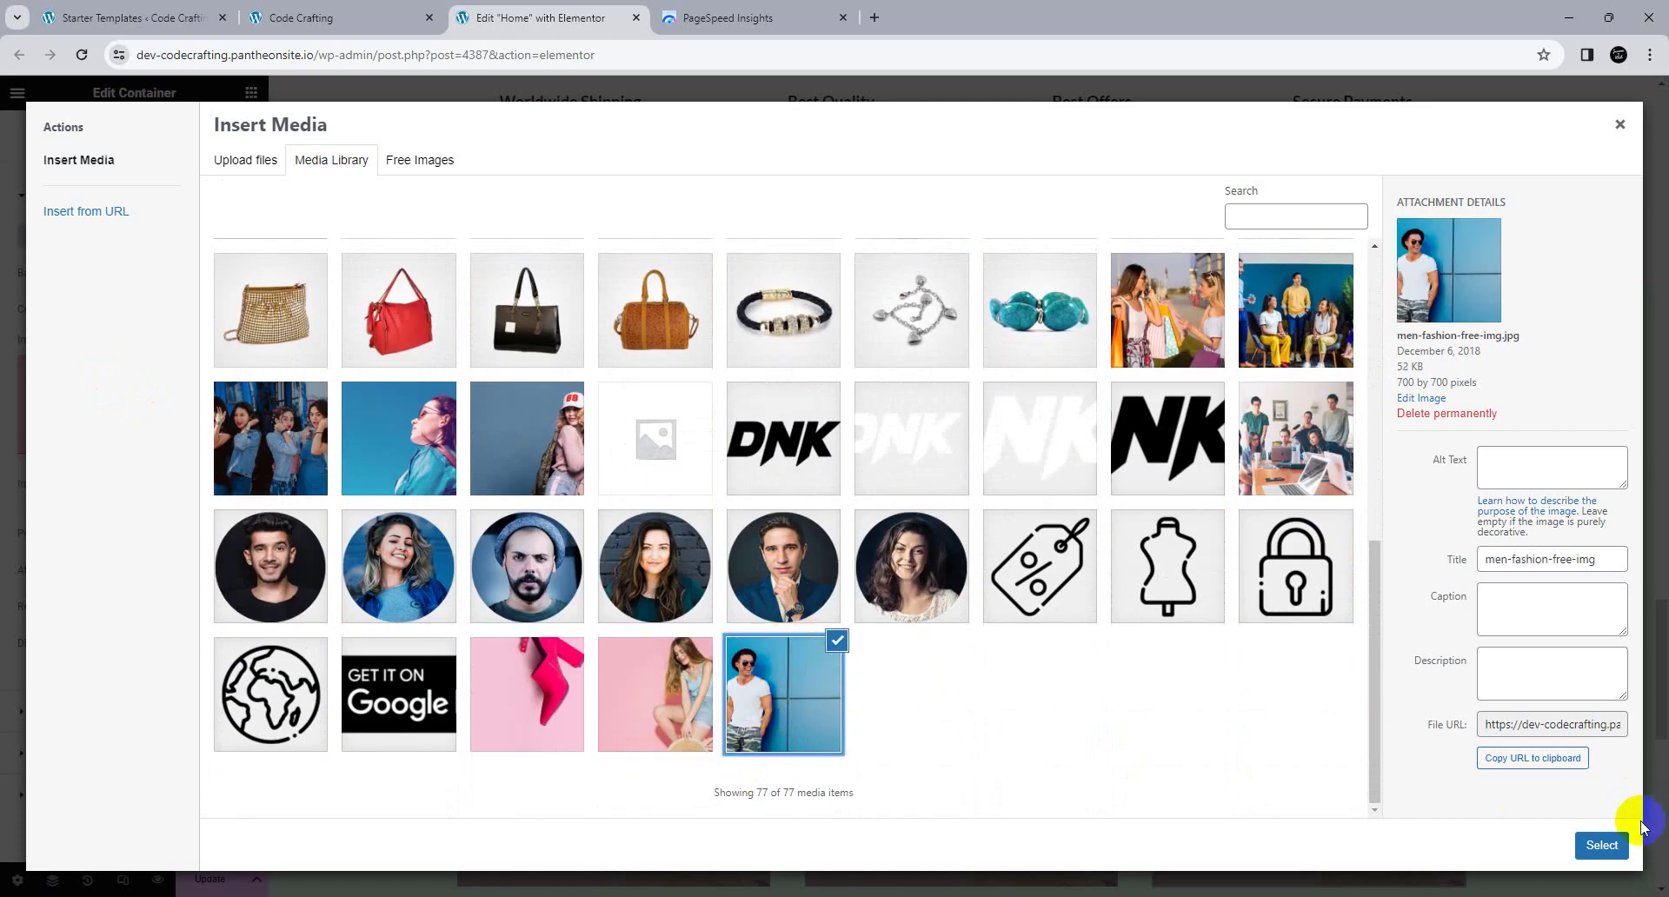
left_click(1609, 845)
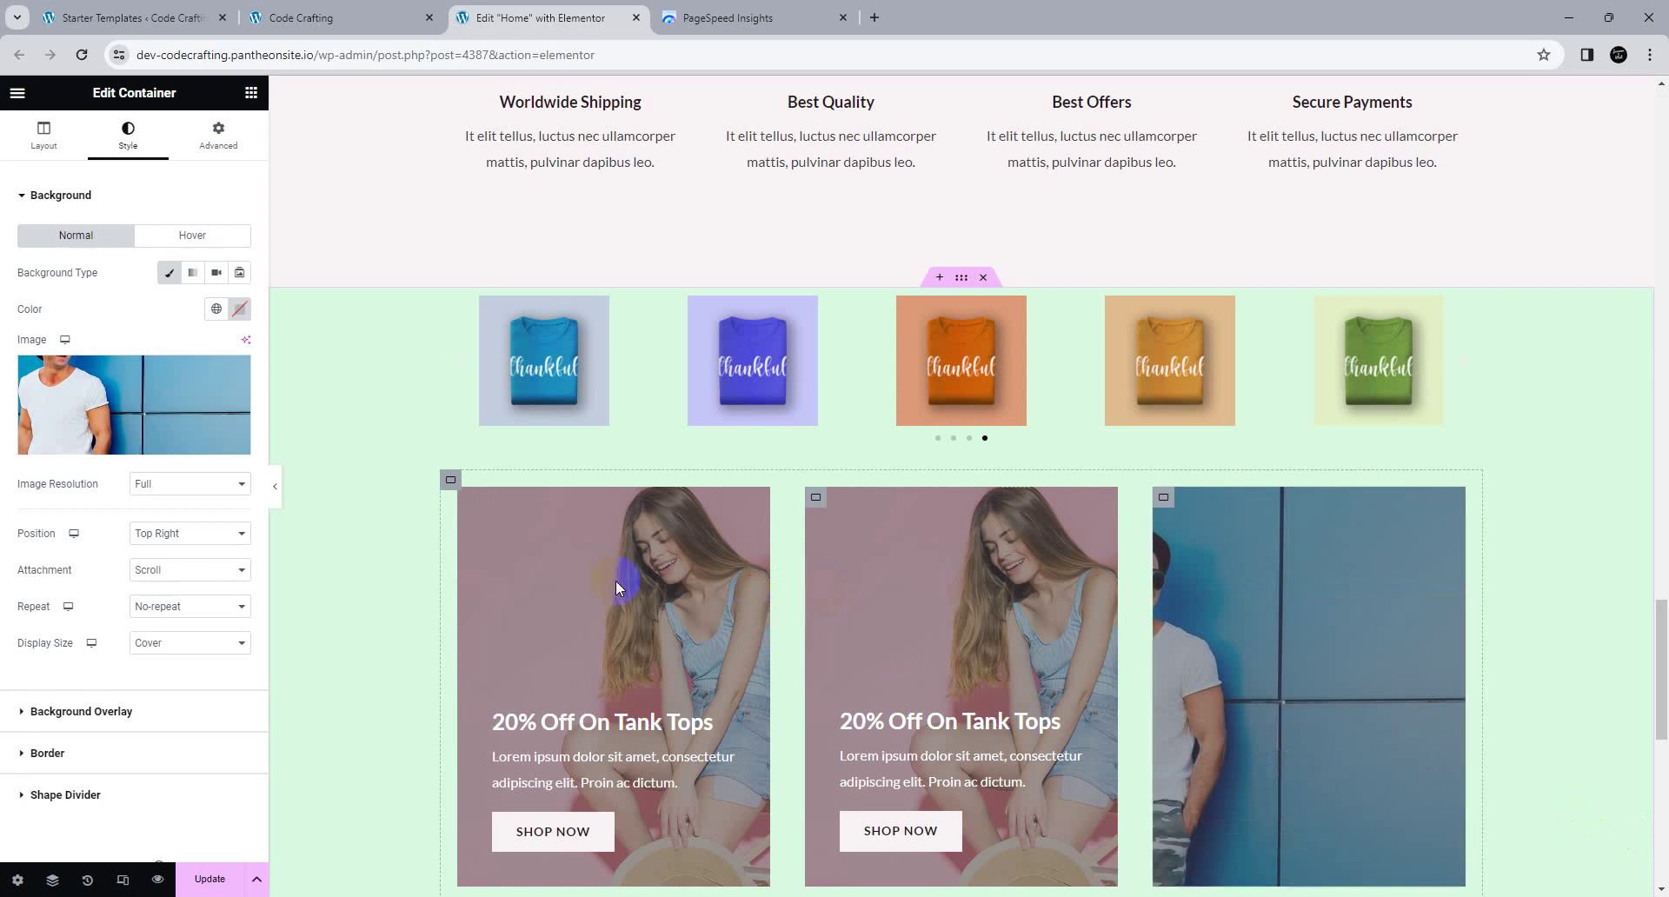
left_click(152, 533)
left_click(167, 569)
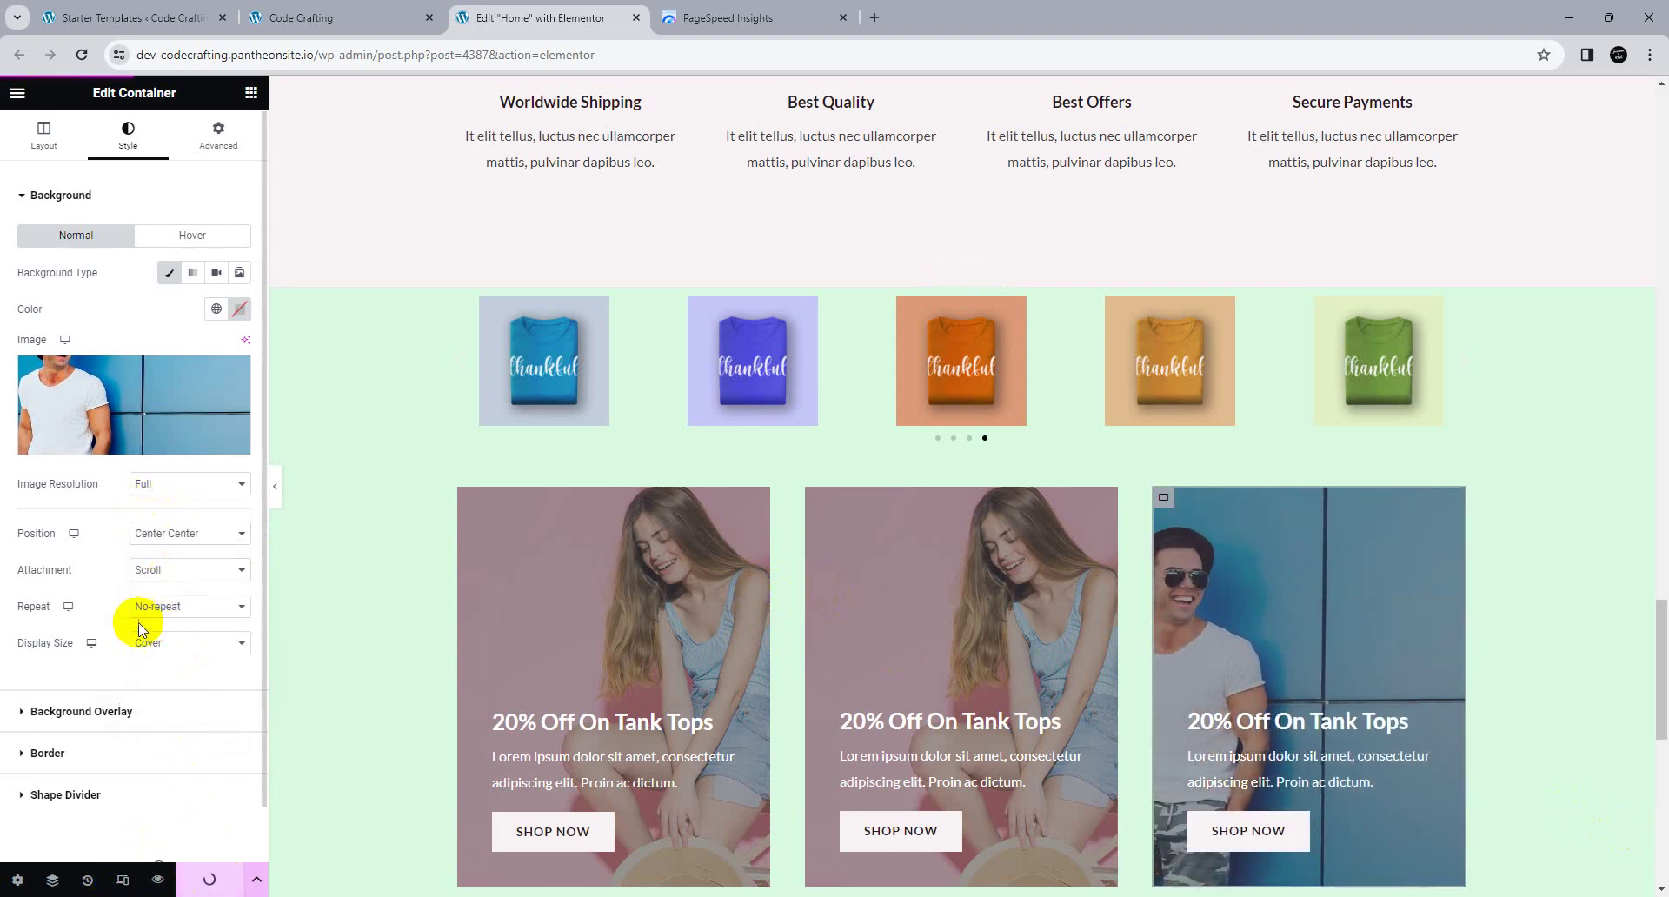
Step: Replace the middle column's background image with footwear-free-img.jpg, move that column to first place in the row and update the page
scroll(586, 502, "down", 1)
left_click(815, 413)
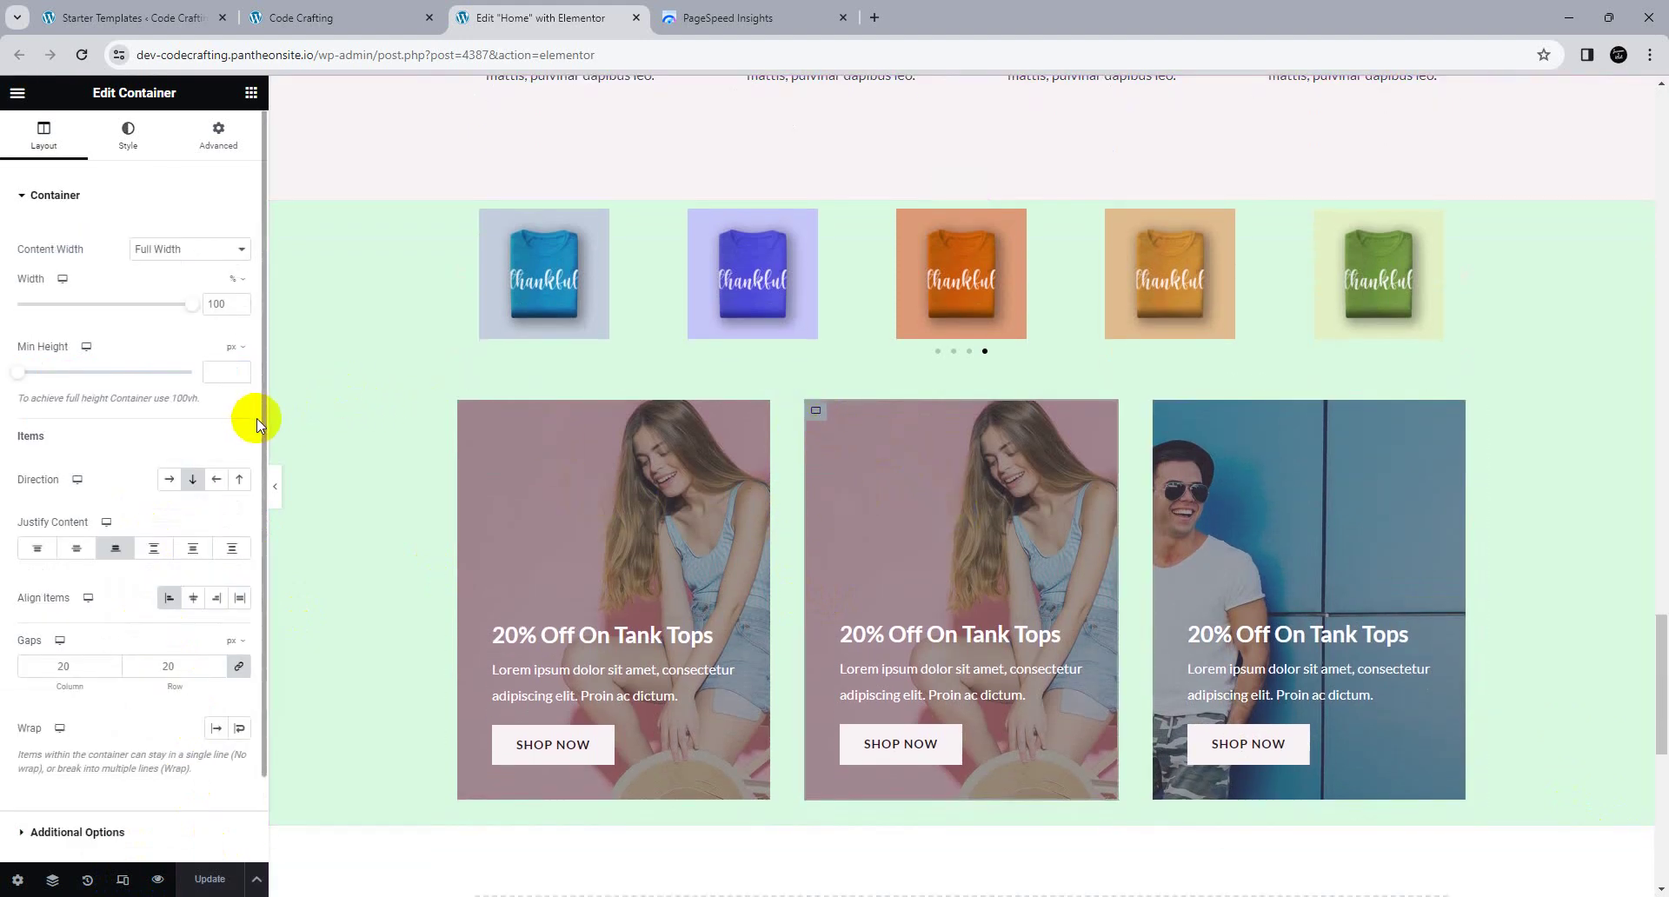
left_click(146, 157)
left_click(154, 393)
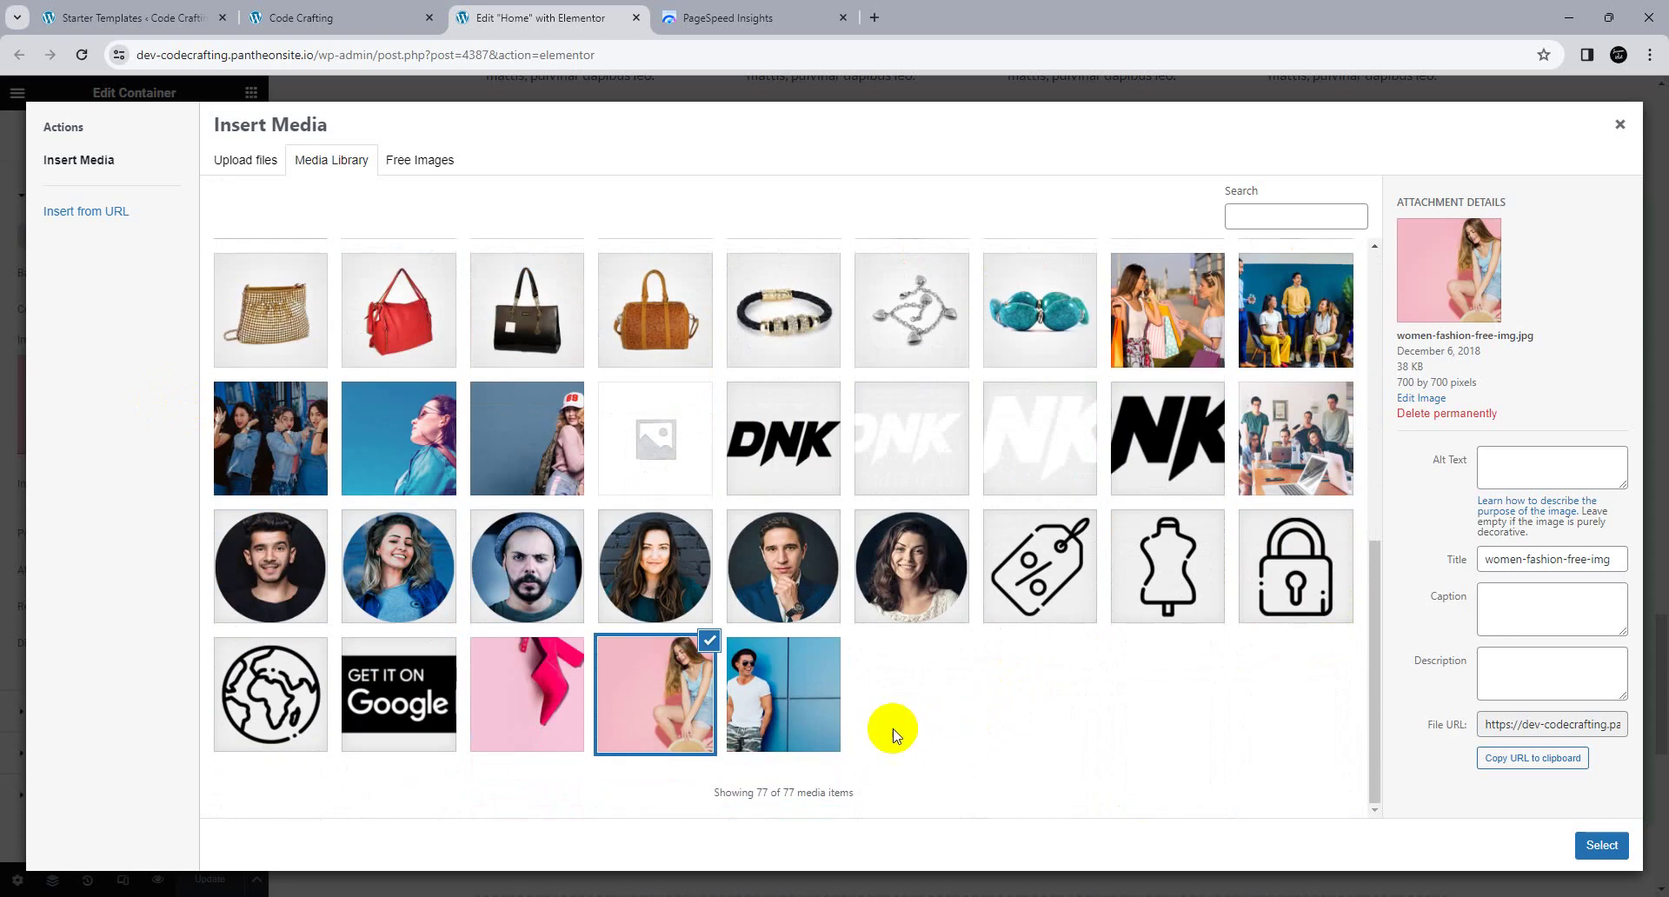
left_click(525, 692)
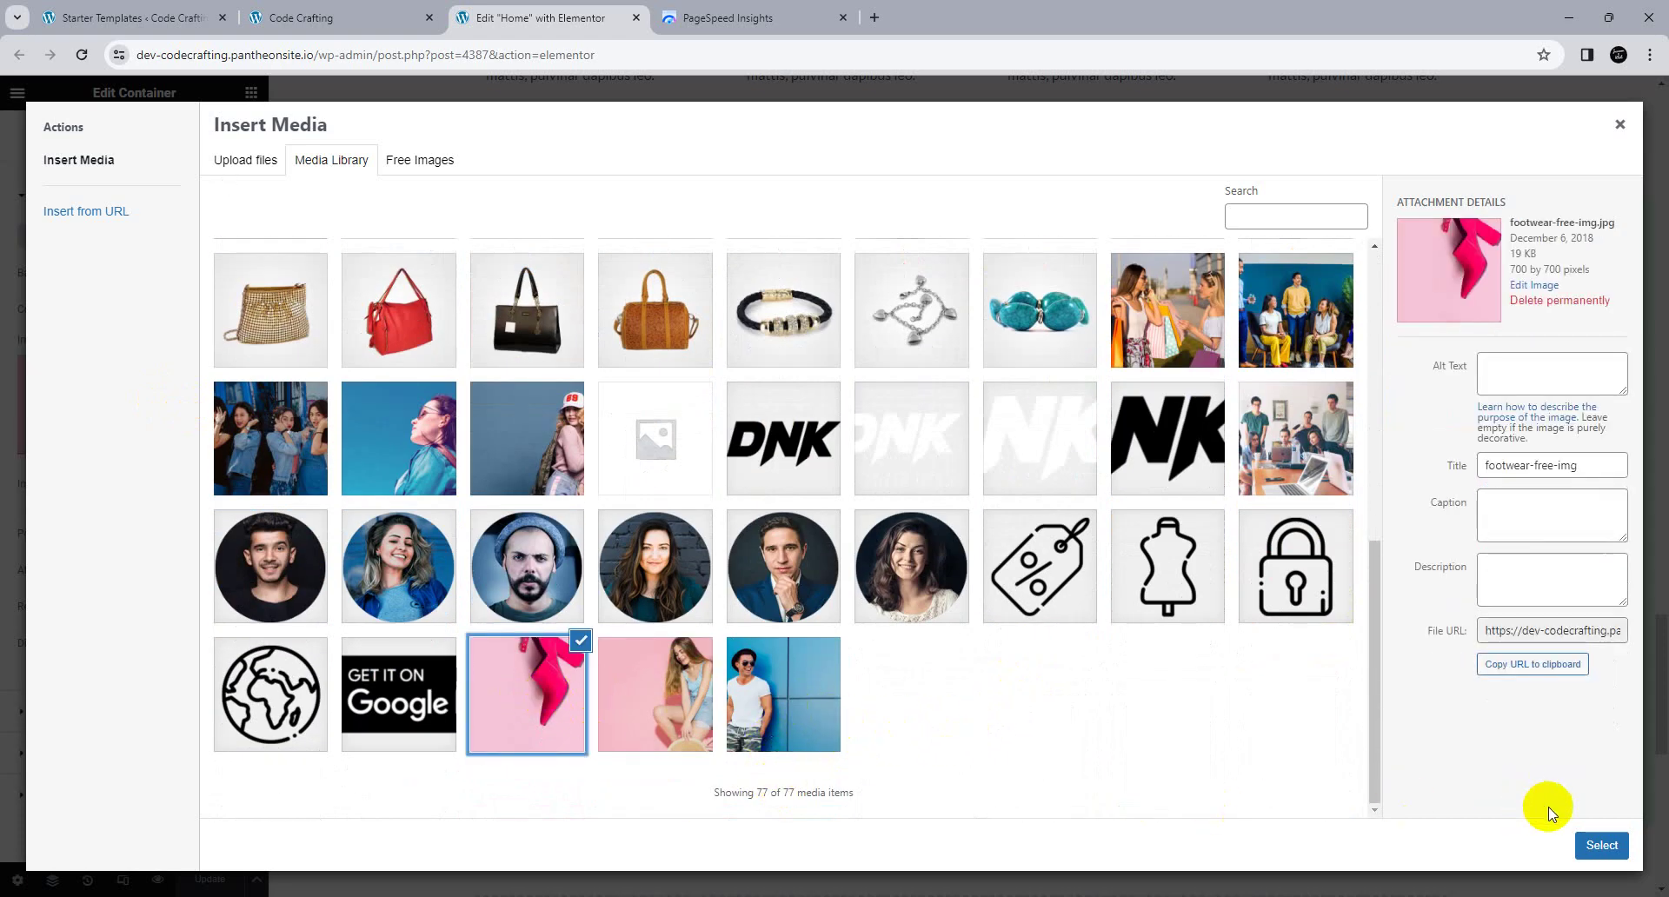
left_click(1600, 843)
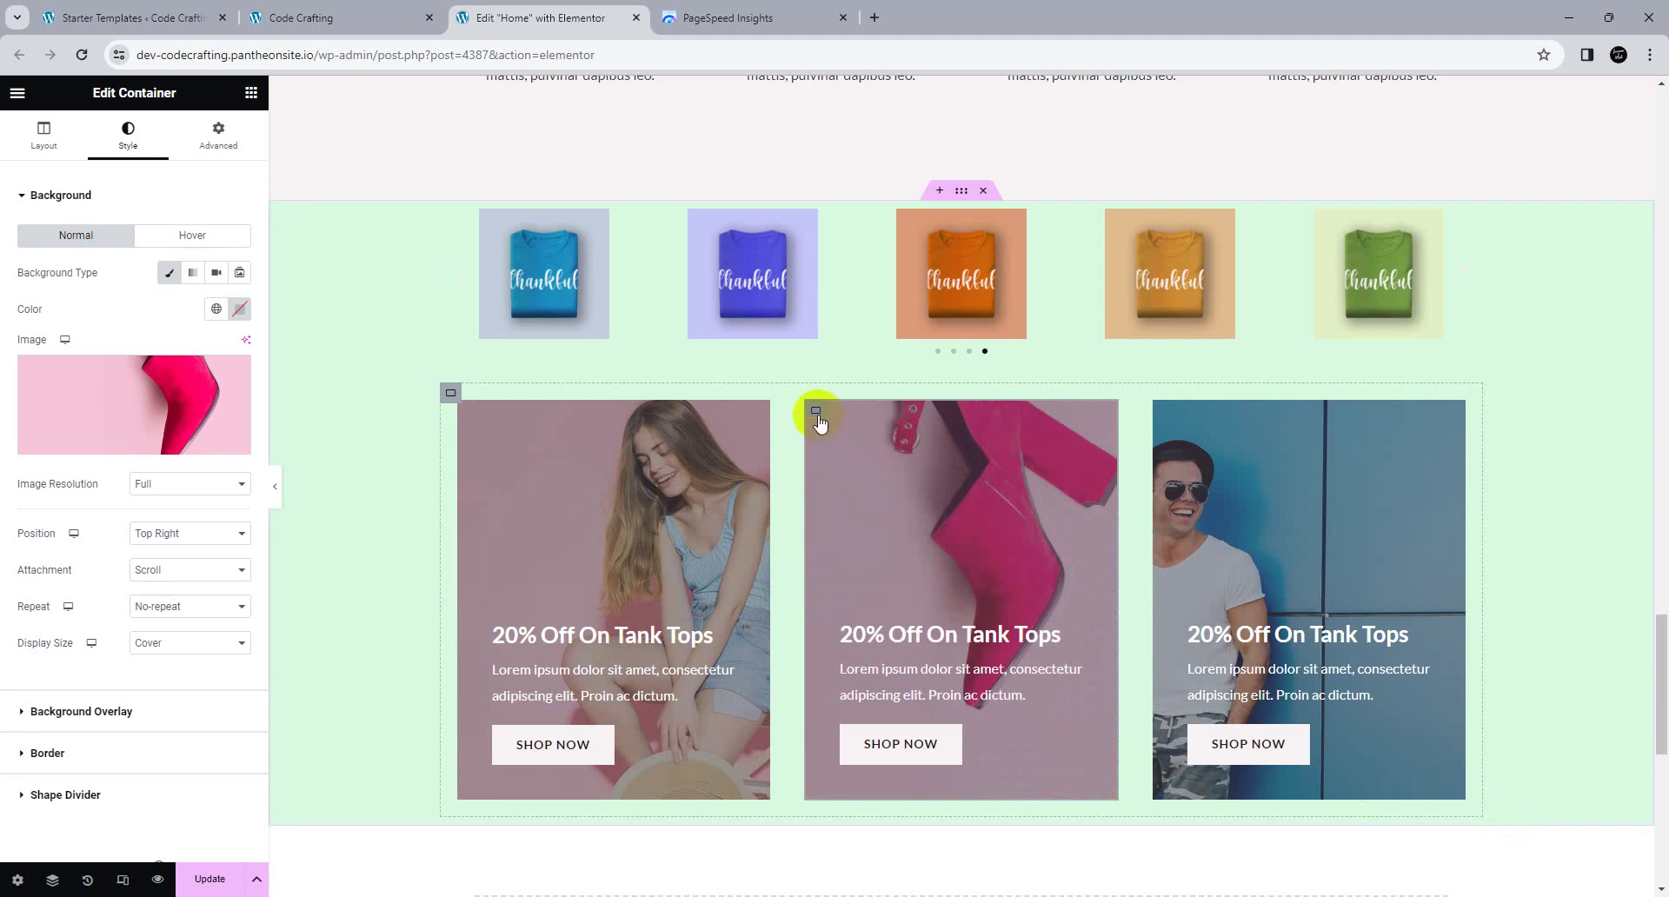
left_click_drag(817, 415, 490, 418)
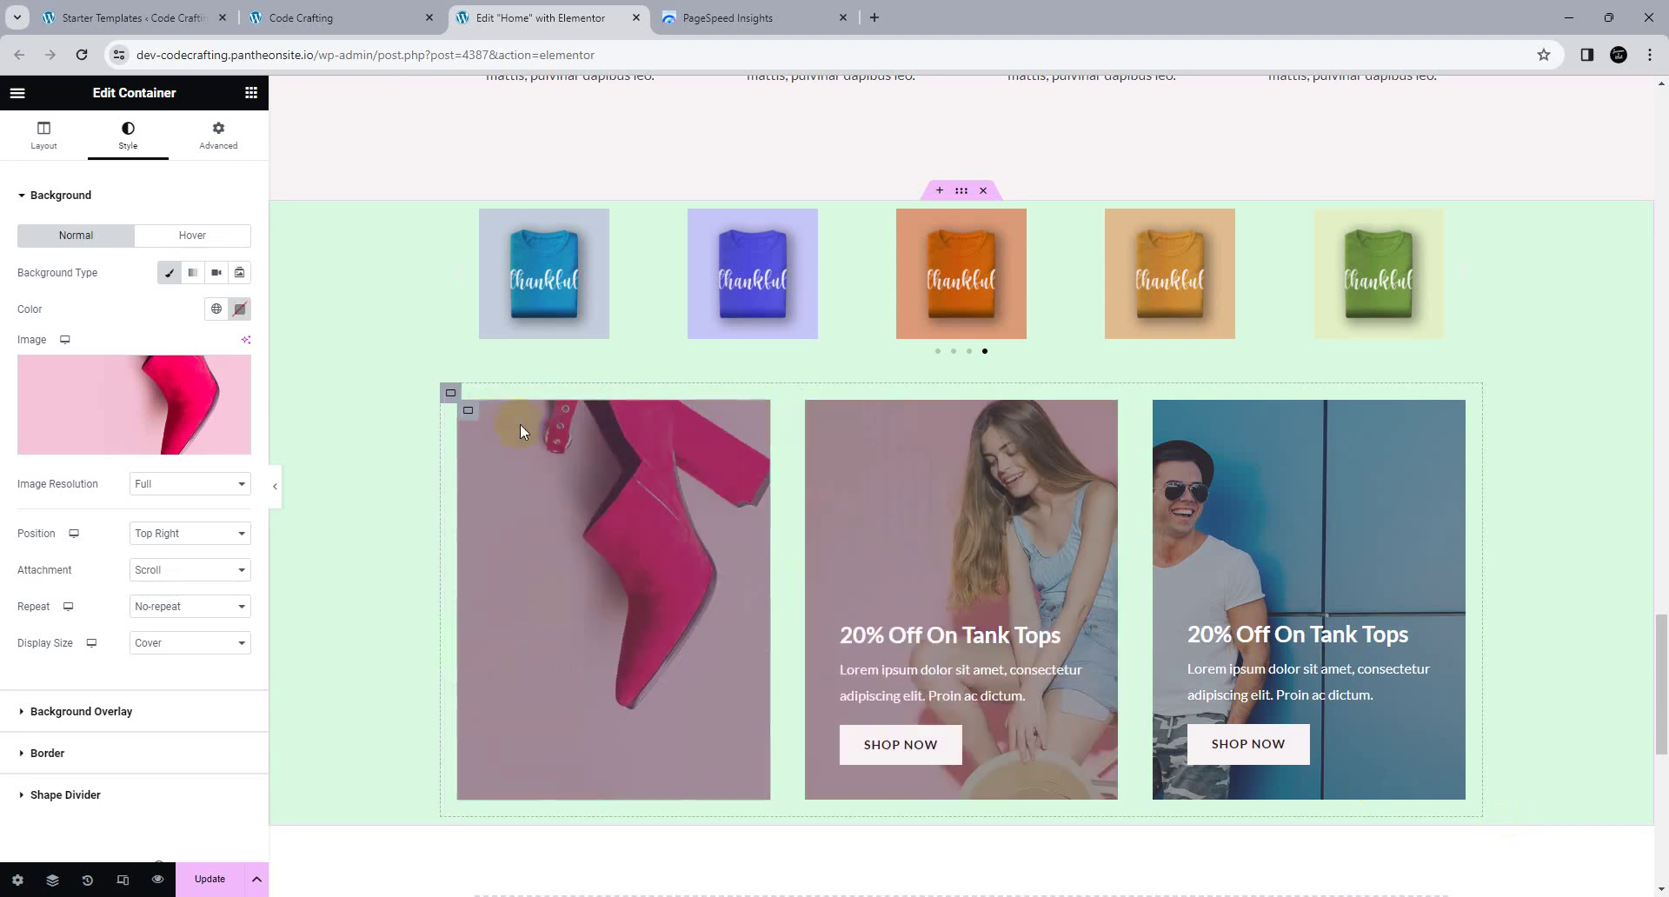
left_click(210, 879)
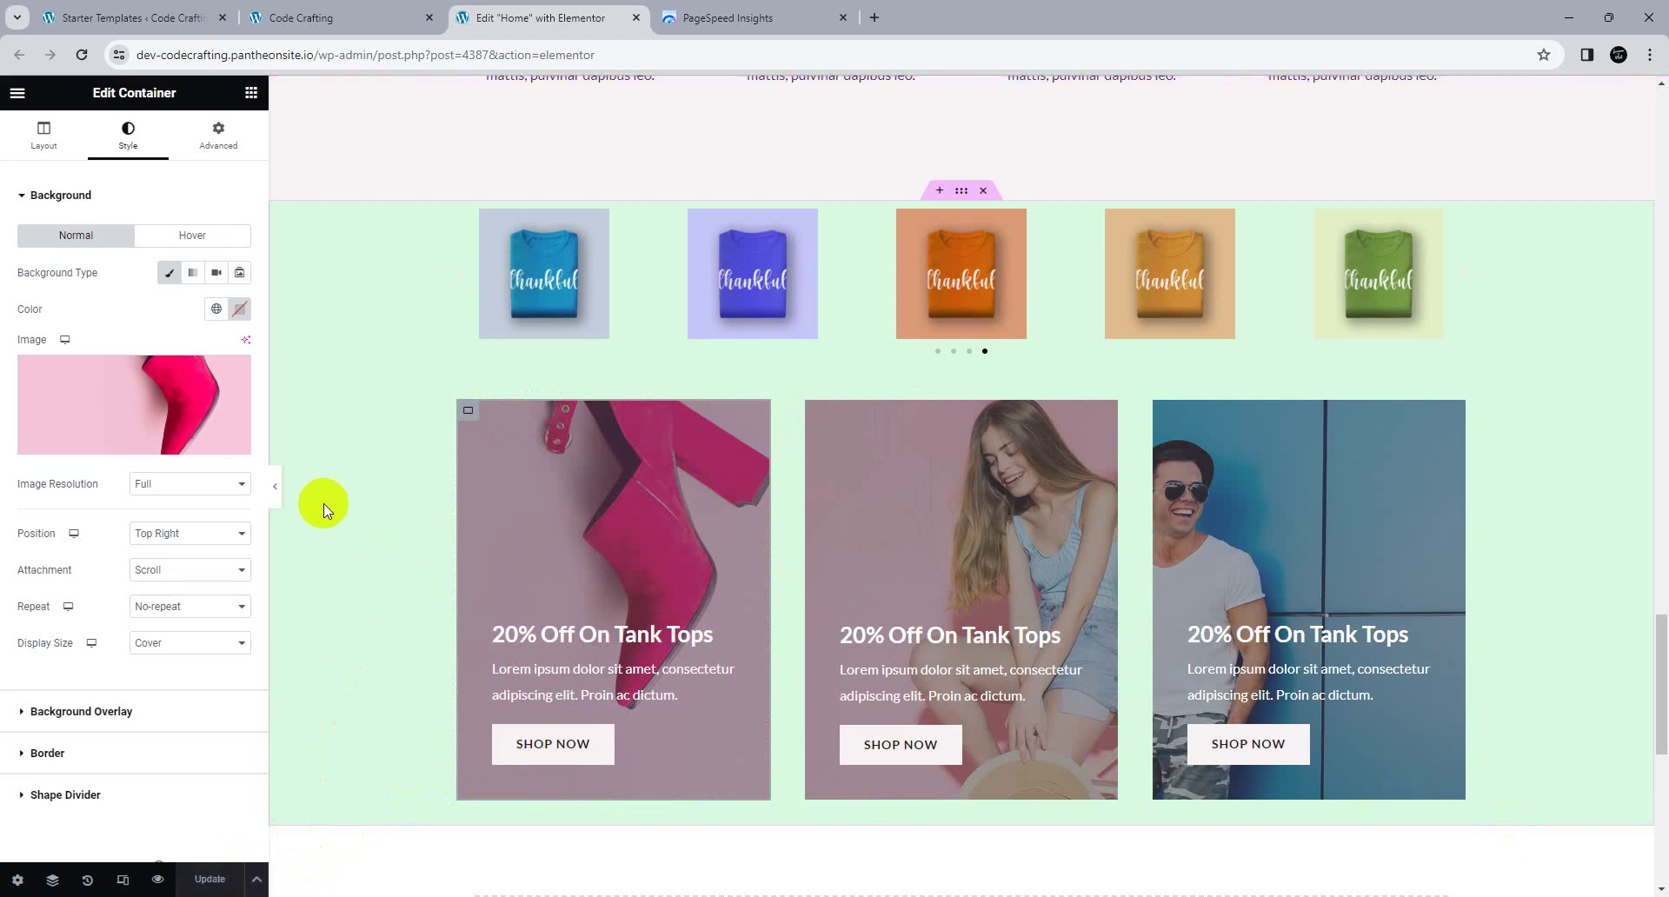
Step: Set the footwear column's background image position to Center Center and update the page
left_click(190, 533)
left_click(193, 563)
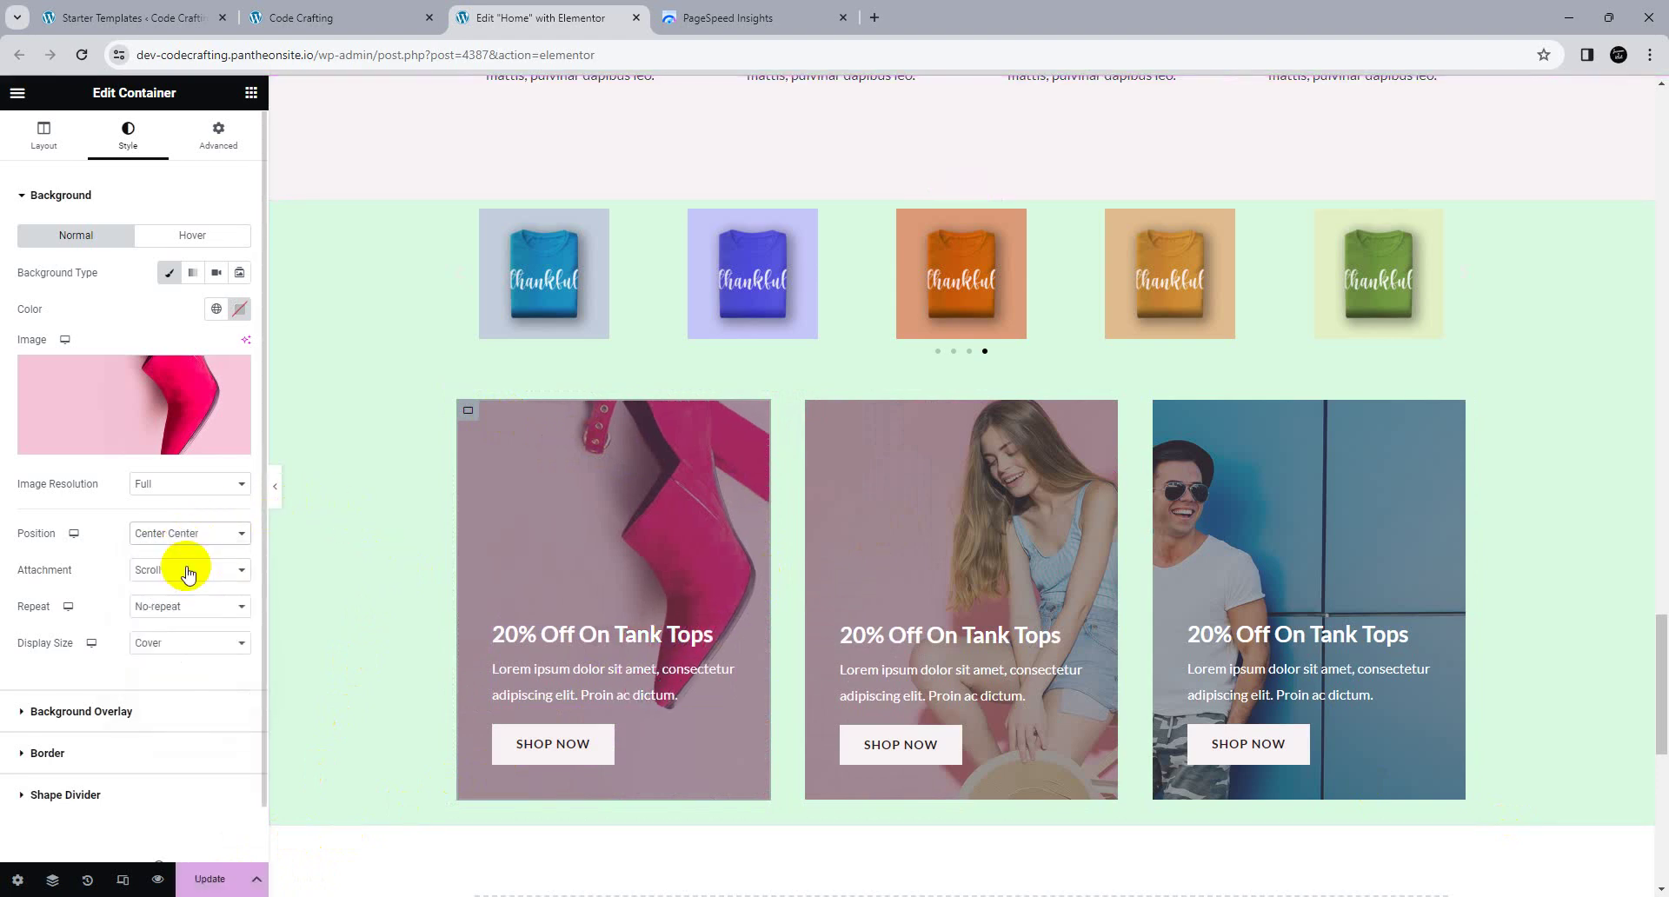
left_click(222, 883)
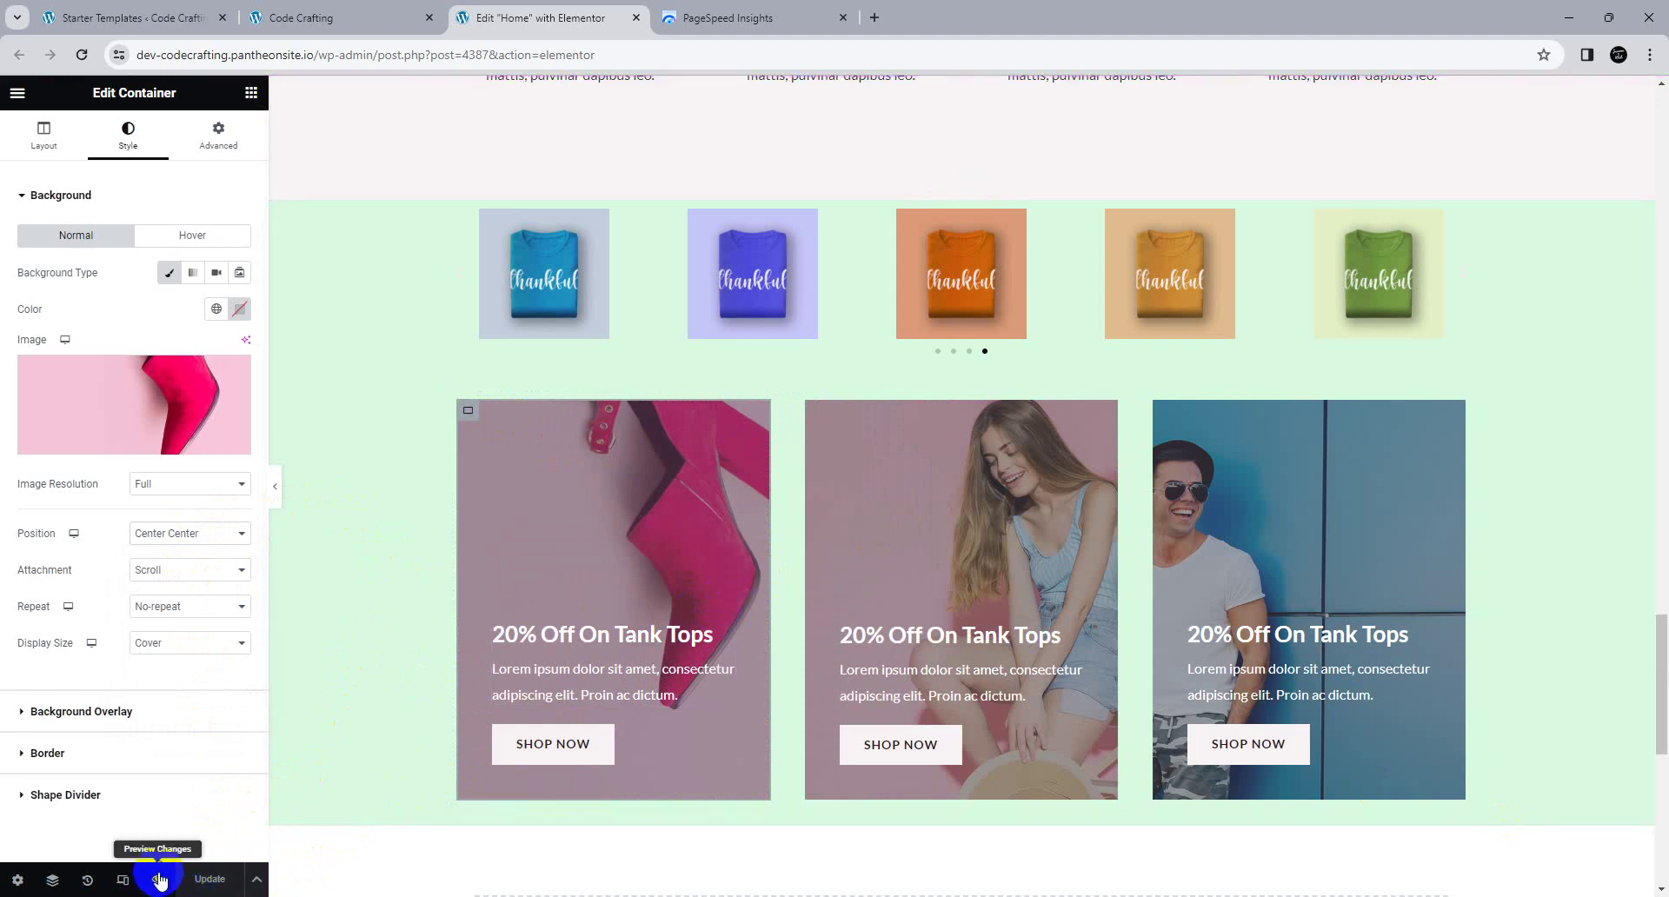
Step: Preview the page in mobile portrait mode and check the three columns with their new background images
left_click(123, 880)
left_click(920, 92)
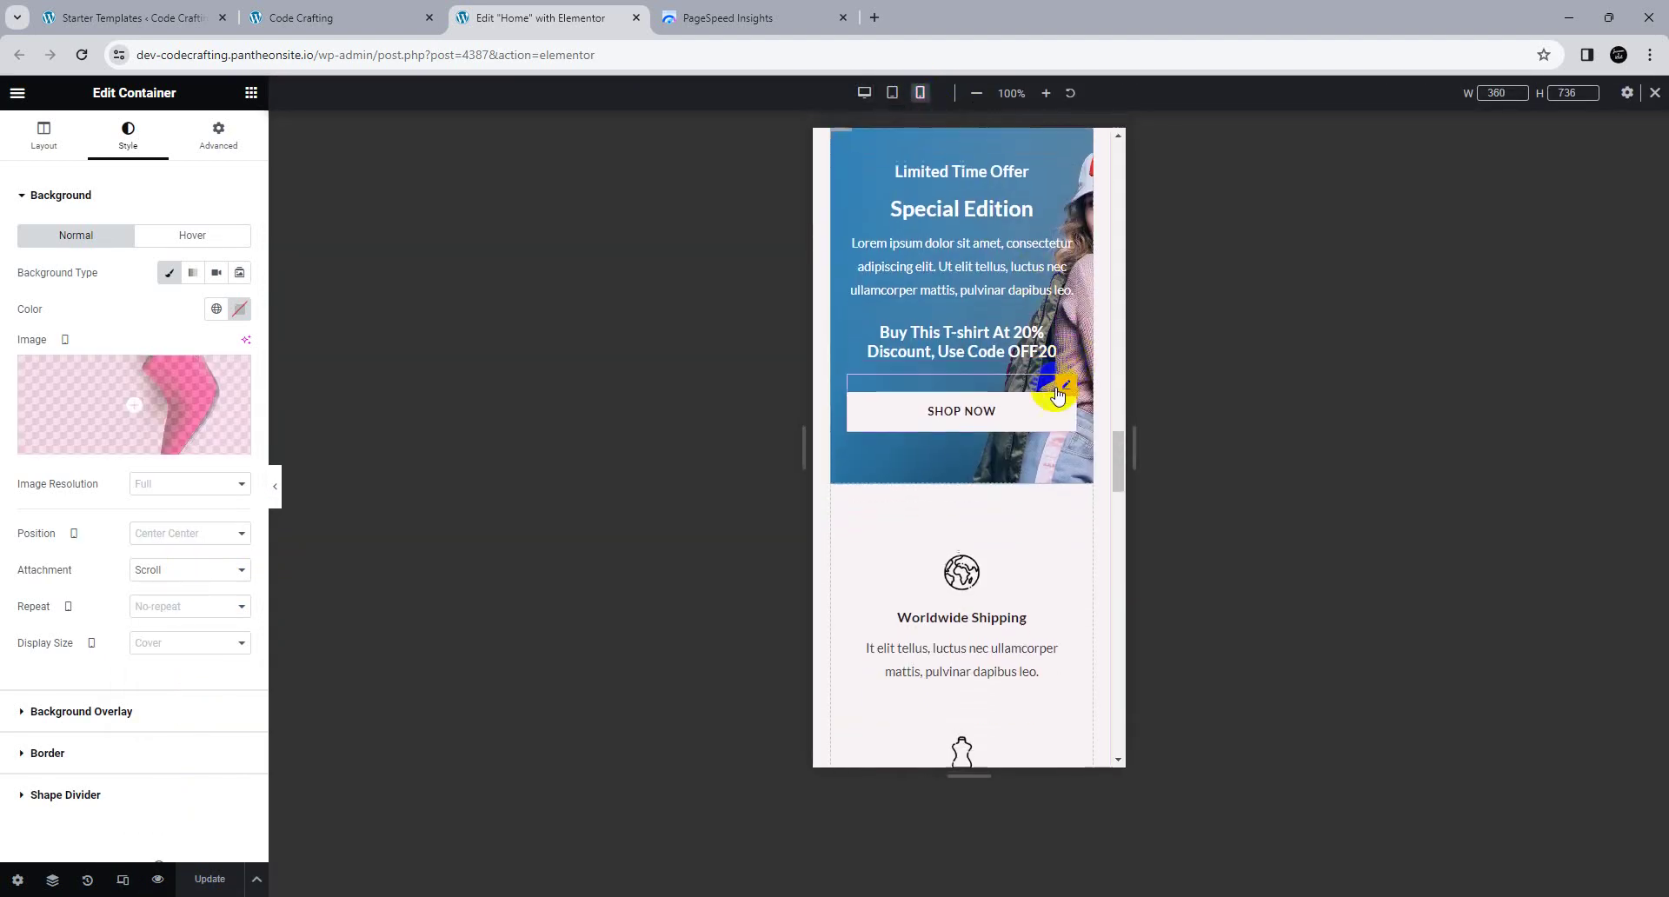
scroll(1034, 436, "down", 6)
scroll(1034, 442, "down", 4)
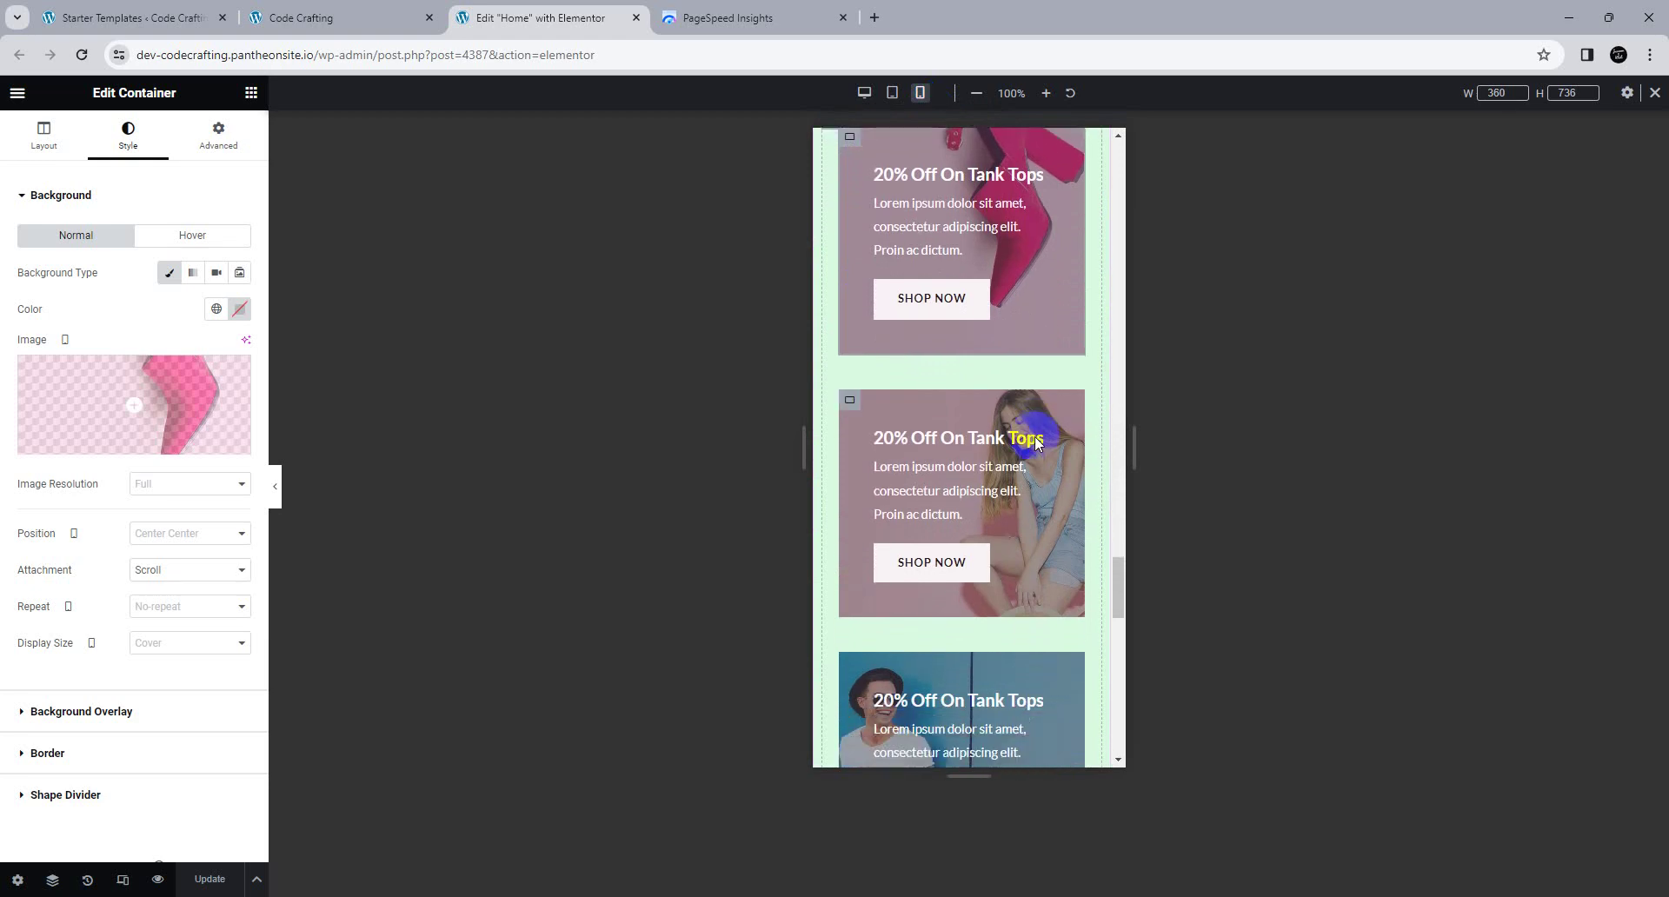
left_click(61, 132)
scroll(965, 287, "up", 1)
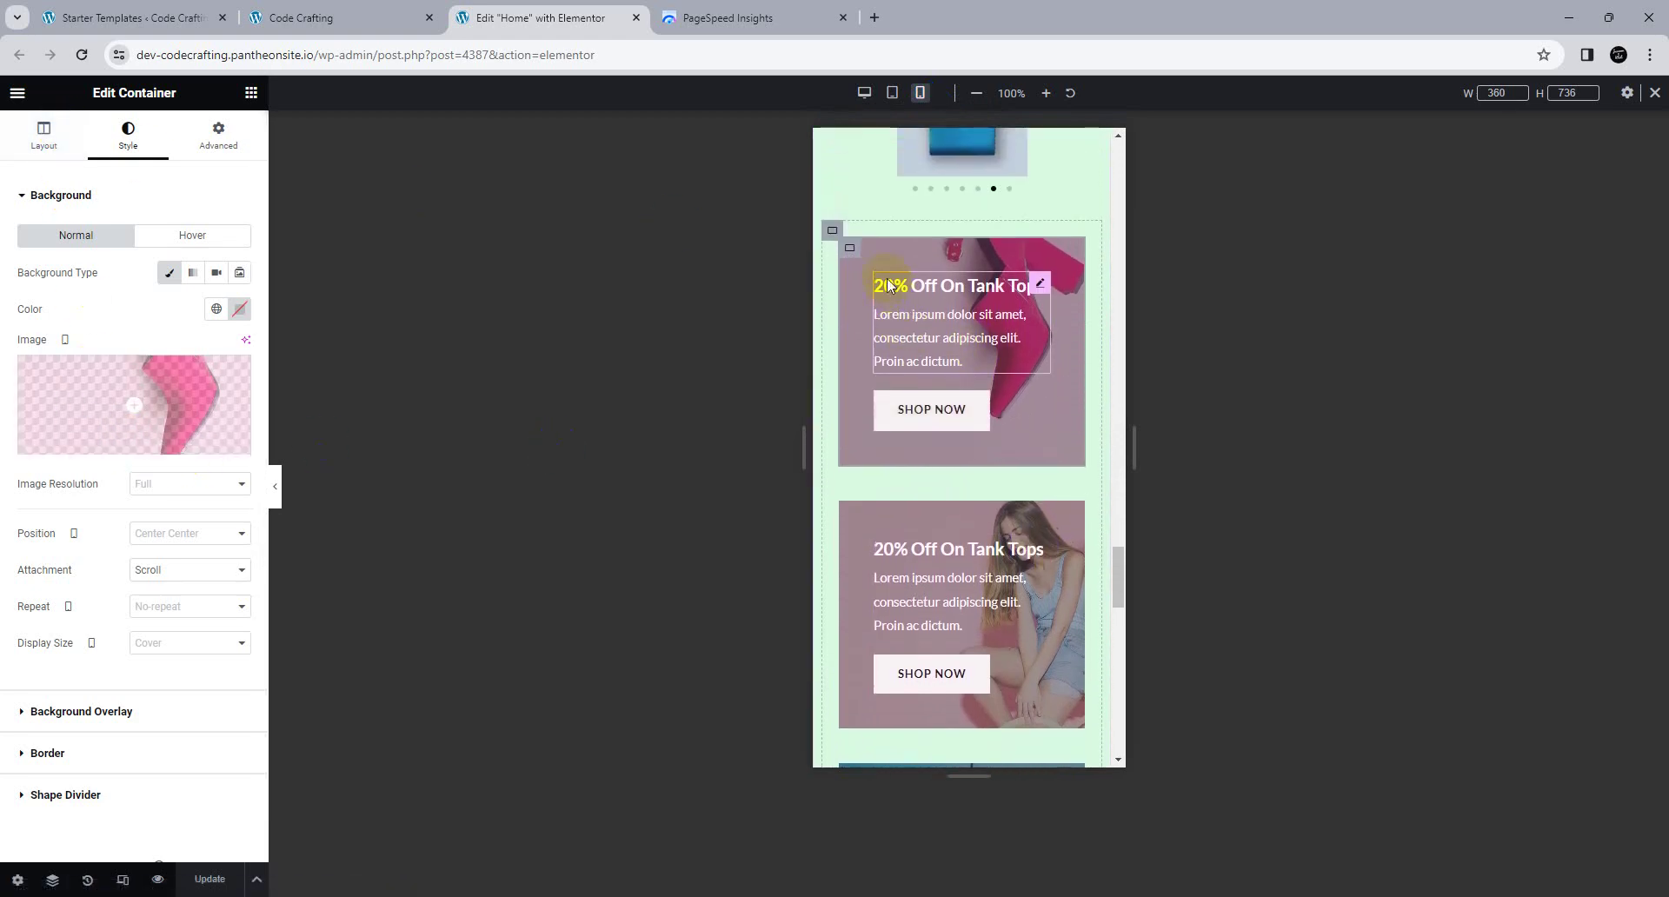
Step: Try the reversed row and vertical column directions on the three-column parent container at mobile size, and return it to horizontal row
left_click(831, 231)
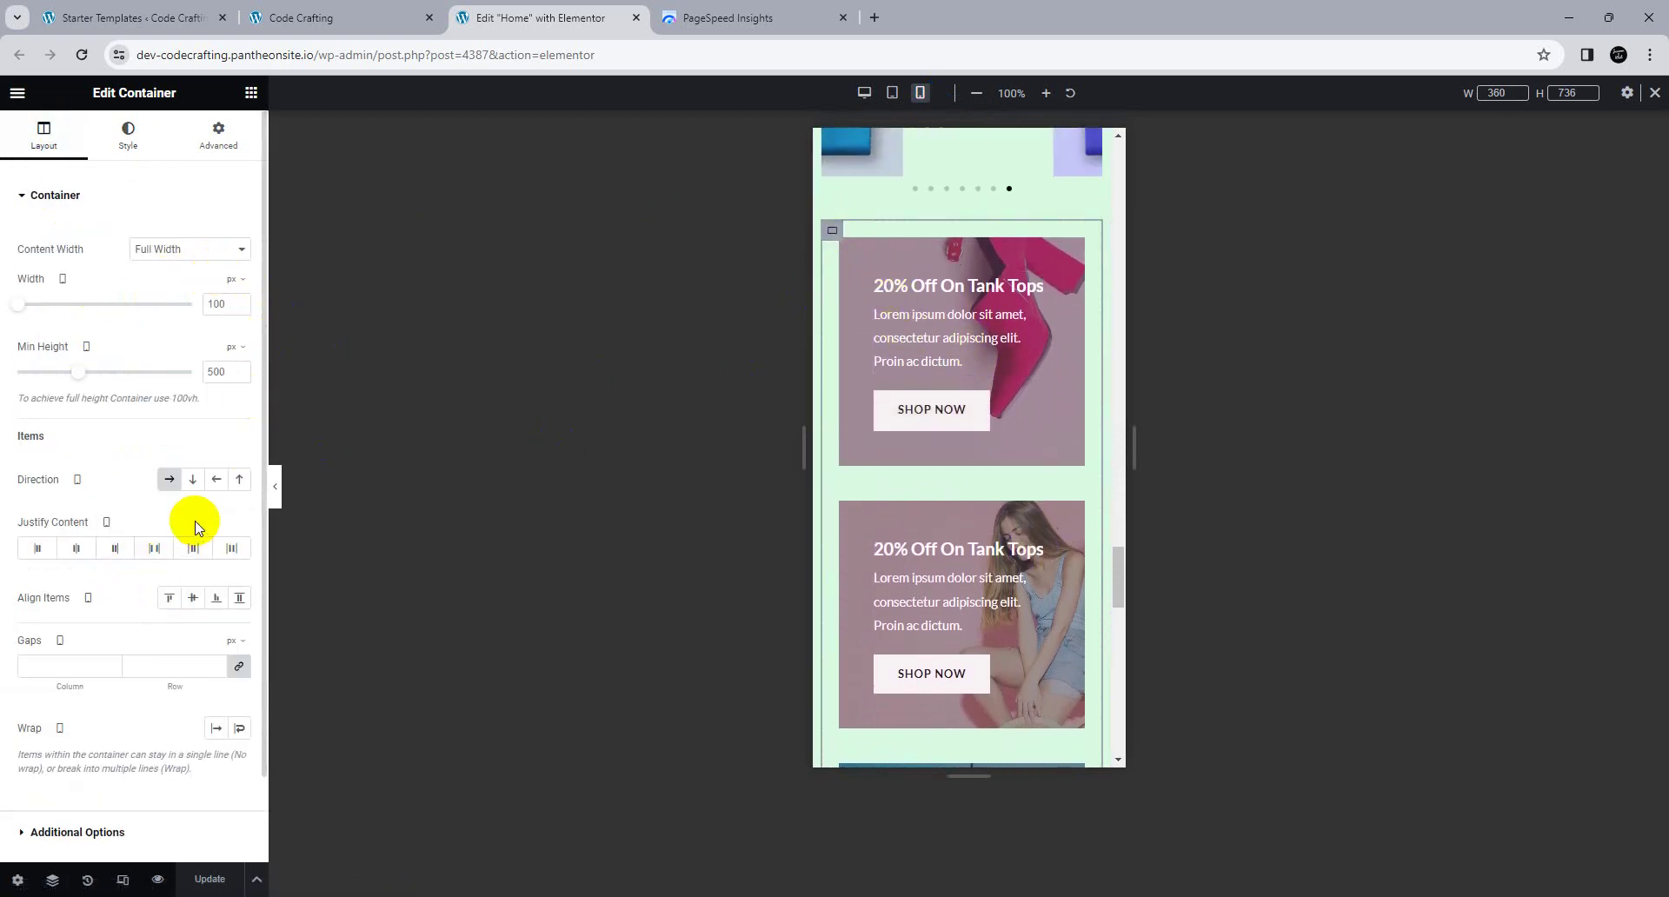
left_click(215, 480)
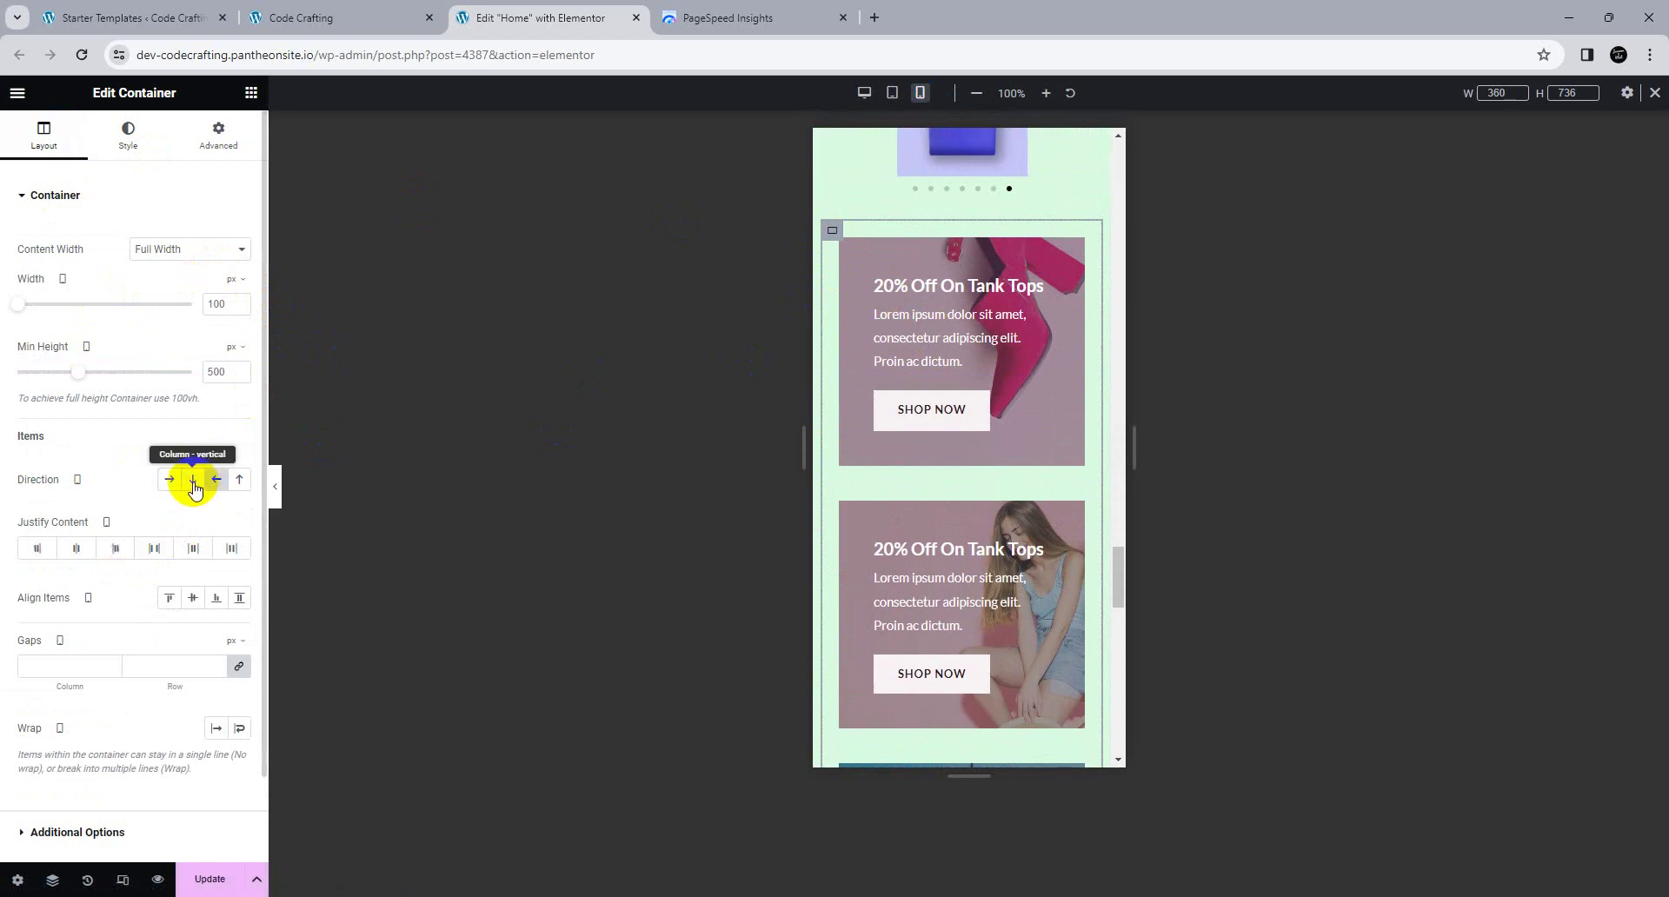
left_click(195, 482)
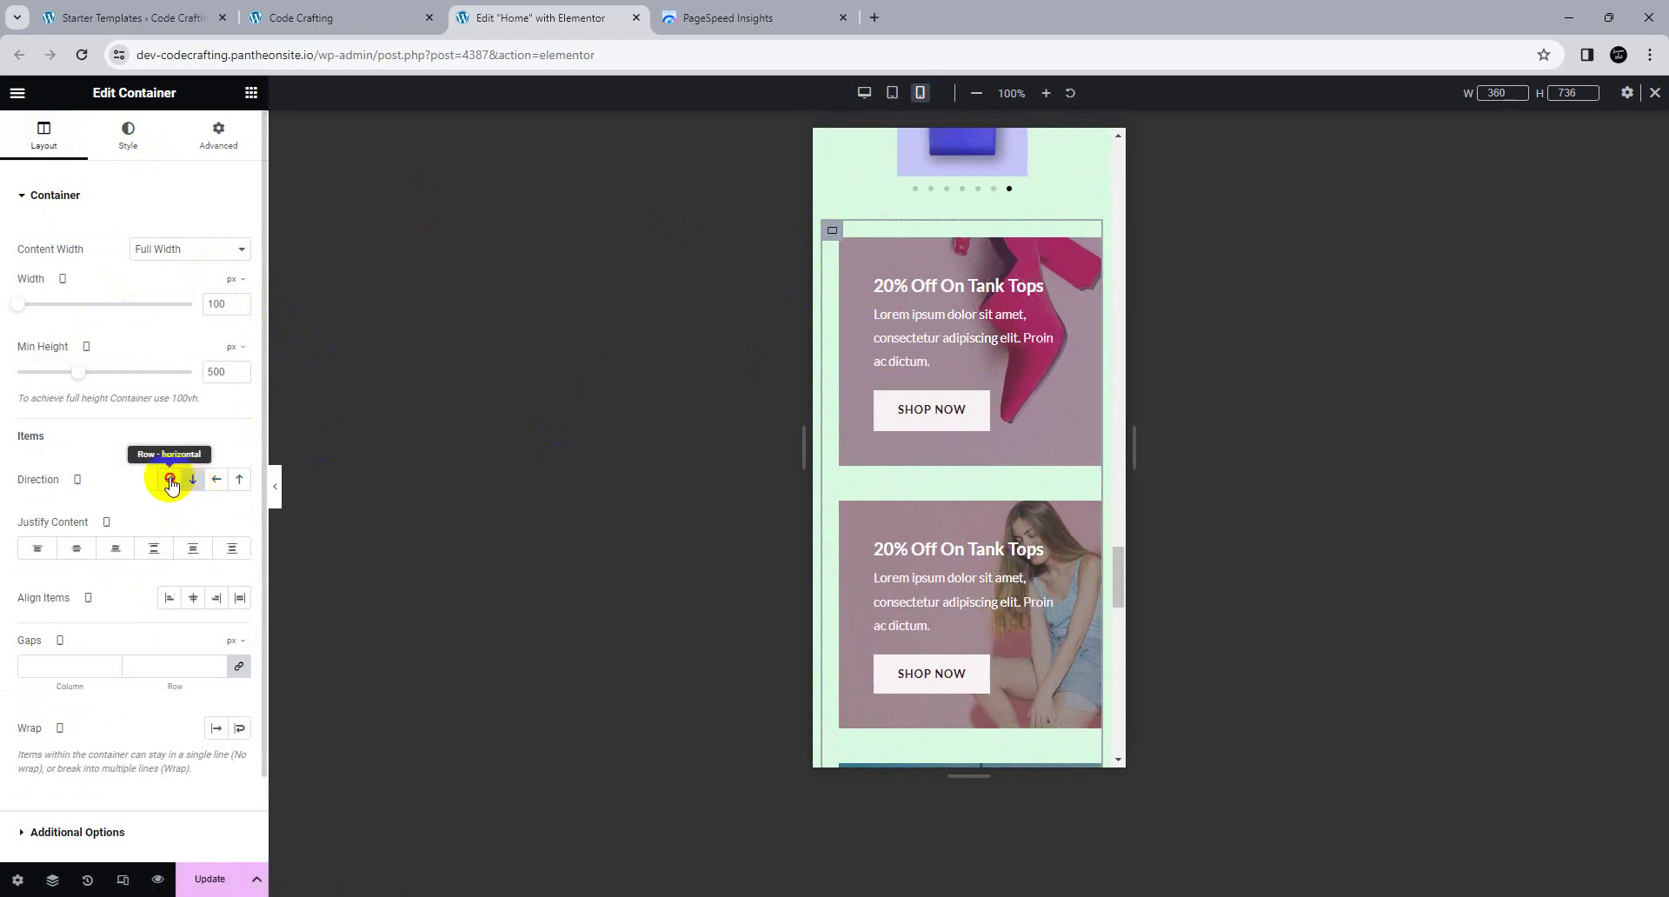
left_click(169, 479)
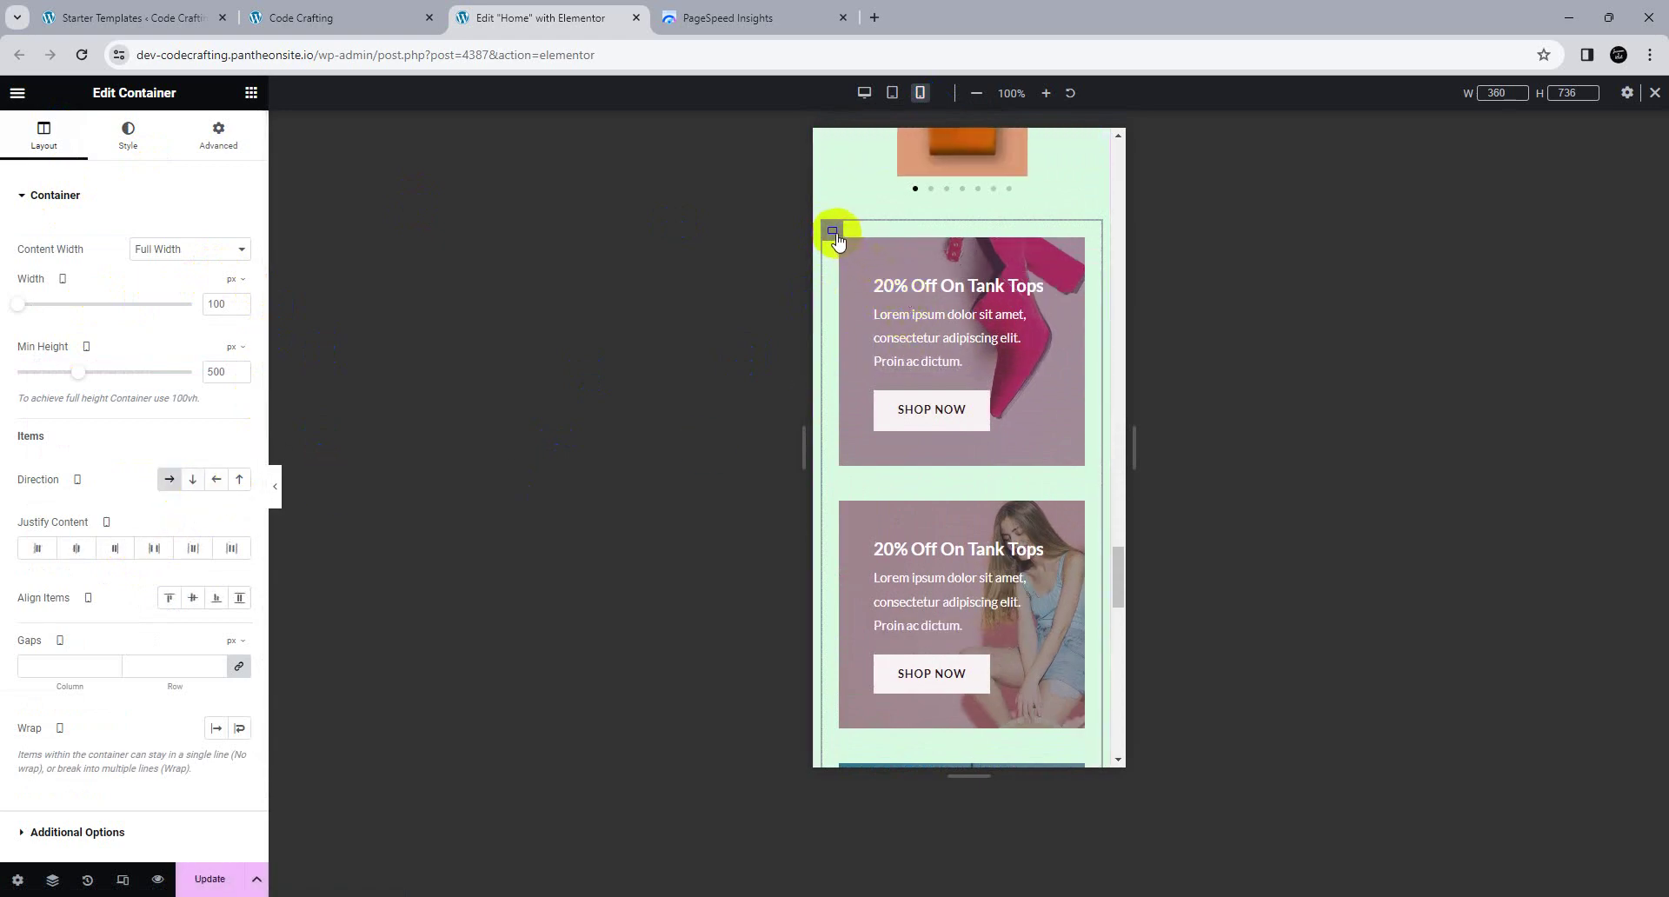
Step: Set the parent container's mobile items to Space Between justification and Stretch alignment in horizontal row direction, and return to desktop view
left_click(216, 484)
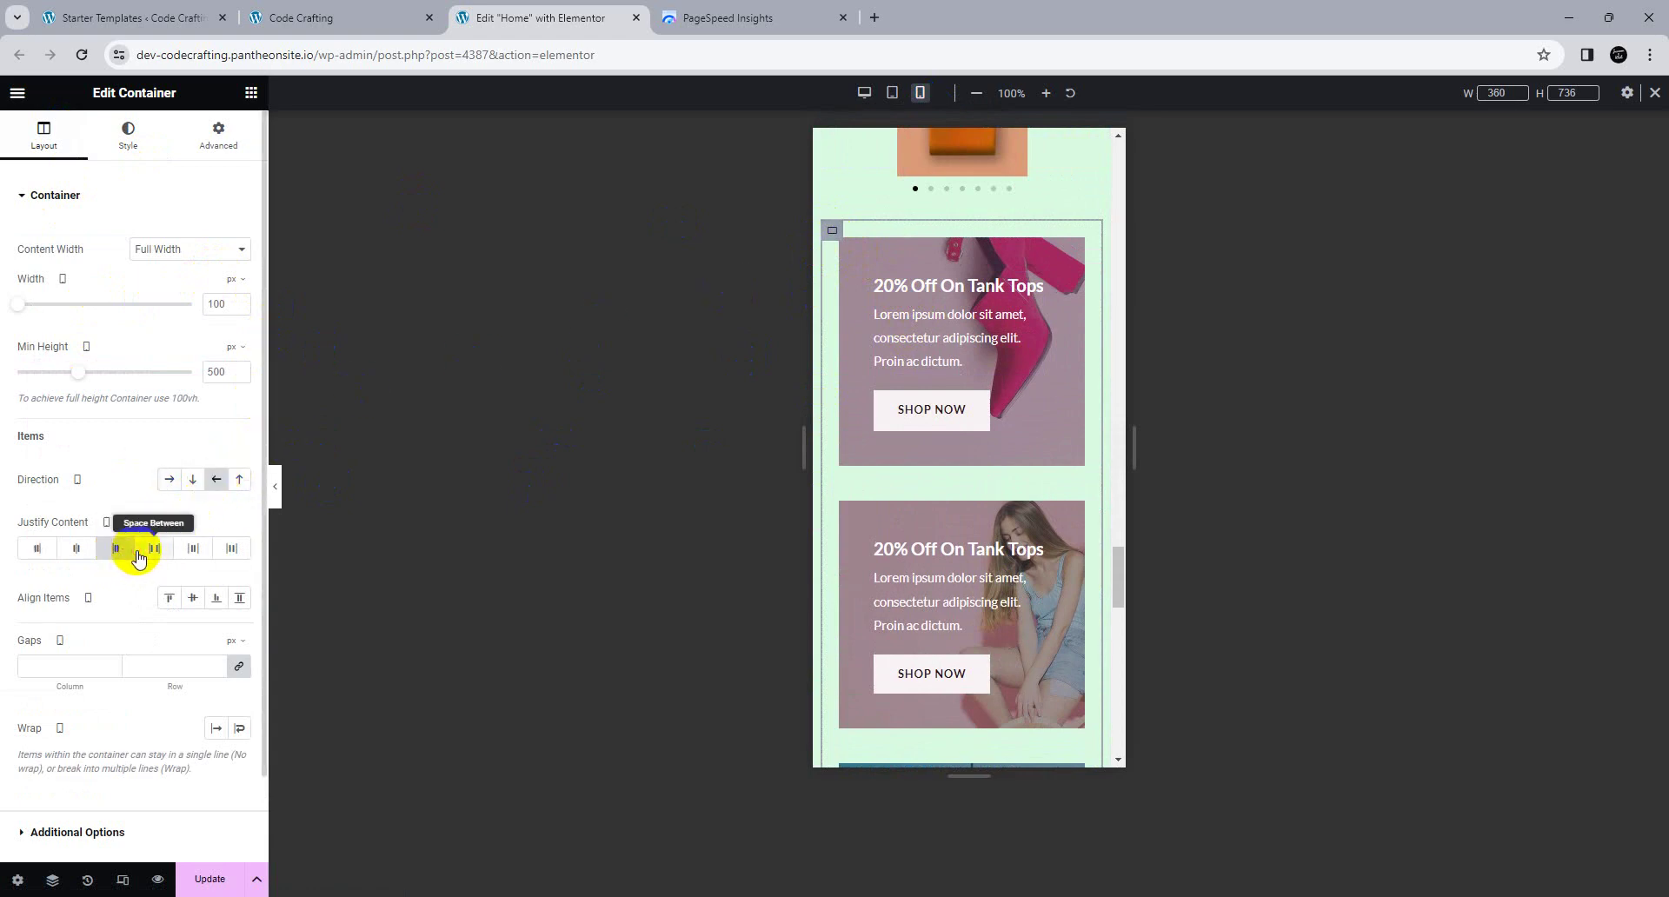
left_click(154, 548)
left_click(231, 600)
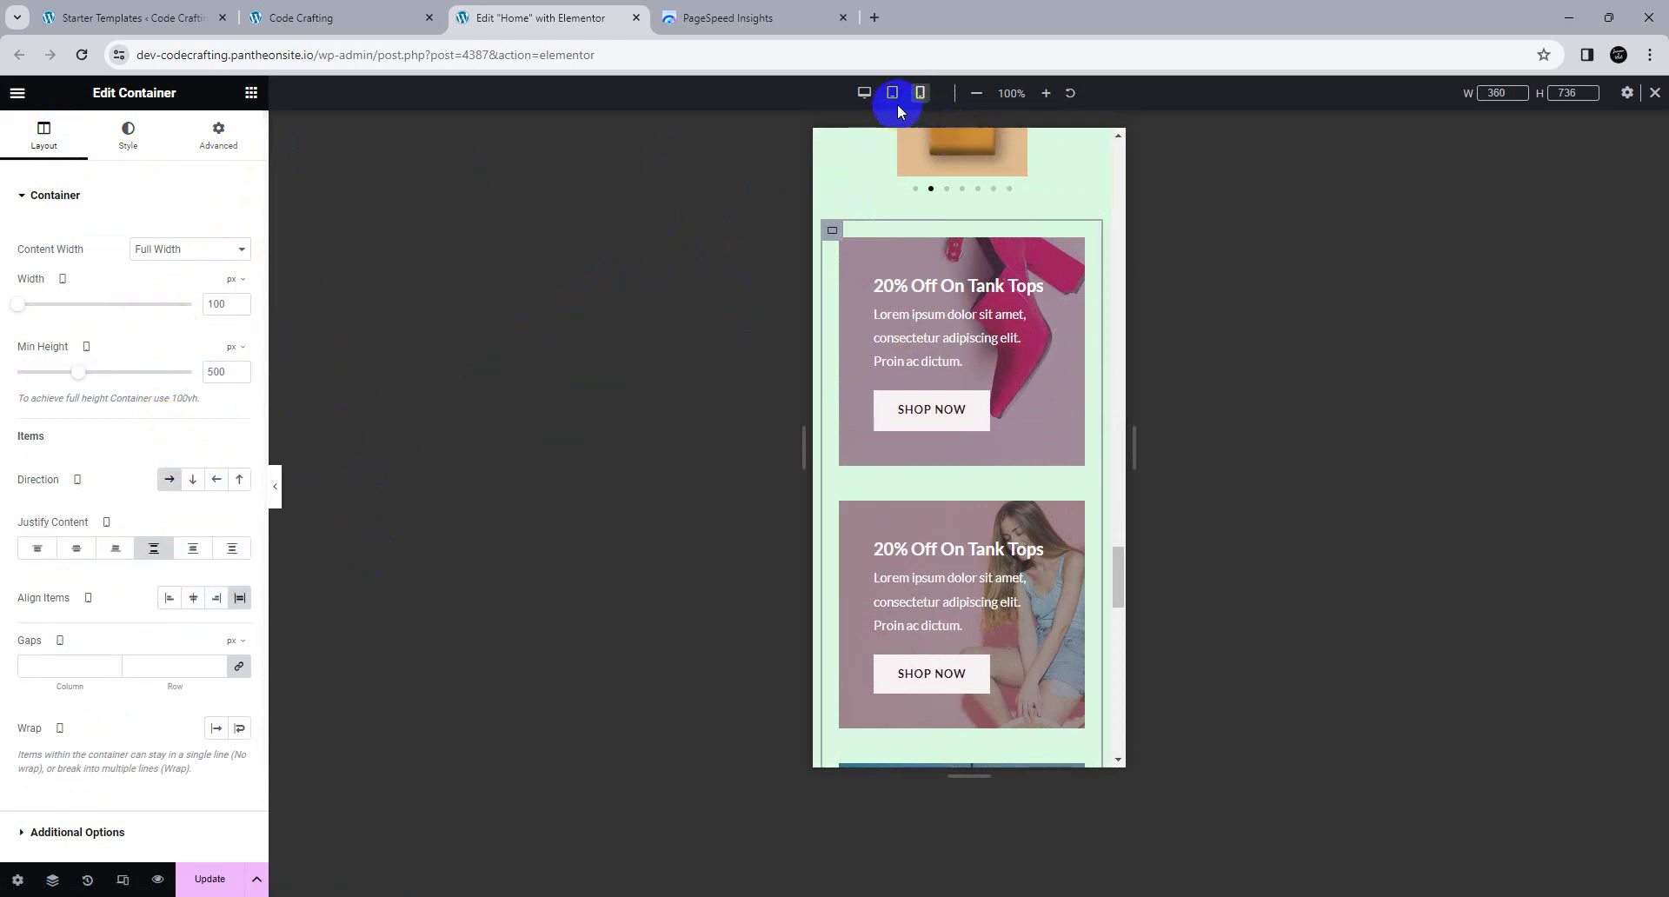
left_click(1653, 94)
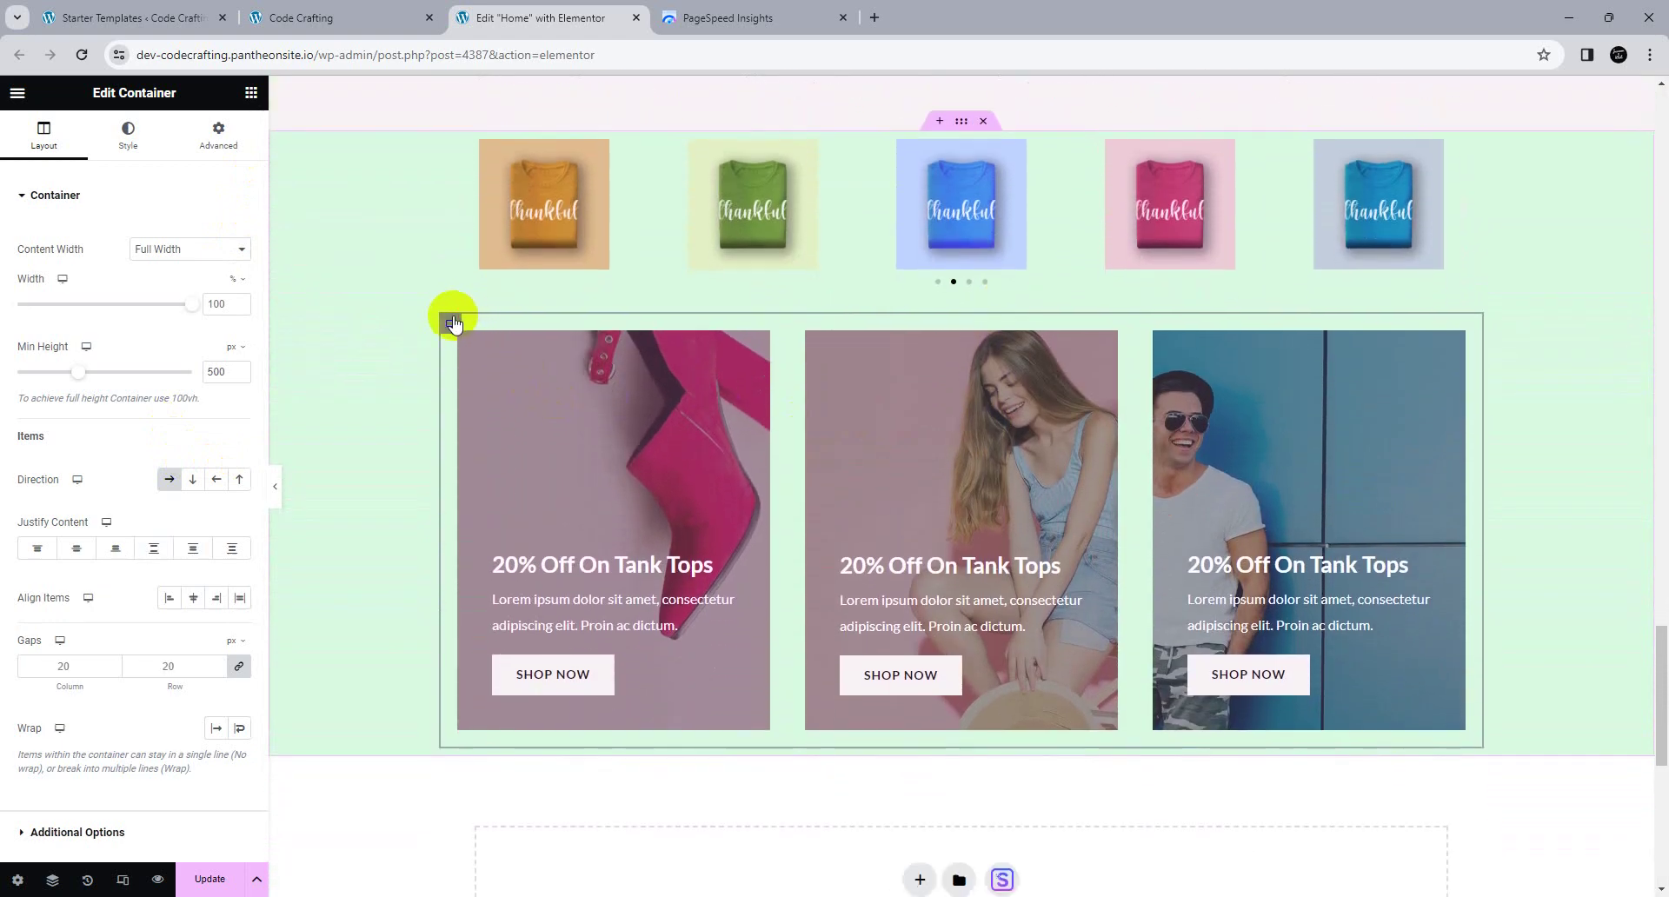
Step: Try the vertical column and reversed row directions on the parent container at desktop size, and return it to horizontal row
left_click(221, 485)
left_click(221, 485)
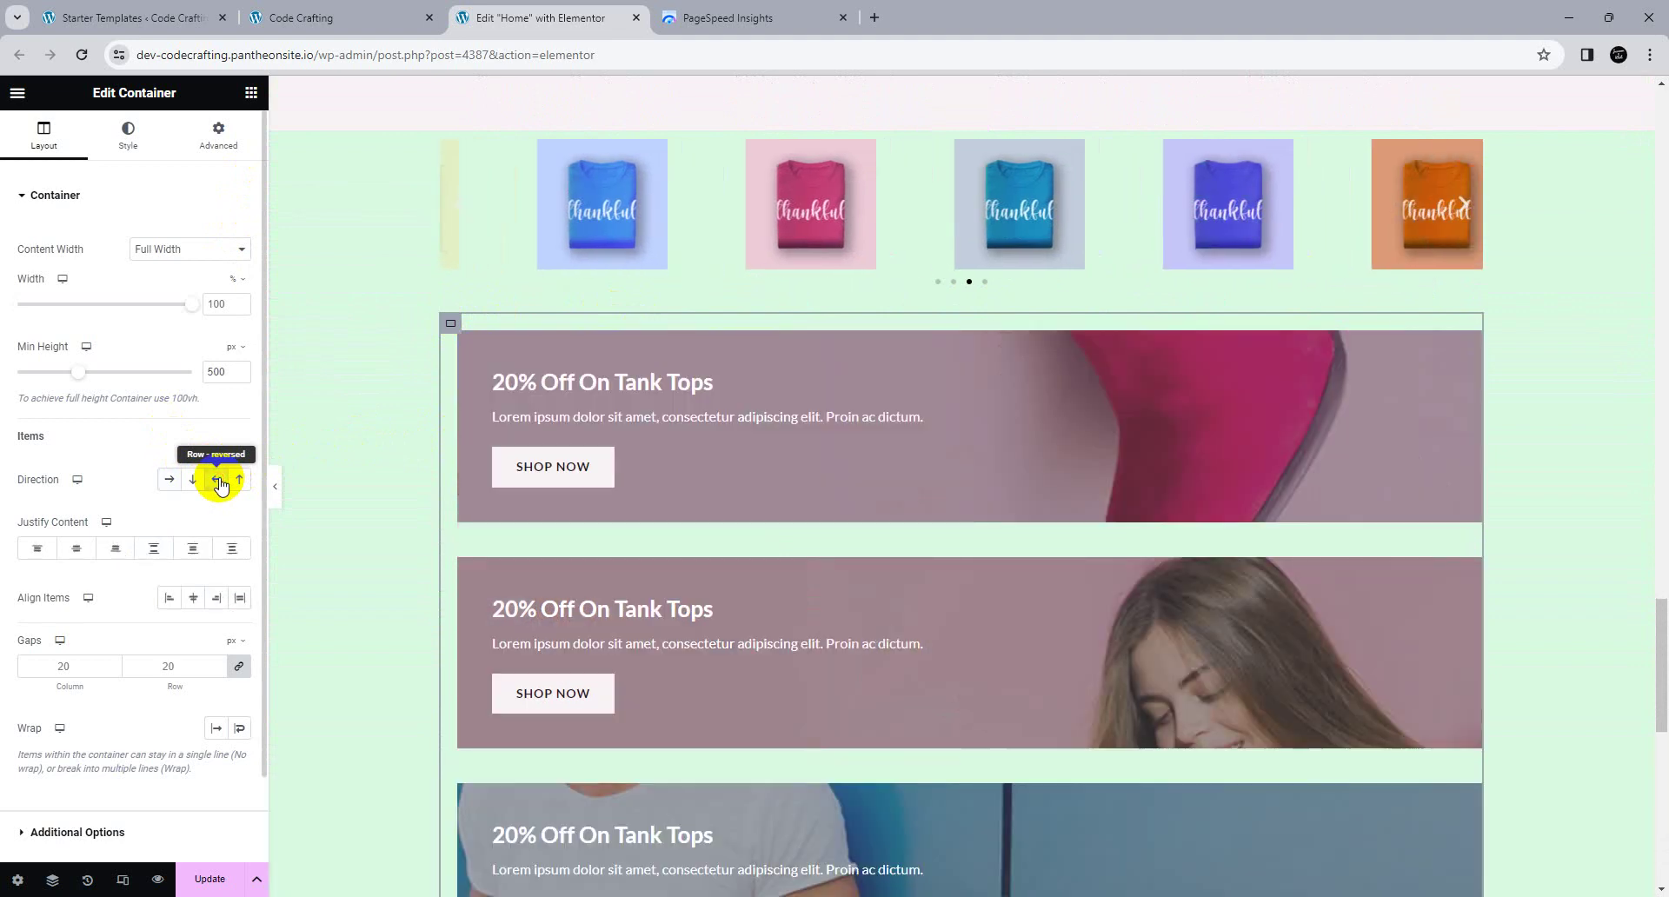
left_click(168, 489)
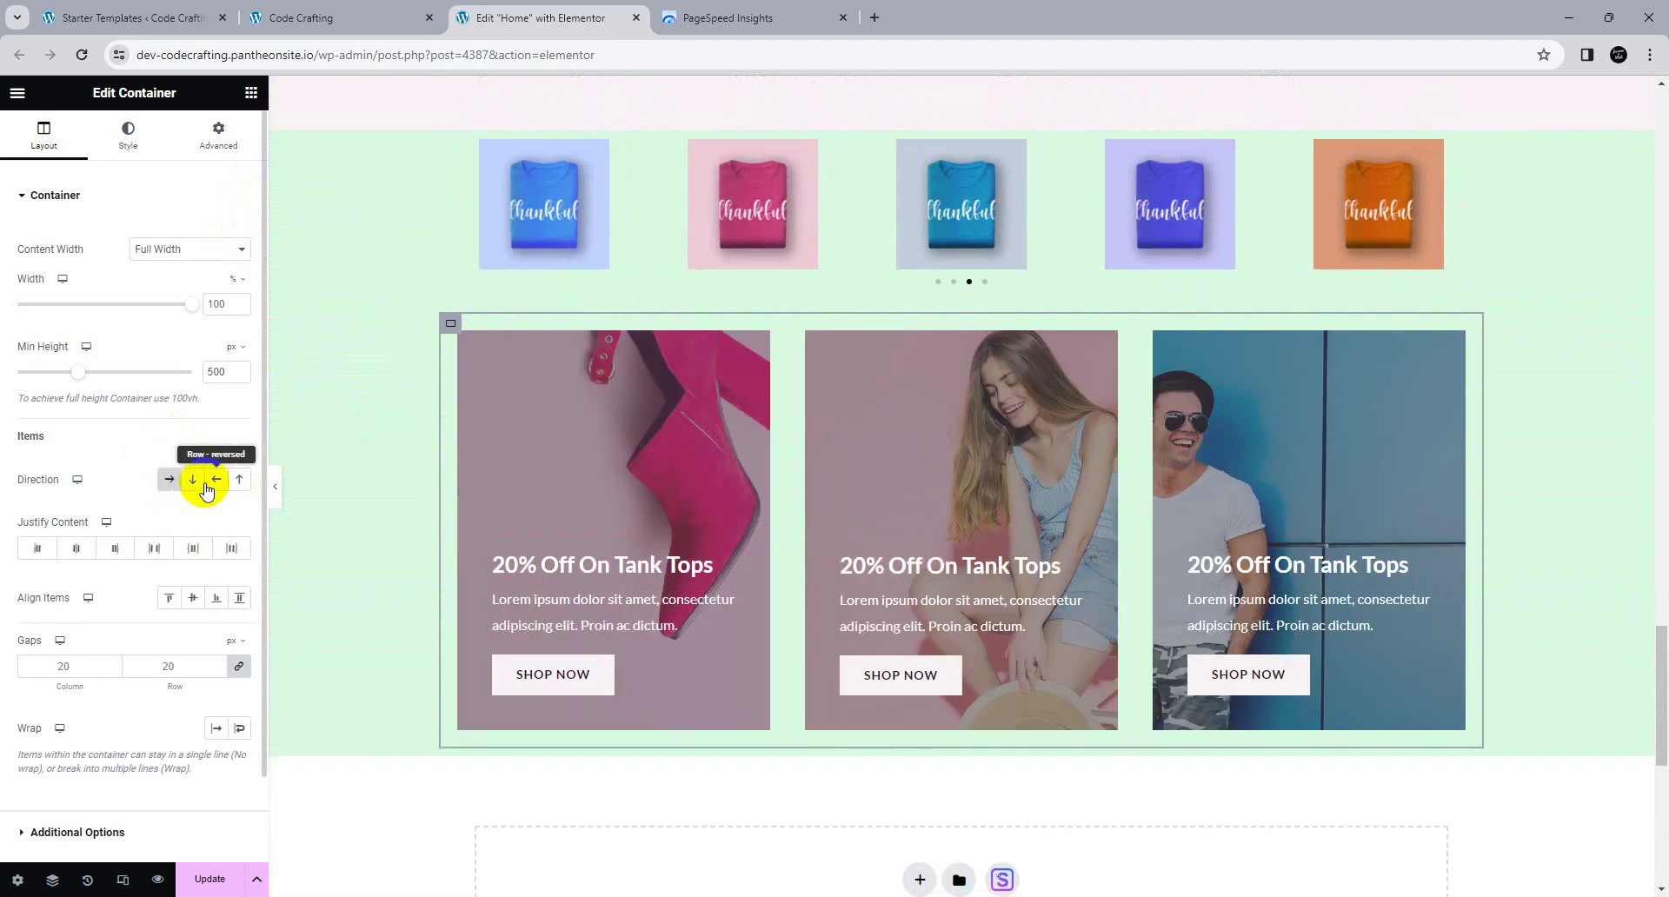
left_click(213, 484)
left_click(168, 479)
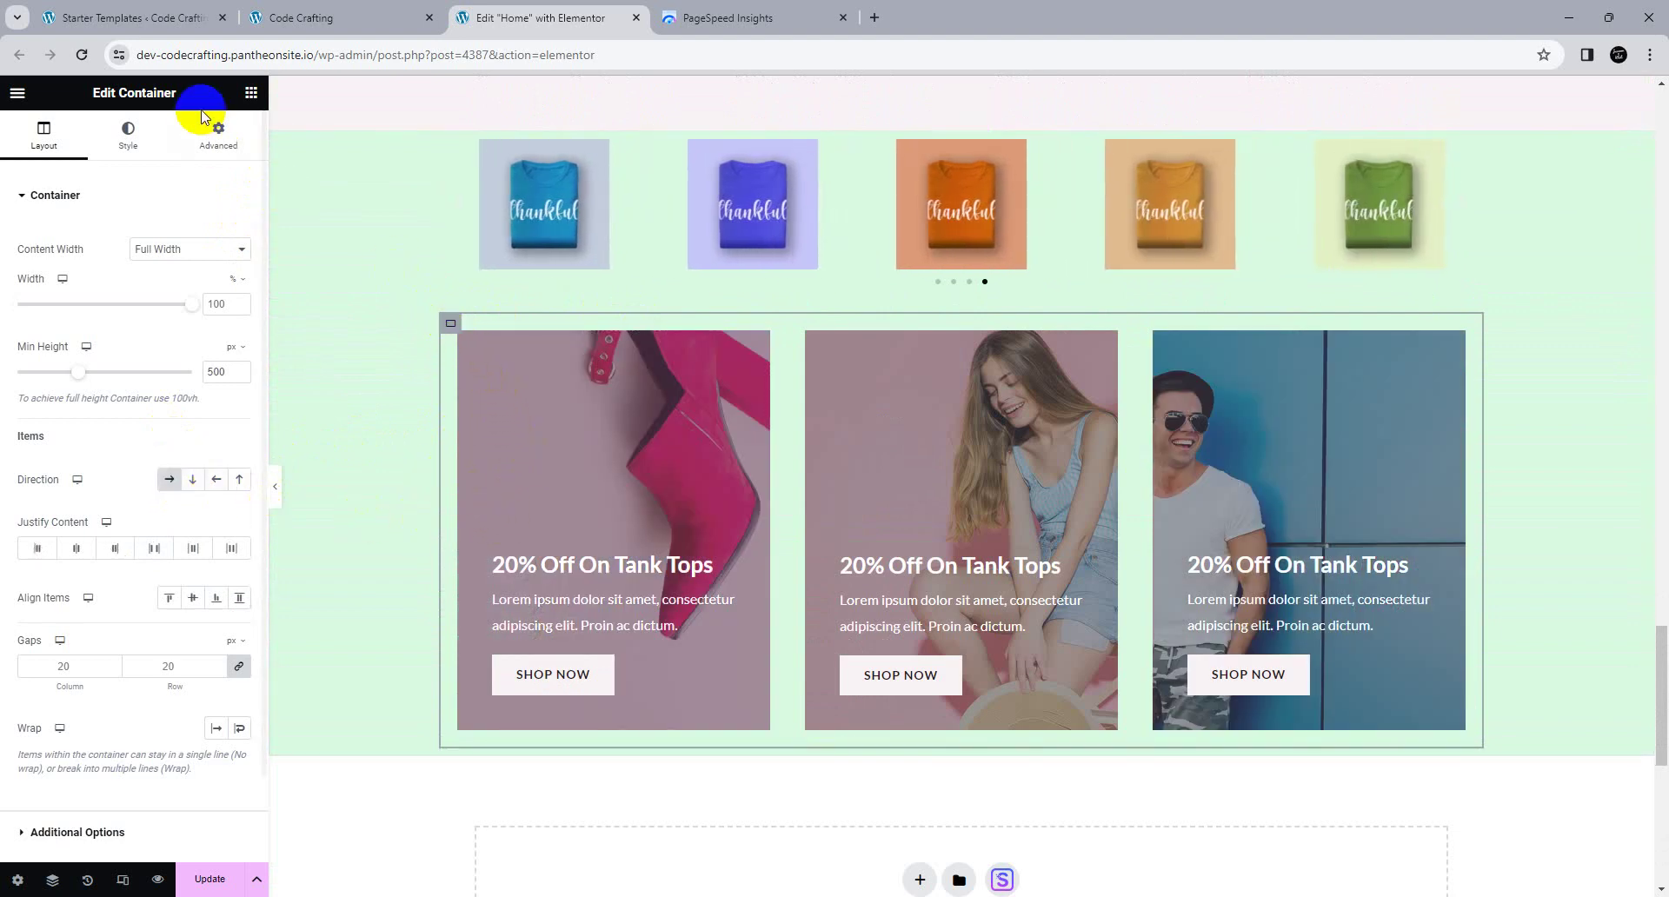
Step: Review the parent container's responsive visibility options for desktop, tablet and mobile, and update the page
left_click(213, 152)
scroll(100, 557, "down", 3)
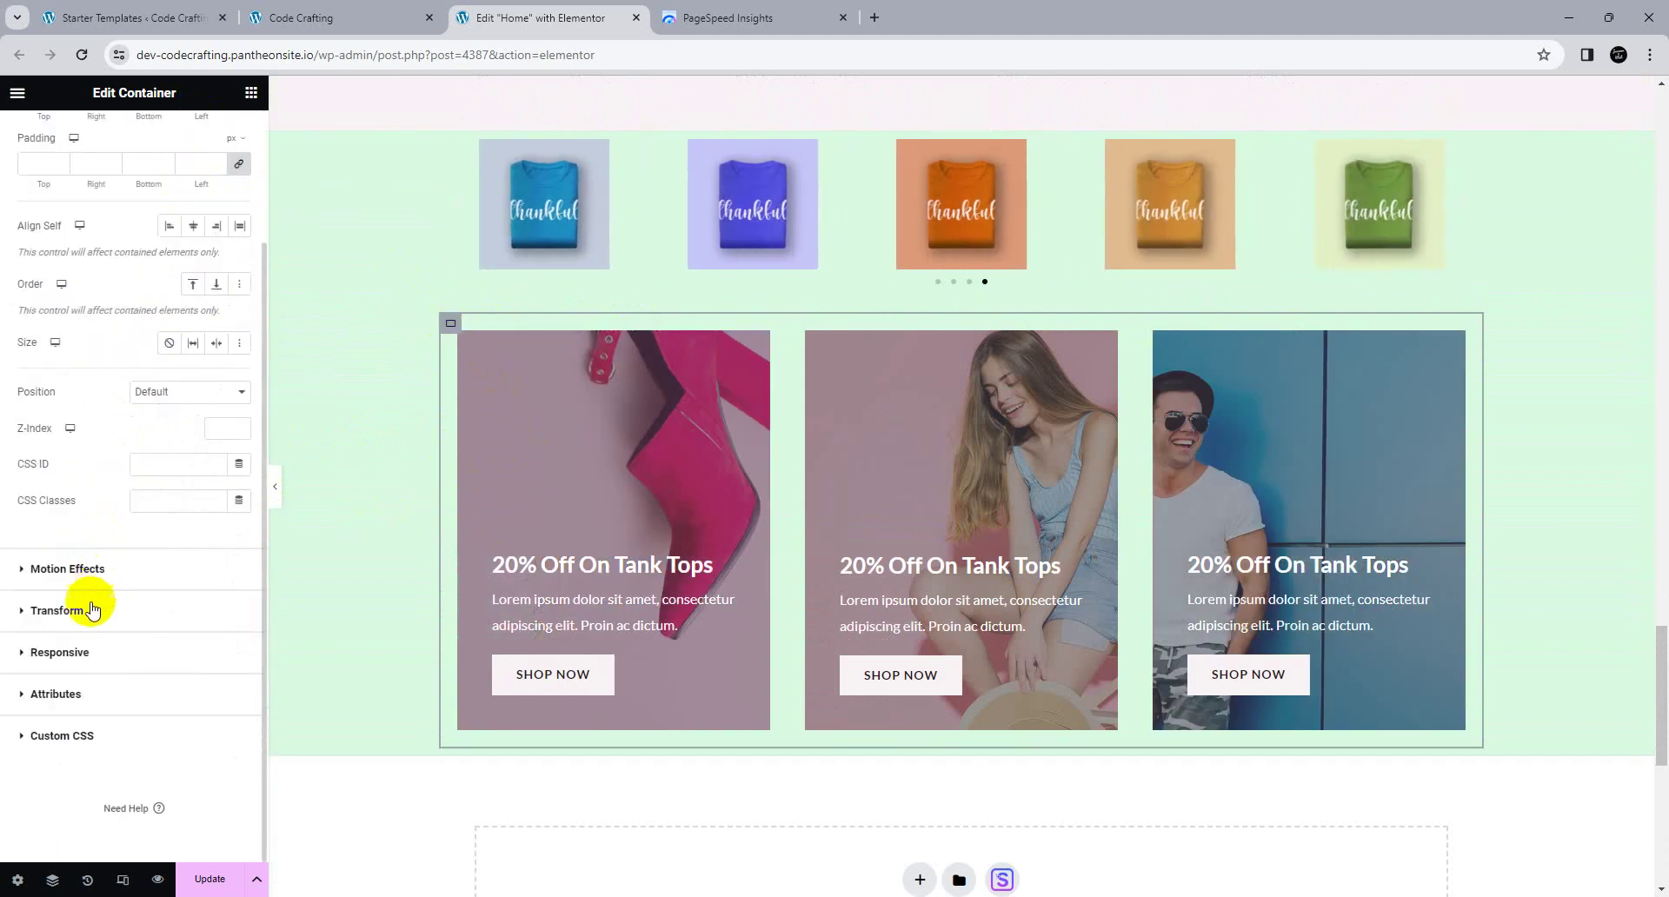
left_click(63, 645)
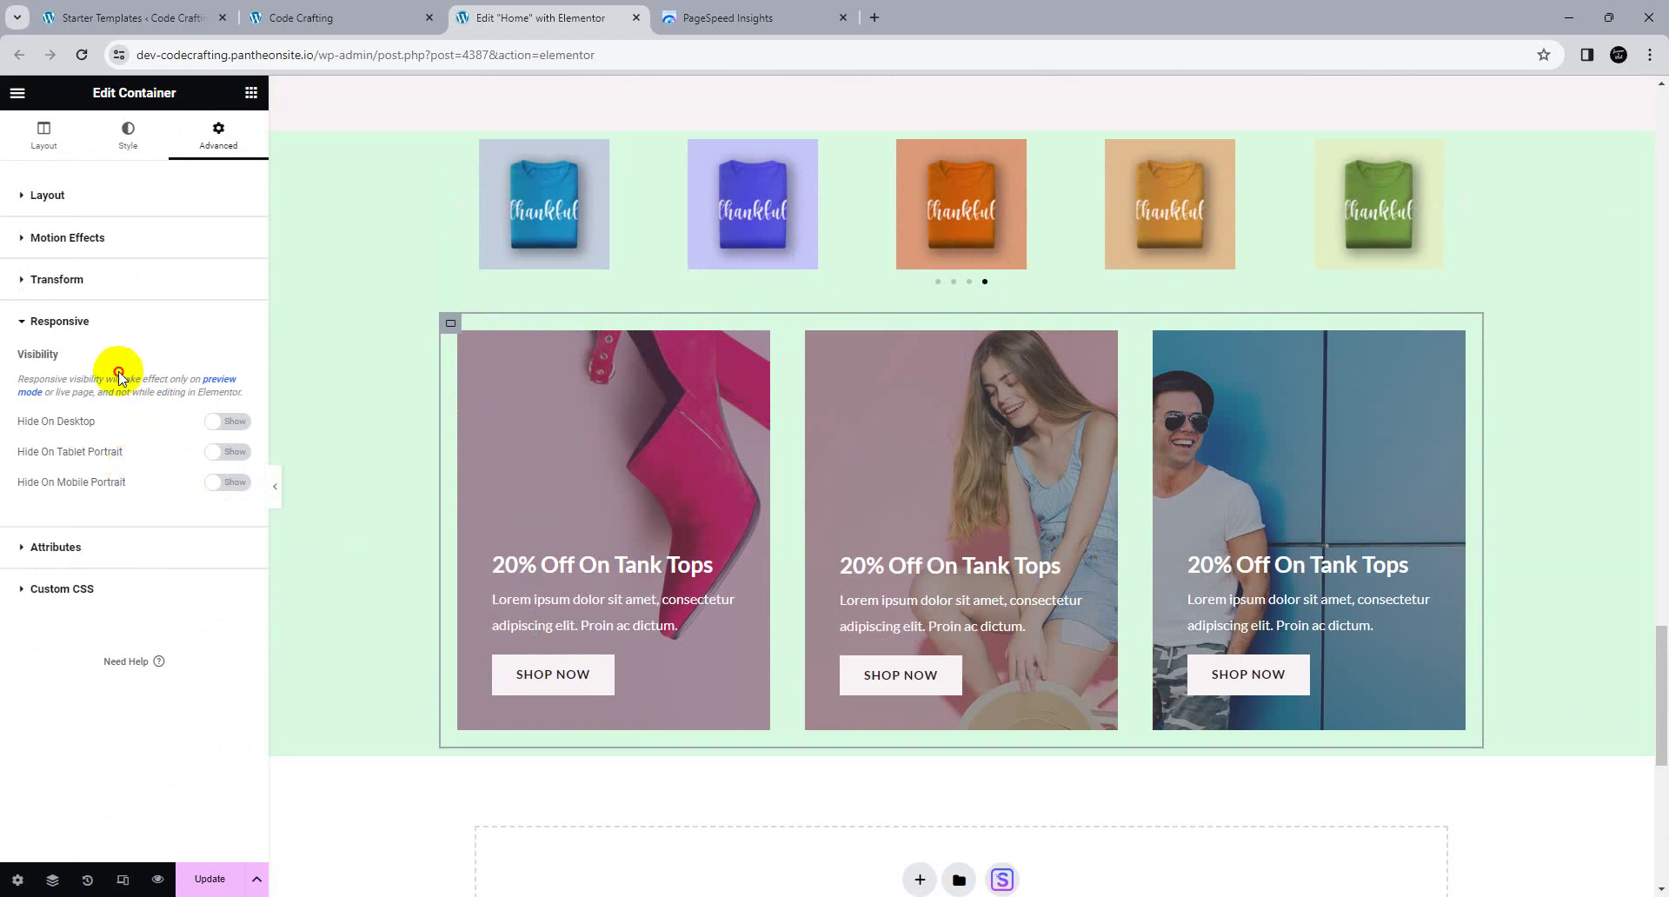
left_click(70, 131)
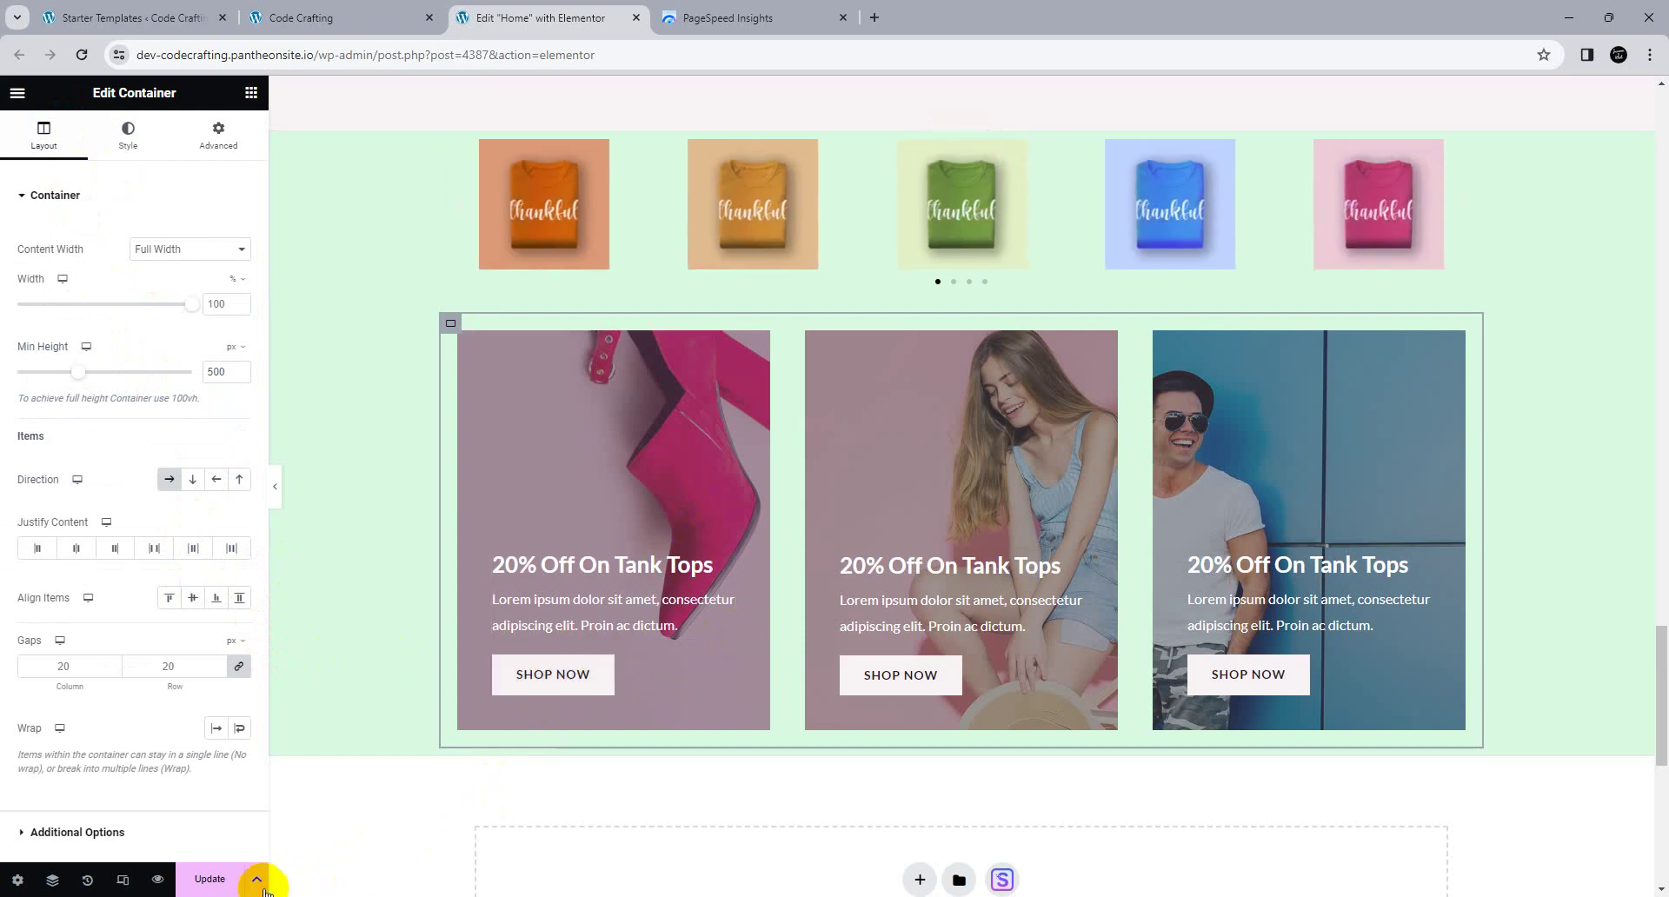
left_click(210, 880)
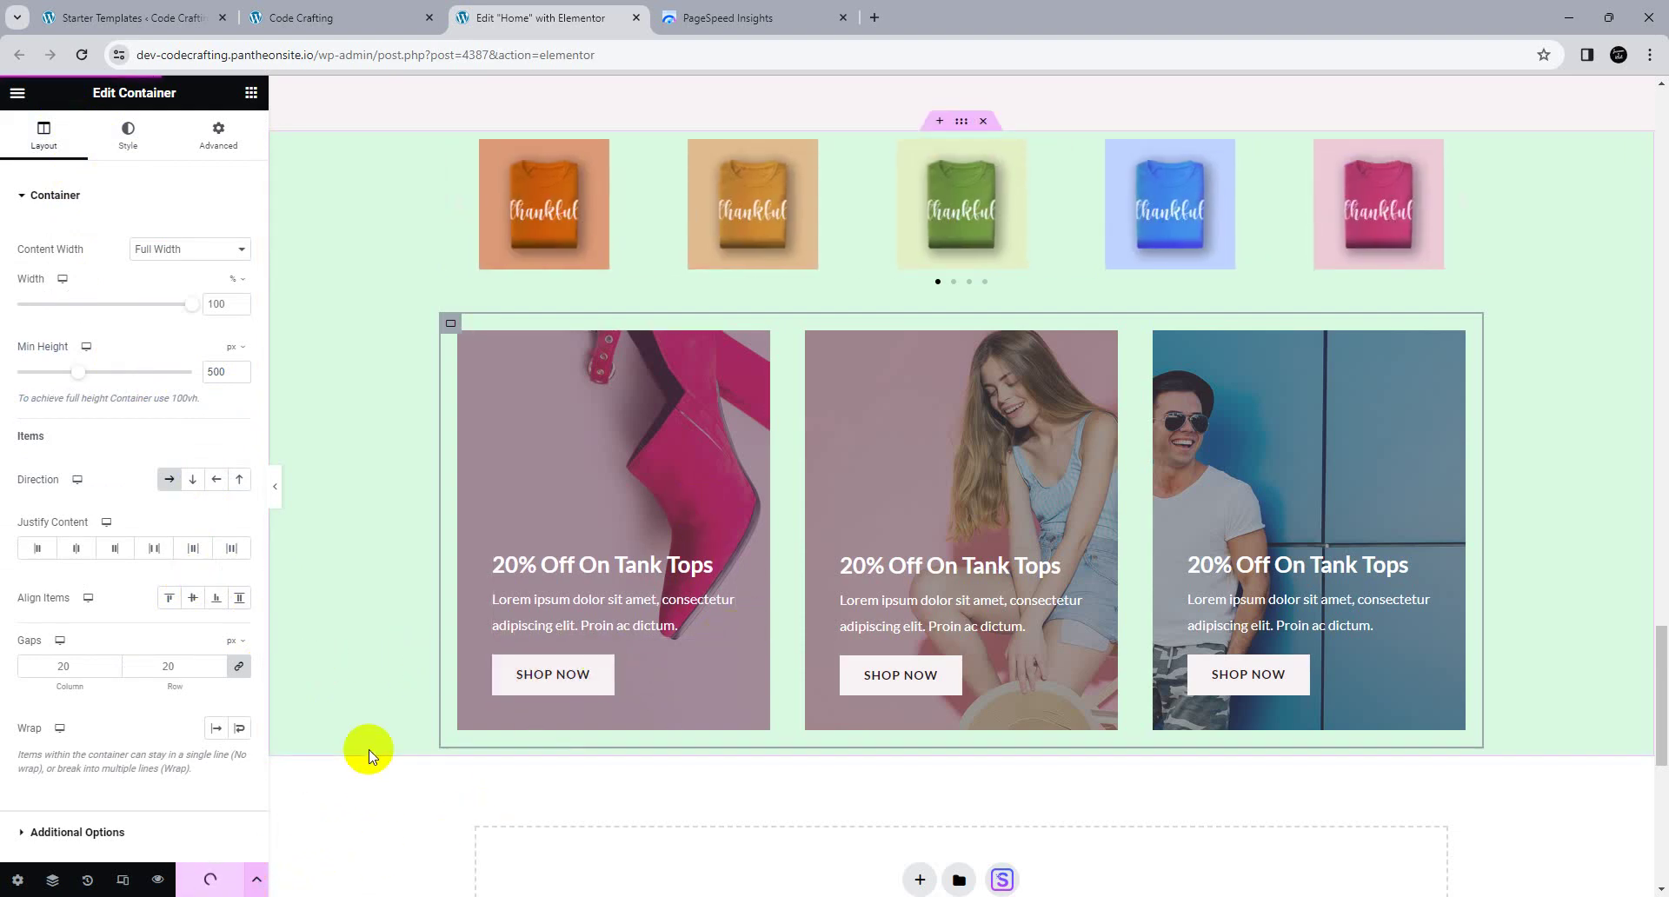